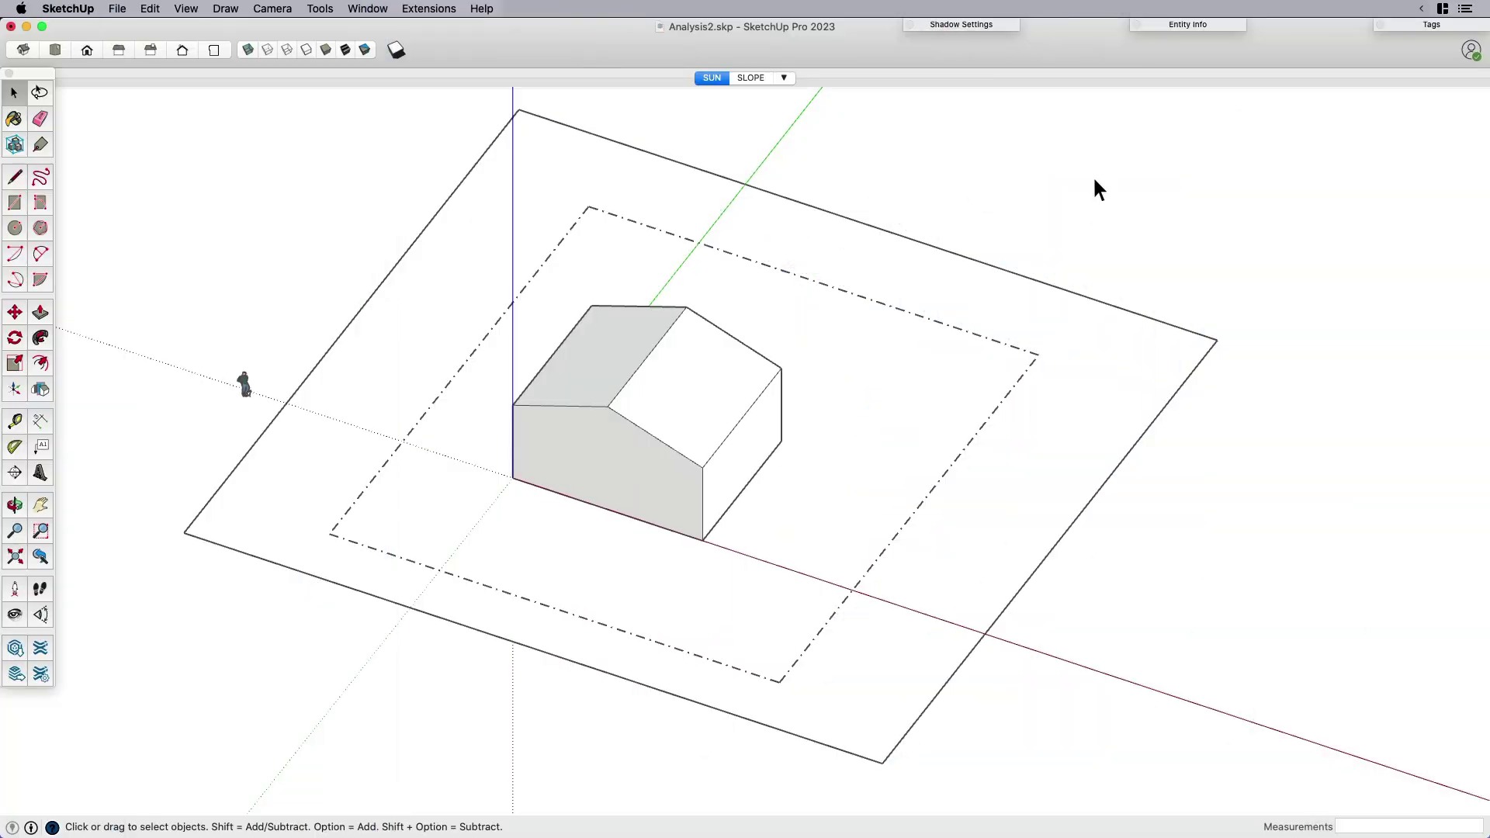
Turn on shadows and shift the sun time toward early afternoon.
{"action": "left_click", "coordinate": [698, 463]}
{"action": "left_click", "coordinate": [1115, 541]}
{"action": "middle_click_drag", "start_coordinate": [714, 435], "coordinate": [620, 453]}
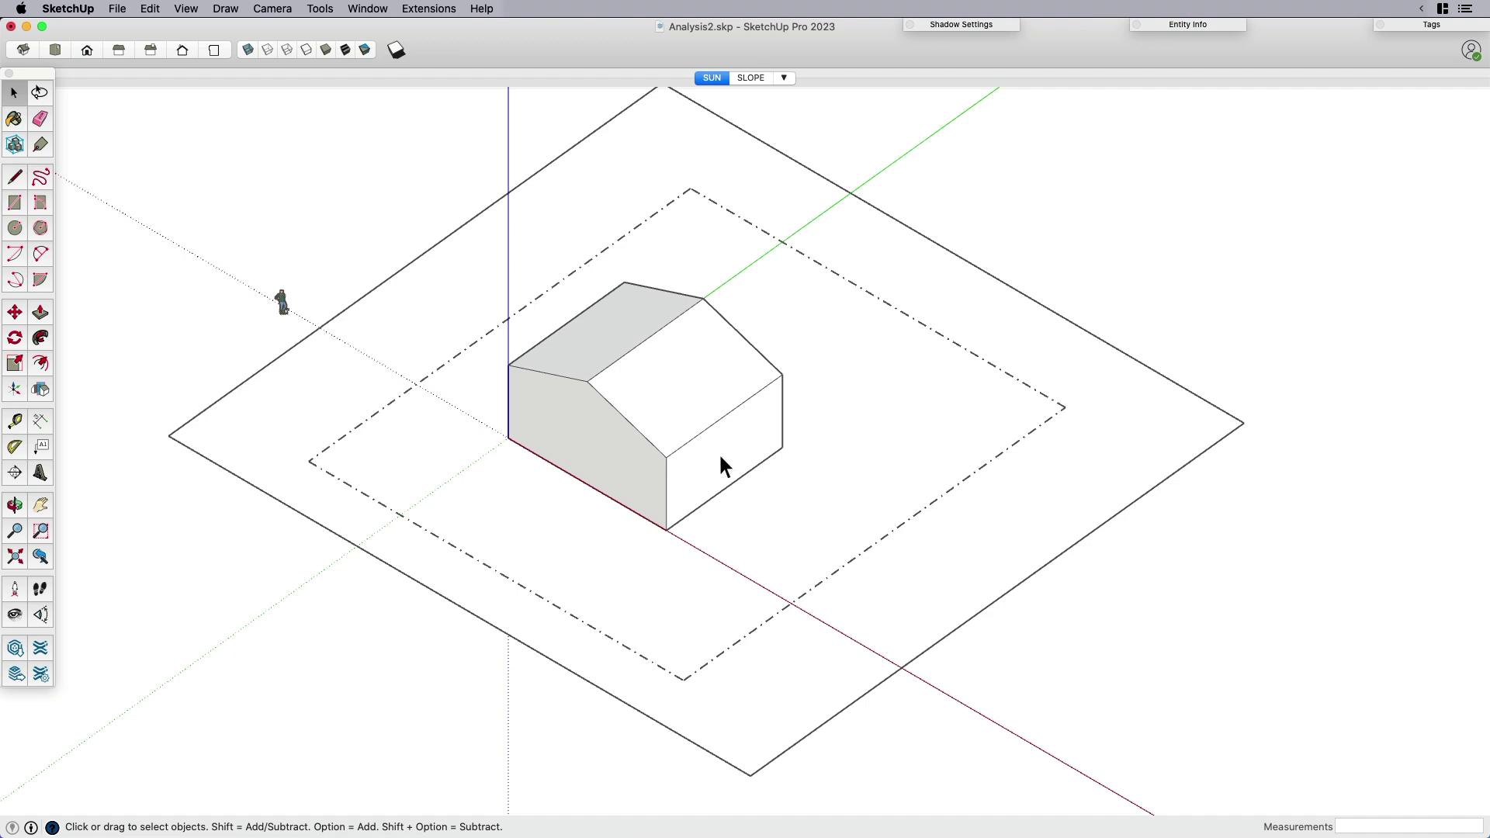
{"action": "middle_click_drag", "start_coordinate": [737, 461], "coordinate": [604, 508]}
{"action": "left_click", "coordinate": [969, 26]}
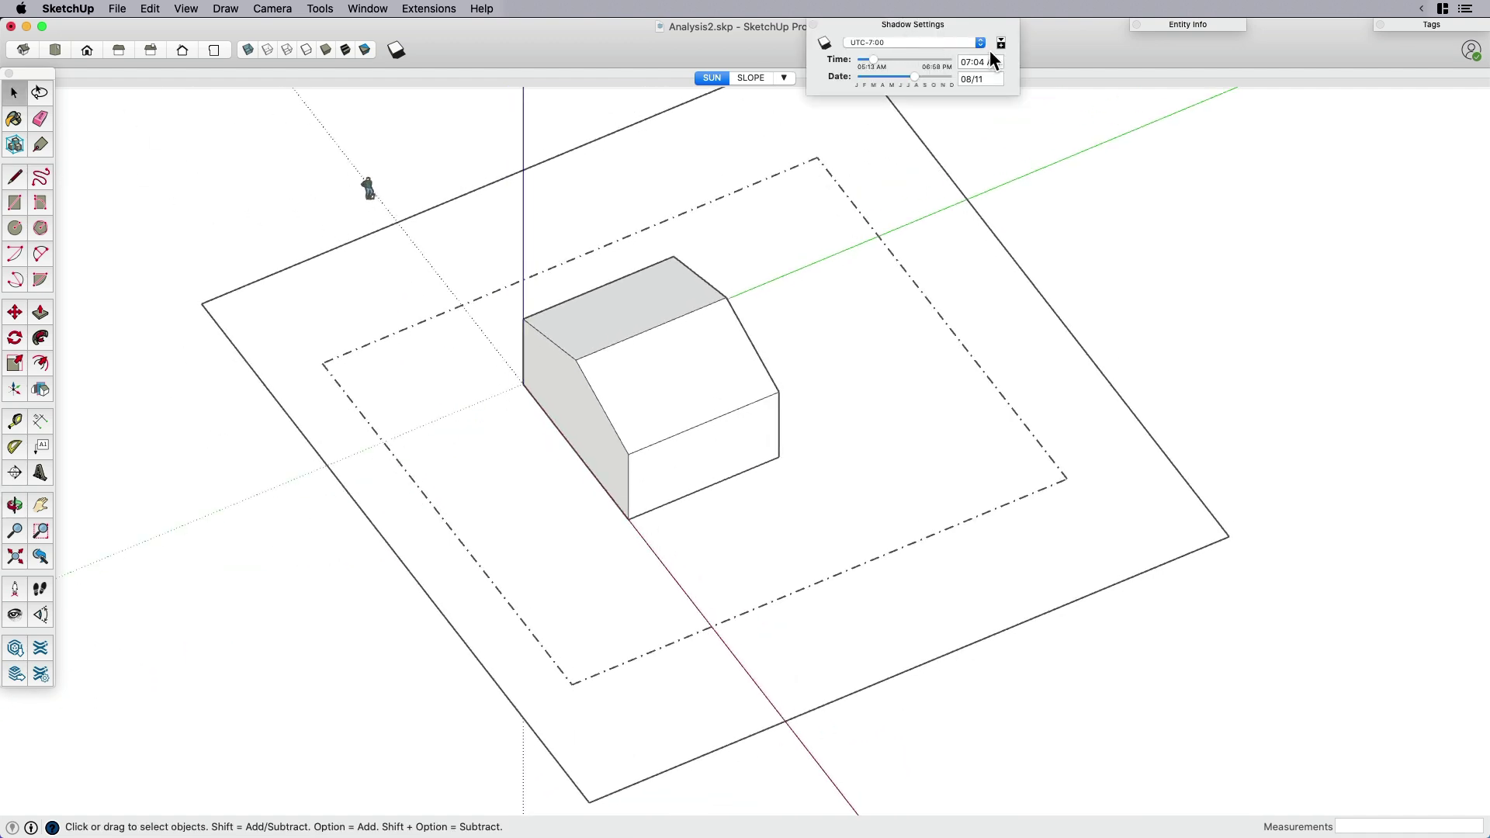
{"action": "left_click", "coordinate": [824, 43]}
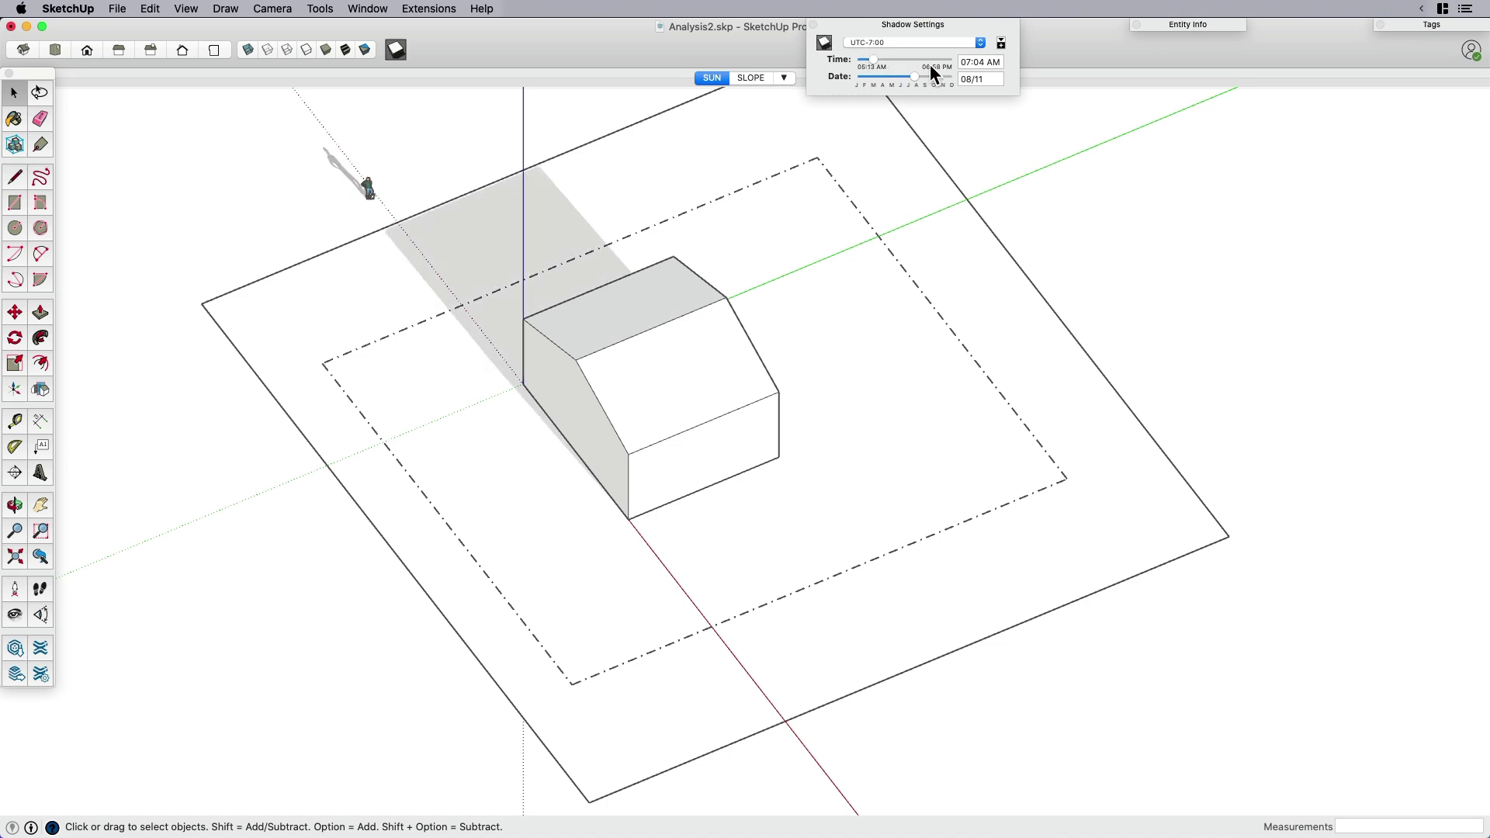
{"action": "mouse_move", "coordinate": [928, 61]}
{"action": "left_mouse_down"}
{"action": "mouse_move", "coordinate": [916, 56]}
{"action": "mouse_move", "coordinate": [921, 75]}
{"action": "left_mouse_up"}
{"action": "left_click", "coordinate": [919, 22]}
Fine-tune the sun to 11:51 AM on 09/07 so the house shadow crosses the site.
{"action": "scroll", "coordinate": [876, 310], "scroll_direction": "down", "scroll_amount": 2}
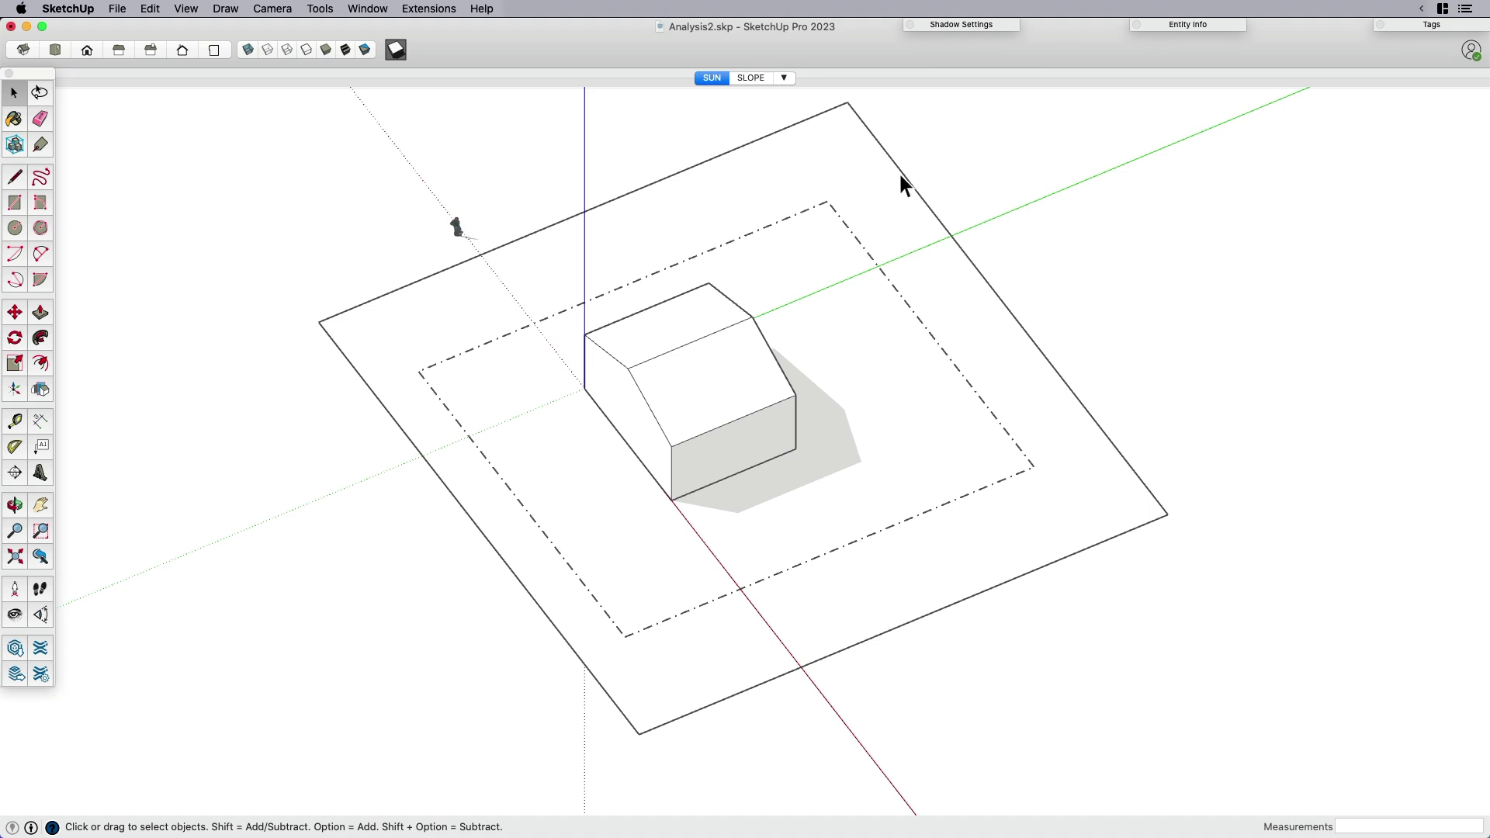
{"action": "left_click", "coordinate": [967, 24]}
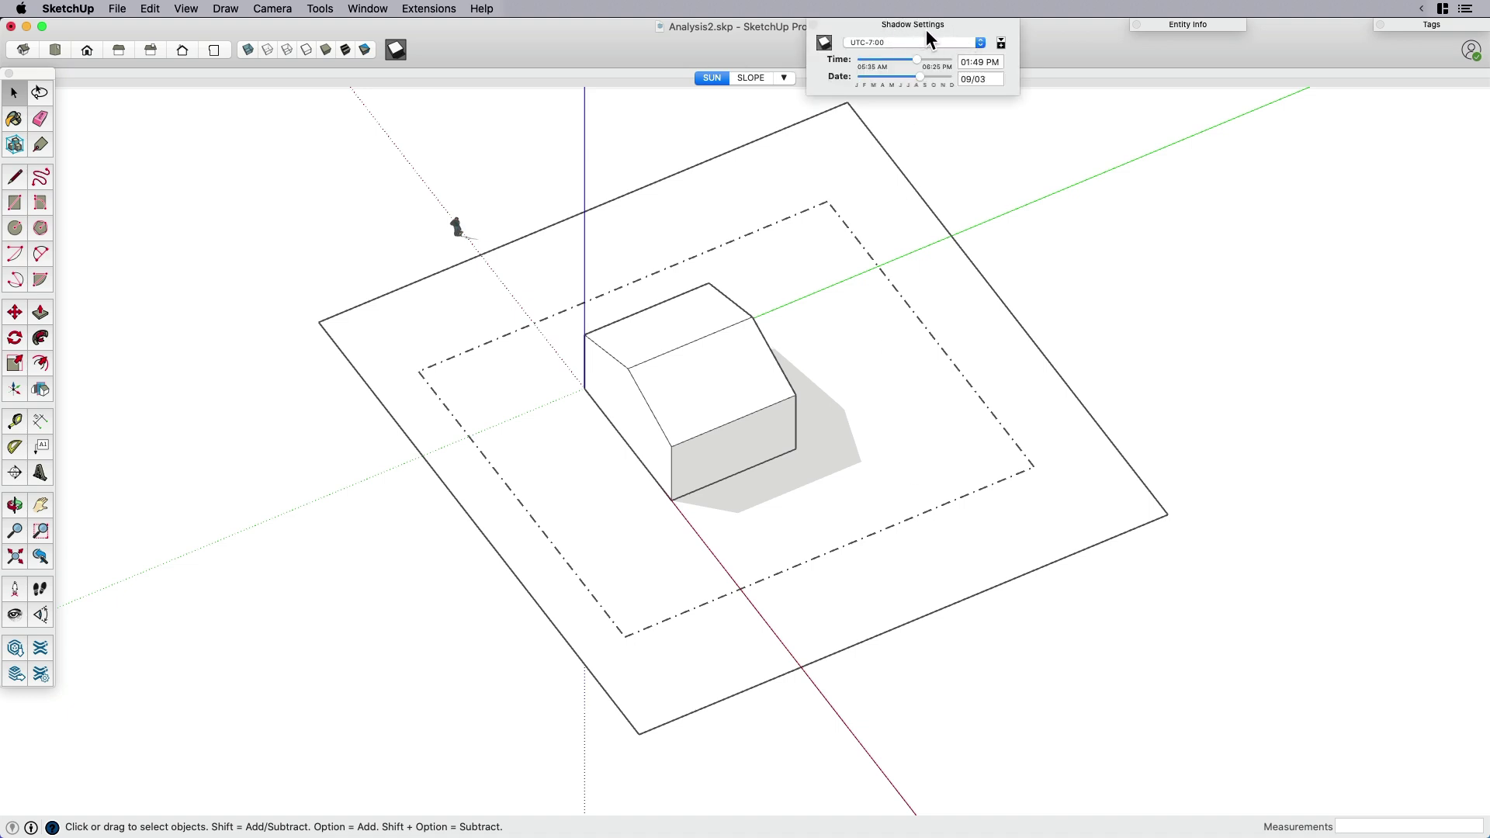
{"action": "left_click_drag", "start_coordinate": [914, 60], "coordinate": [922, 75]}
{"action": "left_click", "coordinate": [924, 23]}
{"action": "middle_click_drag", "start_coordinate": [807, 373], "coordinate": [768, 426]}
{"action": "scroll", "coordinate": [838, 440], "scroll_direction": "up", "scroll_amount": 3}
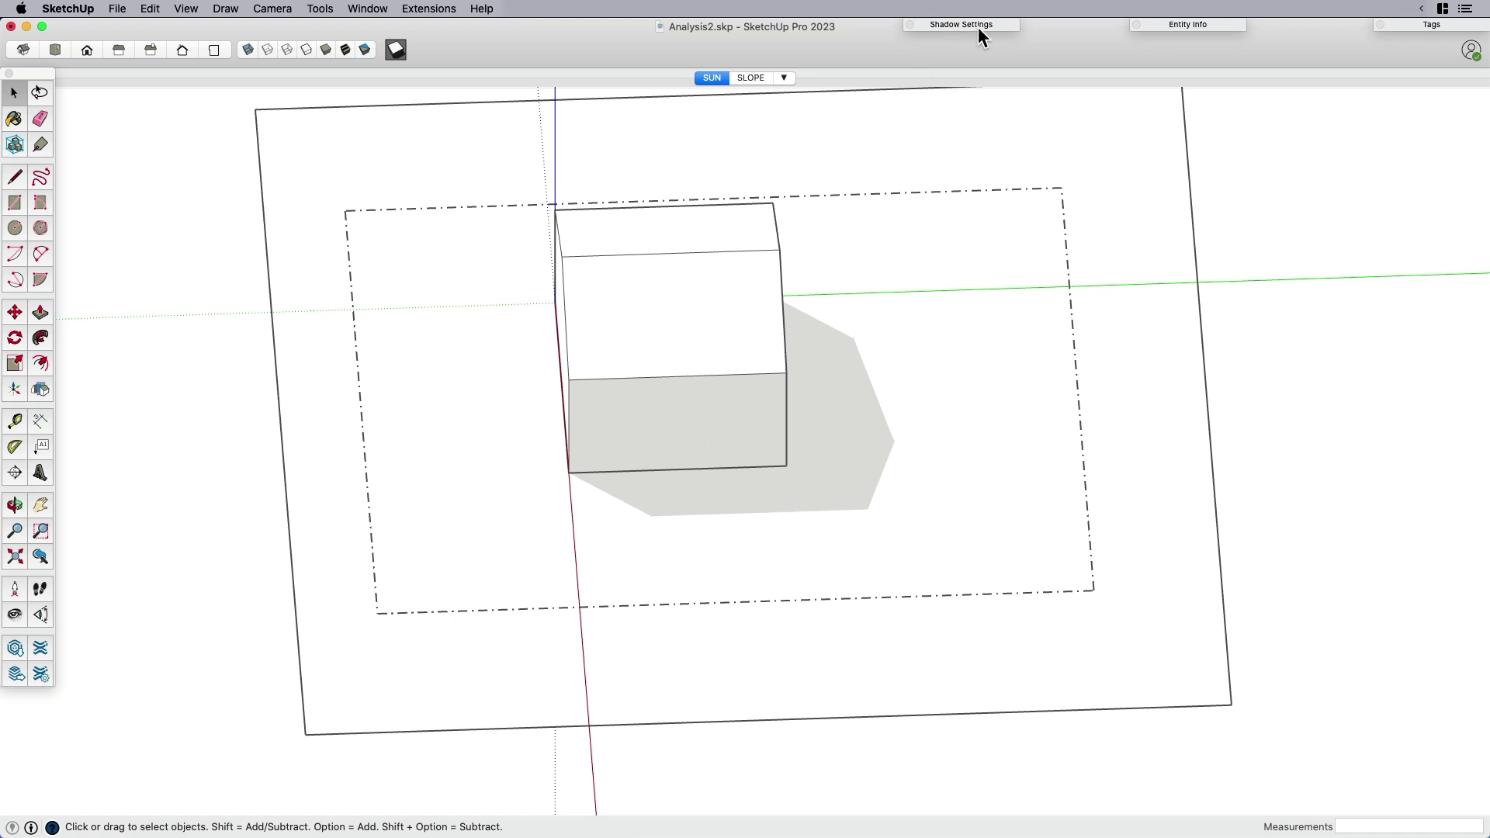
{"action": "left_click", "coordinate": [933, 22]}
{"action": "mouse_move", "coordinate": [933, 60]}
{"action": "left_mouse_down"}
{"action": "mouse_move", "coordinate": [907, 76]}
{"action": "mouse_move", "coordinate": [897, 56]}
{"action": "mouse_move", "coordinate": [924, 74]}
{"action": "left_mouse_up"}
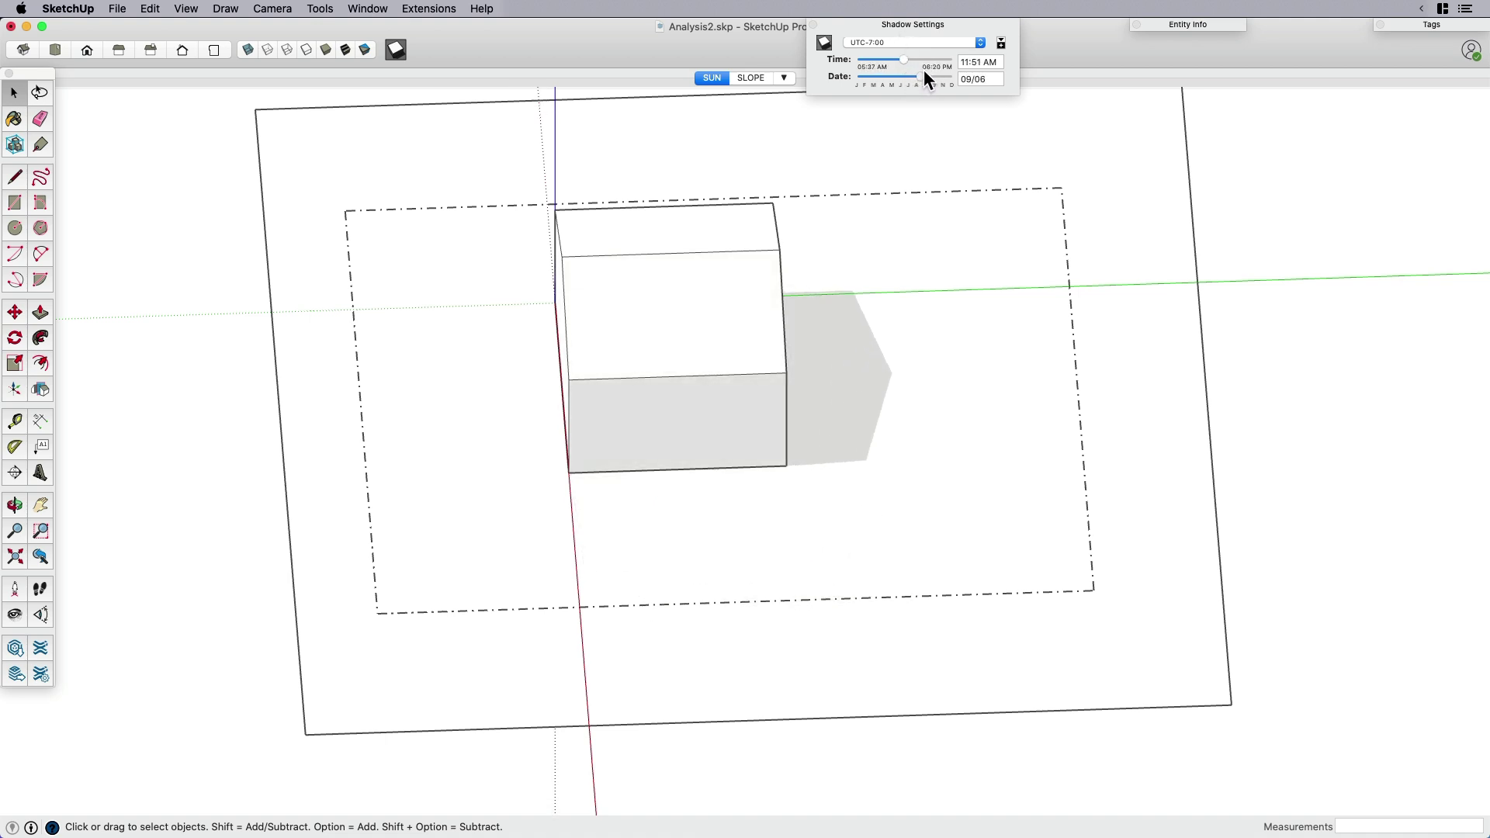
{"action": "left_click", "coordinate": [907, 23]}
{"action": "scroll", "coordinate": [753, 547], "scroll_direction": "down", "scroll_amount": 3}
{"action": "middle_click_drag", "start_coordinate": [685, 527], "coordinate": [758, 520]}
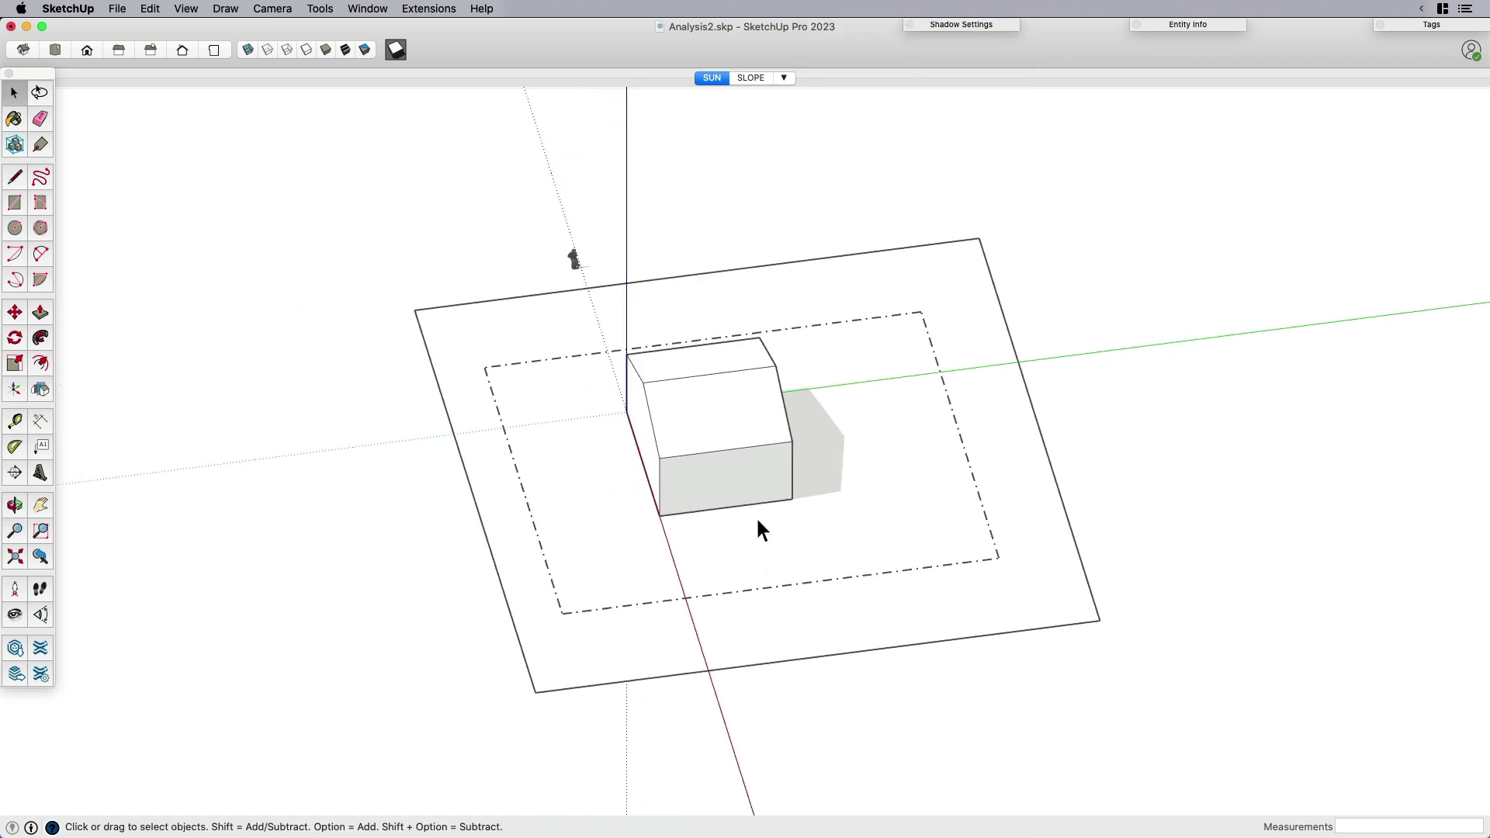
Show the Curic Sun dome around the house, reading azimuth 176°29 and altitude 55°53.
{"action": "left_click", "coordinate": [318, 11]}
{"action": "mouse_move", "coordinate": [343, 463]}
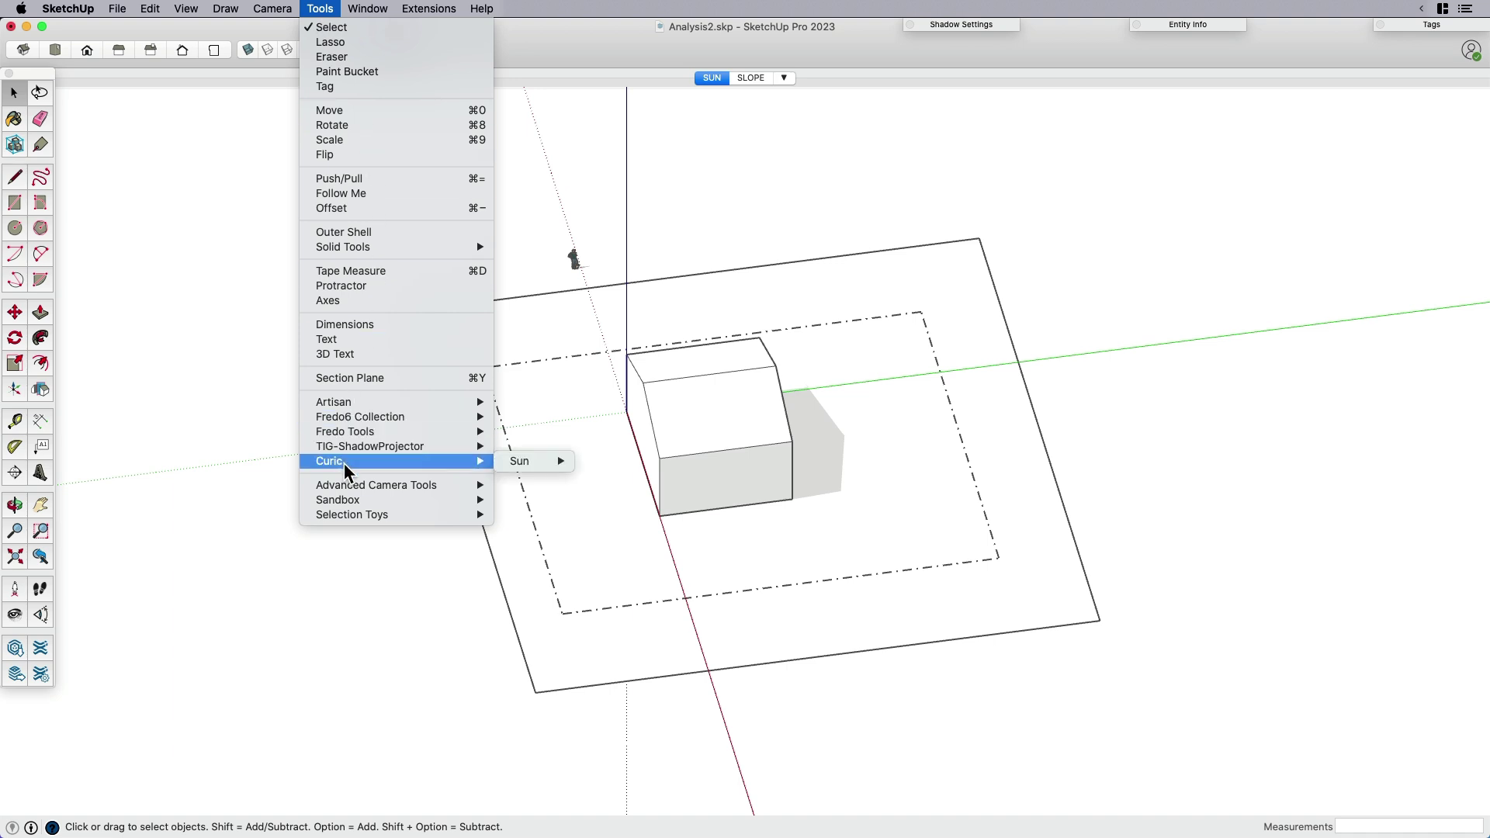
{"action": "mouse_move", "coordinate": [539, 462]}
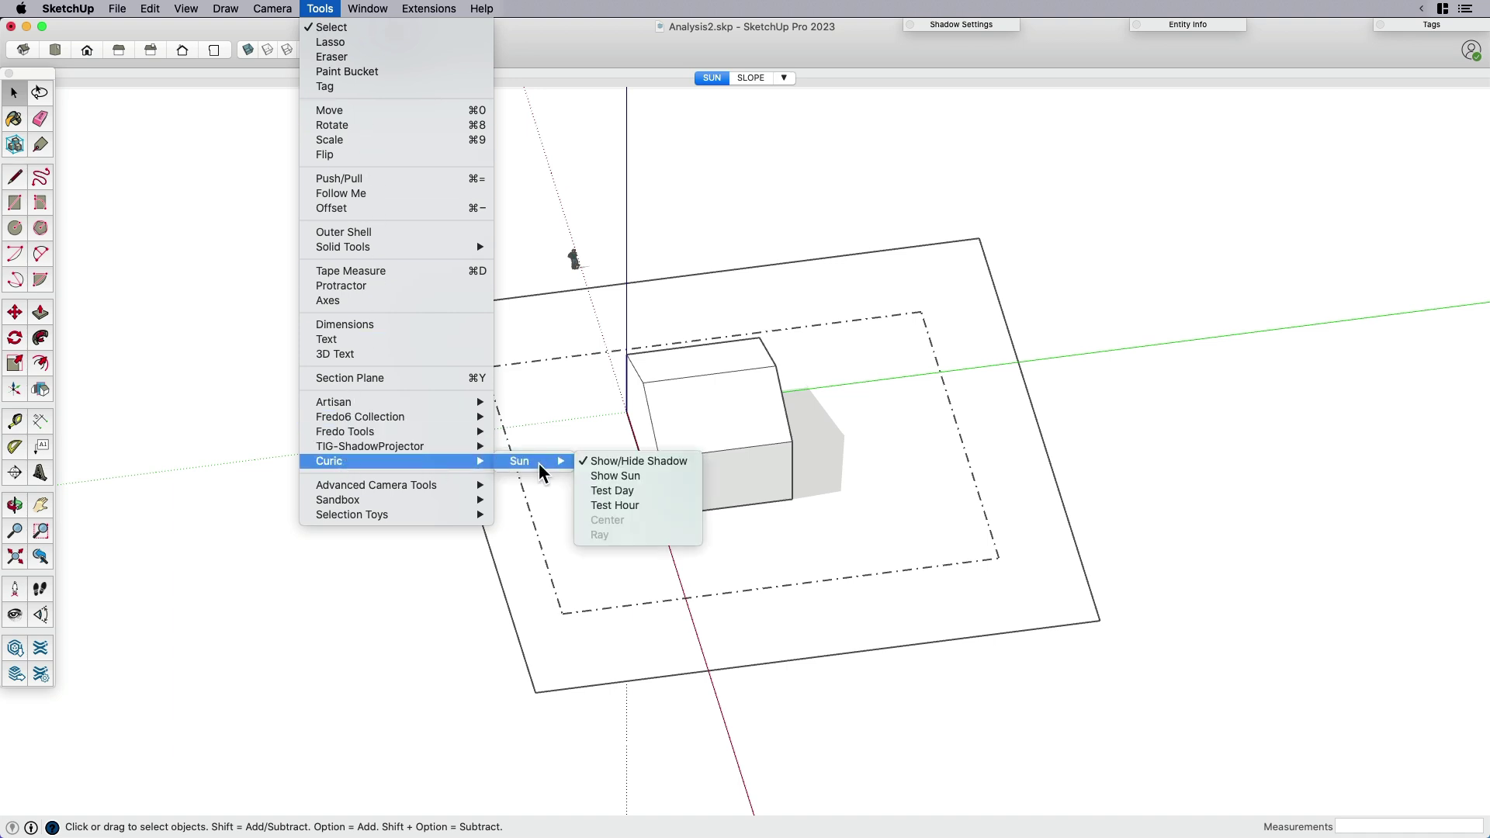
{"action": "left_click", "coordinate": [632, 476]}
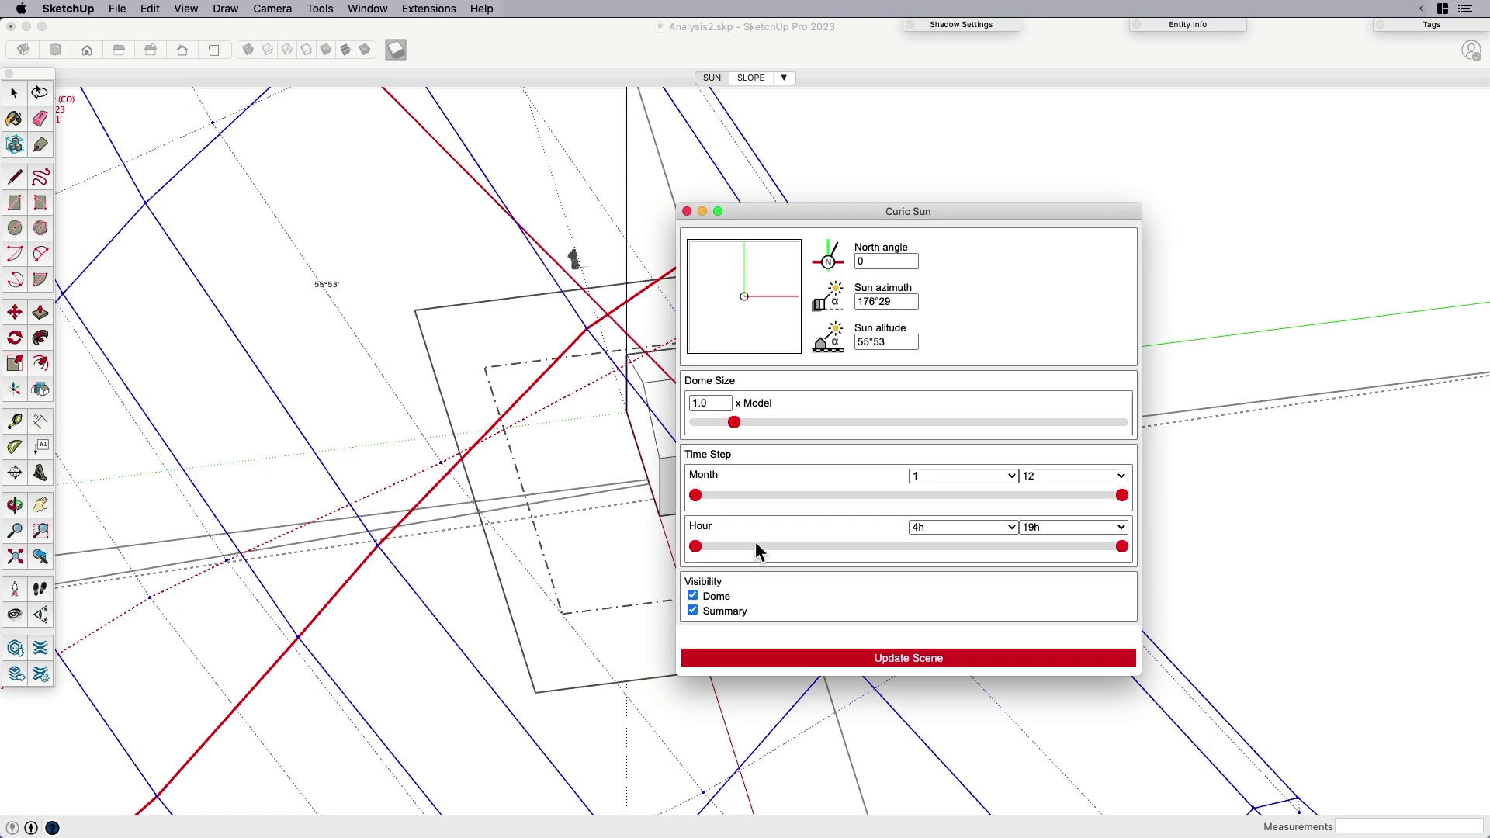
{"action": "scroll", "coordinate": [547, 441], "scroll_direction": "down", "scroll_amount": 5}
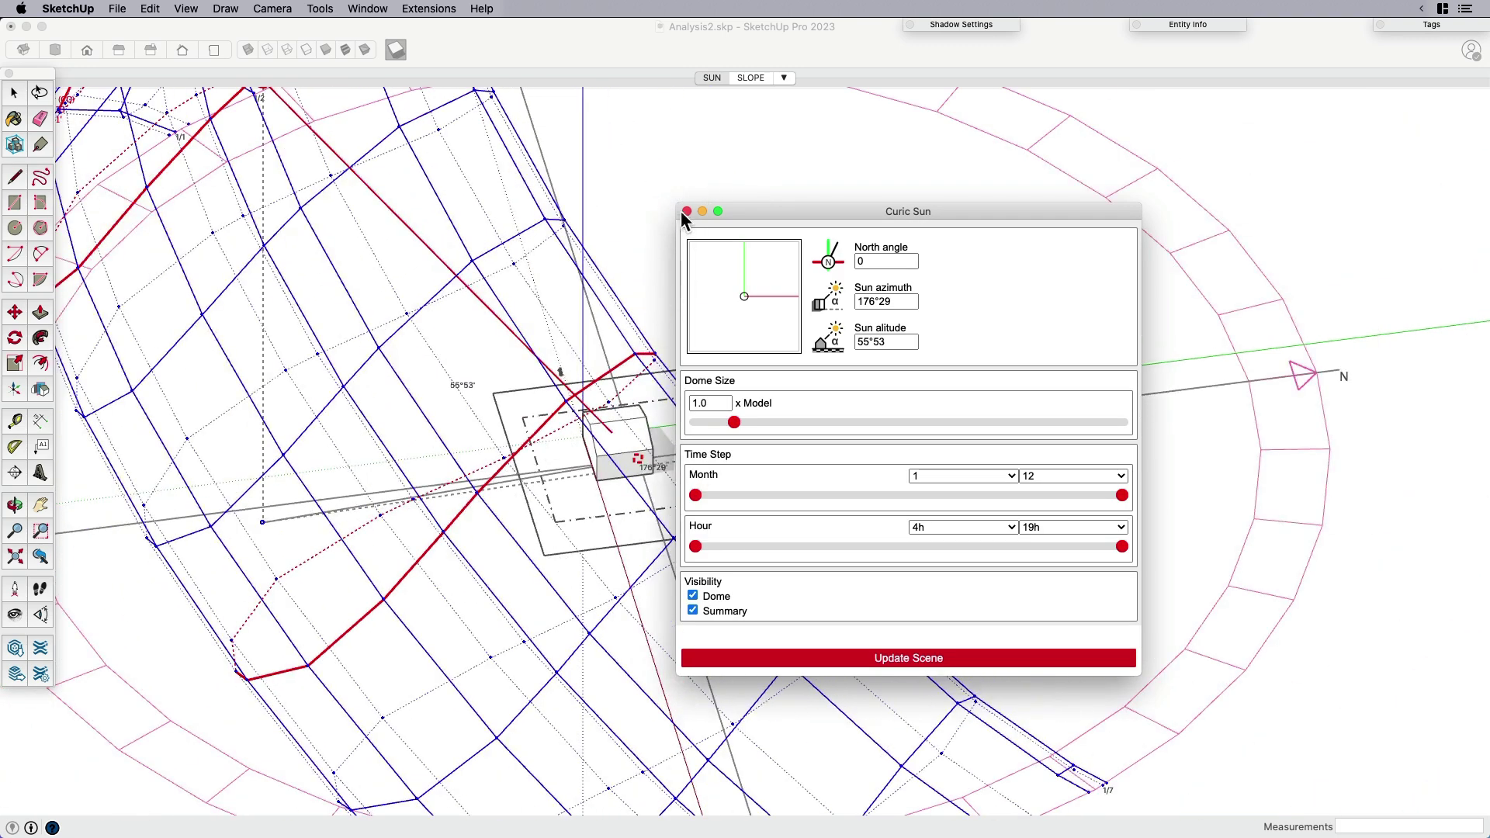
Close the Curic Sun dialog and check the Geo-location options without changing them.
{"action": "left_click", "coordinate": [687, 211]}
{"action": "scroll", "coordinate": [808, 438], "scroll_direction": "down", "scroll_amount": 5}
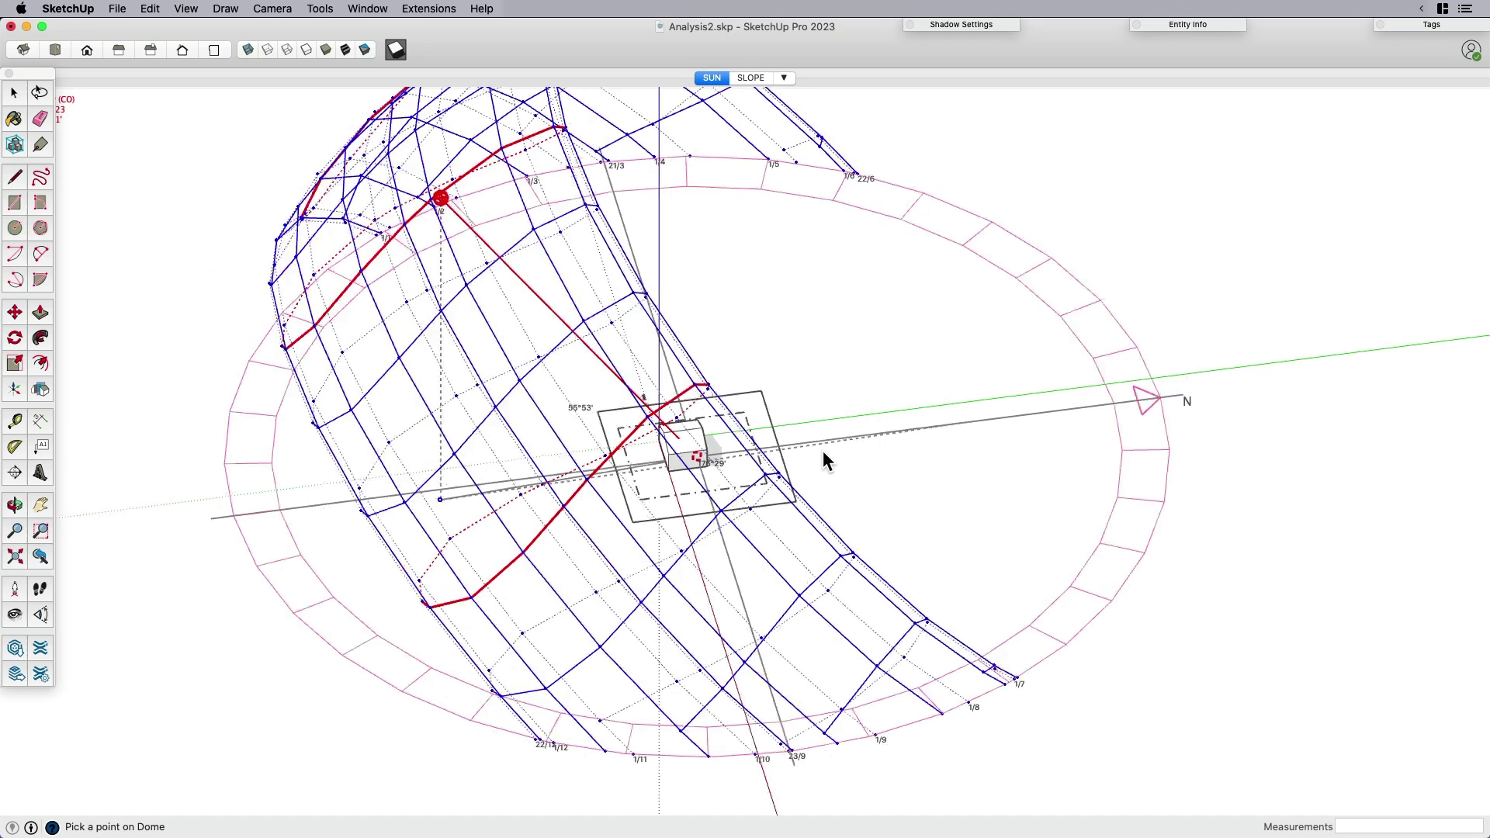
{"action": "scroll", "coordinate": [750, 501], "scroll_direction": "down", "scroll_amount": 2}
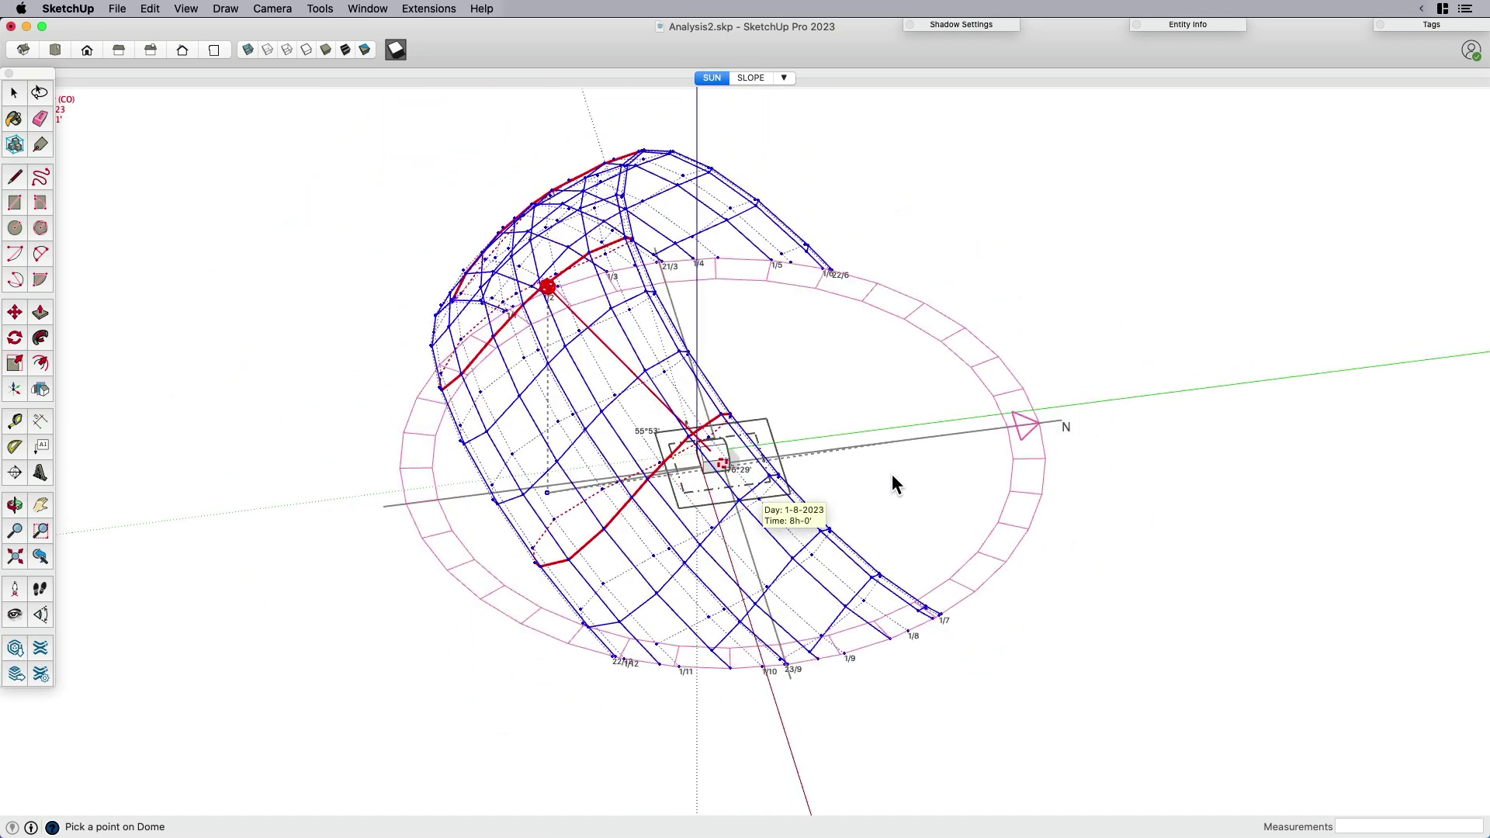
{"action": "middle_click_drag", "start_coordinate": [892, 482], "coordinate": [676, 448]}
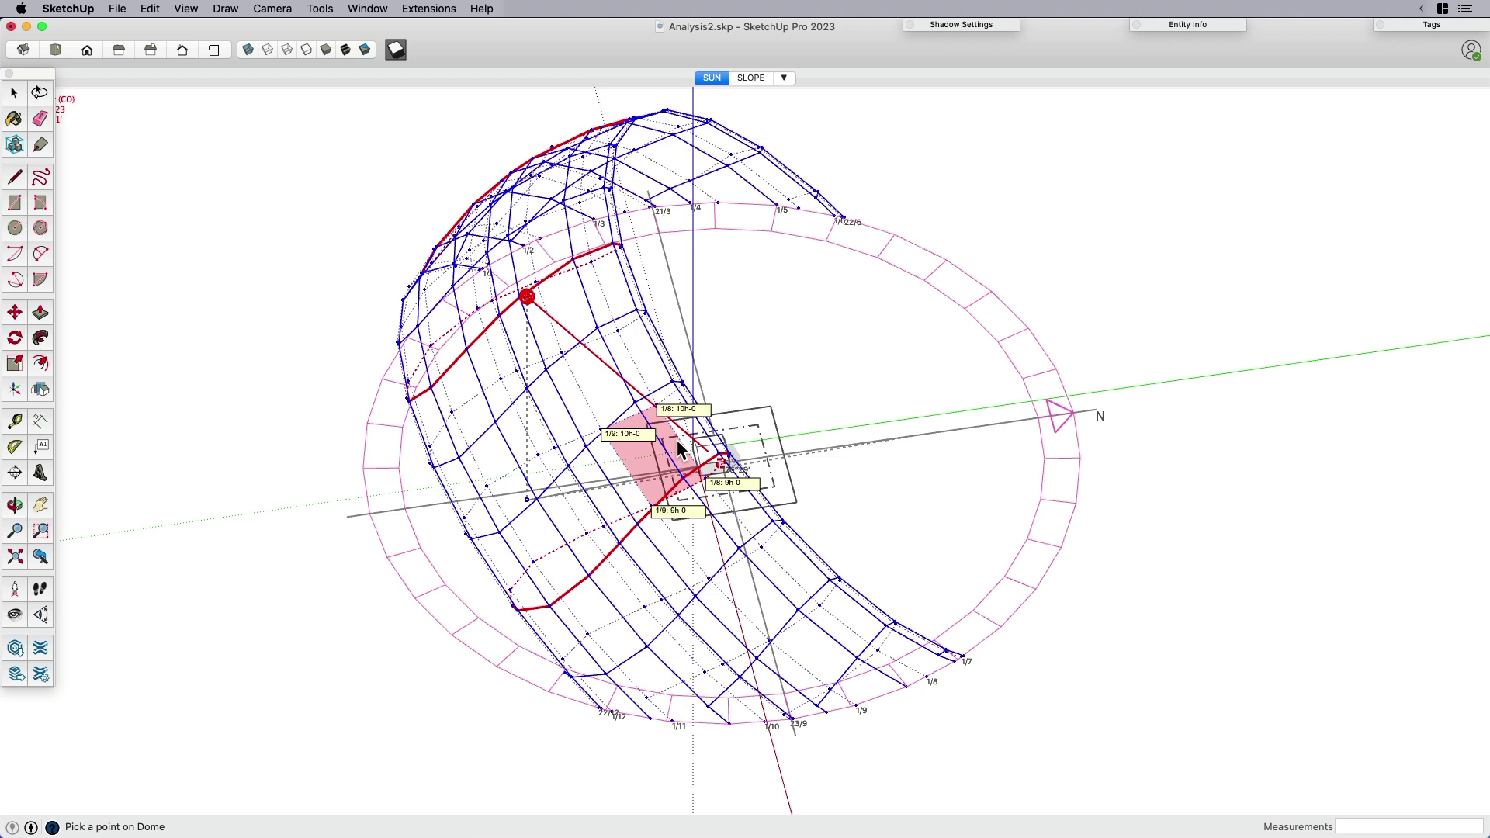
{"action": "left_click", "coordinate": [118, 11]}
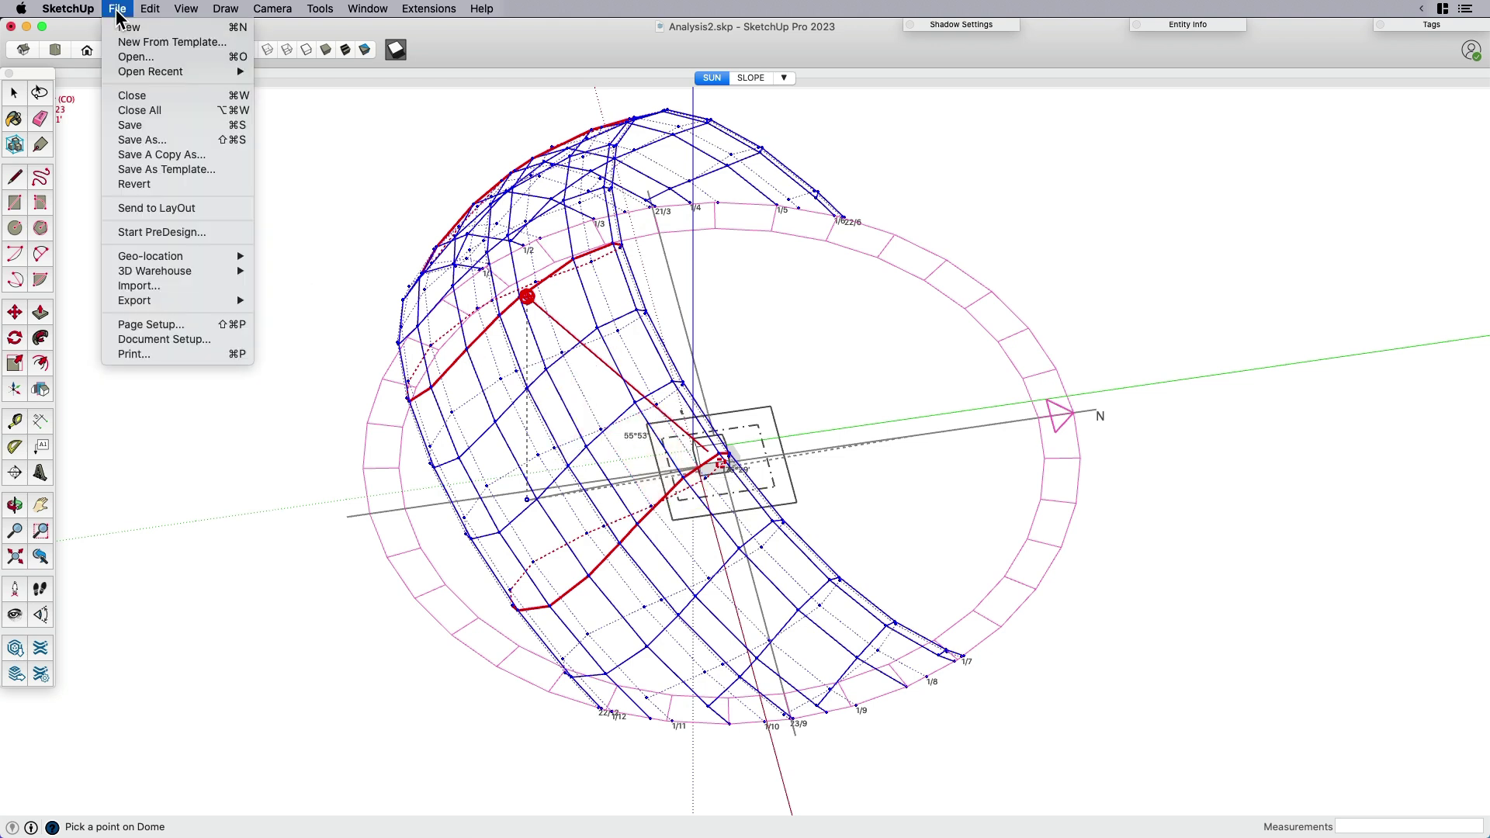
{"action": "mouse_move", "coordinate": [156, 252]}
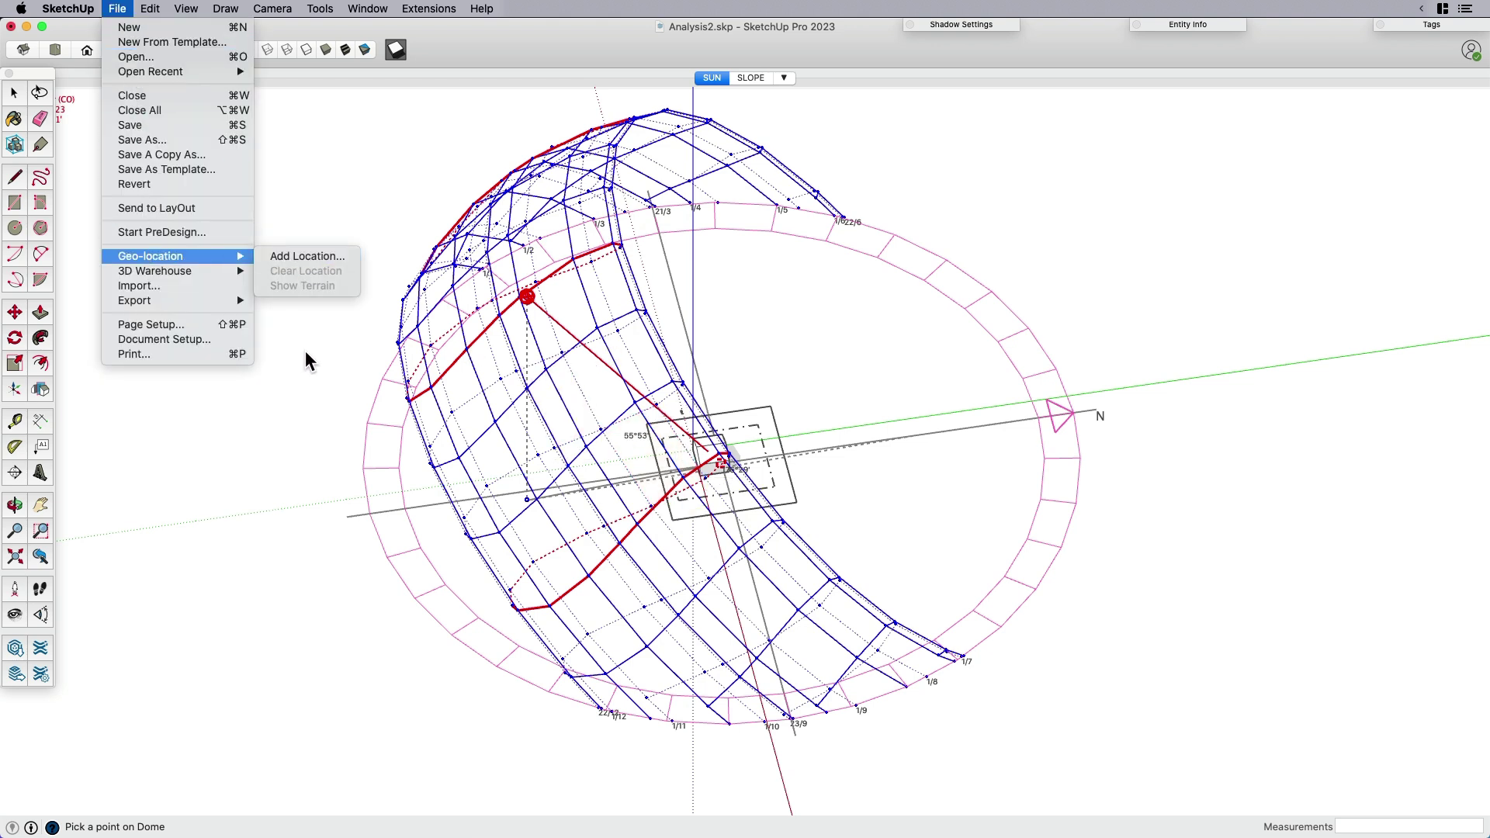
{"action": "left_click", "coordinate": [267, 444]}
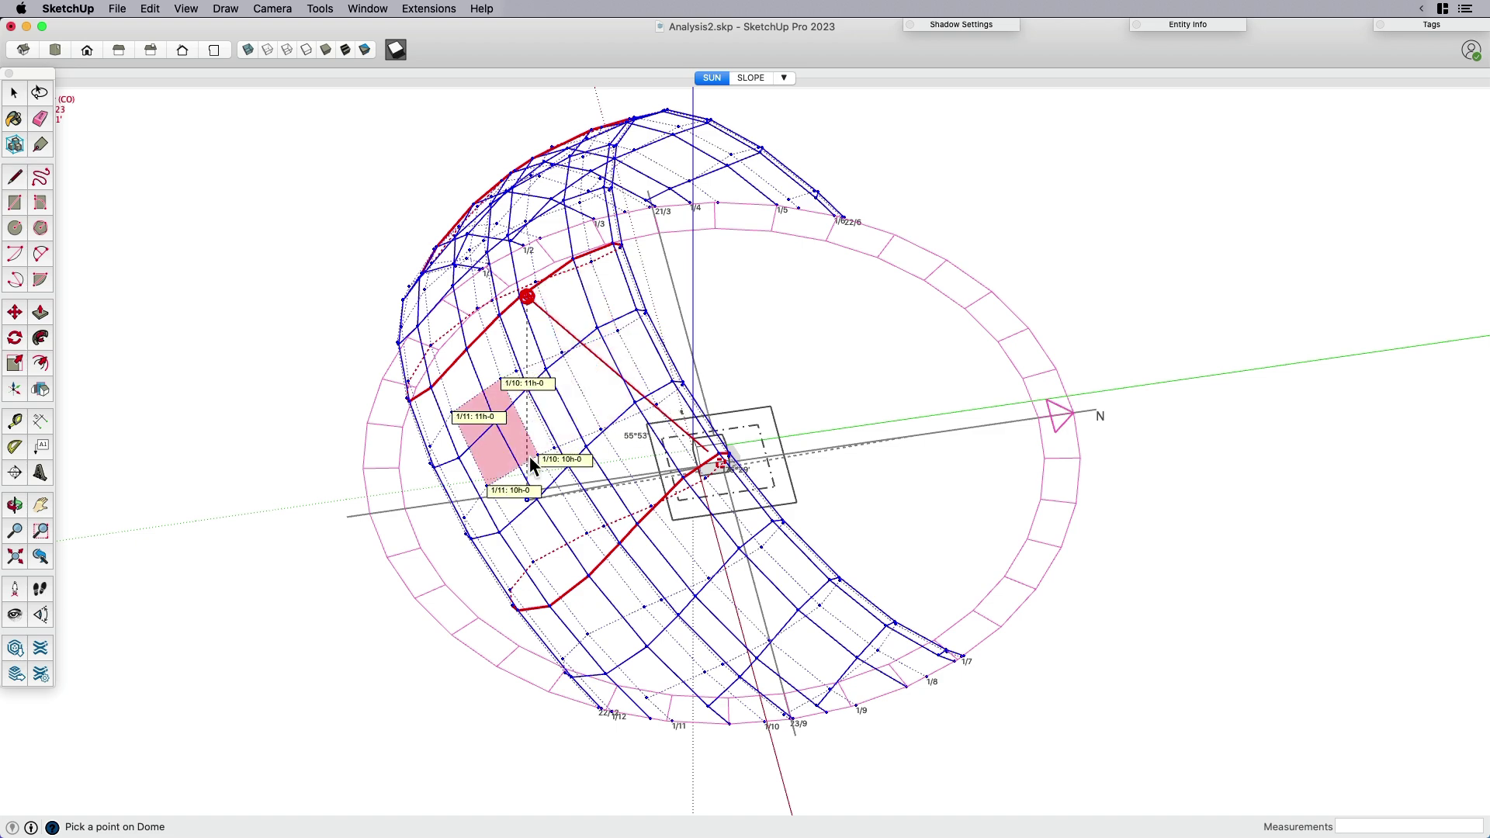
Place the sun on the dome at 21 March 10 h, then 1 February 10:00 (altitude 25°28, azimuth 145°5).
{"action": "middle_click_drag", "start_coordinate": [529, 455], "coordinate": [730, 446]}
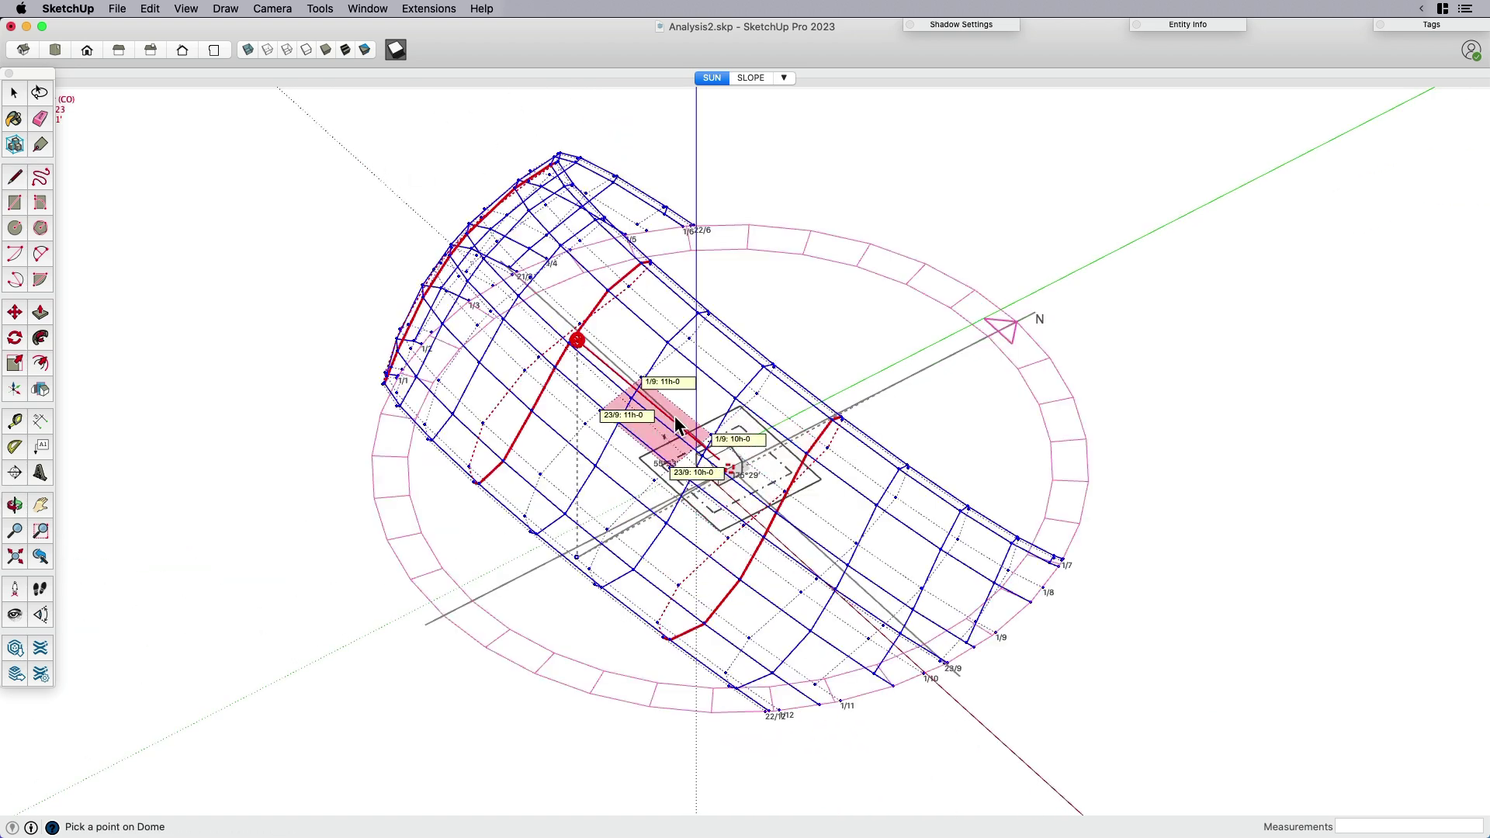
{"action": "middle_click_drag", "start_coordinate": [618, 380], "coordinate": [570, 459]}
{"action": "scroll", "coordinate": [751, 475], "scroll_direction": "down", "scroll_amount": 2}
{"action": "left_click", "coordinate": [532, 291]}
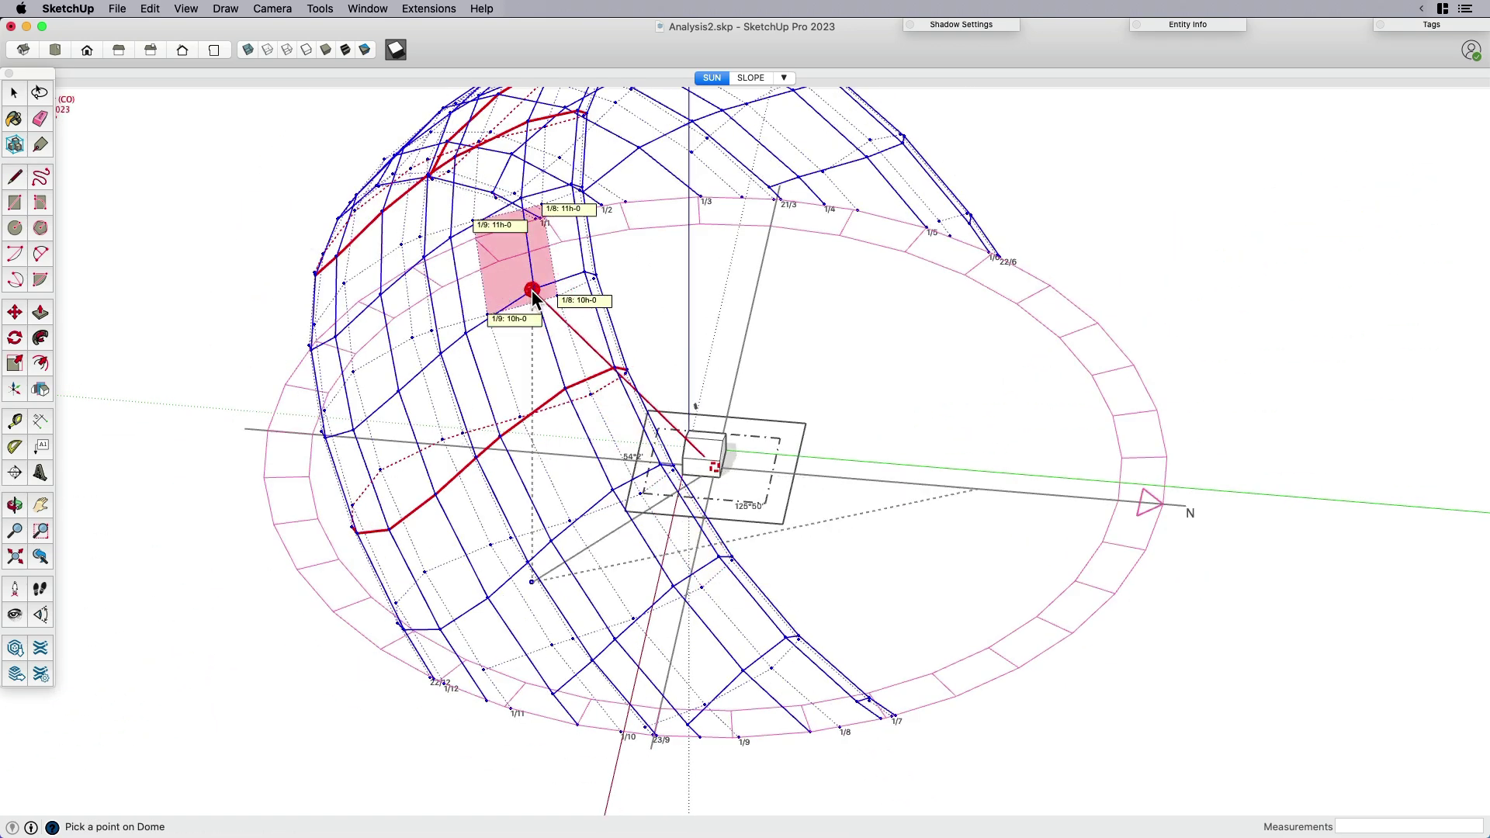
{"action": "left_click", "coordinate": [440, 349]}
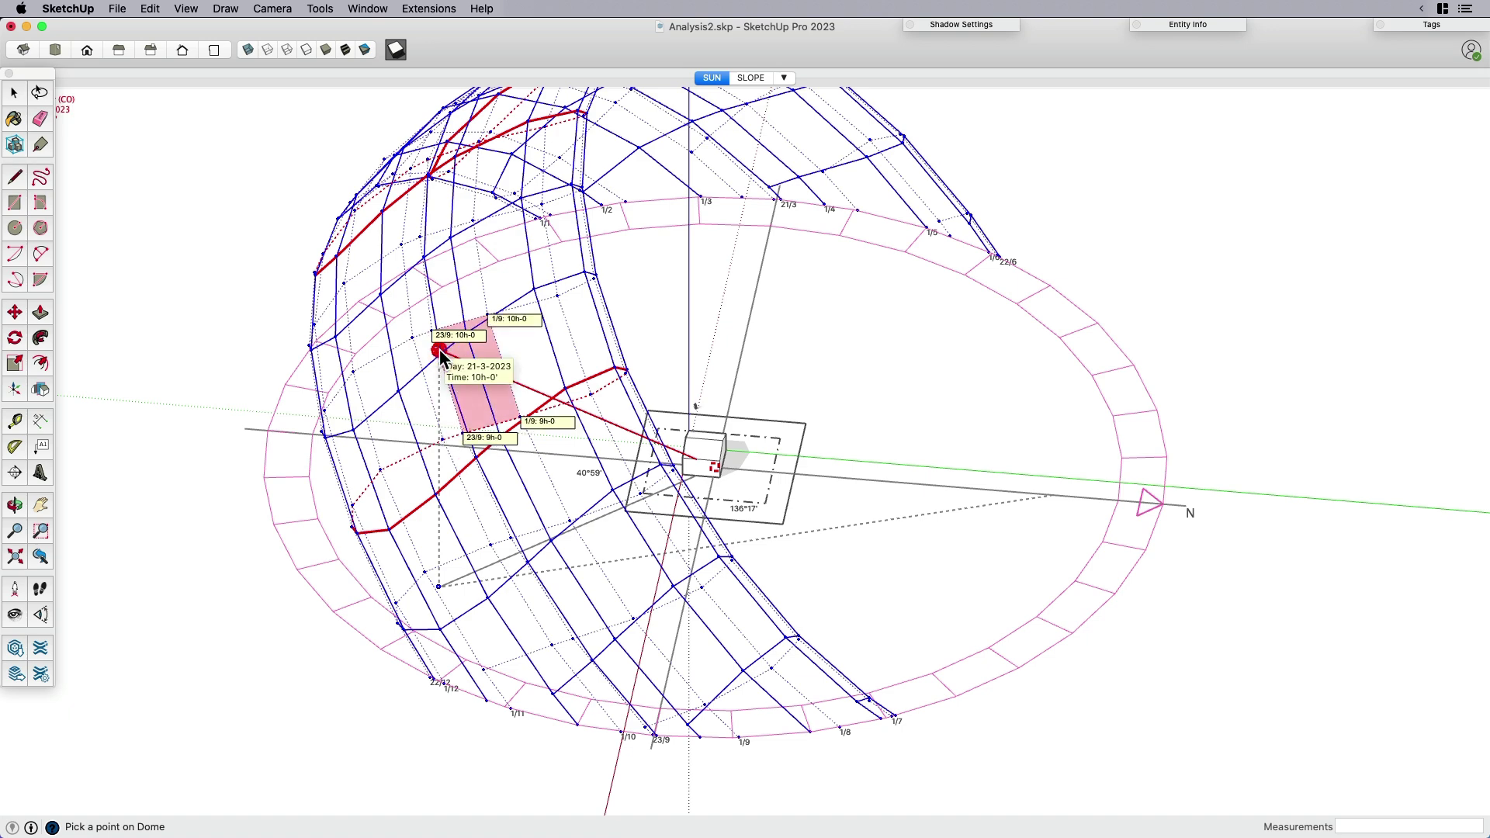
{"action": "left_click", "coordinate": [354, 423]}
{"action": "scroll", "coordinate": [354, 415], "scroll_direction": "down", "scroll_amount": 2}
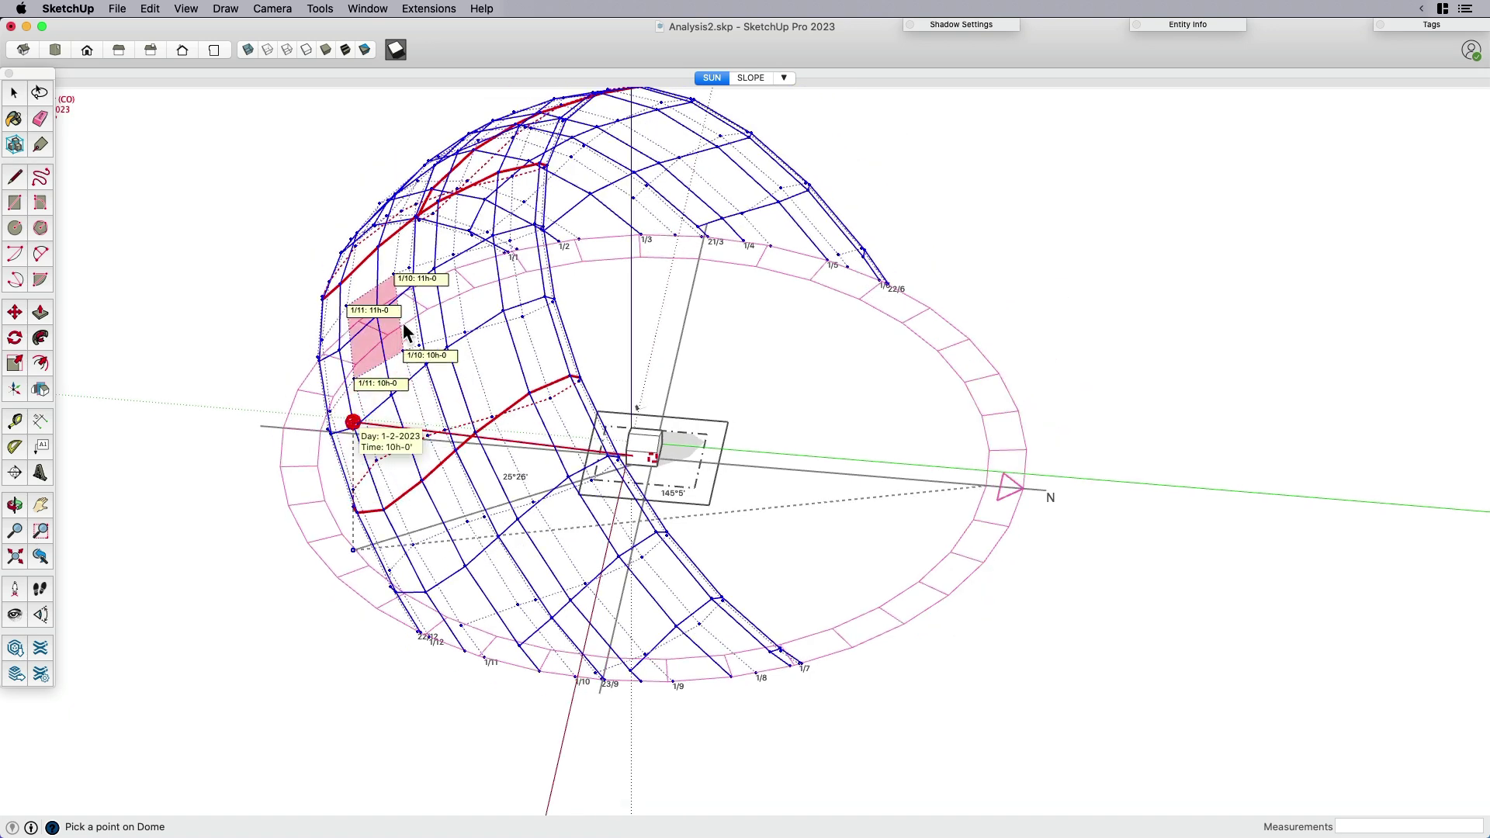
{"action": "scroll", "coordinate": [408, 315], "scroll_direction": "down", "scroll_amount": 2}
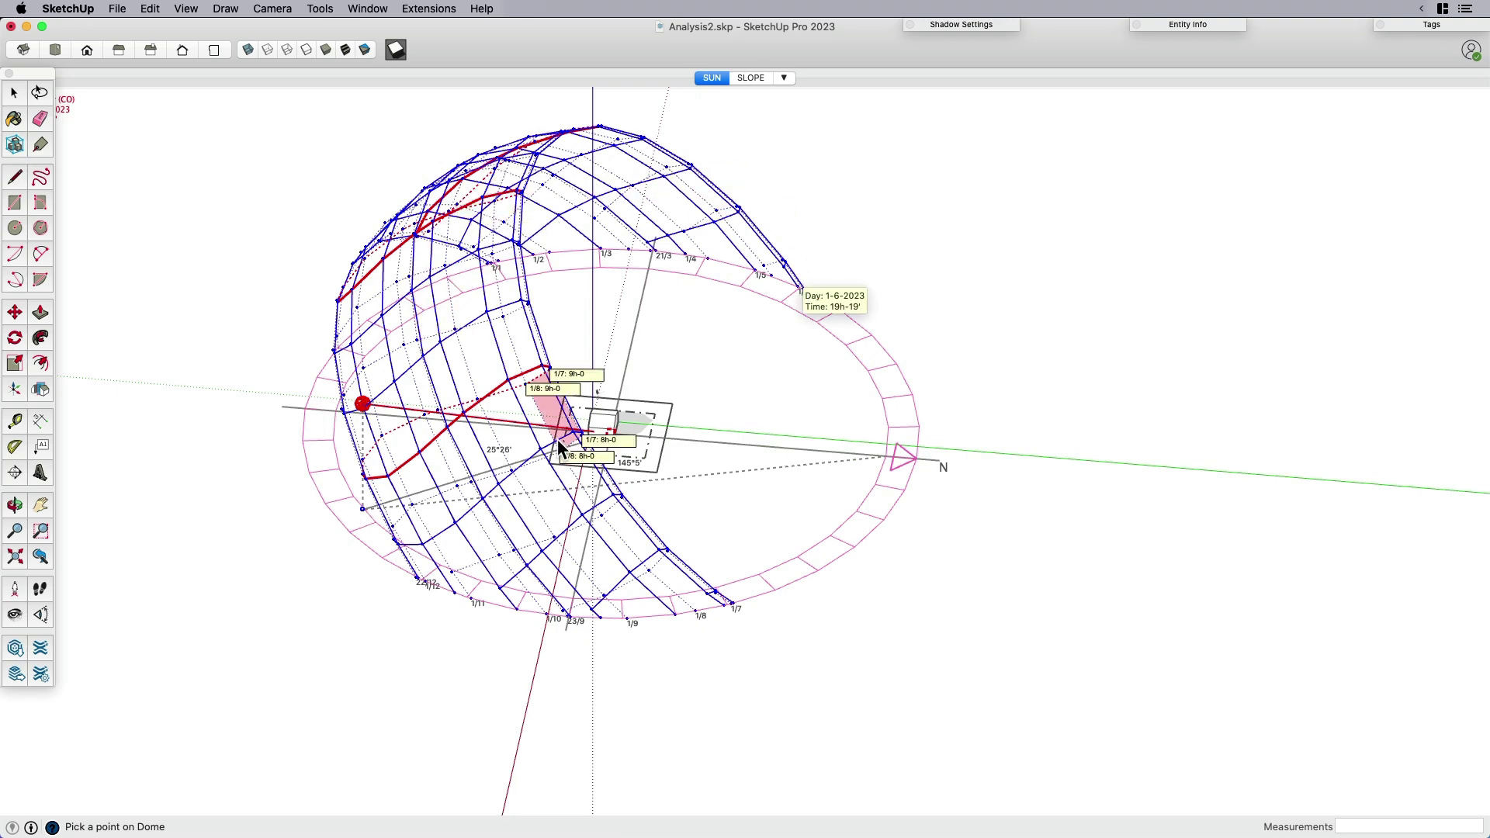
{"action": "middle_click_drag", "start_coordinate": [558, 439], "coordinate": [879, 542]}
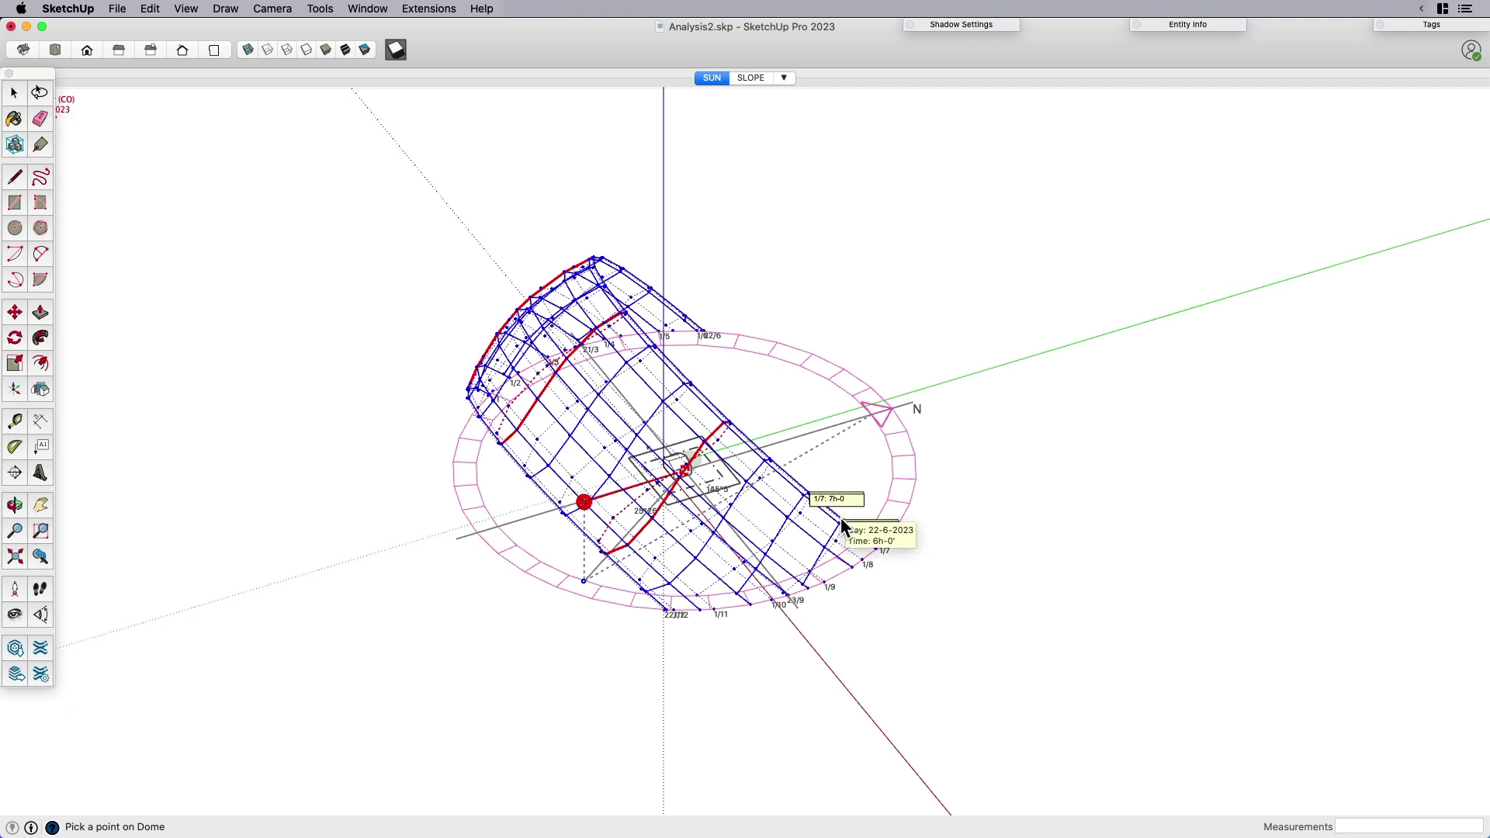
Preview the sun at 22 June 6 h, then at 1 January around noon.
{"action": "left_click", "coordinate": [804, 503]}
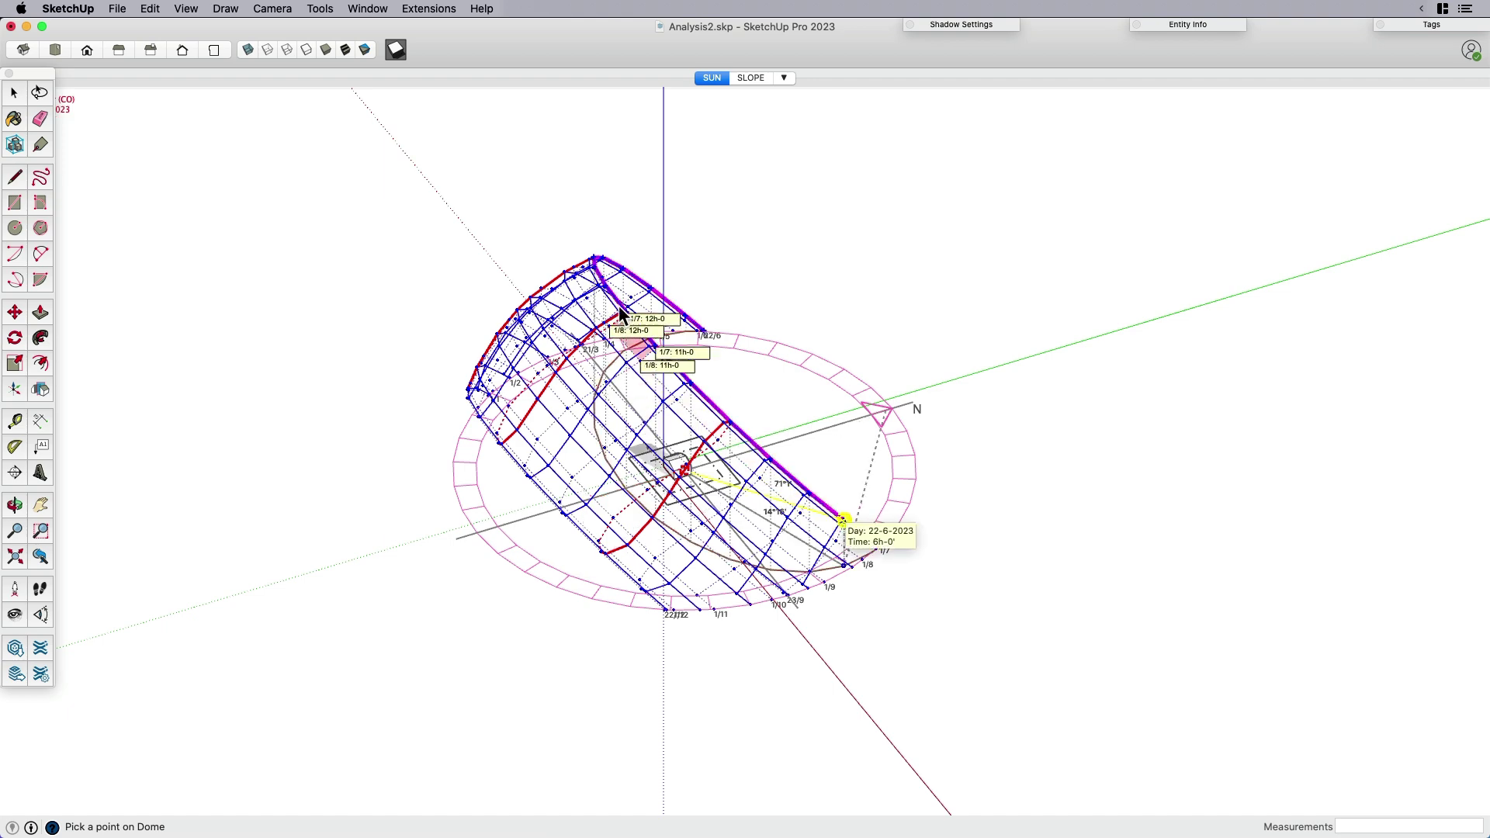
{"action": "middle_click_drag", "start_coordinate": [831, 512], "coordinate": [710, 393]}
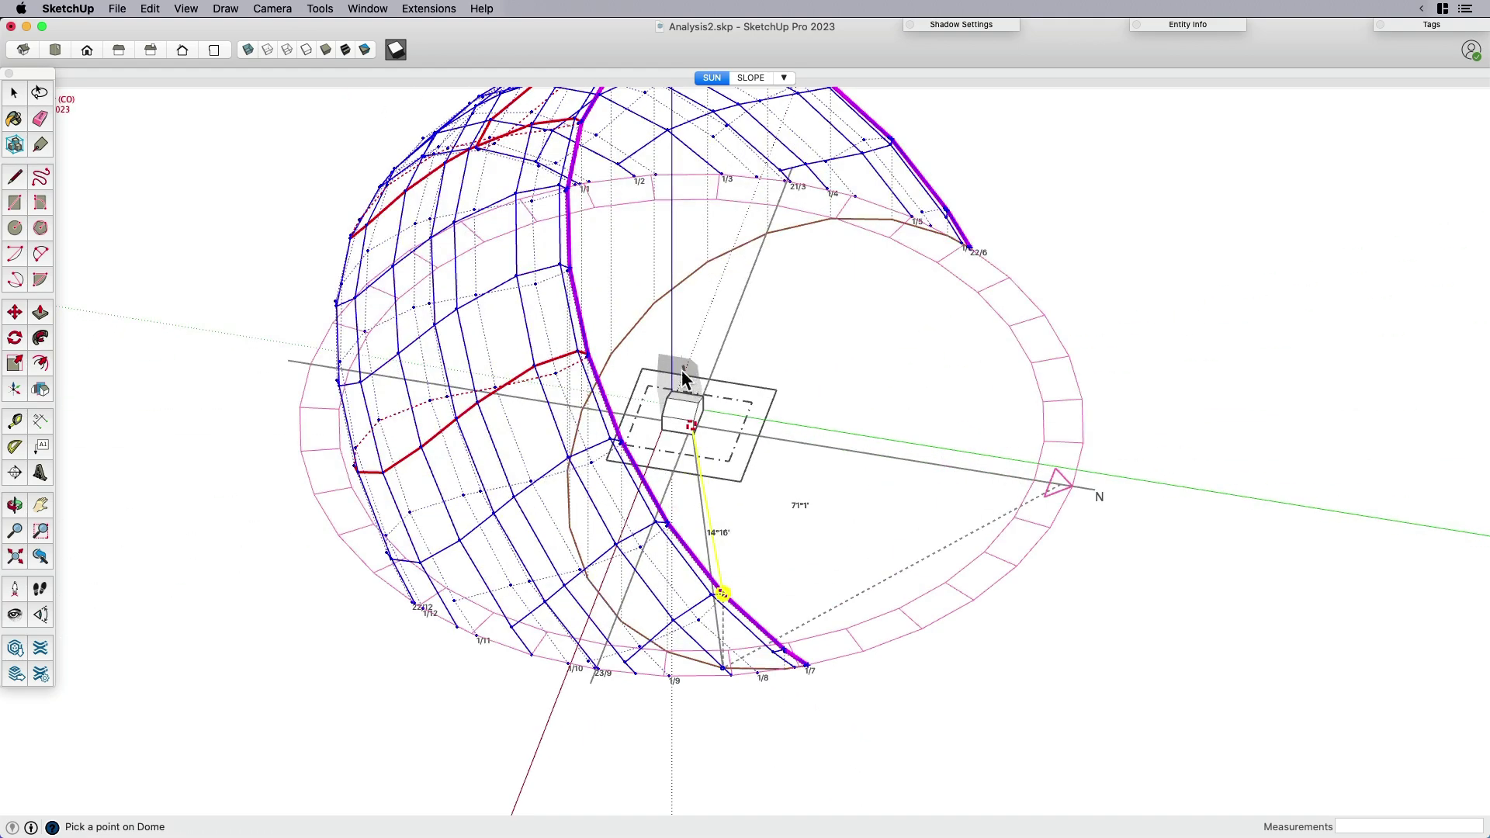
{"action": "scroll", "coordinate": [678, 374], "scroll_direction": "up", "scroll_amount": 3}
{"action": "scroll", "coordinate": [683, 378], "scroll_direction": "down", "scroll_amount": 3}
{"action": "scroll", "coordinate": [529, 454], "scroll_direction": "down", "scroll_amount": 2}
{"action": "middle_click_drag", "start_coordinate": [529, 454], "coordinate": [533, 407]}
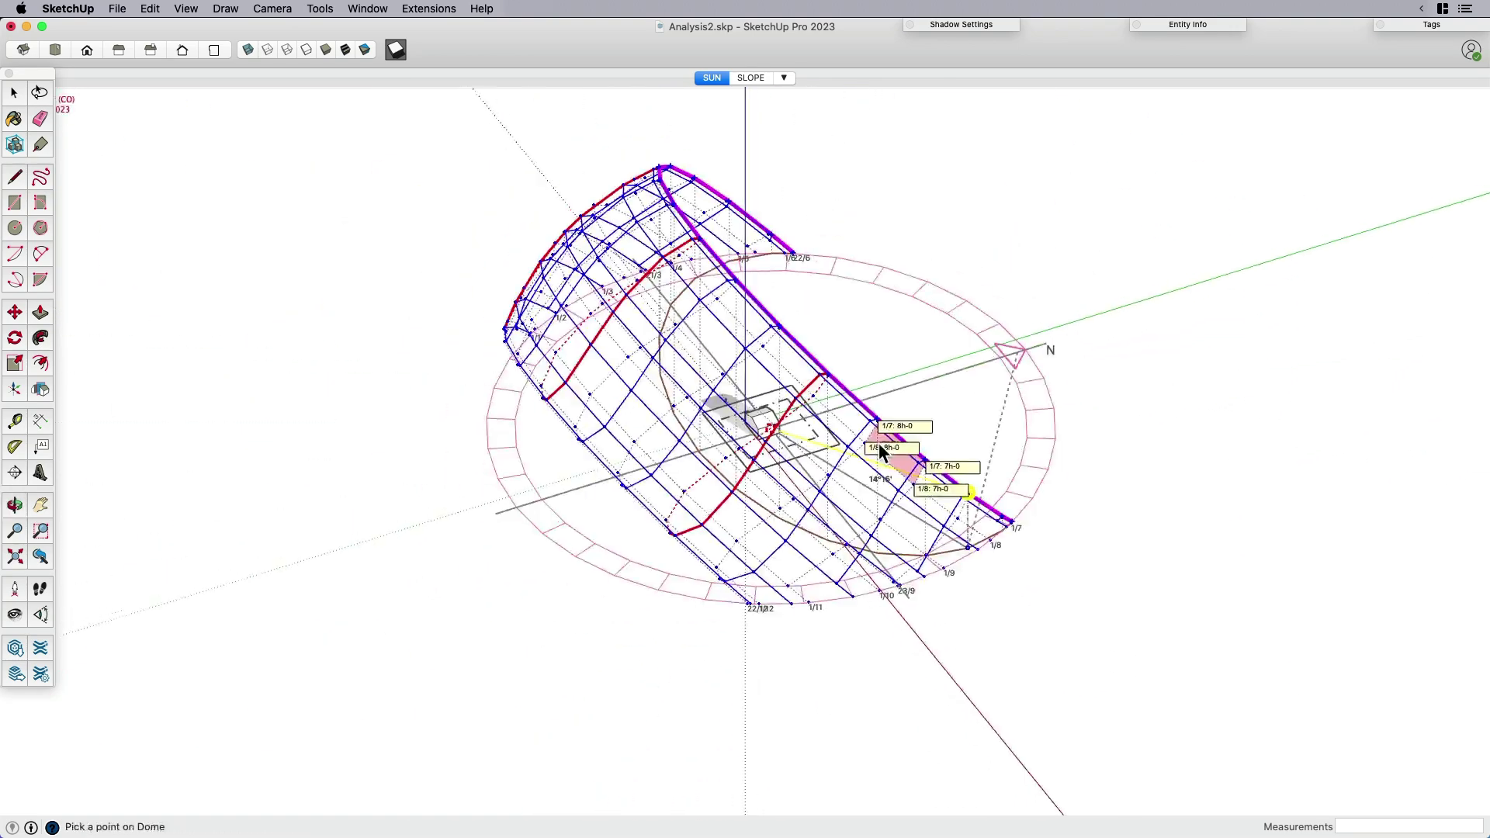
{"action": "left_click", "coordinate": [548, 401]}
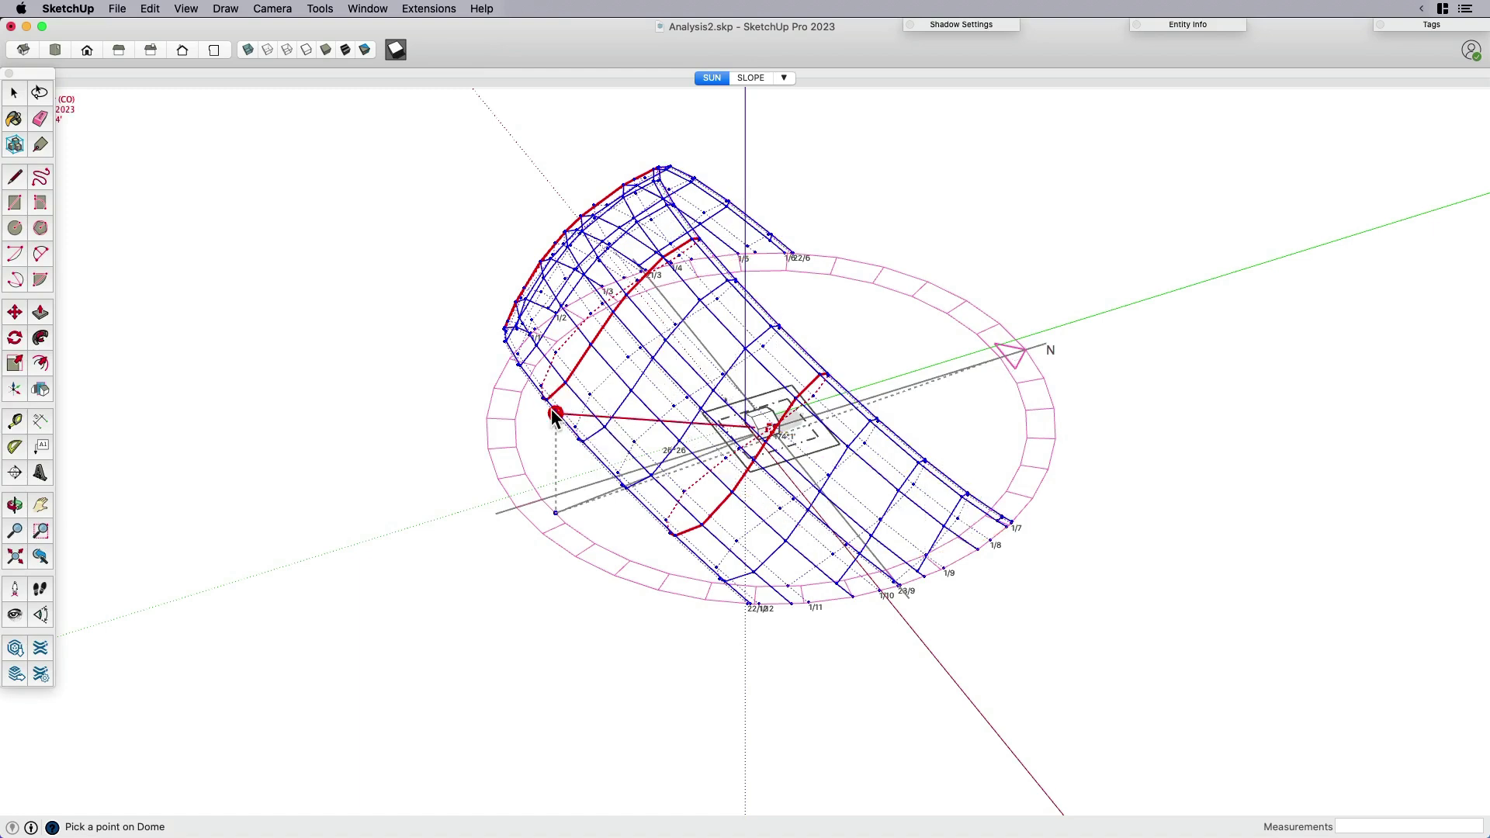
Place the sun at 21 March 12:00 to highlight that day's path and noon line.
{"action": "middle_click_drag", "start_coordinate": [841, 417], "coordinate": [807, 444]}
{"action": "scroll", "coordinate": [807, 444], "scroll_direction": "up", "scroll_amount": 5}
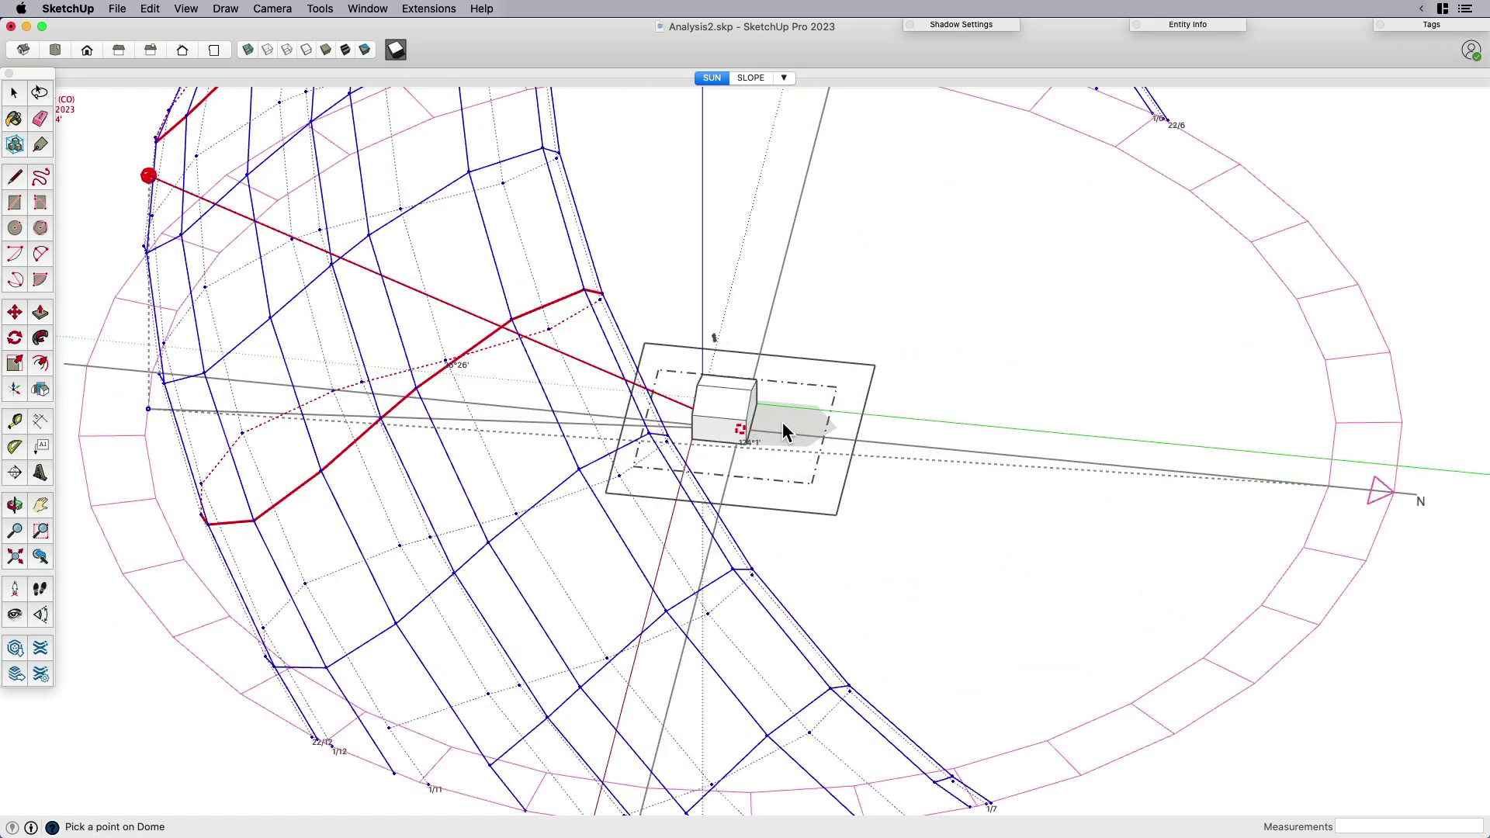
{"action": "scroll", "coordinate": [816, 412], "scroll_direction": "down", "scroll_amount": 4}
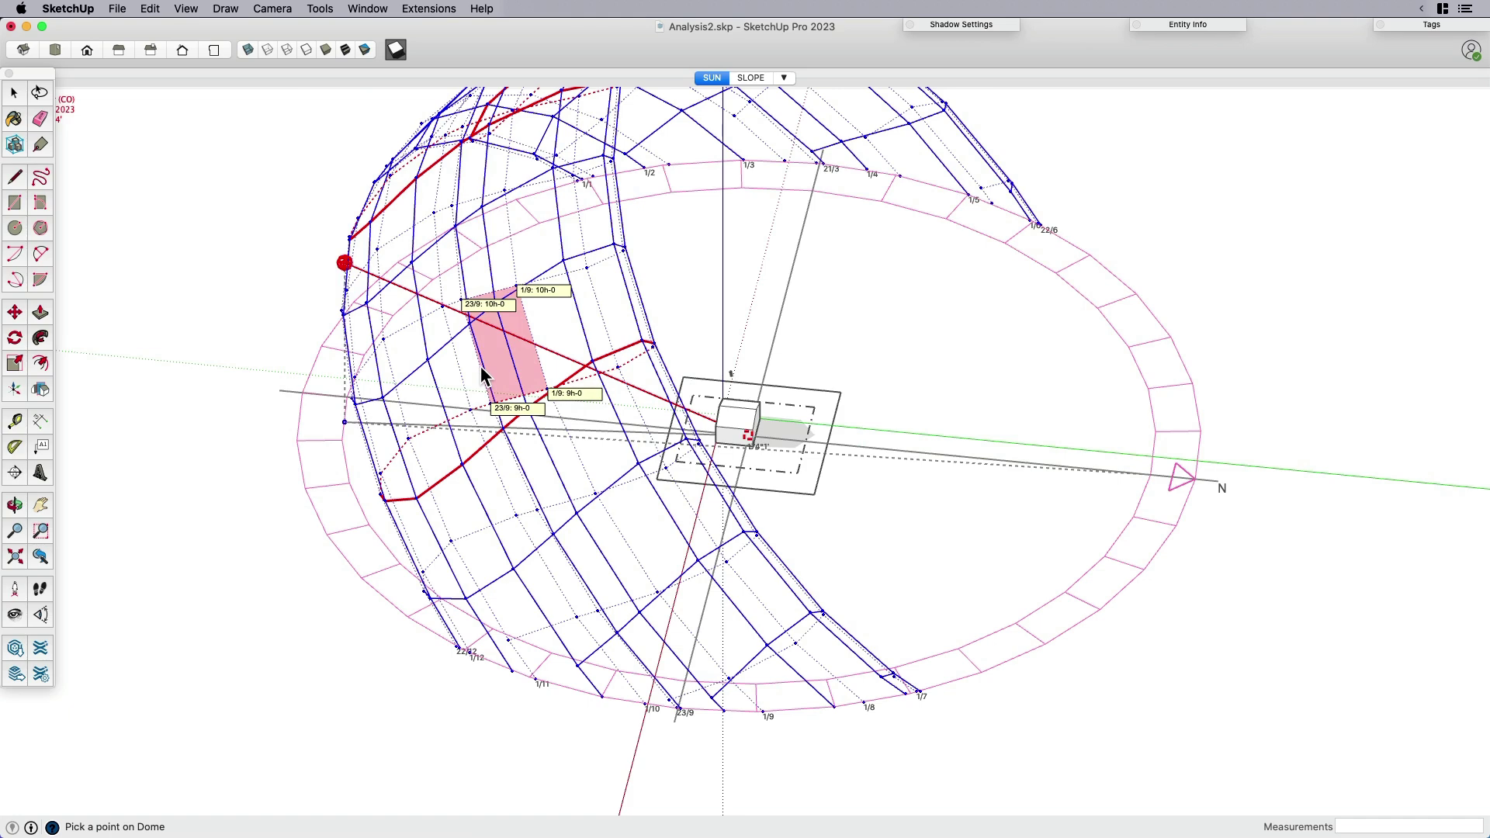
{"action": "scroll", "coordinate": [482, 379], "scroll_direction": "down", "scroll_amount": 2}
{"action": "scroll", "coordinate": [549, 515], "scroll_direction": "down", "scroll_amount": 3}
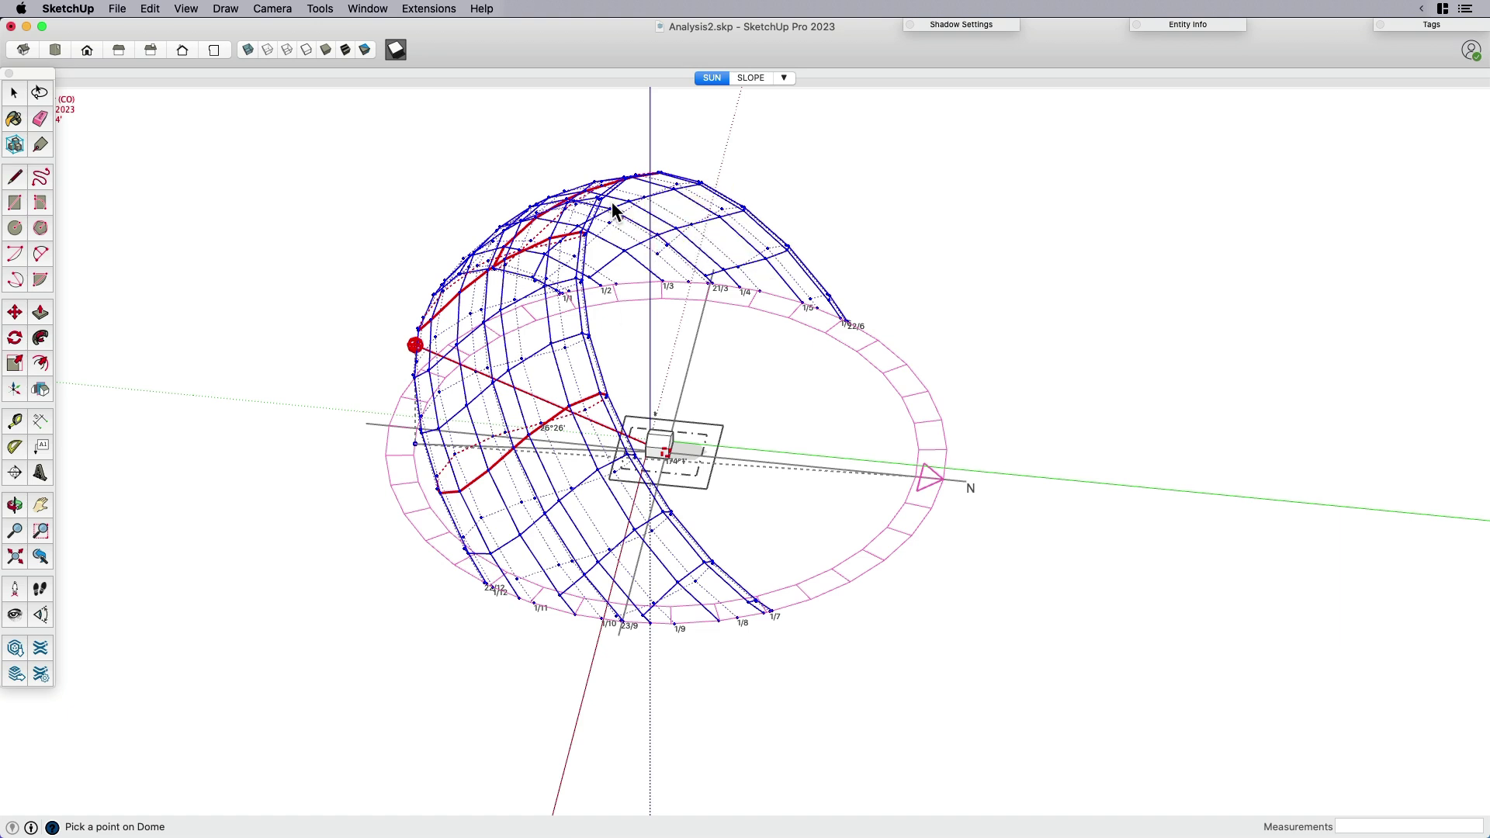
{"action": "left_click", "coordinate": [488, 270]}
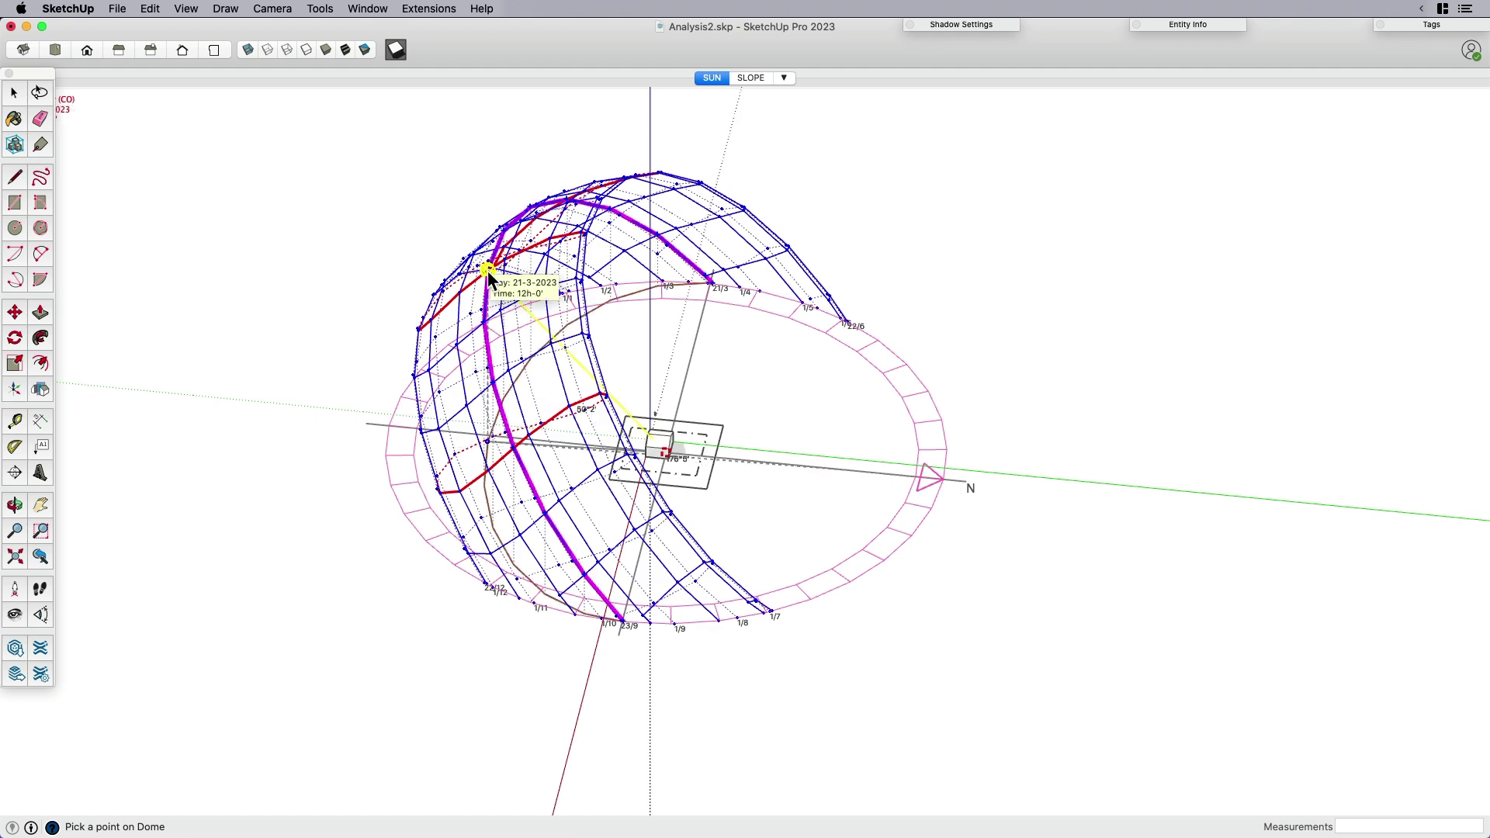
Switch to Top view with F2 to look down on the sun-path dome.
{"action": "key", "text": "F2"}
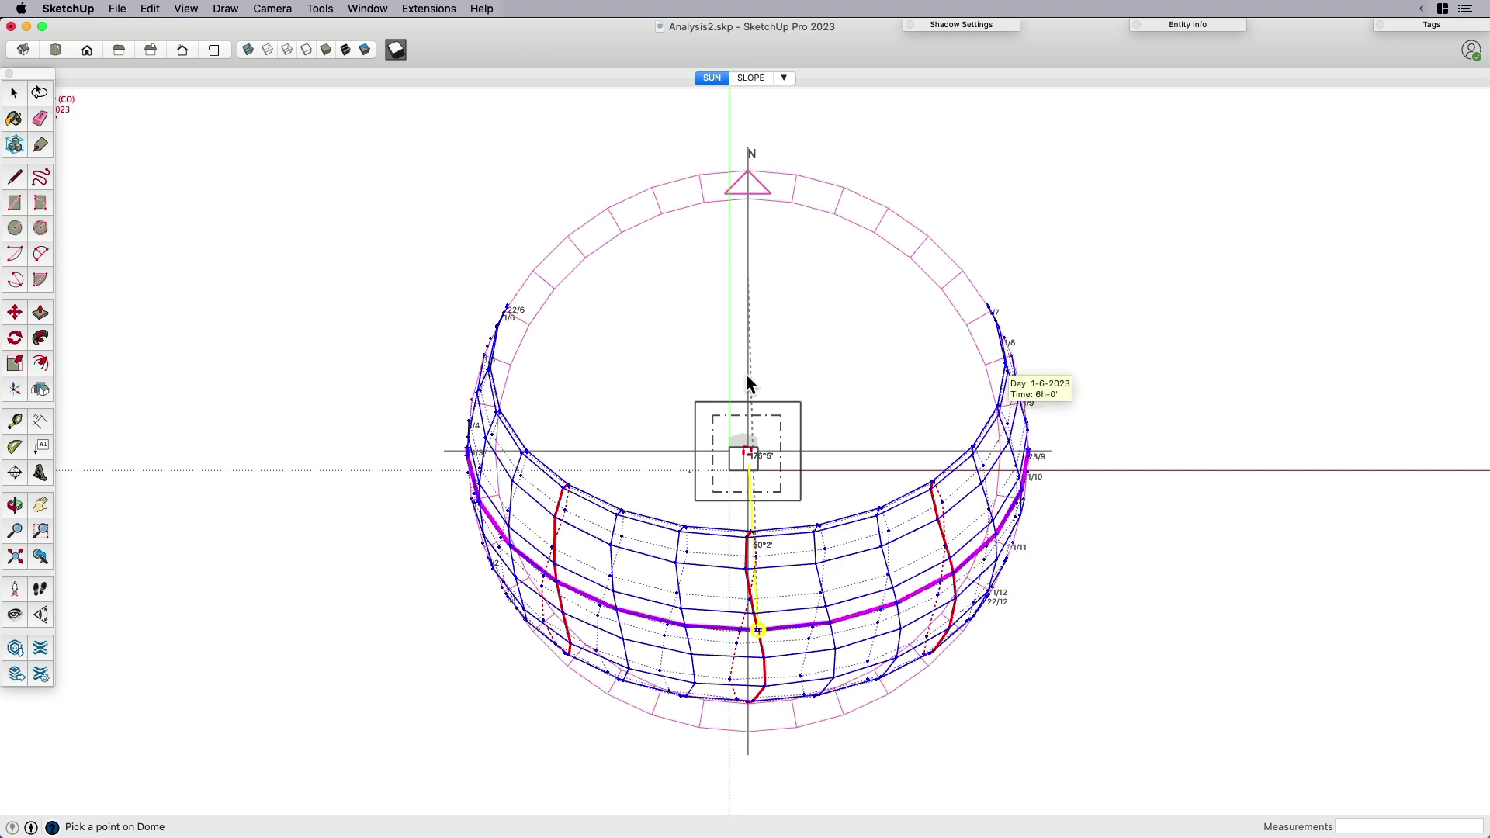
Dismiss the sun-path dome overlay and bring the building back into view.
{"action": "left_click", "coordinate": [14, 93]}
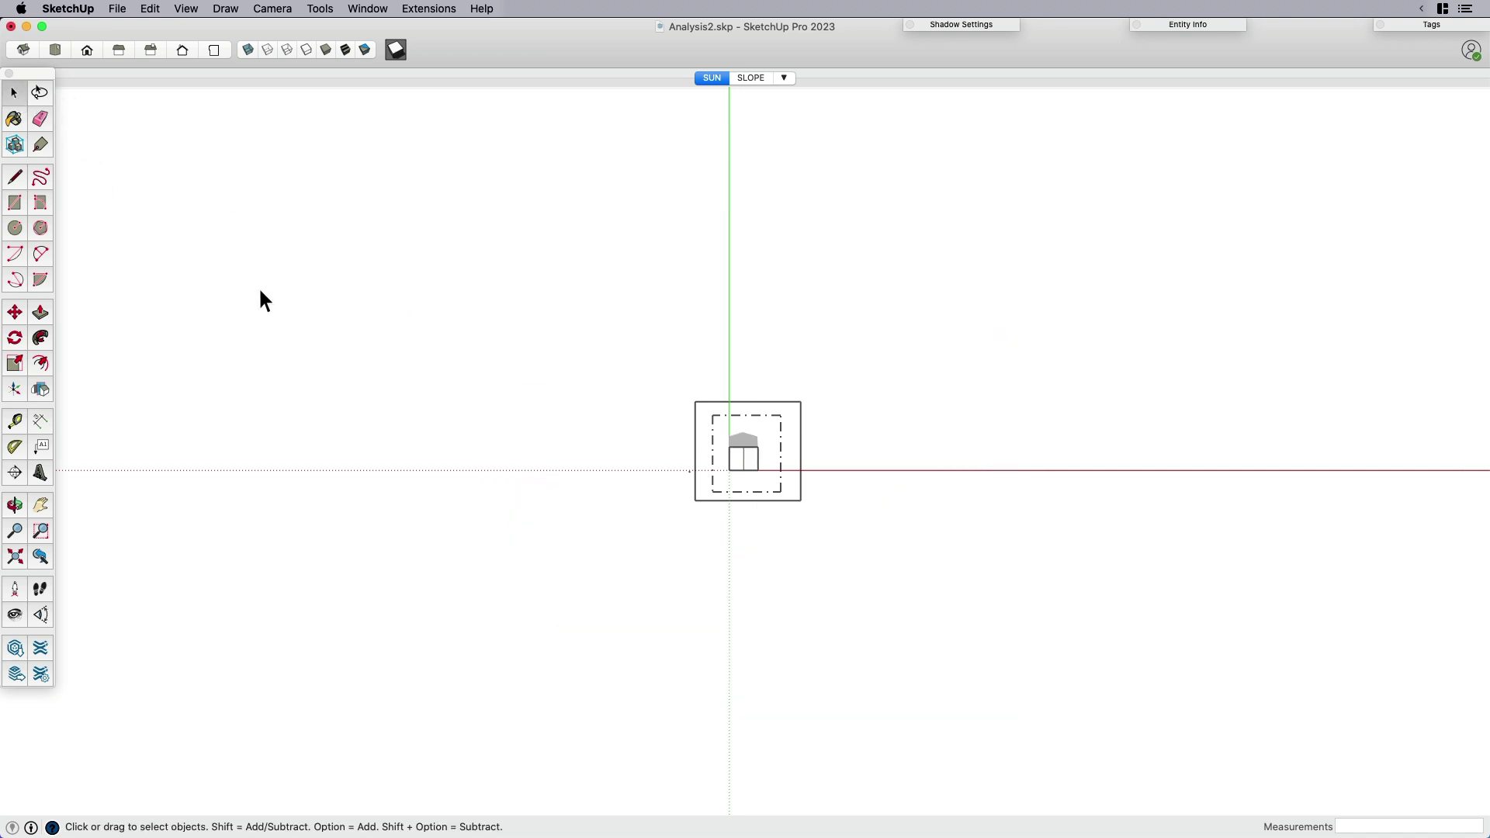
{"action": "middle_click_drag", "start_coordinate": [637, 435], "coordinate": [882, 507]}
{"action": "scroll", "coordinate": [731, 493], "scroll_direction": "up", "scroll_amount": 8}
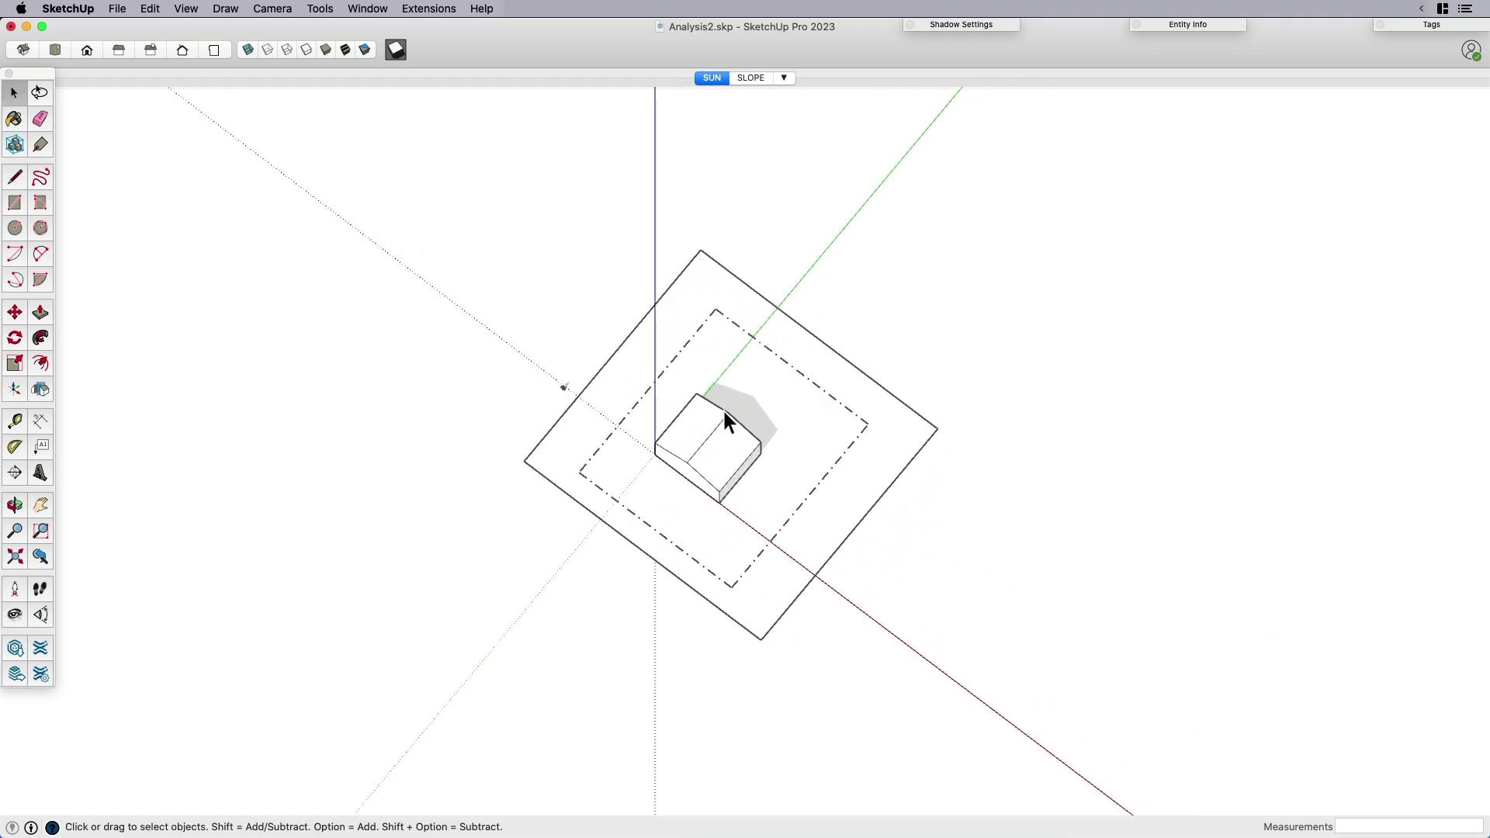
{"action": "middle_click_drag", "start_coordinate": [723, 408], "coordinate": [714, 419]}
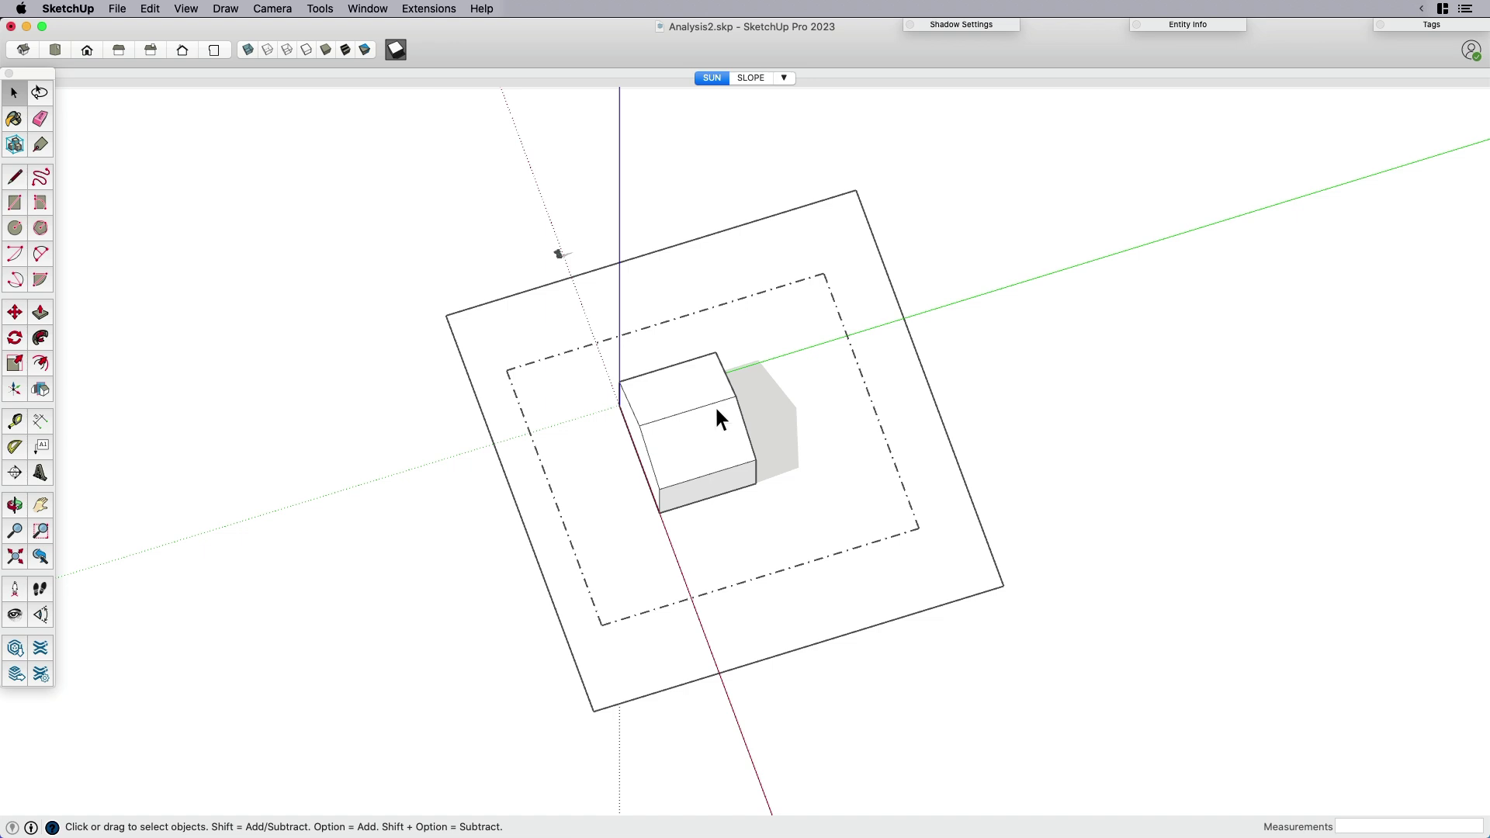
{"action": "middle_click_drag", "start_coordinate": [715, 405], "coordinate": [831, 268]}
{"action": "scroll", "coordinate": [831, 267], "scroll_direction": "up", "scroll_amount": 3}
{"action": "scroll", "coordinate": [715, 404], "scroll_direction": "up", "scroll_amount": 2}
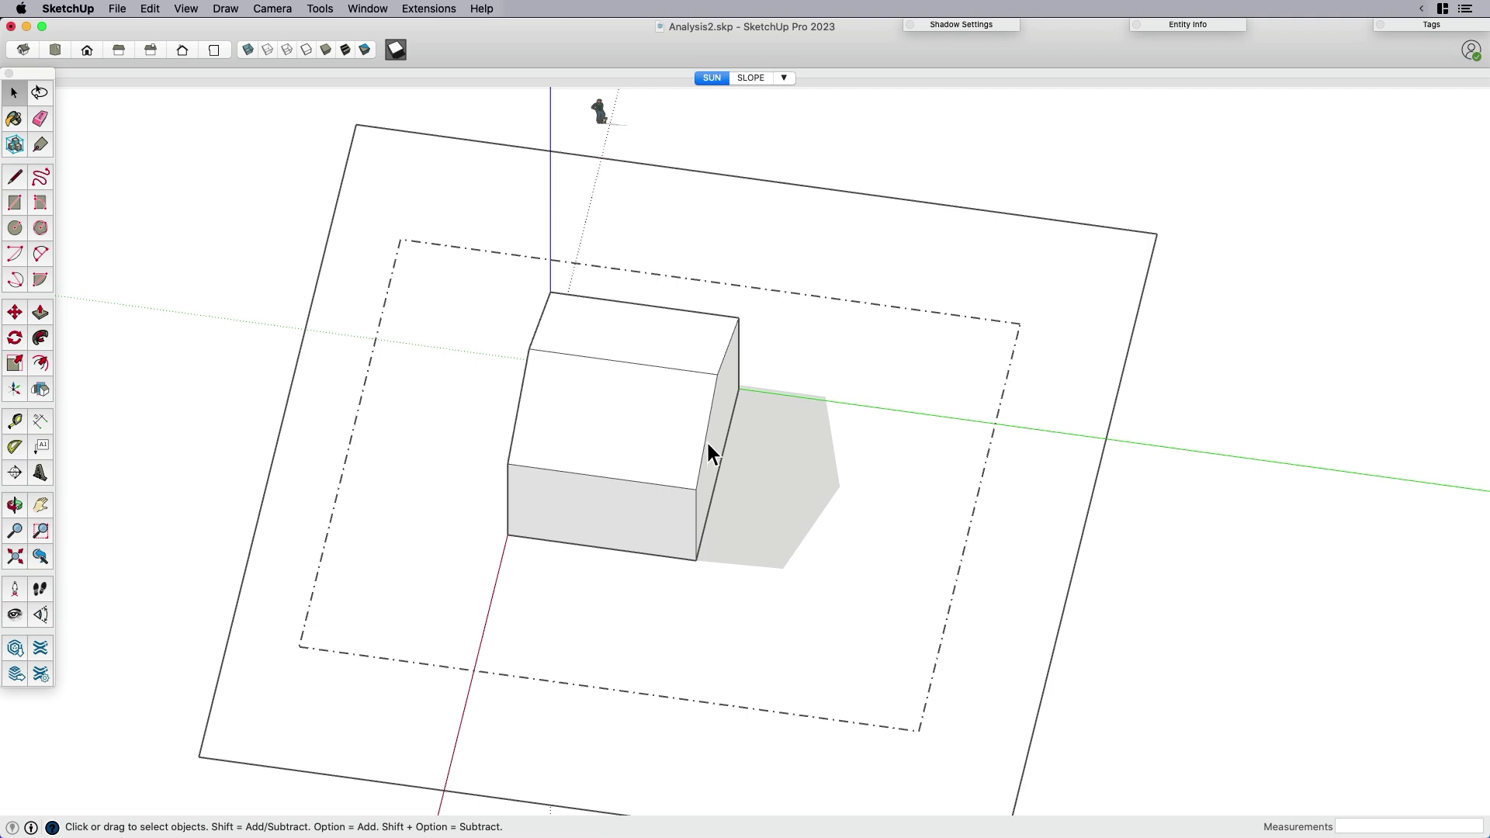
{"action": "scroll", "coordinate": [708, 442], "scroll_direction": "down", "scroll_amount": 2}
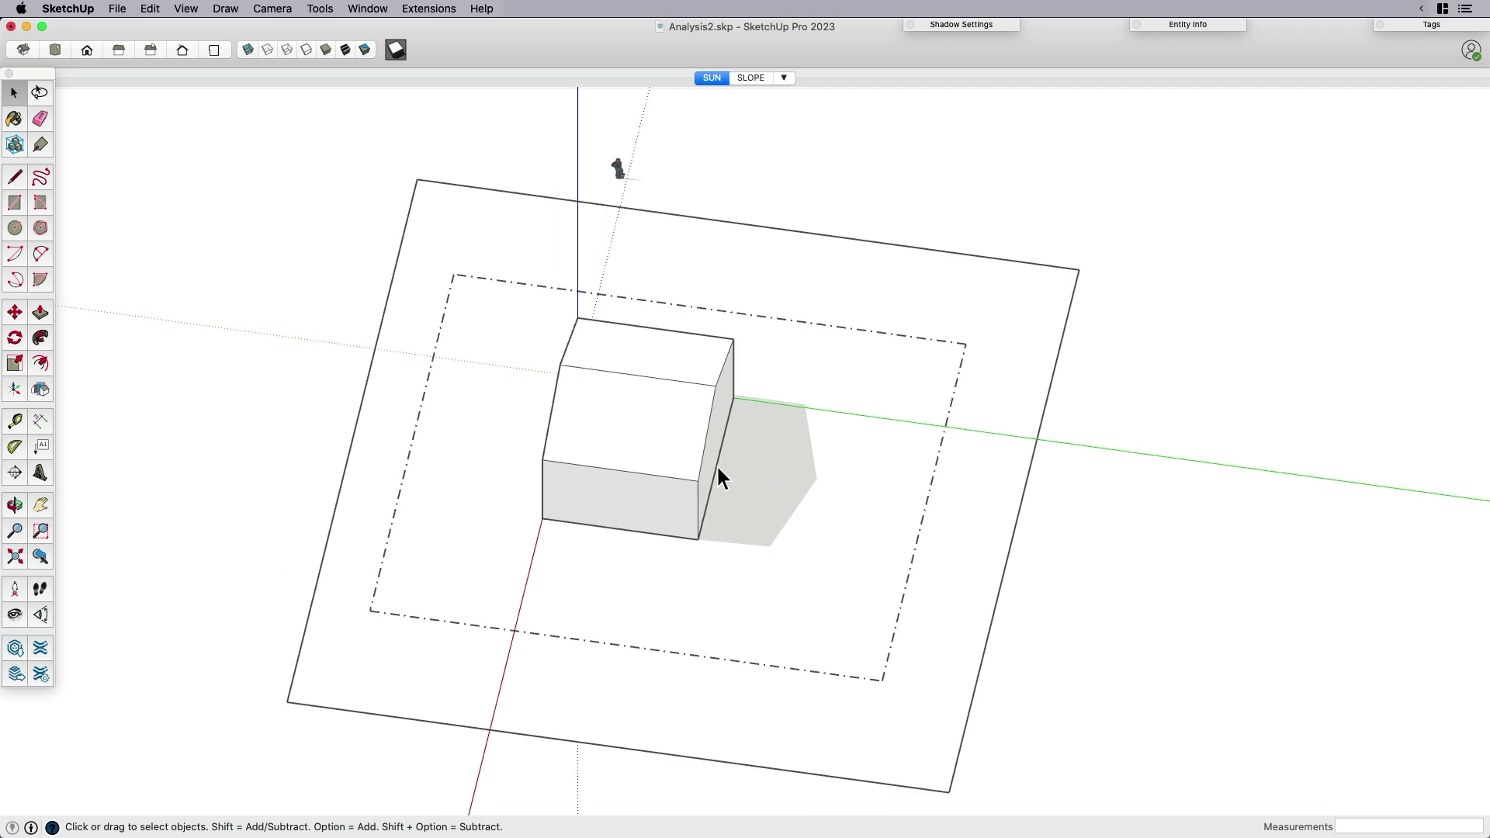
Select the ground face under the building and expand the shadow time and date settings.
{"action": "left_click", "coordinate": [760, 510]}
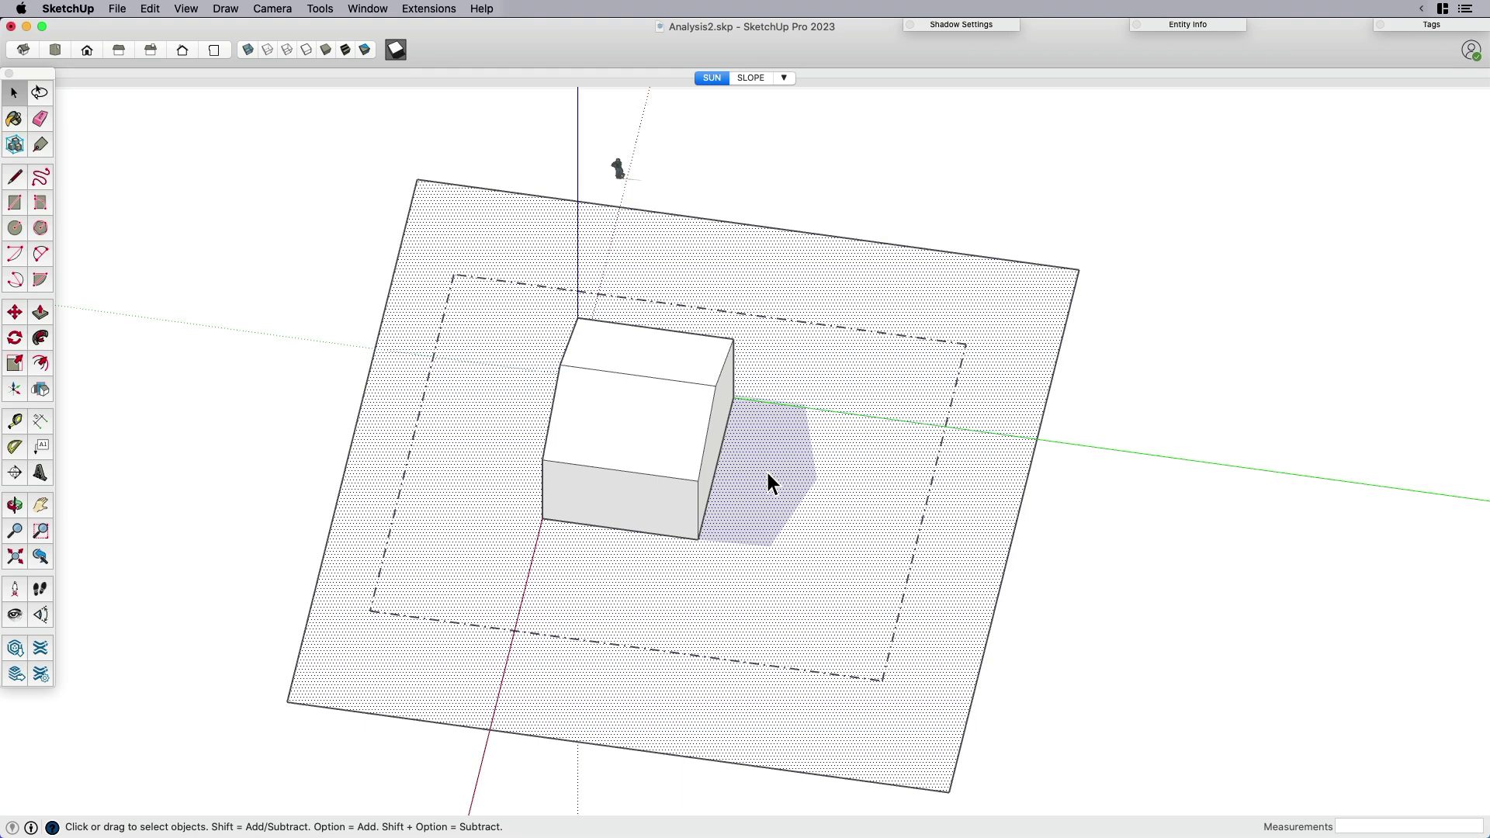
{"action": "middle_click_drag", "start_coordinate": [807, 462], "coordinate": [692, 431]}
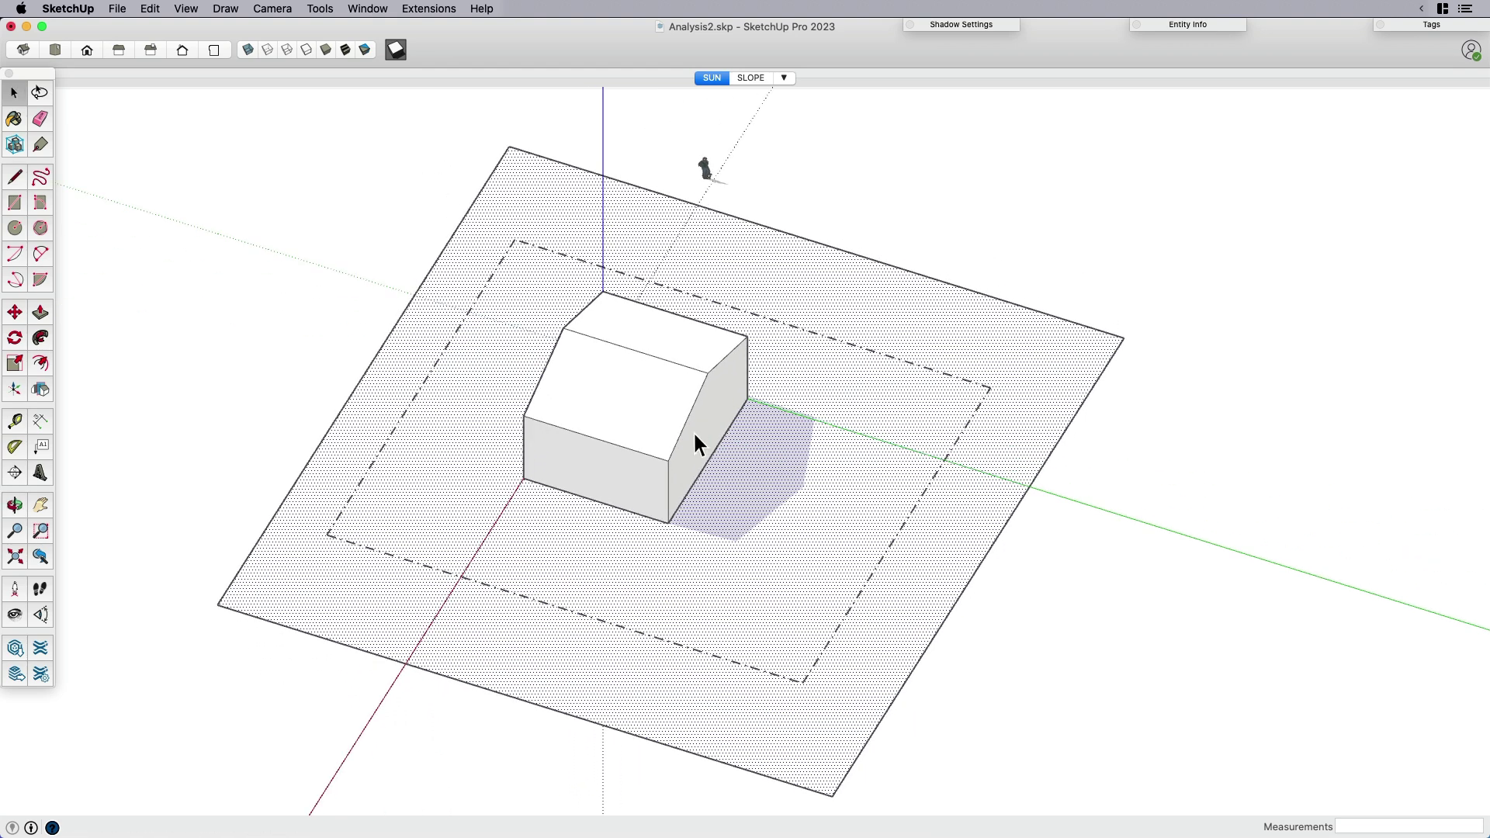
{"action": "left_click", "coordinate": [968, 24]}
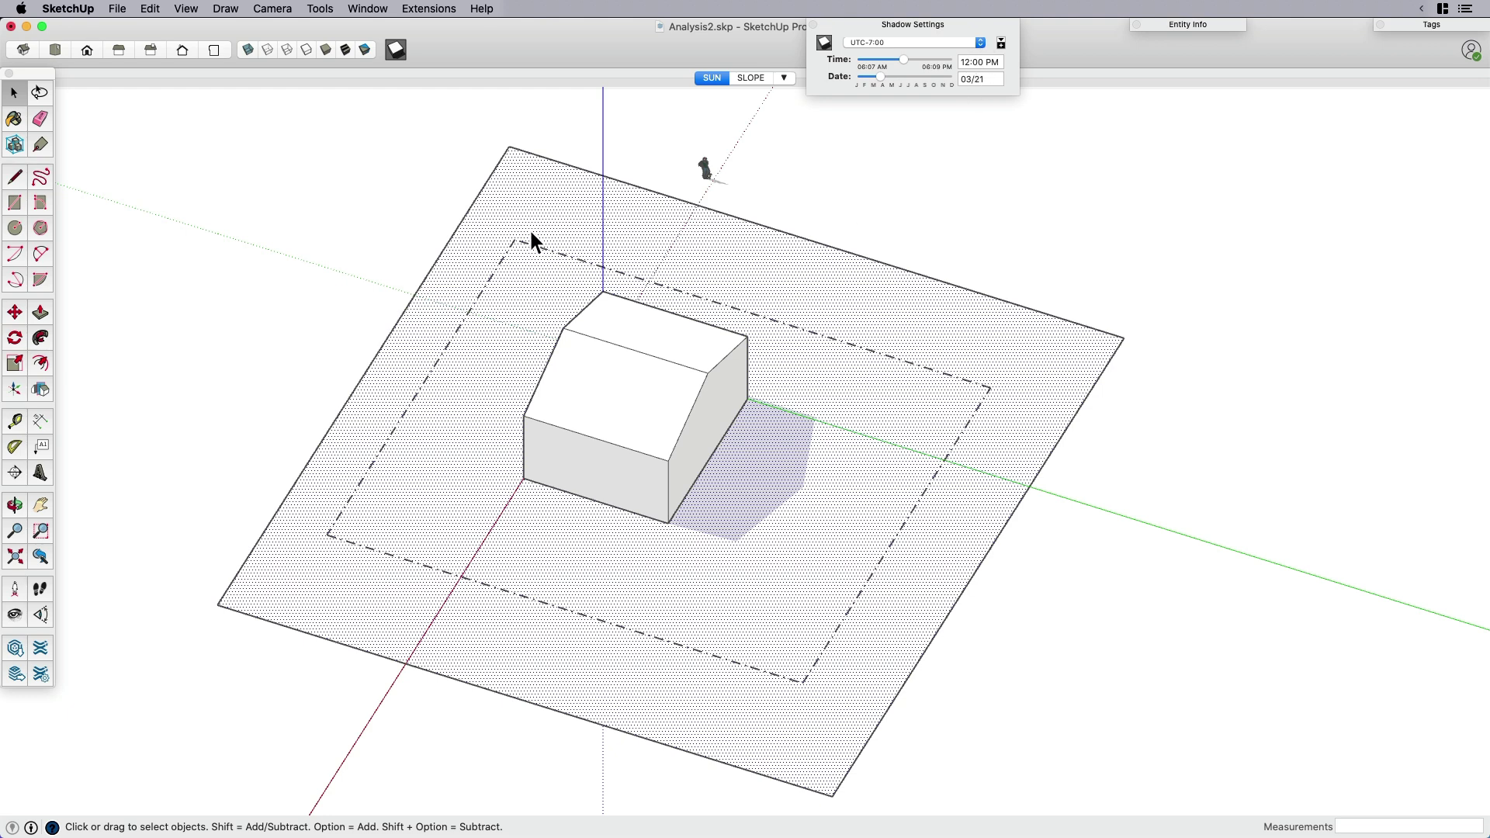
Create a TIG-ShadowProjector projection of type Faces[Edged] and select the new shadow face.
{"action": "left_click", "coordinate": [320, 8]}
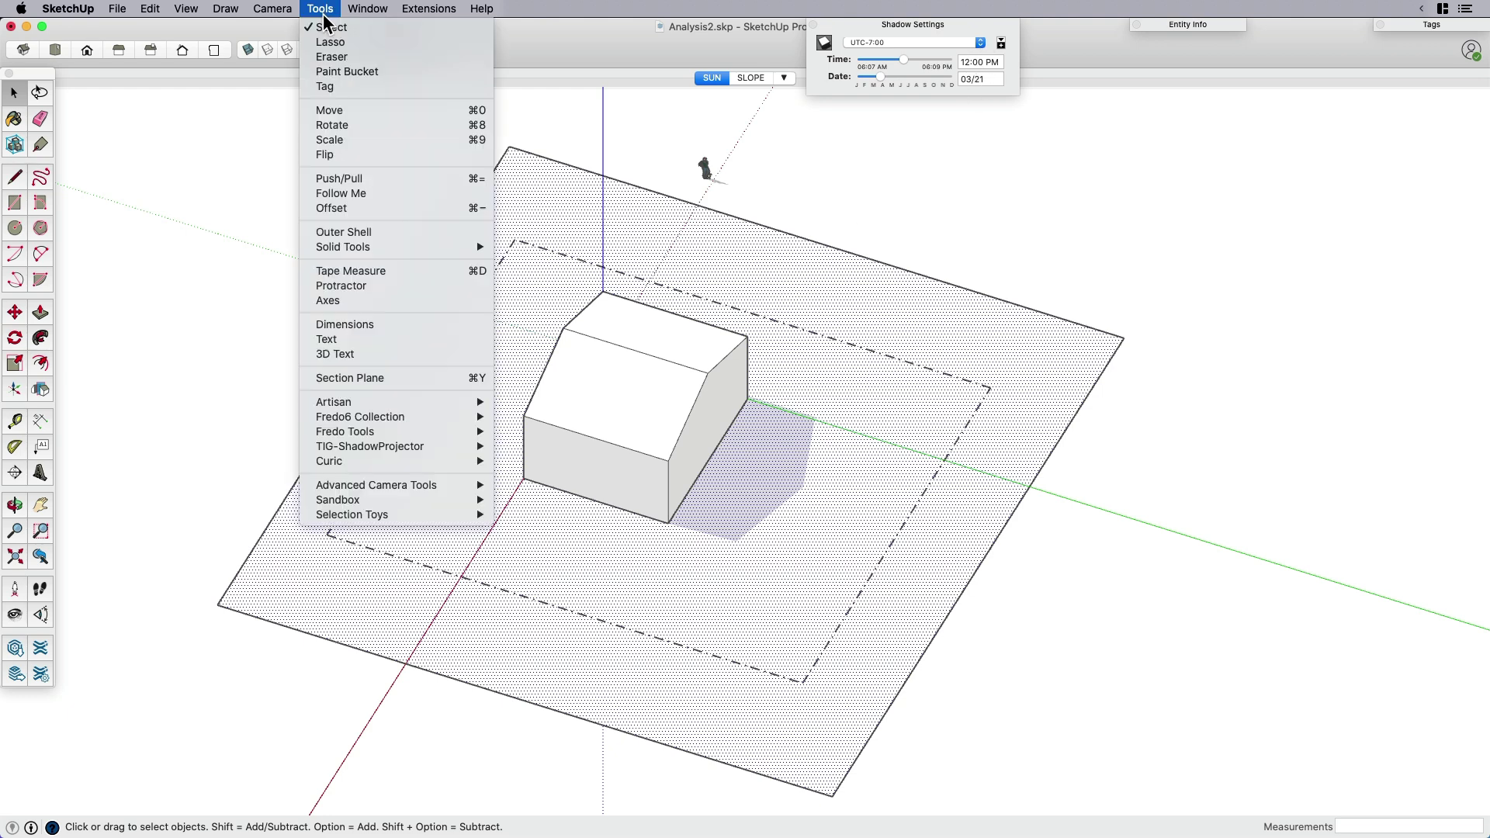
{"action": "mouse_move", "coordinate": [374, 447]}
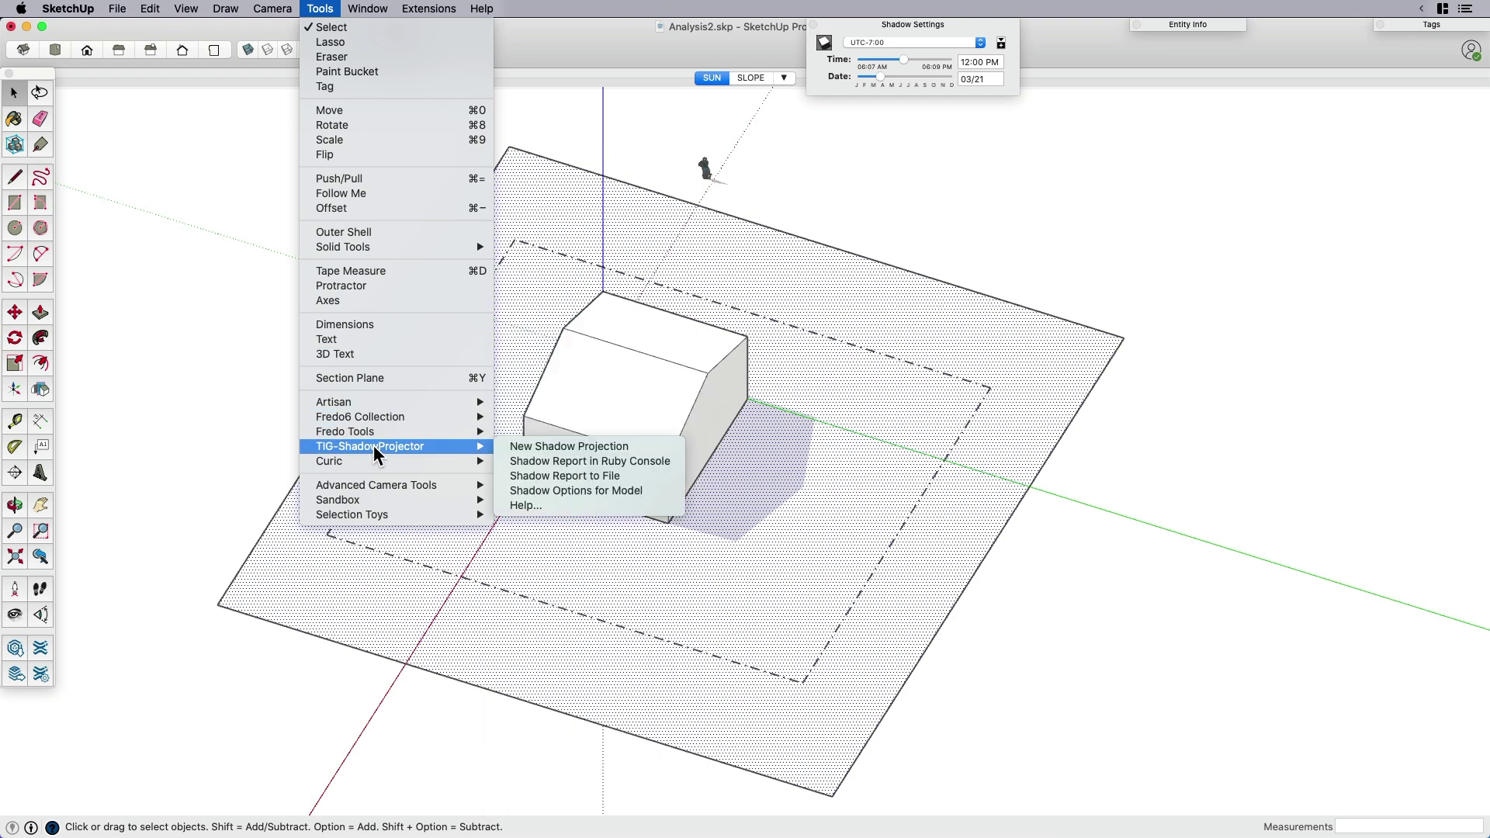
{"action": "left_click", "coordinate": [532, 445]}
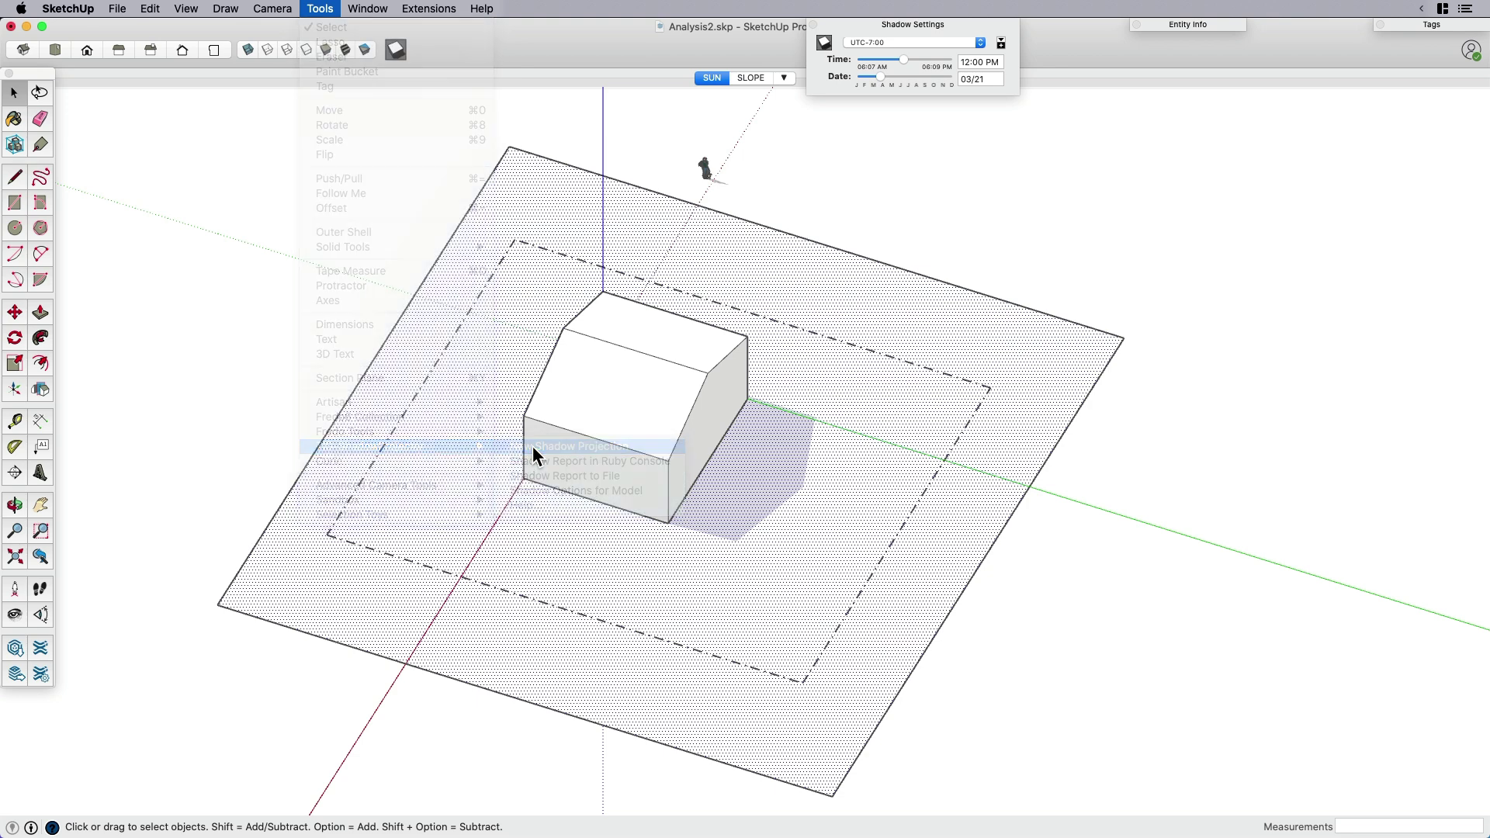
{"action": "left_click", "coordinate": [753, 232]}
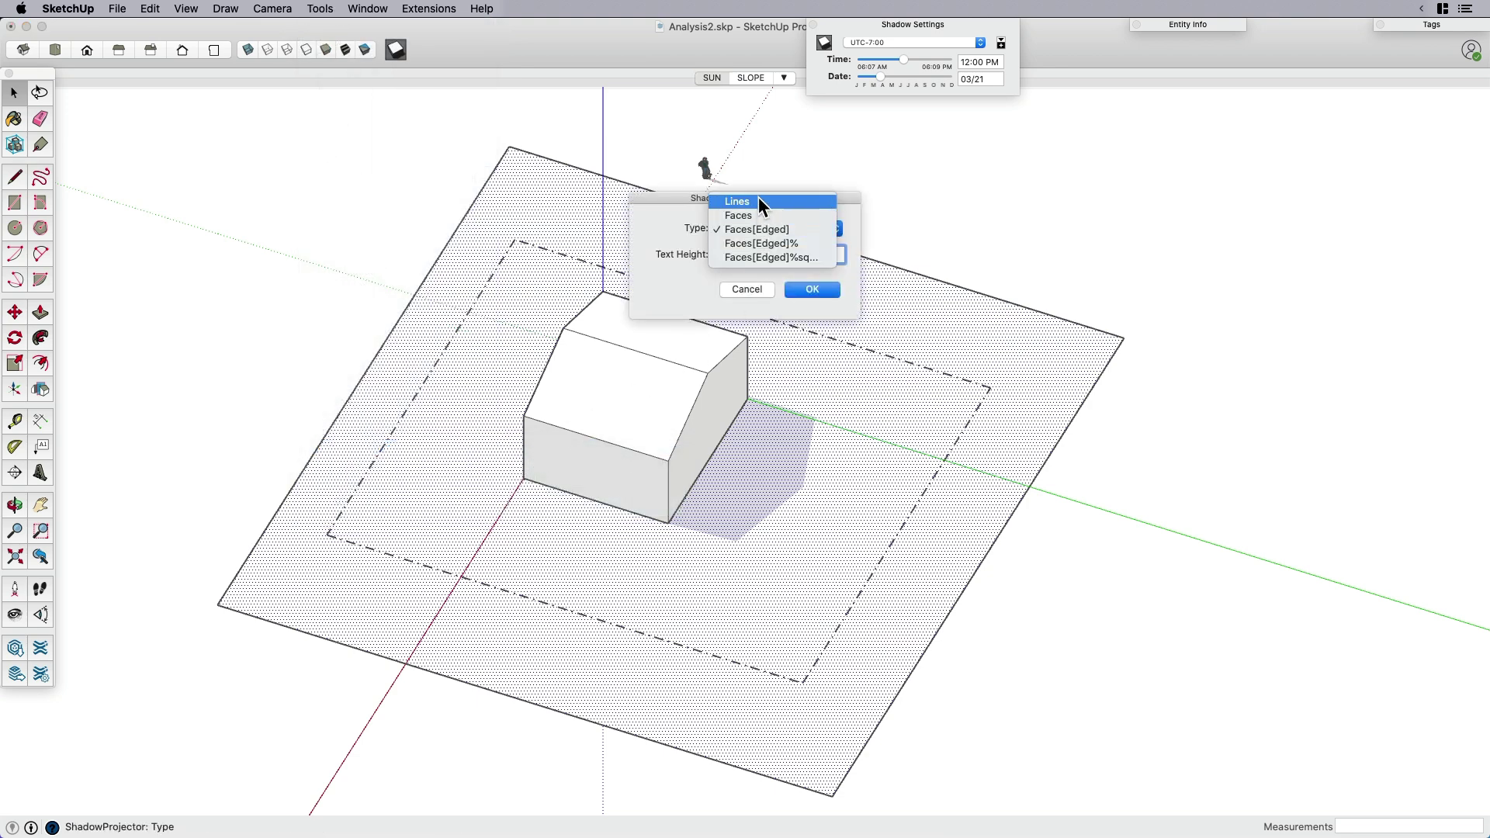
{"action": "left_click", "coordinate": [762, 232]}
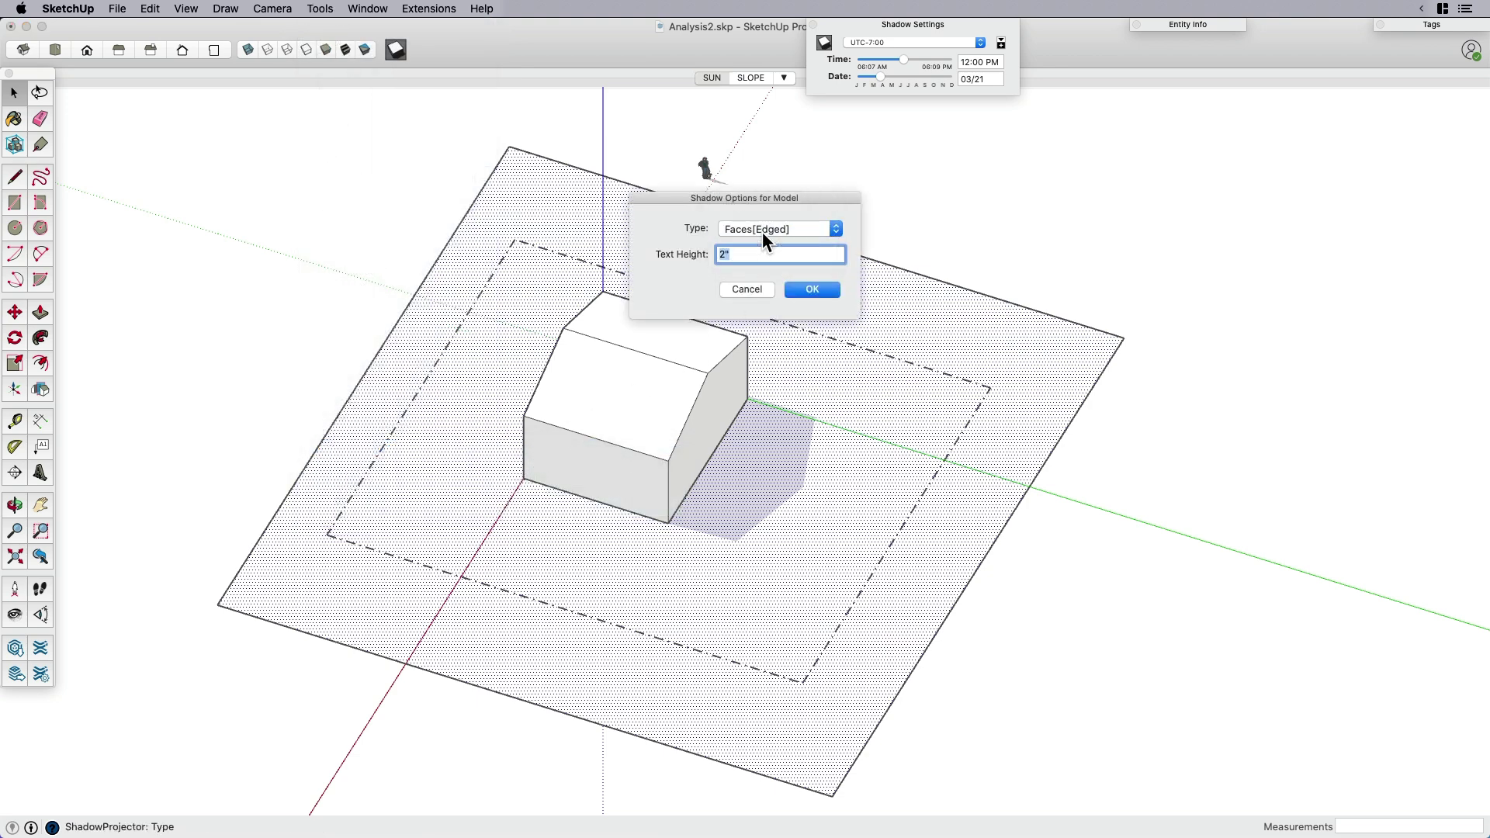
{"action": "left_click", "coordinate": [813, 289]}
{"action": "left_click", "coordinate": [750, 514]}
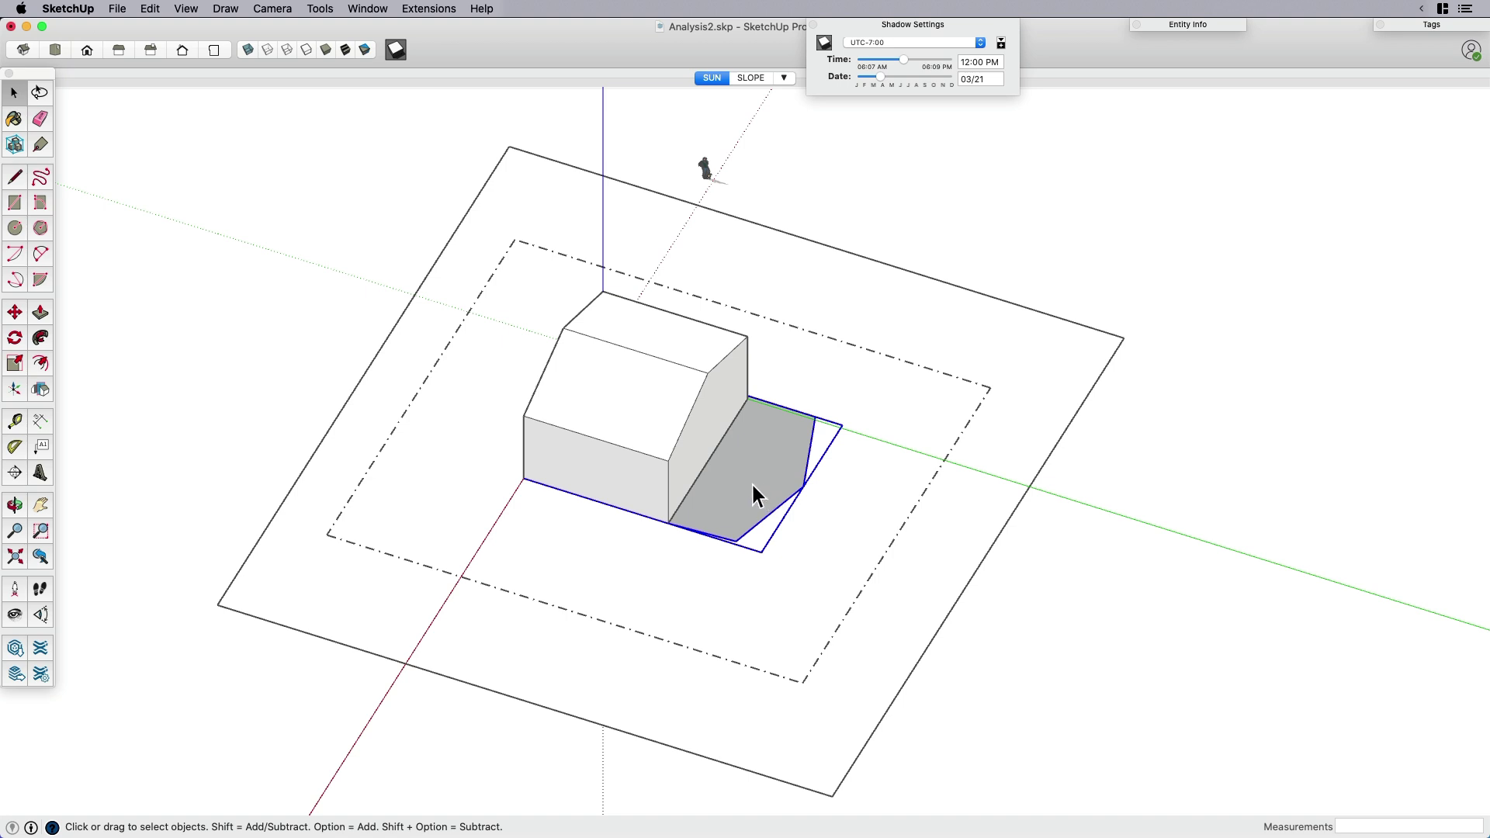
Test-move the projected shadow face, cancel, and toggle building shadows off and back on.
{"action": "key", "text": "m"}
{"action": "left_click", "coordinate": [745, 565]}
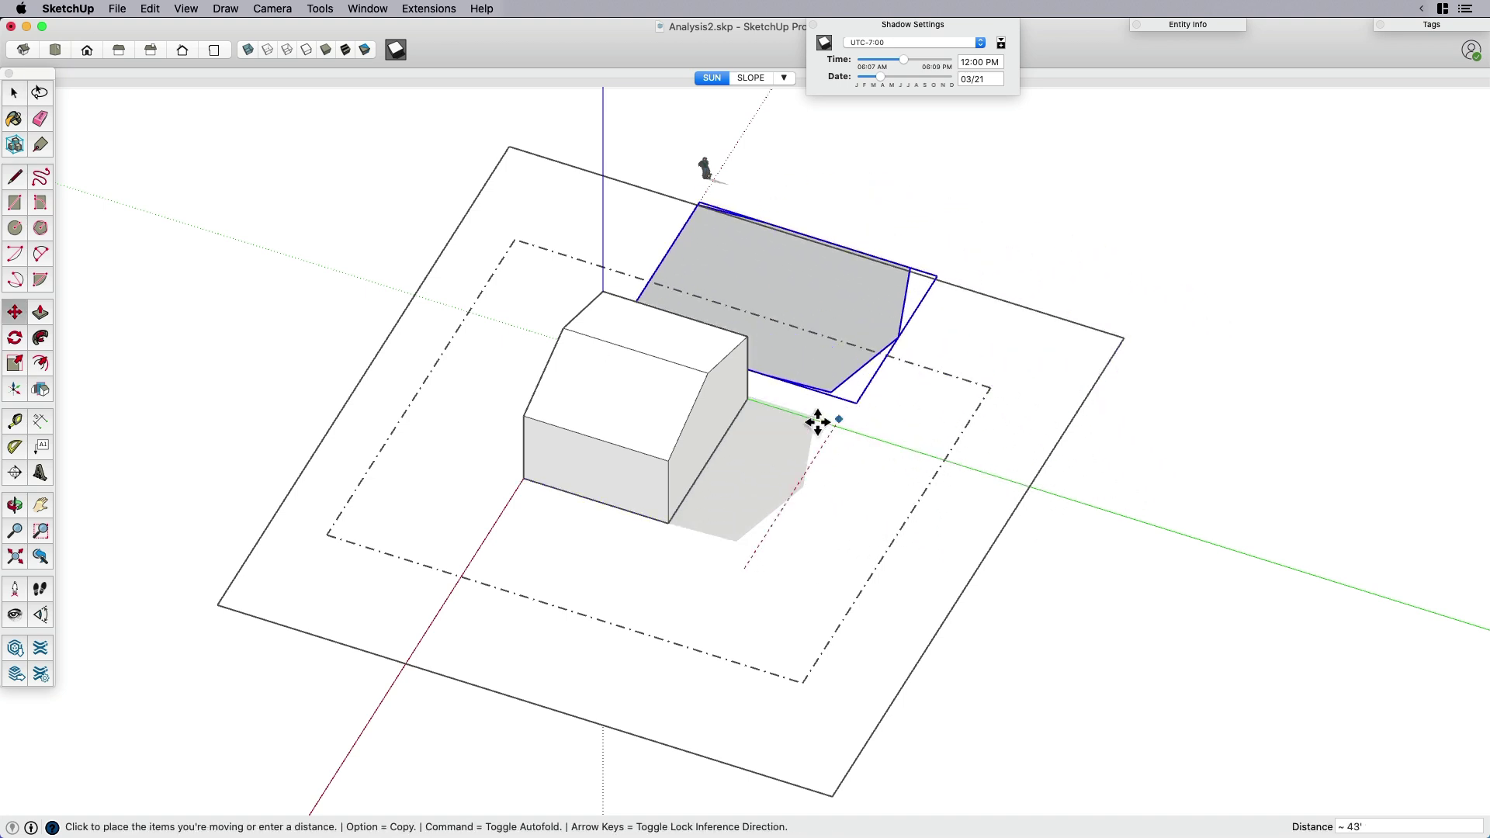
{"action": "key", "text": "space"}
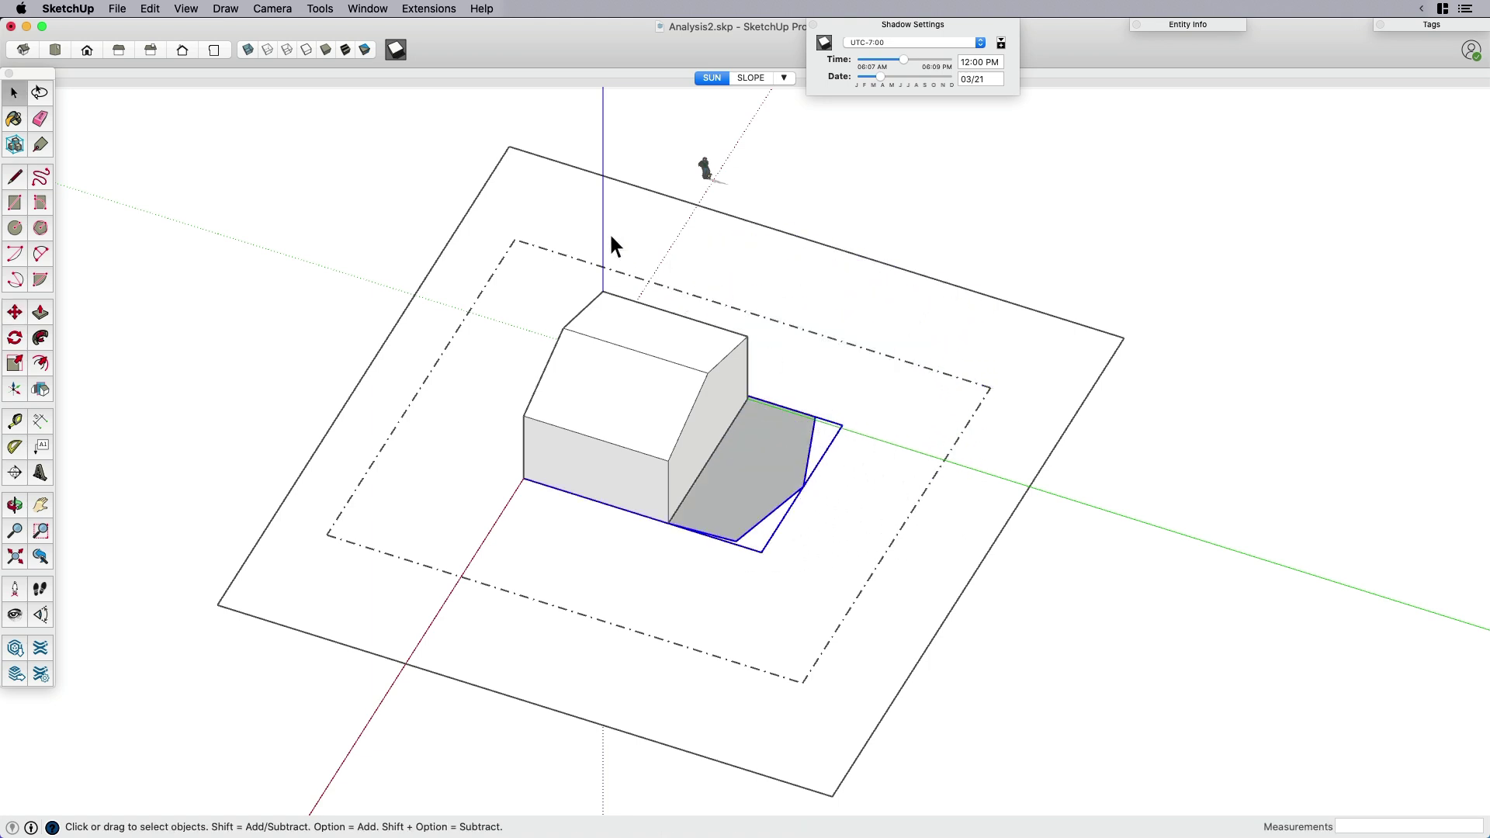
{"action": "left_click", "coordinate": [392, 51]}
{"action": "left_click", "coordinate": [392, 52]}
Set the shadow time to 09:00 AM on 03/21.
{"action": "left_click", "coordinate": [967, 59]}
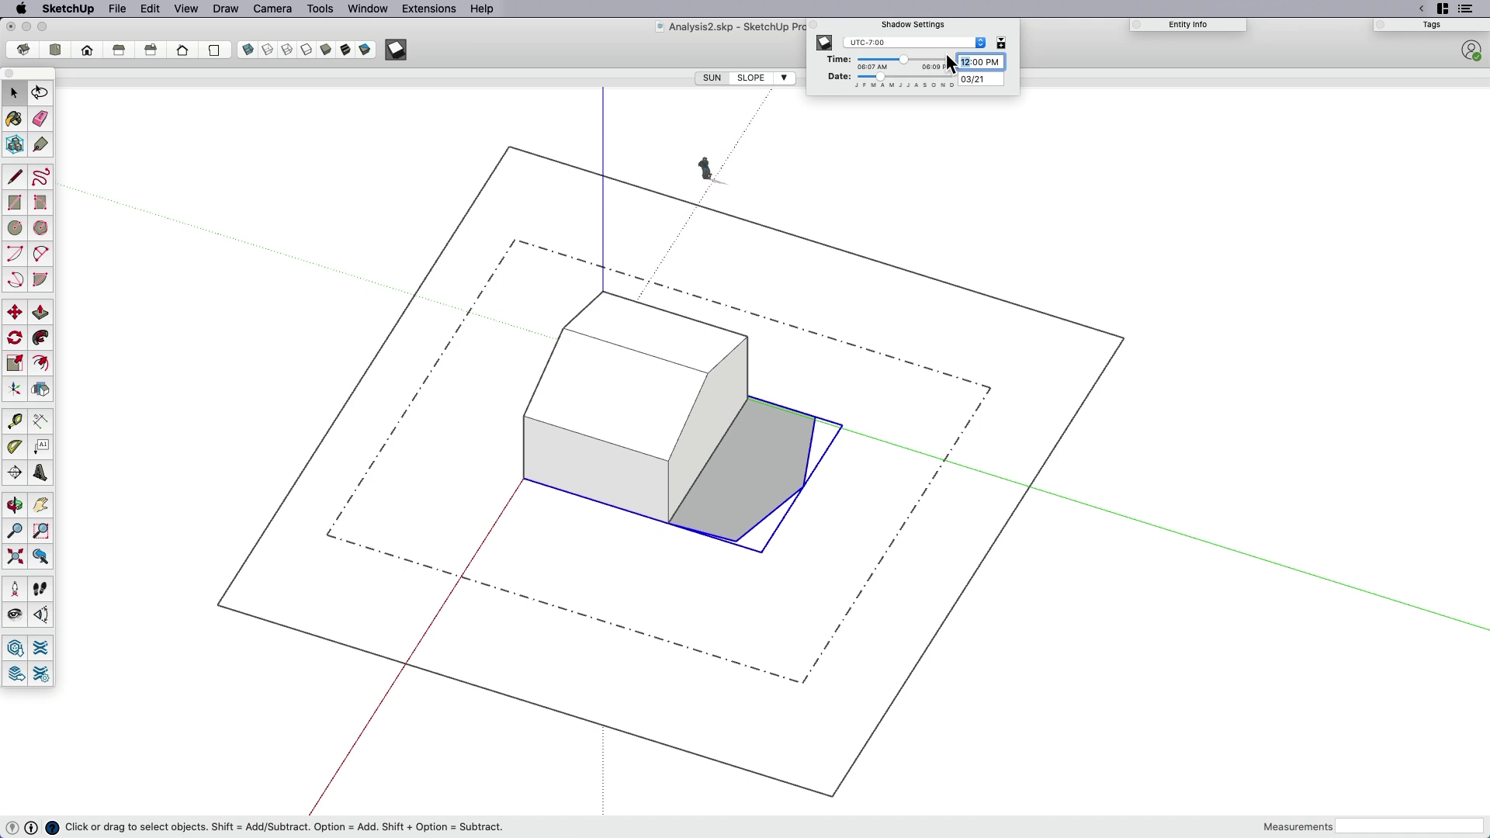
{"action": "type", "text": "9"}
{"action": "left_click", "coordinate": [994, 65]}
{"action": "type", "text": "am"}
{"action": "key", "text": "Return"}
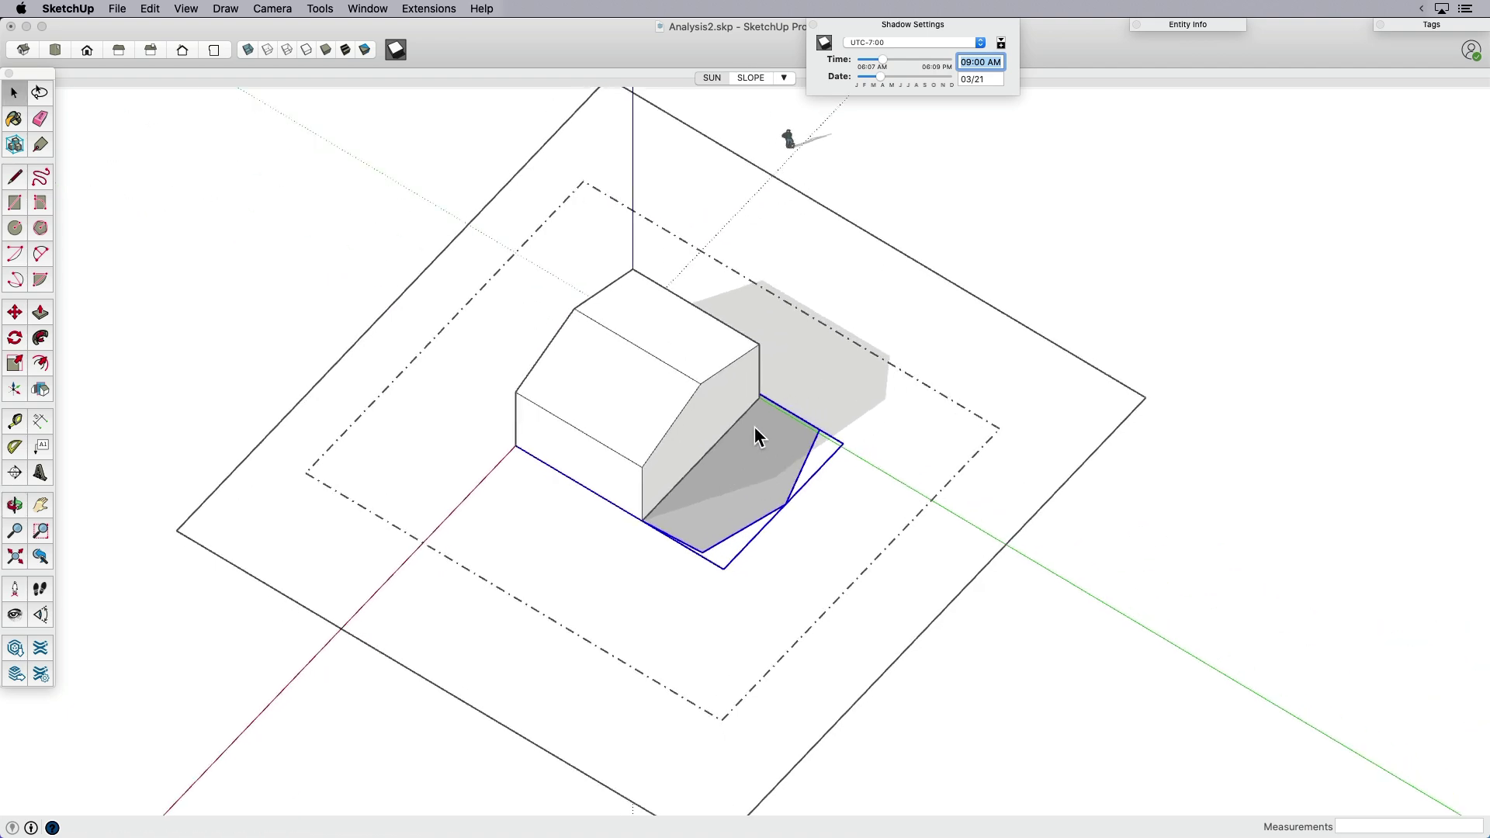
{"action": "scroll", "coordinate": [760, 421], "scroll_direction": "up", "scroll_amount": 5}
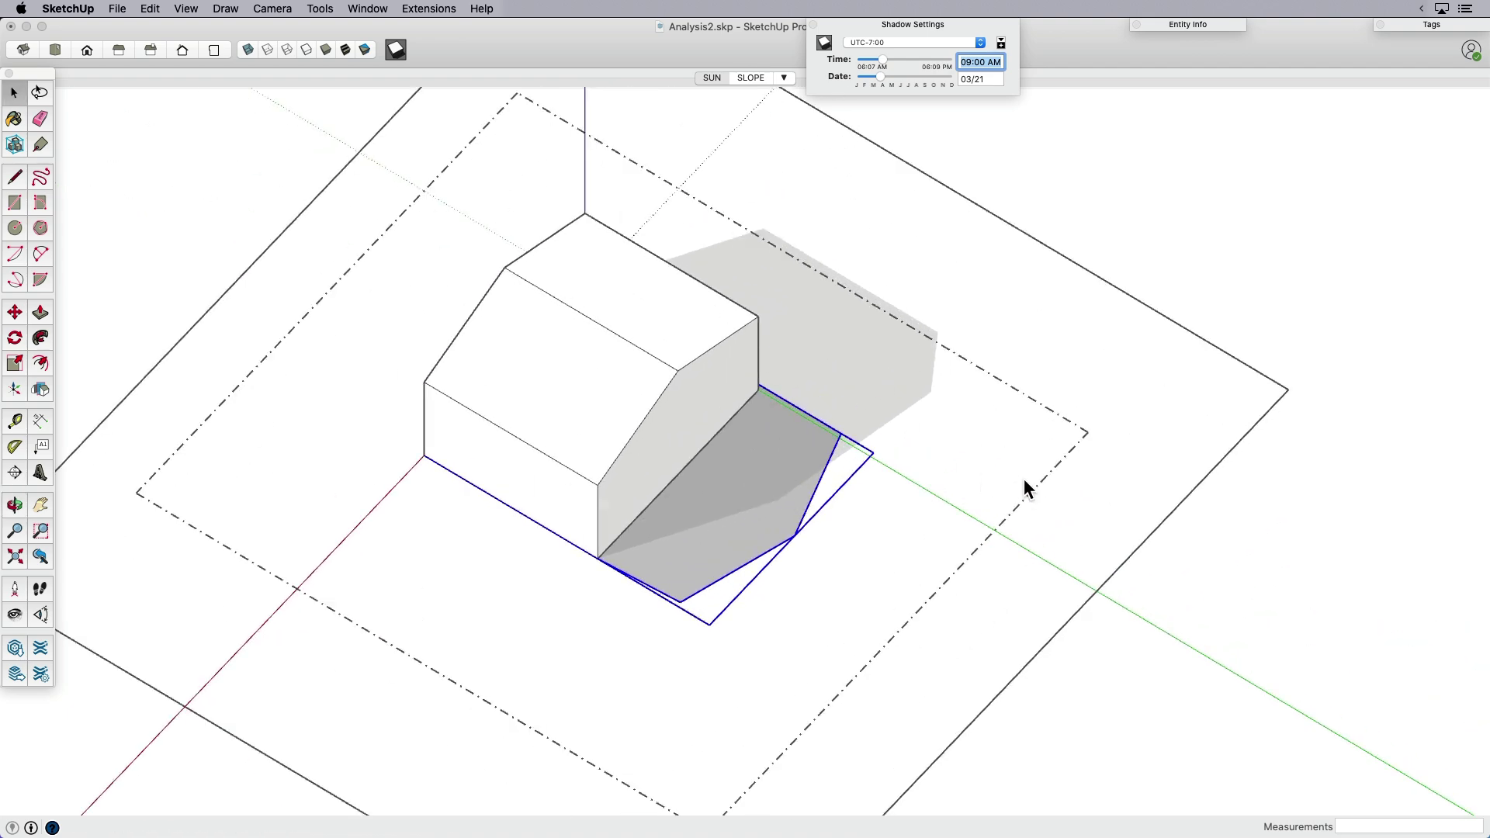
{"action": "left_click", "coordinate": [1128, 422]}
{"action": "scroll", "coordinate": [934, 420], "scroll_direction": "down", "scroll_amount": 3}
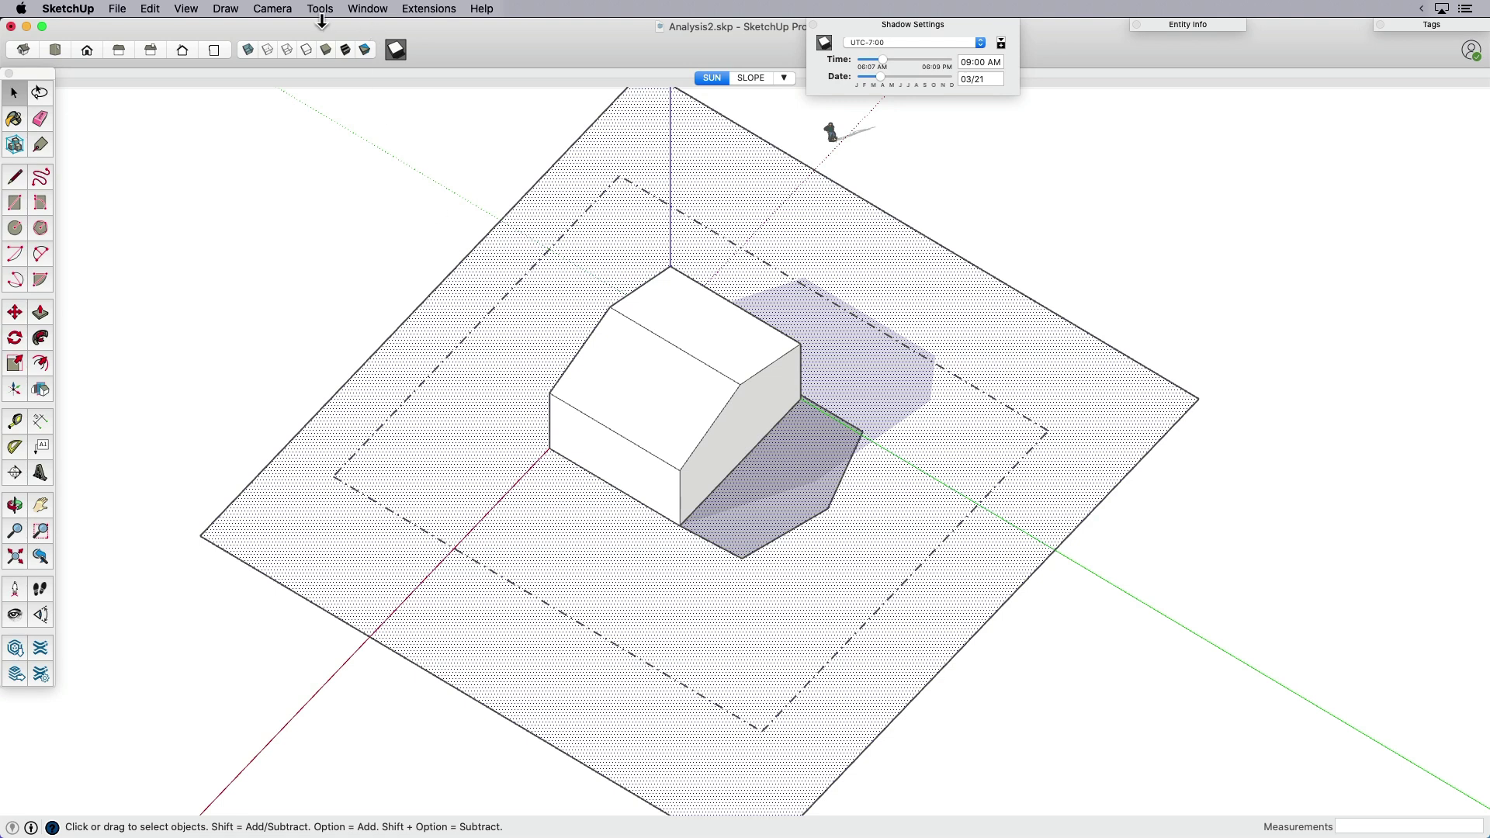
Project the 9:00 AM shadow as a second edged face and select both shadow faces.
{"action": "left_click", "coordinate": [320, 9]}
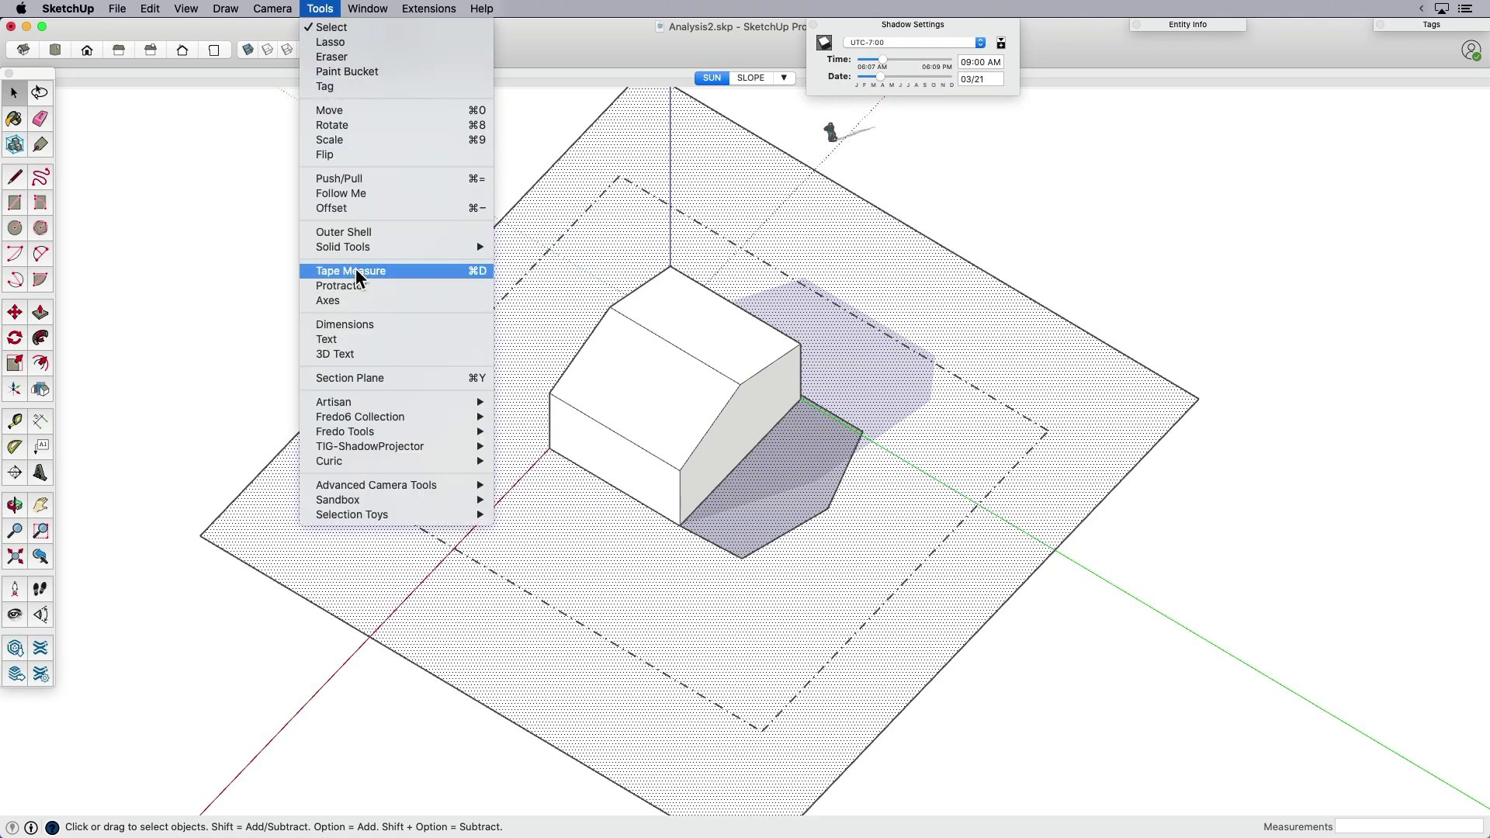
{"action": "mouse_move", "coordinate": [379, 449]}
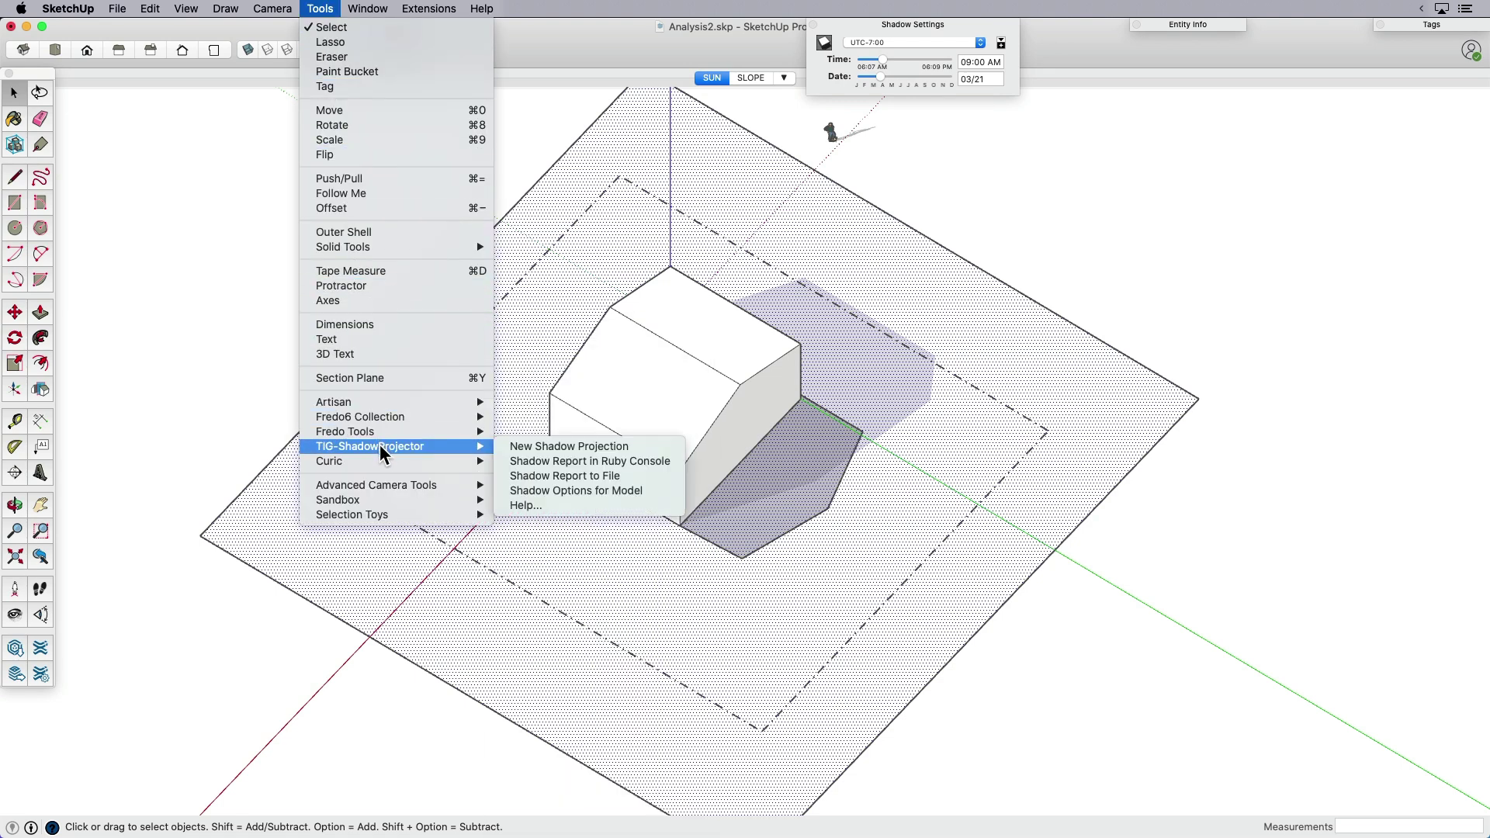
{"action": "left_click", "coordinate": [523, 447]}
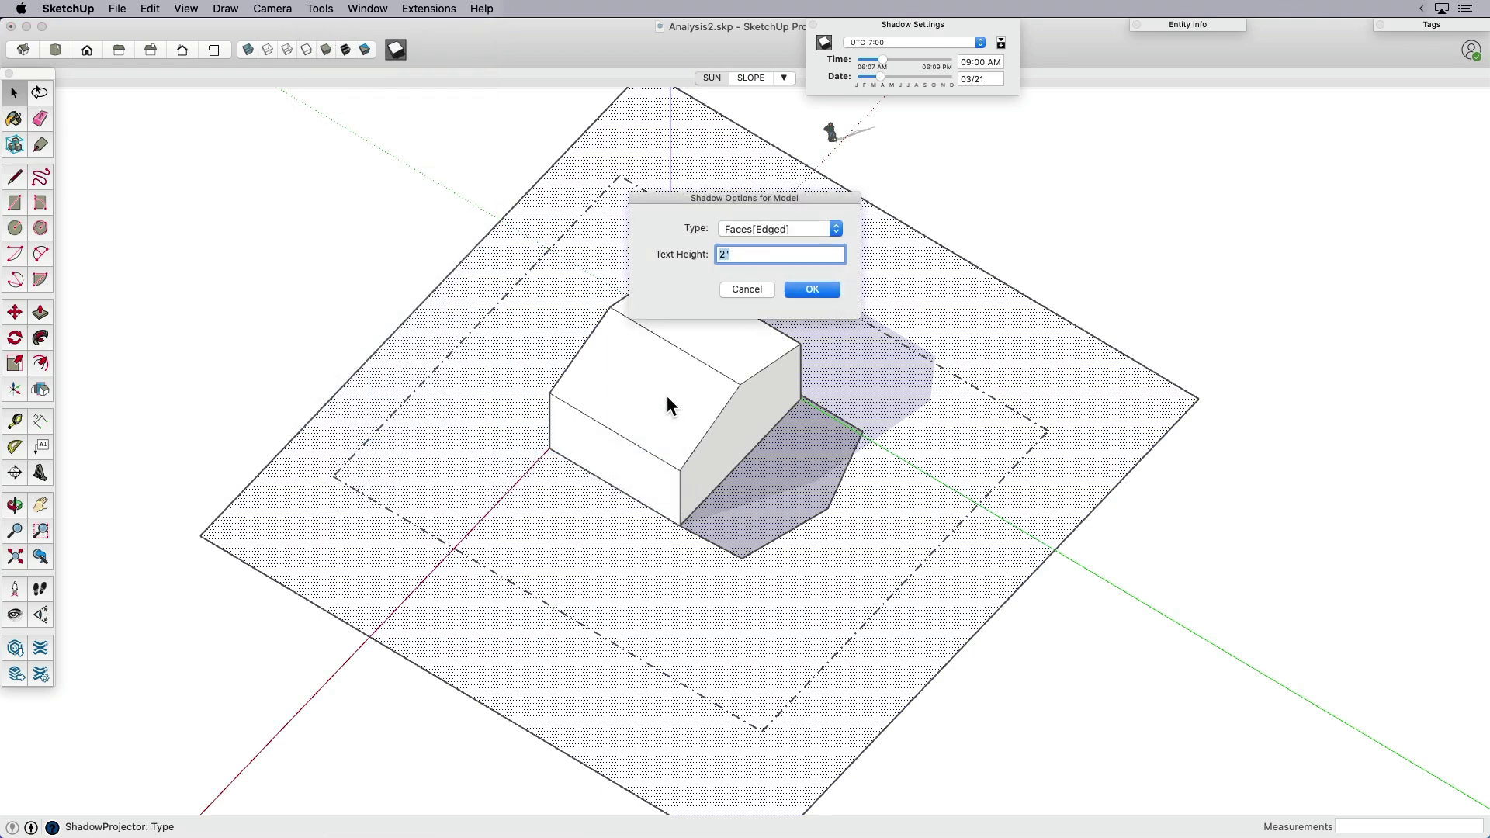
{"action": "left_click", "coordinate": [811, 295]}
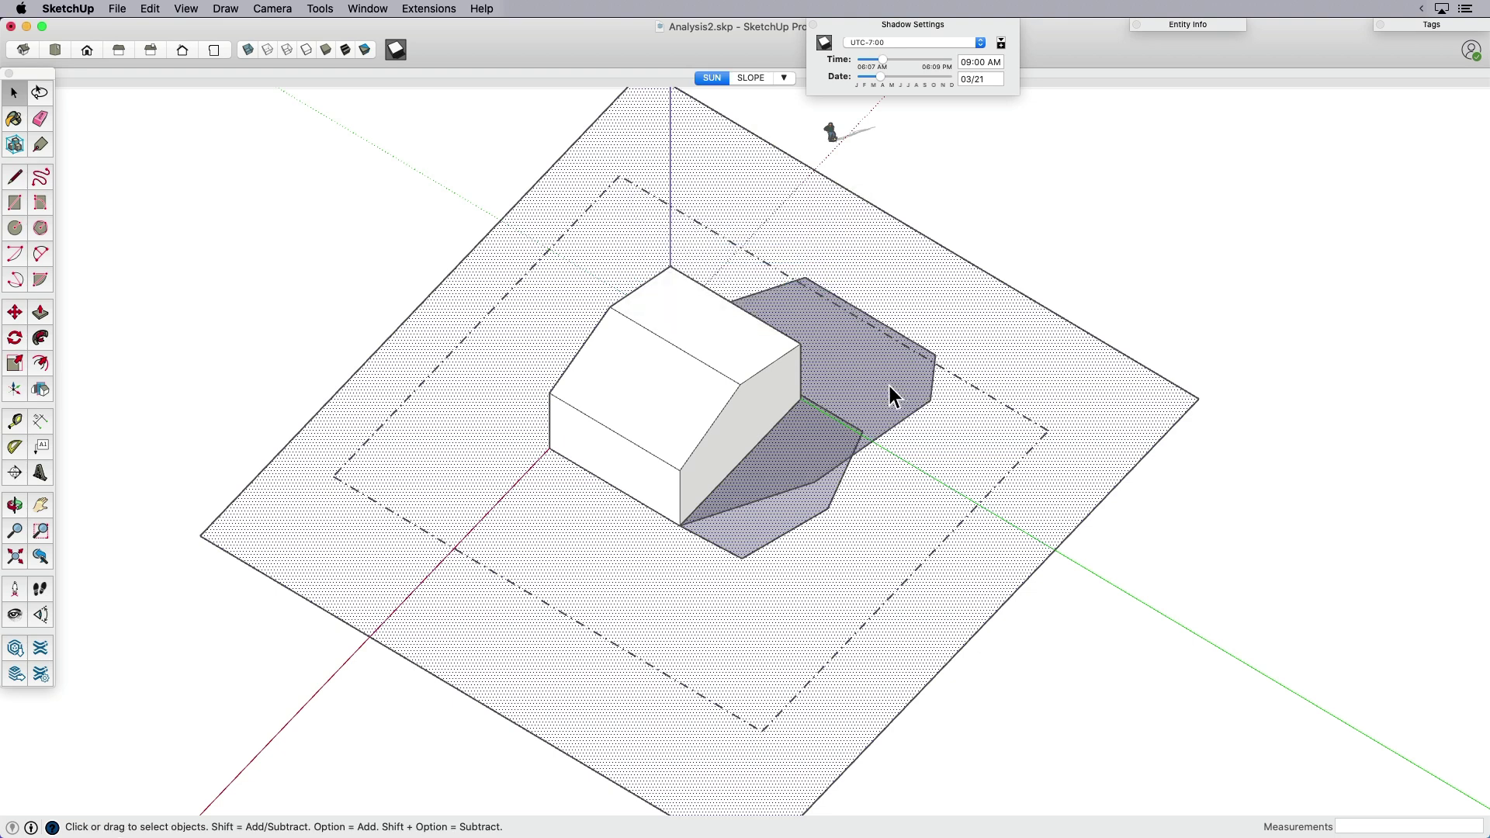
{"action": "middle_click_drag", "start_coordinate": [890, 384], "coordinate": [672, 440]}
{"action": "left_click", "coordinate": [645, 491], "text": "shift"}
Strip the material from both selected shadow faces and collapse the shadow settings.
{"action": "left_click", "coordinate": [419, 9]}
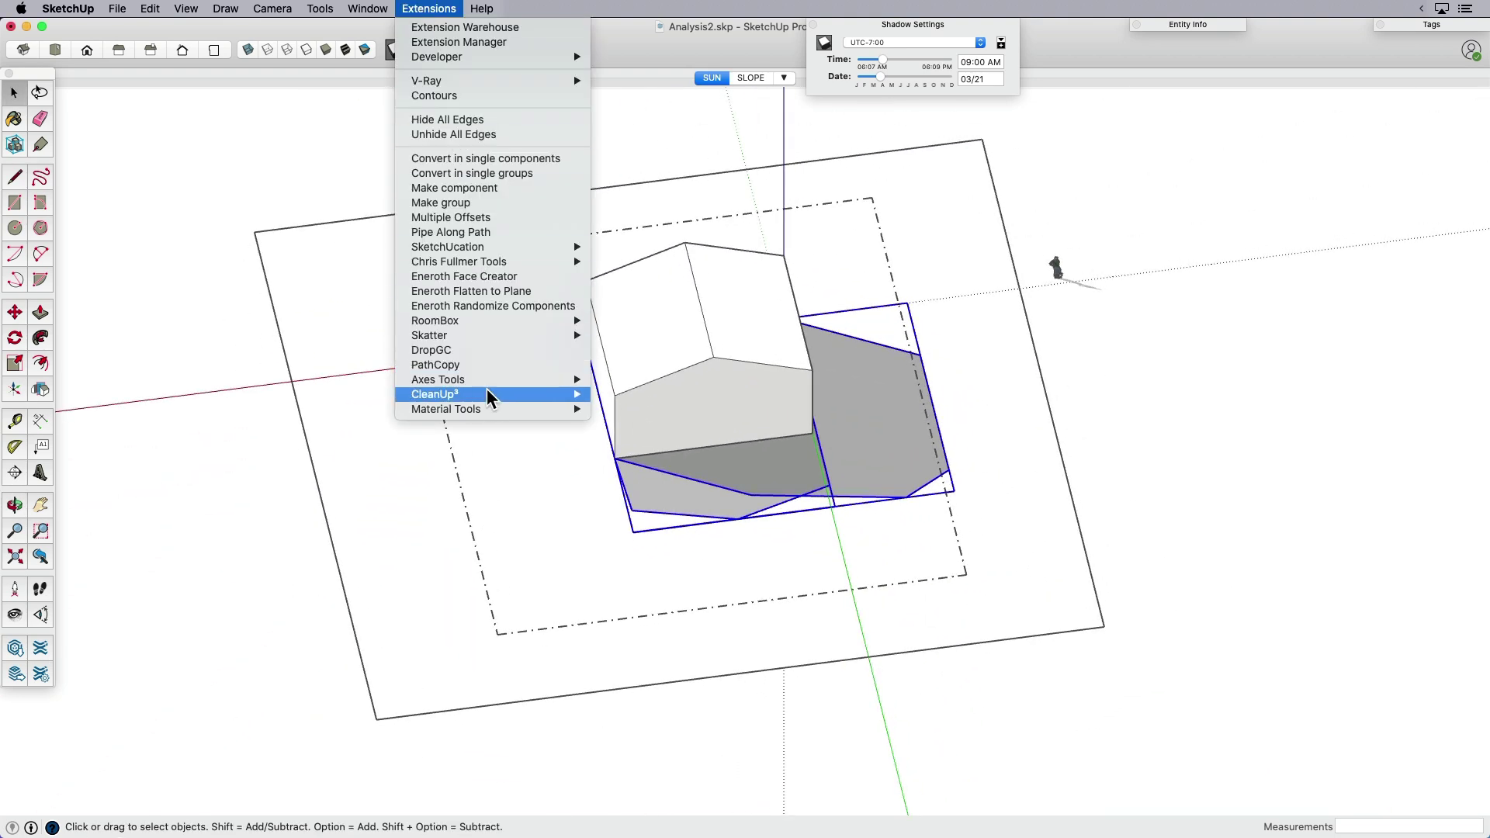
{"action": "mouse_move", "coordinate": [491, 418]}
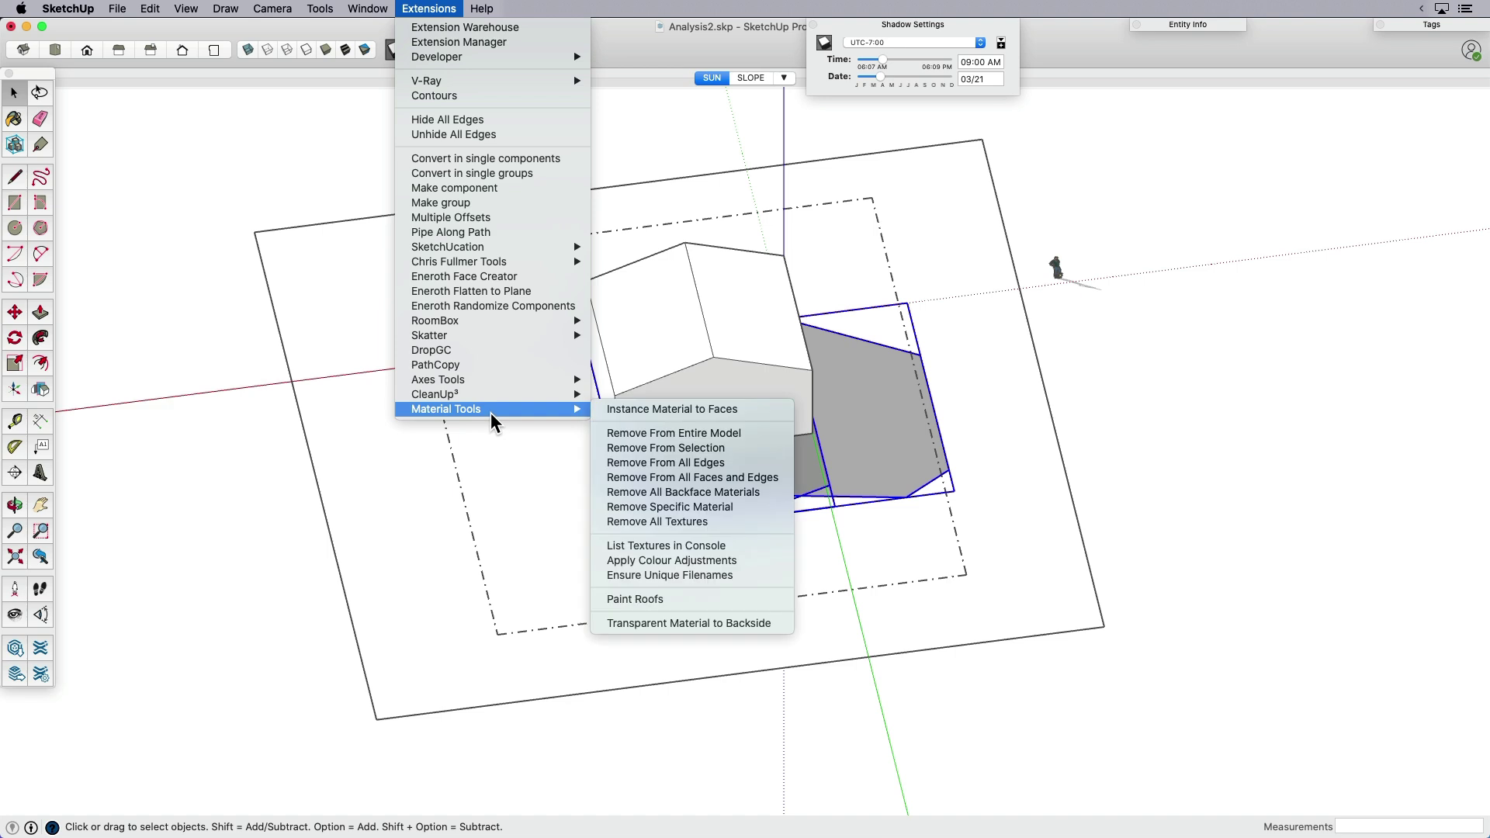
{"action": "left_click", "coordinate": [675, 450]}
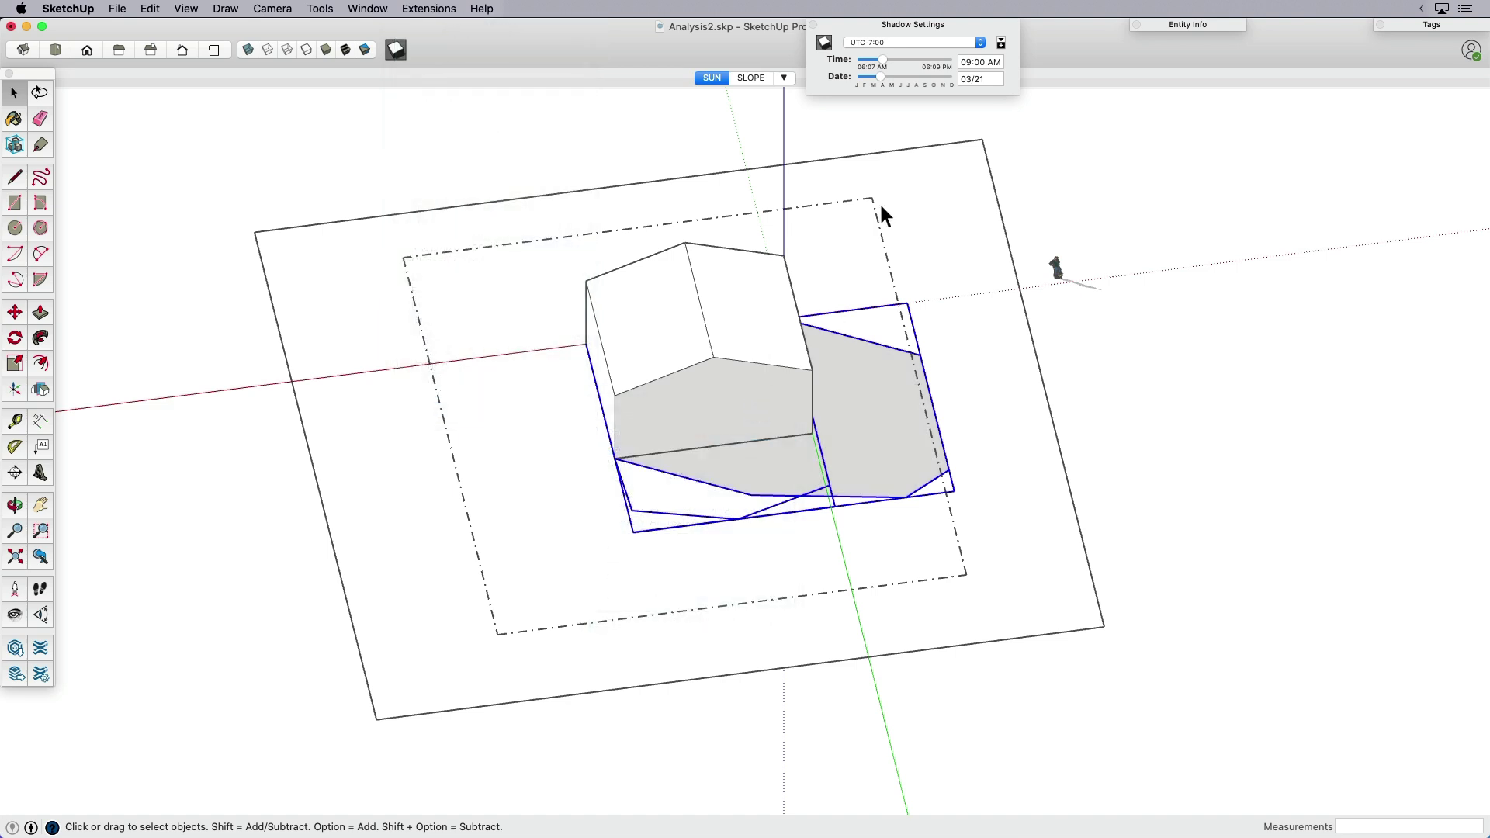
{"action": "left_click", "coordinate": [896, 22]}
Select the traced shadow outline around the house and turn cast shadows off.
{"action": "left_click", "coordinate": [937, 528]}
{"action": "middle_click_drag", "start_coordinate": [937, 528], "coordinate": [575, 464]}
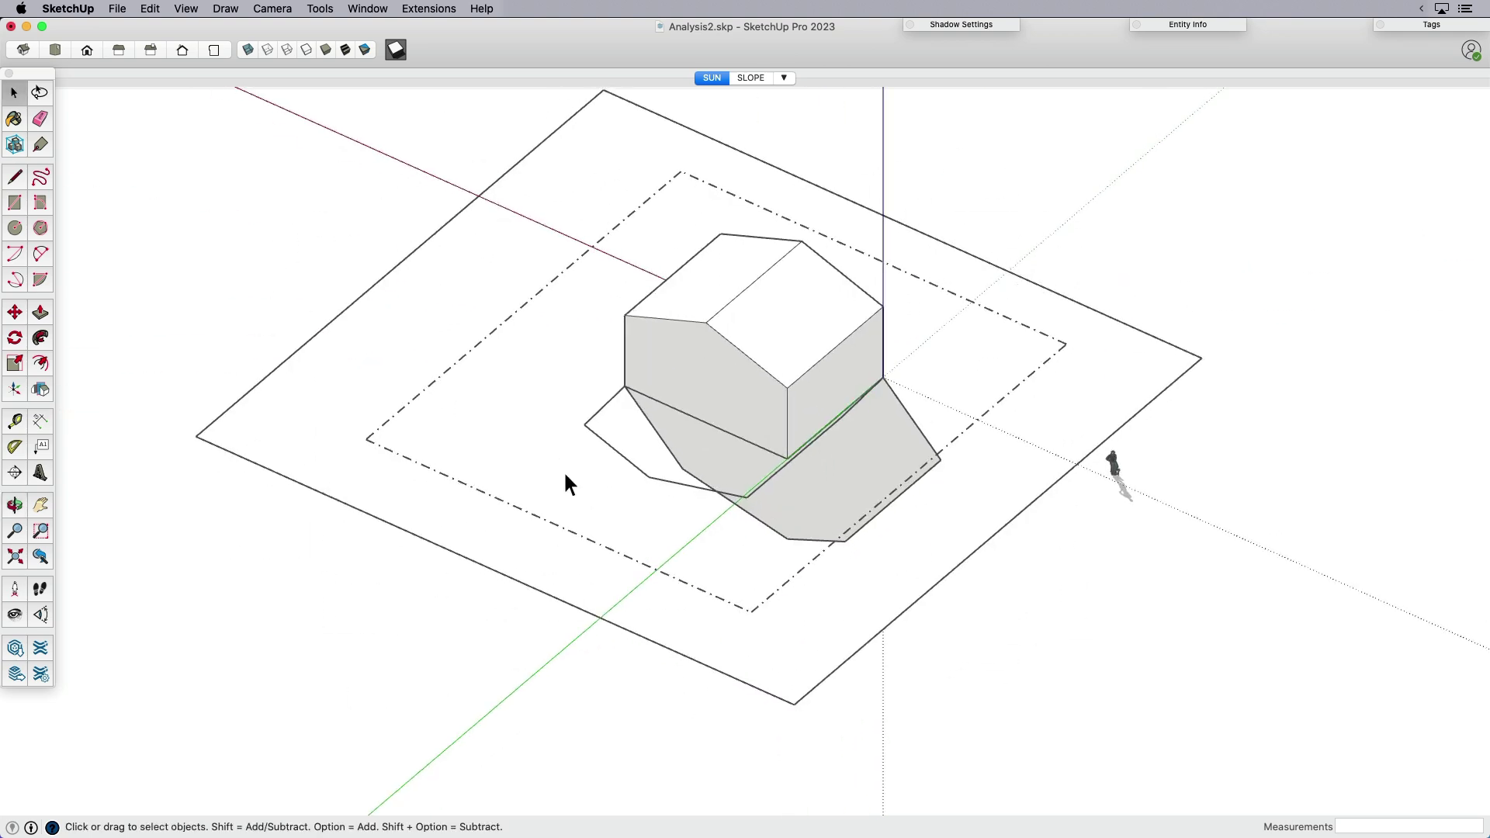
{"action": "left_click", "coordinate": [645, 426]}
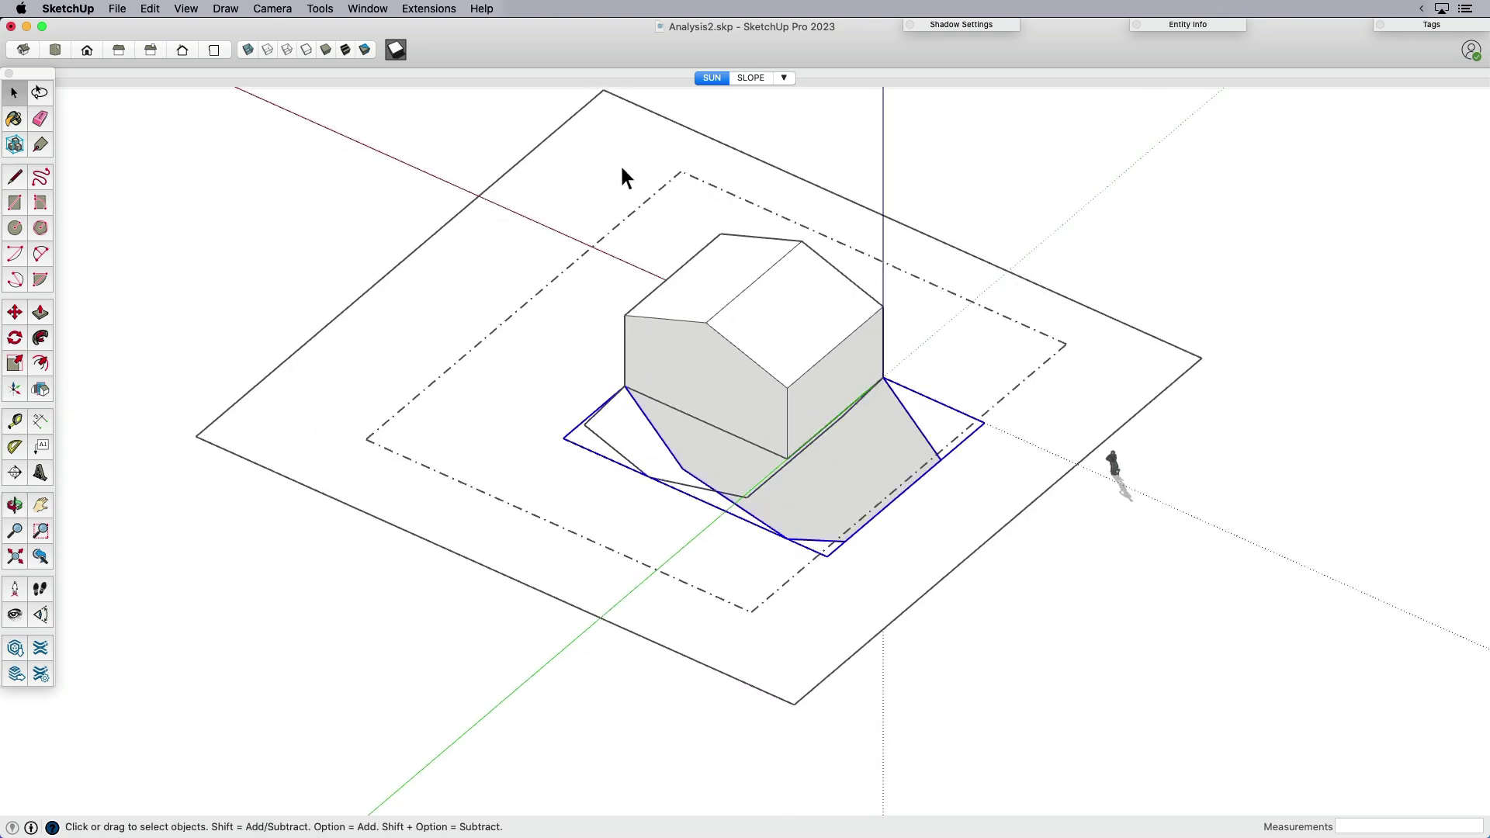
{"action": "left_click", "coordinate": [396, 49]}
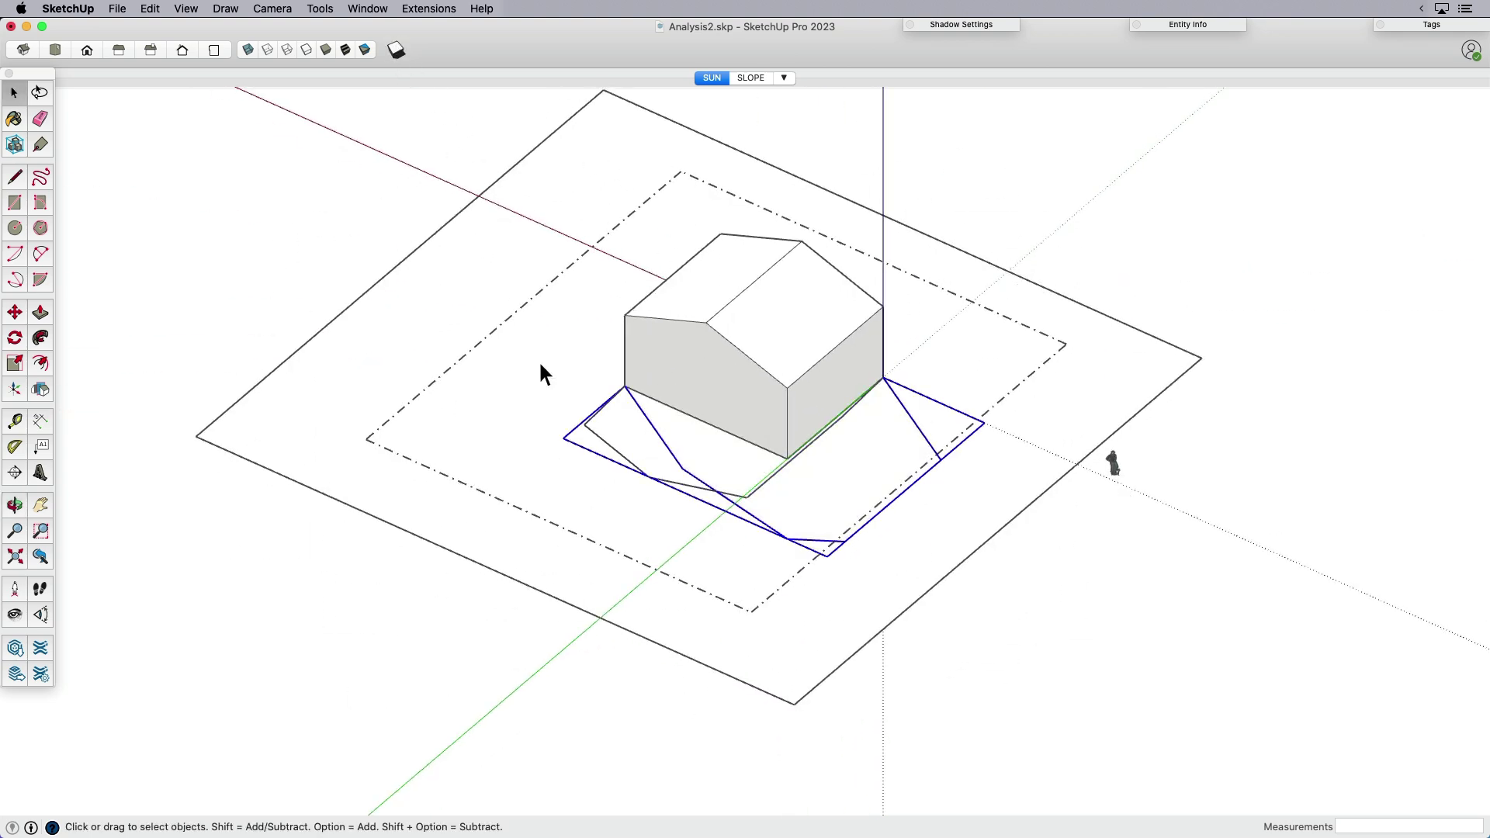
{"action": "scroll", "coordinate": [590, 419], "scroll_direction": "up", "scroll_amount": 2}
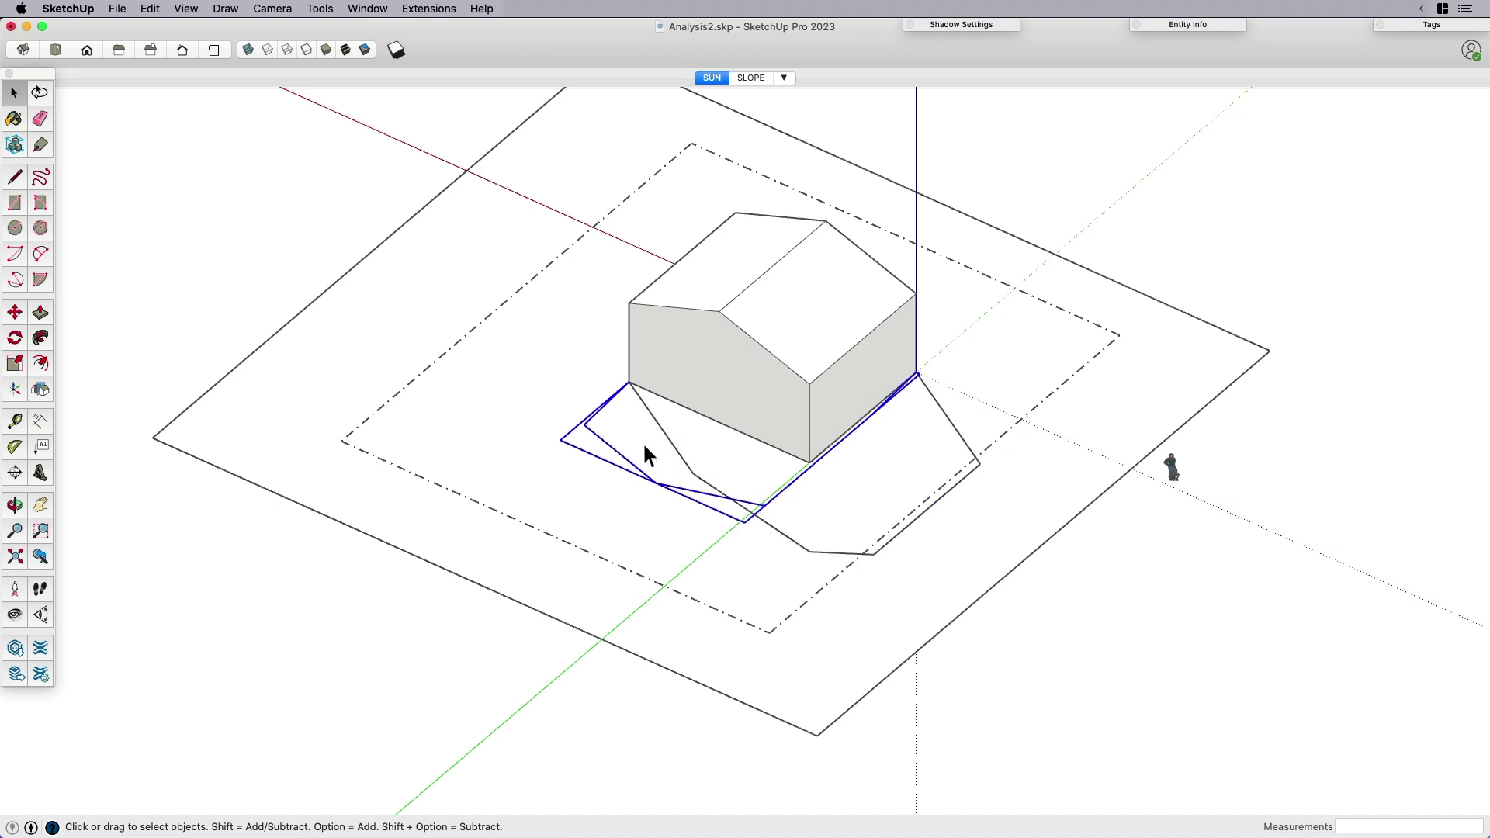
Paint the shadow faces around the house with the Strawberry magenta colour.
{"action": "key", "text": "b"}
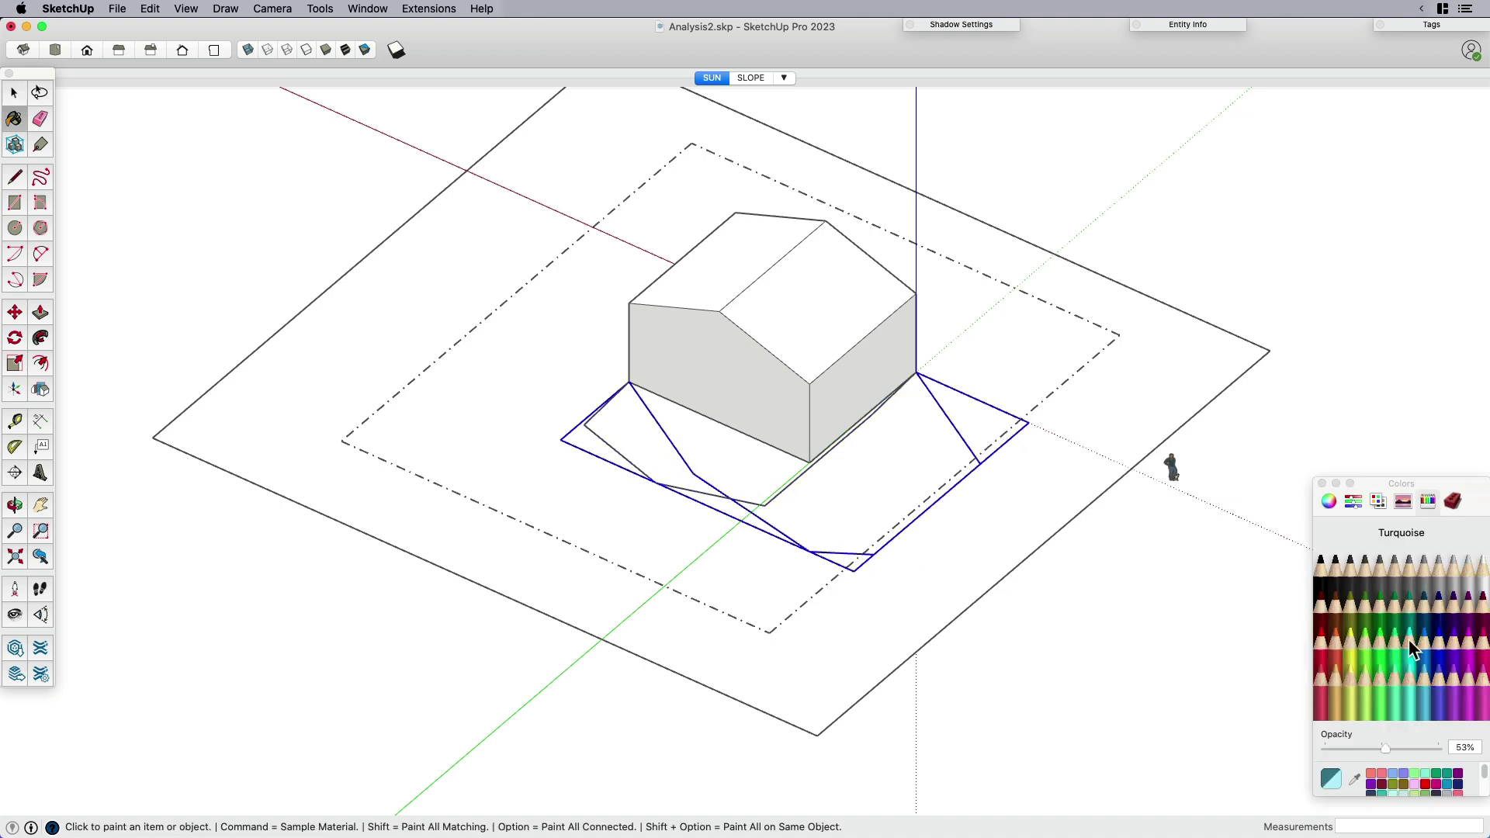
{"action": "left_click", "coordinate": [1481, 657]}
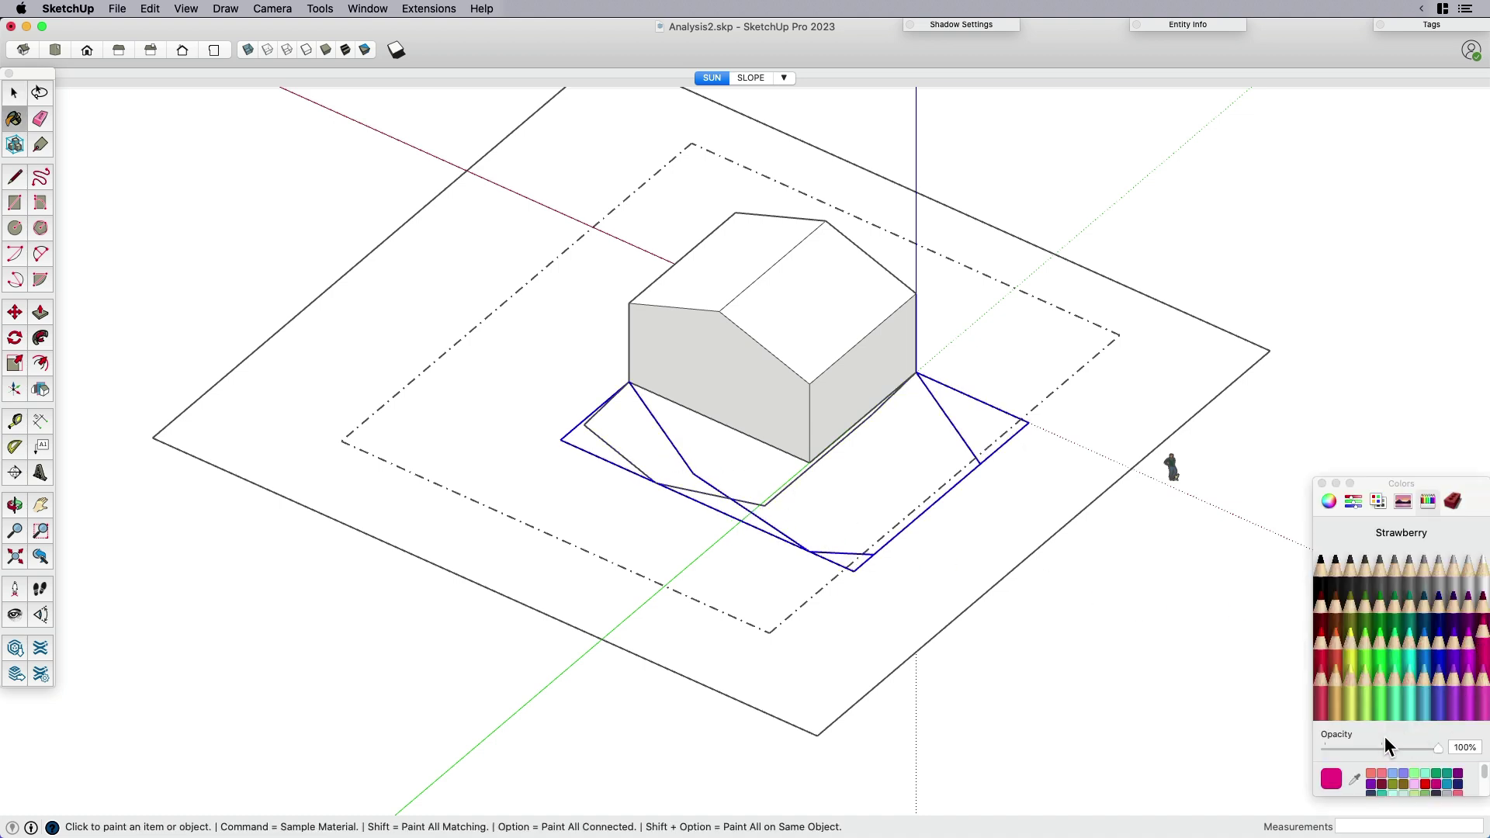
{"action": "left_click", "coordinate": [859, 493]}
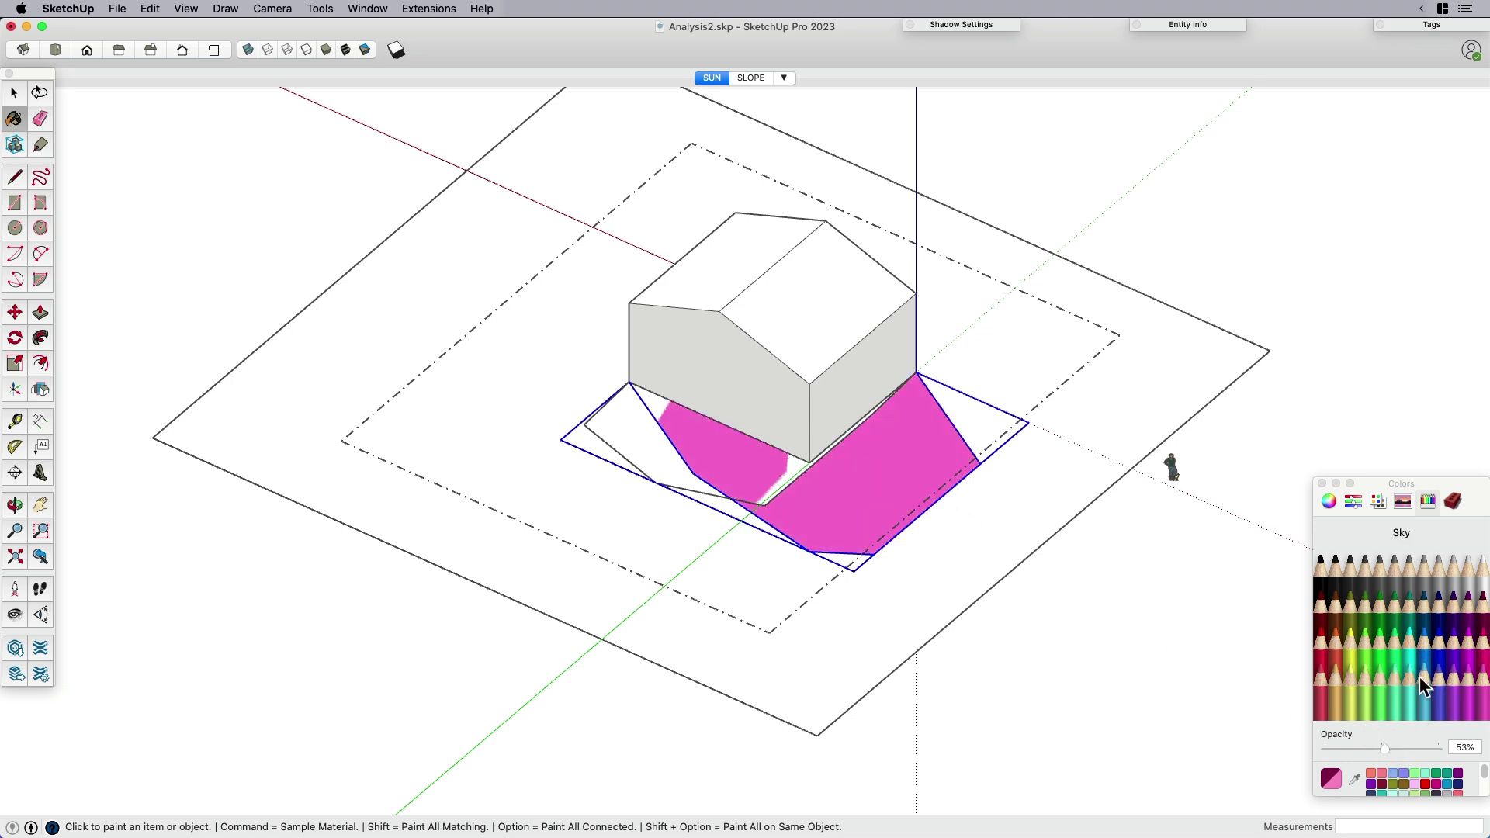
Paint the smaller left shadow face Sky light blue at 51% opacity and close Colors.
{"action": "left_click", "coordinate": [1423, 679]}
{"action": "left_click", "coordinate": [1381, 748]}
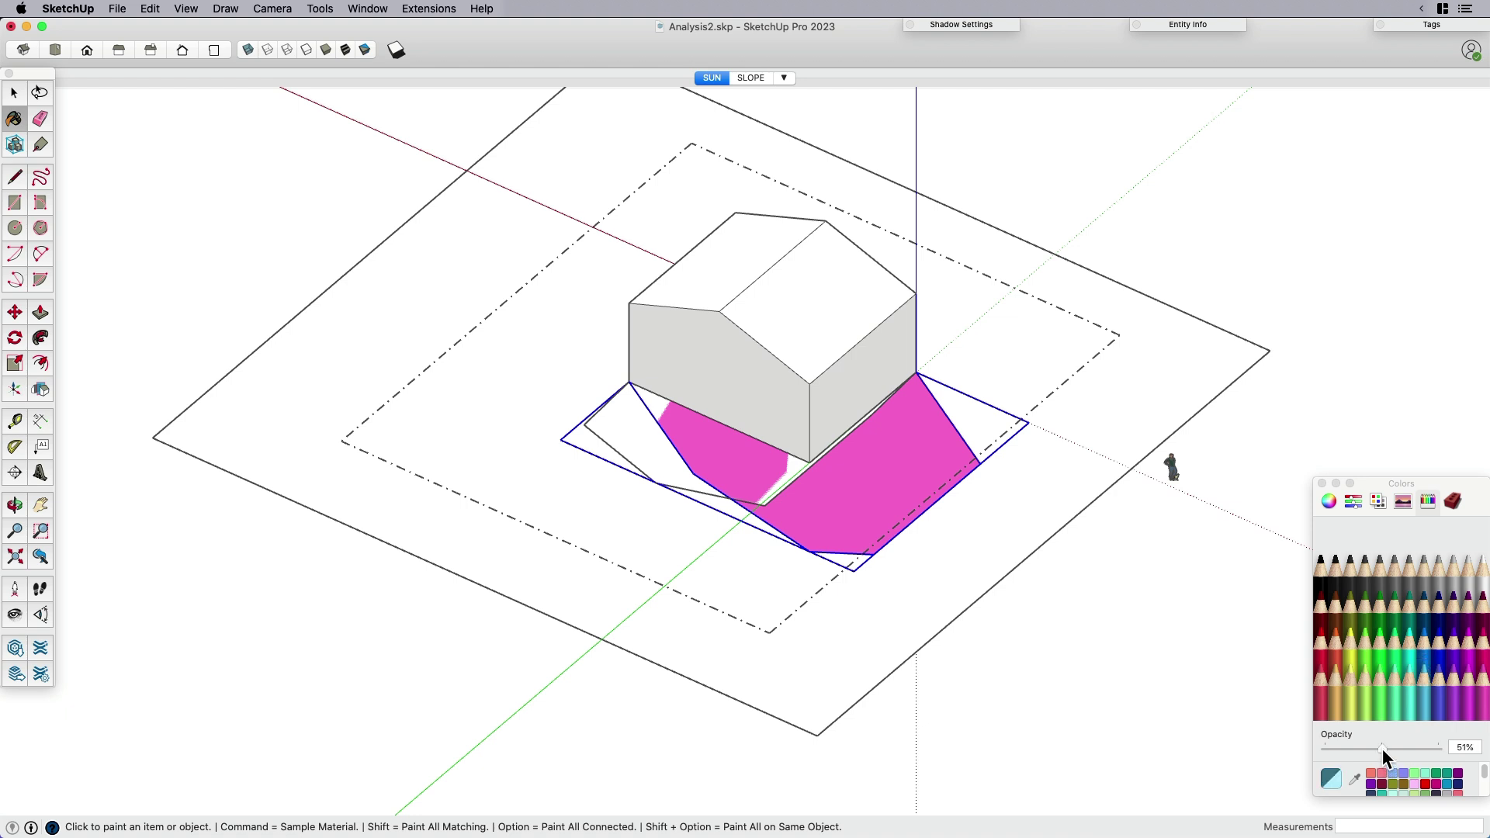
{"action": "left_click", "coordinate": [648, 443]}
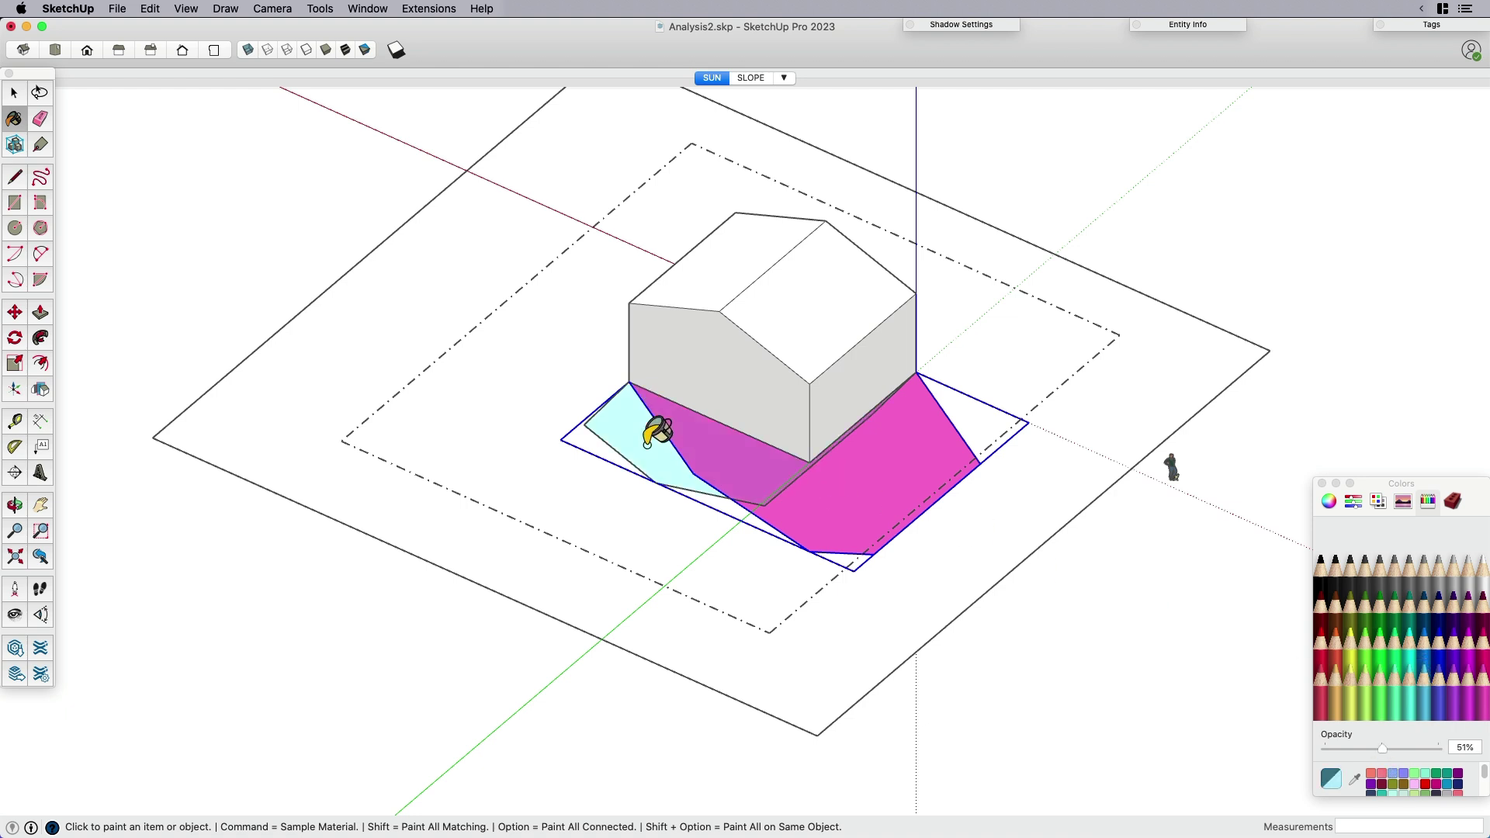
{"action": "key", "text": "space"}
{"action": "left_click", "coordinate": [1322, 483]}
{"action": "left_click", "coordinate": [1213, 571]}
Move the light blue shadow face so it sits against the house's base corner.
{"action": "middle_click_drag", "start_coordinate": [1051, 598], "coordinate": [994, 533]}
{"action": "scroll", "coordinate": [756, 473], "scroll_direction": "up", "scroll_amount": 3}
{"action": "scroll", "coordinate": [773, 458], "scroll_direction": "up", "scroll_amount": 5}
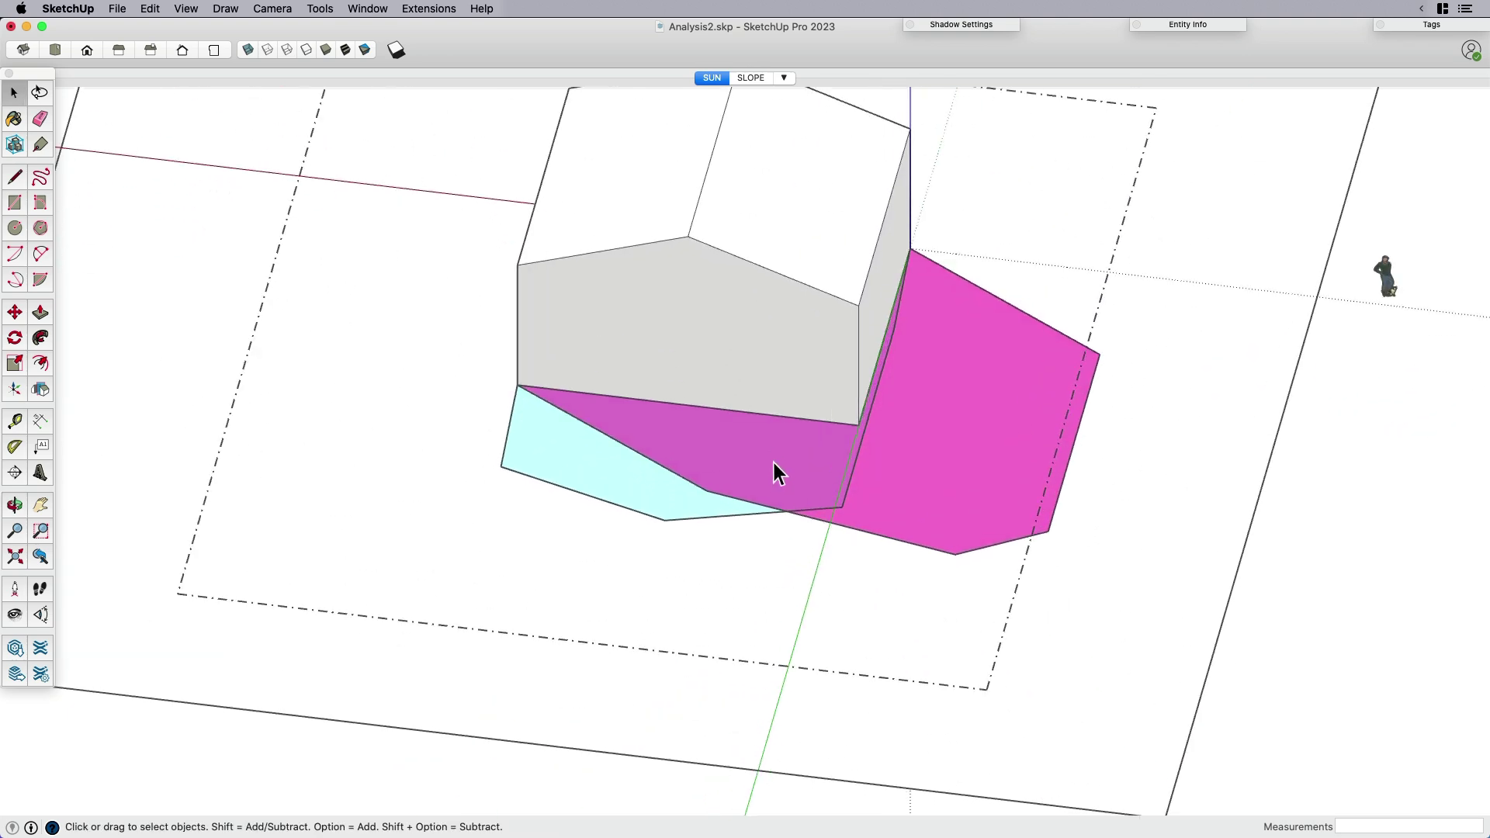
{"action": "scroll", "coordinate": [896, 512], "scroll_direction": "down", "scroll_amount": 5}
{"action": "left_click", "coordinate": [698, 516]}
{"action": "key", "text": "m"}
{"action": "left_click", "coordinate": [690, 519]}
{"action": "left_click", "coordinate": [794, 562]}
{"action": "key", "text": "space"}
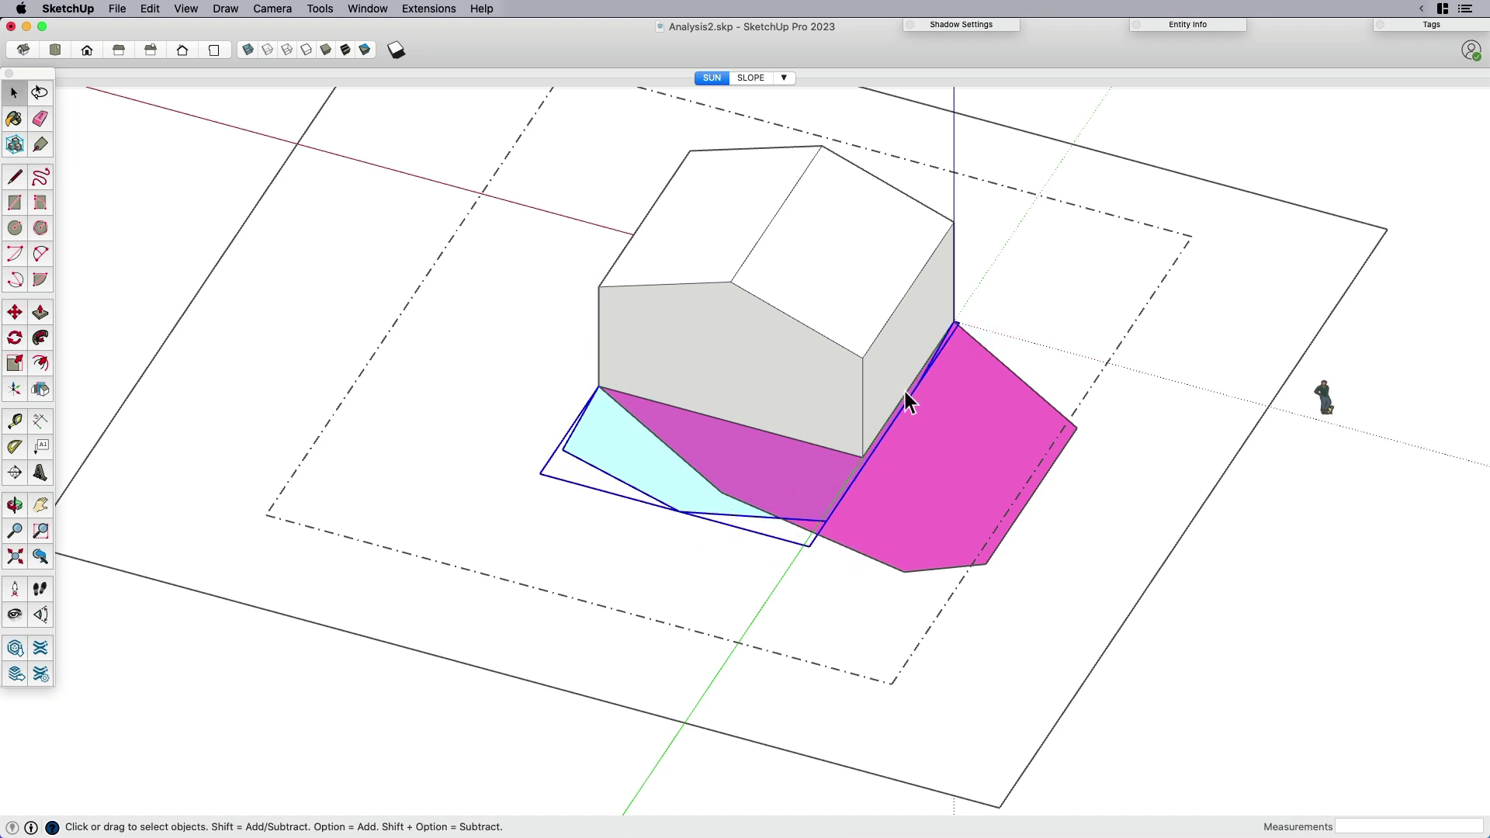
Select both shadow faces and begin a copy move, then cancel it.
{"action": "left_click", "coordinate": [877, 520], "text": "shift"}
{"action": "scroll", "coordinate": [826, 487], "scroll_direction": "down", "scroll_amount": 4}
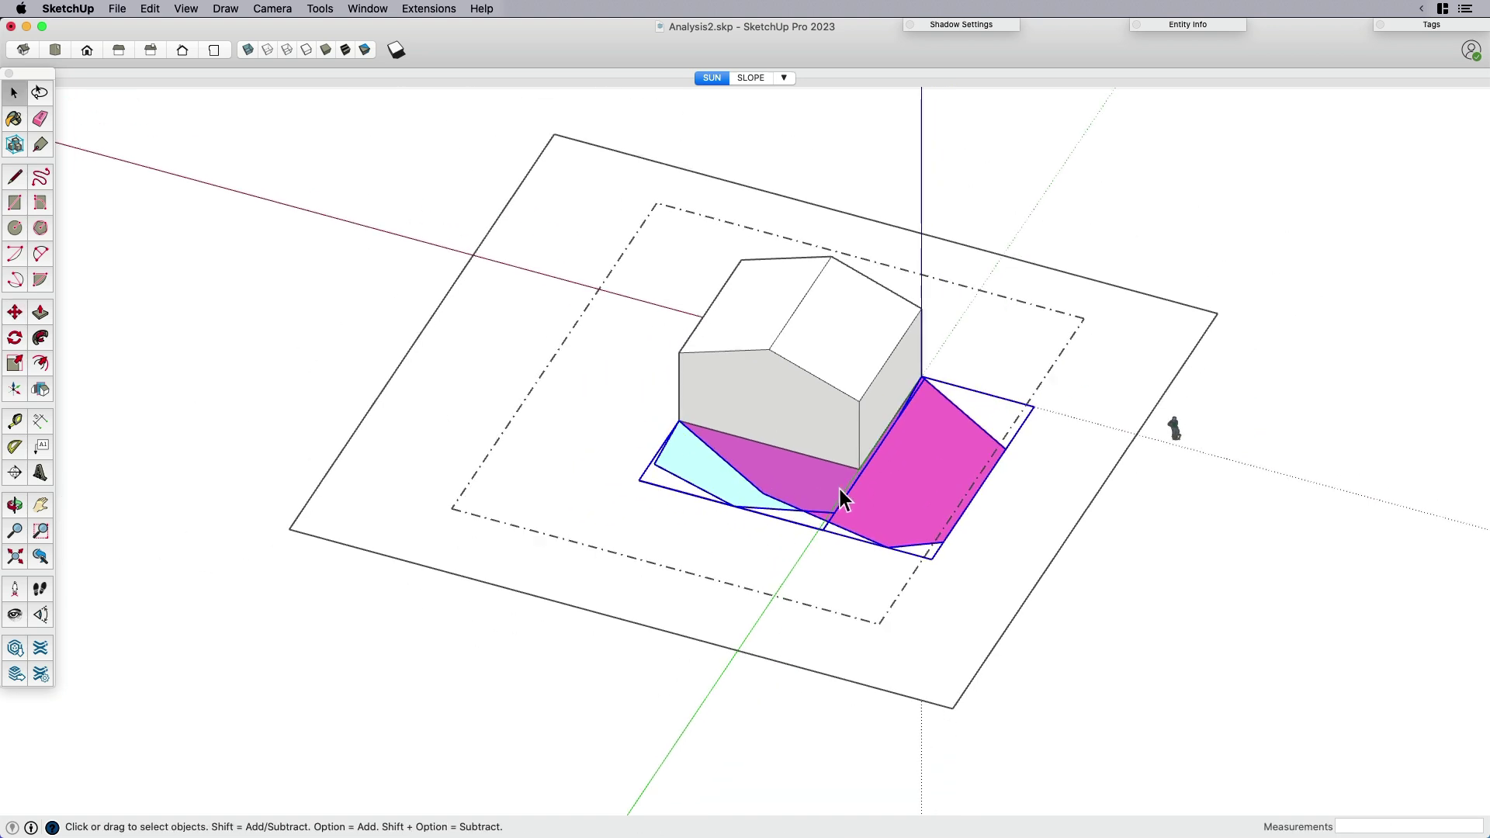
{"action": "key", "text": "m"}
{"action": "scroll", "coordinate": [822, 496], "scroll_direction": "down", "scroll_amount": 2}
{"action": "left_click", "coordinate": [830, 547]}
{"action": "key", "text": "alt"}
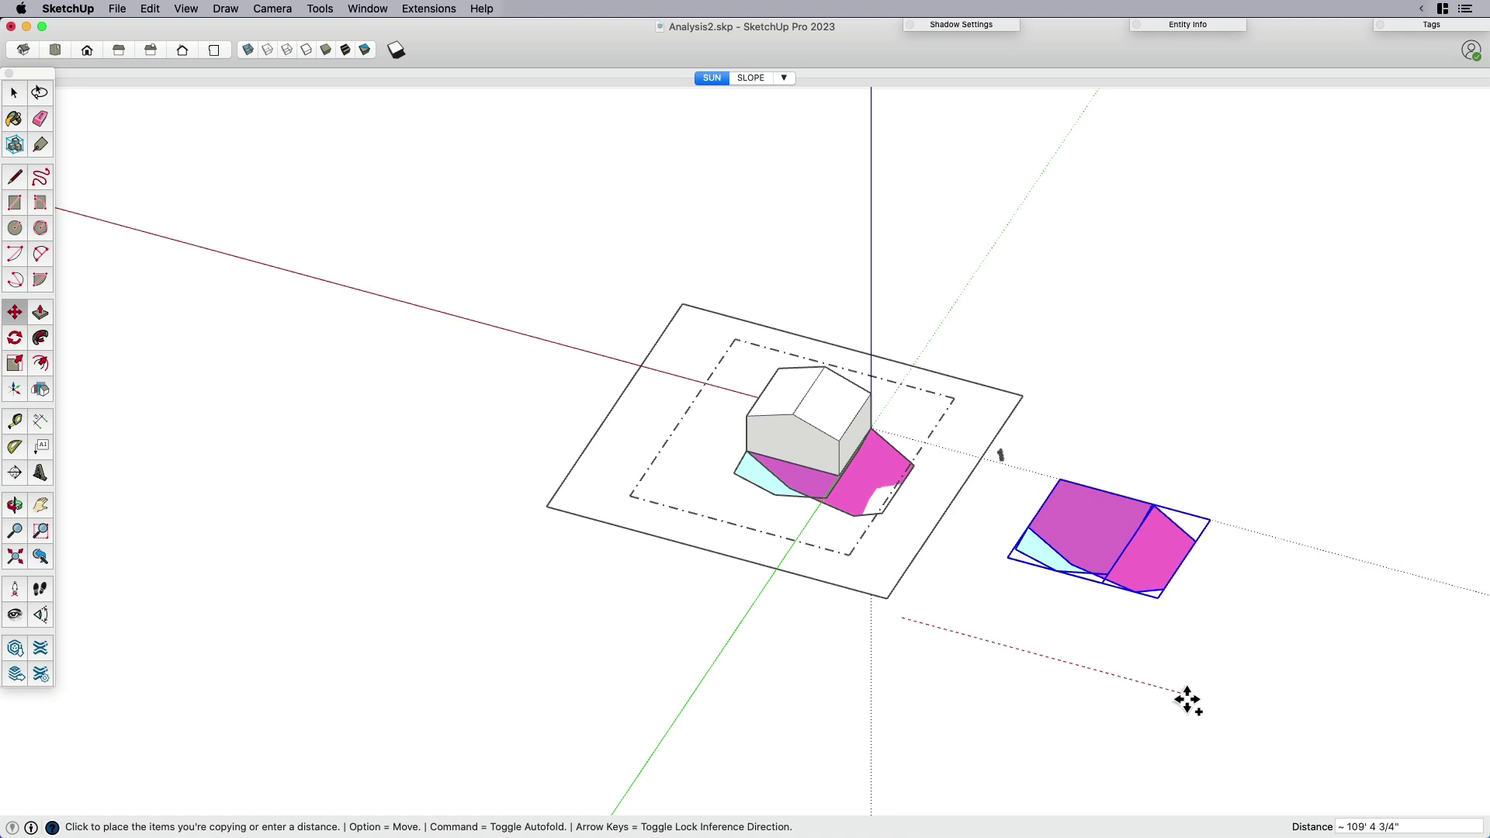
{"action": "key", "text": "space"}
Add the house to the selection and copy it with its shadow faces to the right.
{"action": "left_click", "coordinate": [794, 454], "text": "shift"}
{"action": "scroll", "coordinate": [794, 451], "scroll_direction": "down", "scroll_amount": 1}
{"action": "key", "text": "m"}
{"action": "left_click", "coordinate": [793, 600]}
{"action": "key", "text": "alt"}
{"action": "left_click", "coordinate": [1028, 665]}
{"action": "key", "text": "space"}
Explode the copied group and select its overlapping shadow face.
{"action": "scroll", "coordinate": [1055, 507], "scroll_direction": "up", "scroll_amount": 1}
{"action": "right_click", "coordinate": [1055, 507]}
{"action": "left_click", "coordinate": [1088, 482]}
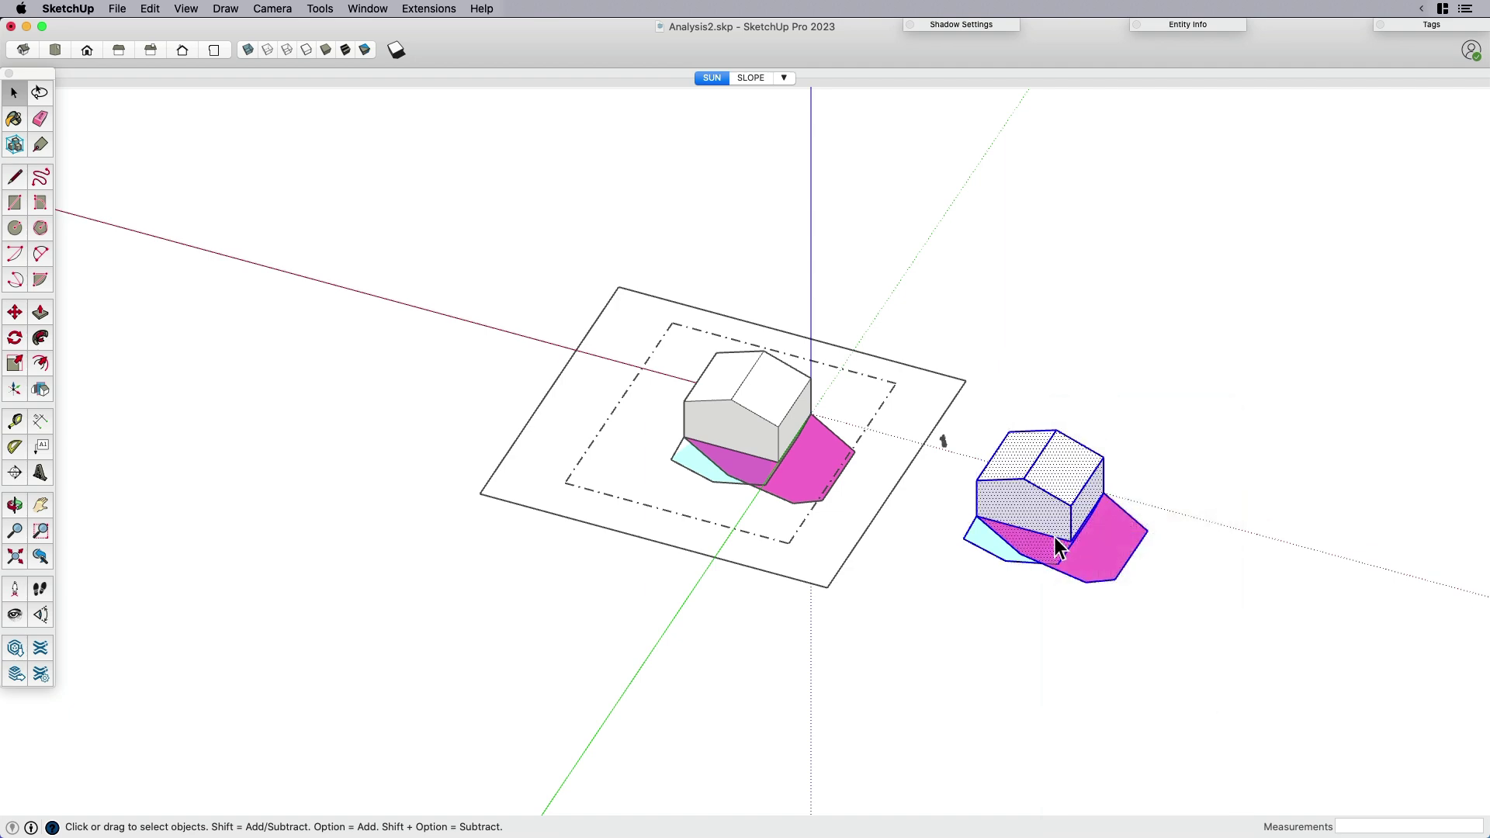
{"action": "left_click", "coordinate": [1042, 548]}
{"action": "scroll", "coordinate": [1047, 550], "scroll_direction": "up", "scroll_amount": 2}
{"action": "scroll", "coordinate": [1046, 553], "scroll_direction": "down", "scroll_amount": 2}
Paint the overlapping shadow face on the copy opaque Orchid blue.
{"action": "key", "text": "b"}
{"action": "left_click", "coordinate": [1439, 659]}
{"action": "left_click", "coordinate": [1035, 535]}
{"action": "key", "text": "space"}
{"action": "left_click", "coordinate": [1031, 632]}
{"action": "scroll", "coordinate": [1055, 575], "scroll_direction": "up", "scroll_amount": 4}
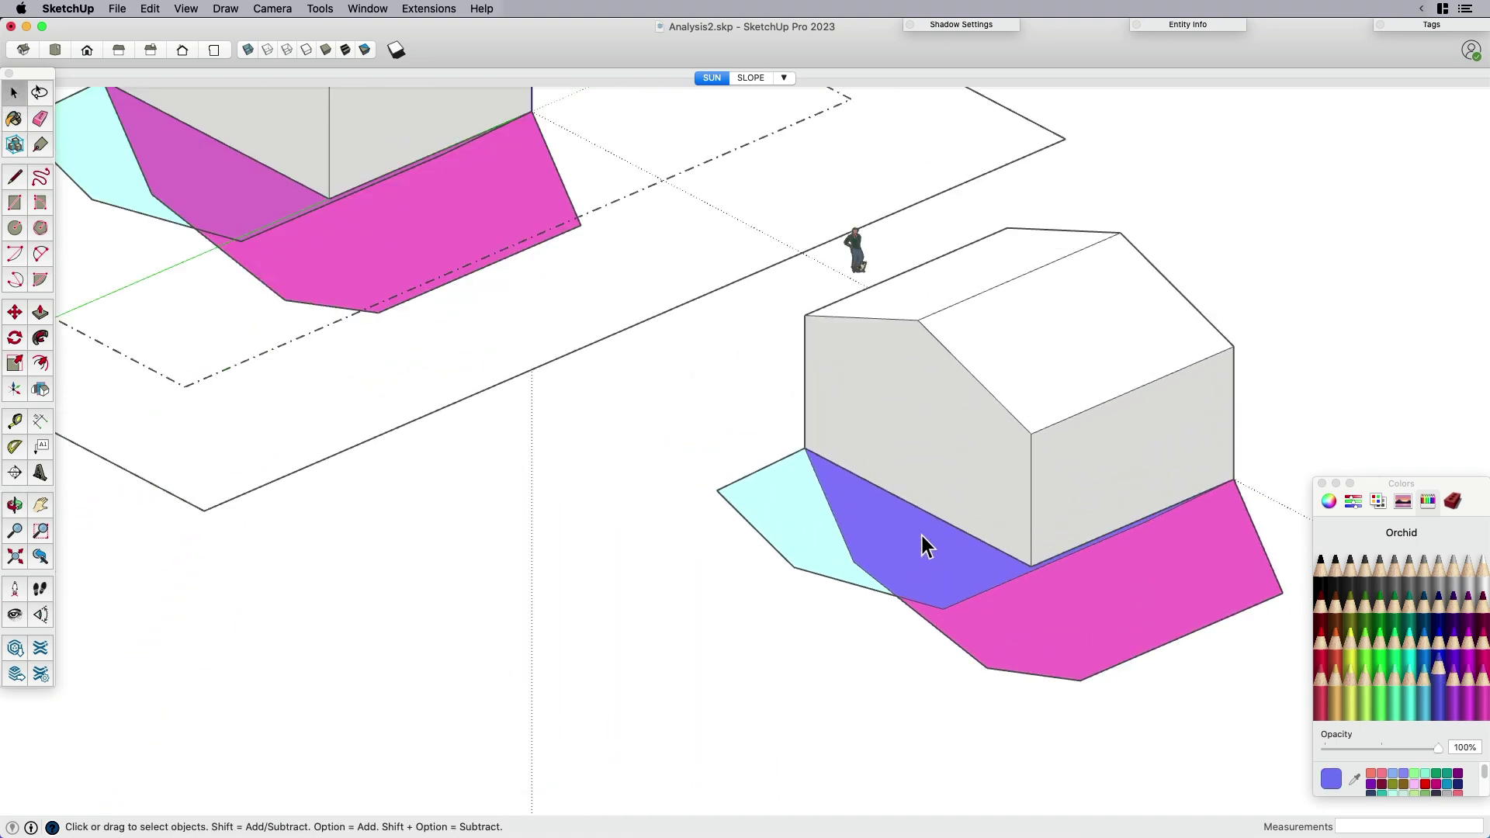
Switch to Front view and select the blue overlapping face on the copy.
{"action": "key", "text": "super+3"}
{"action": "scroll", "coordinate": [927, 516], "scroll_direction": "down", "scroll_amount": 4}
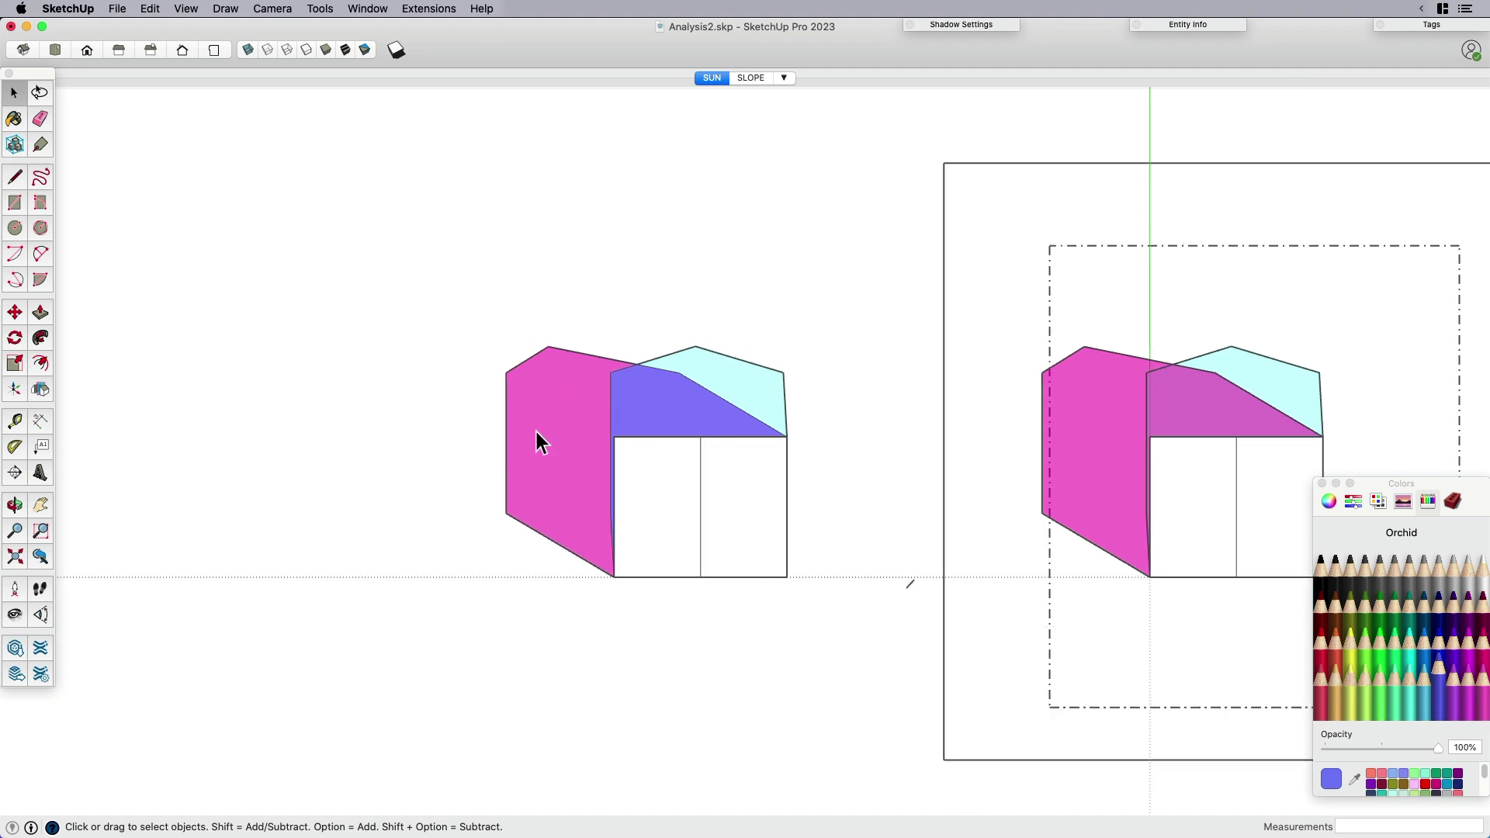
{"action": "scroll", "coordinate": [702, 395], "scroll_direction": "up", "scroll_amount": 2}
{"action": "left_click", "coordinate": [718, 389]}
{"action": "left_click", "coordinate": [639, 417]}
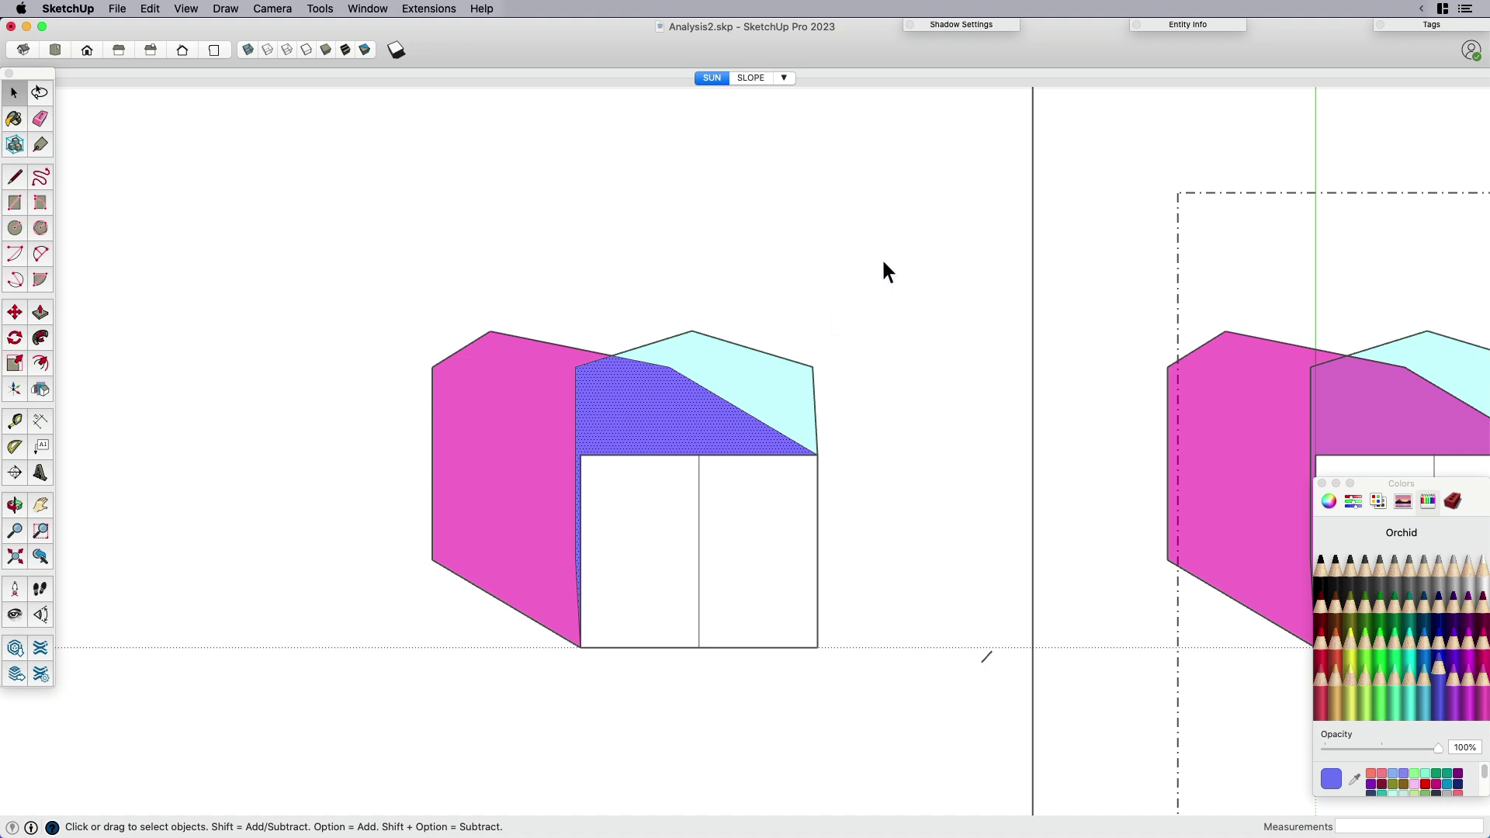
{"action": "left_click", "coordinate": [1158, 27]}
{"action": "left_click_drag", "start_coordinate": [1148, 25], "coordinate": [852, 197]}
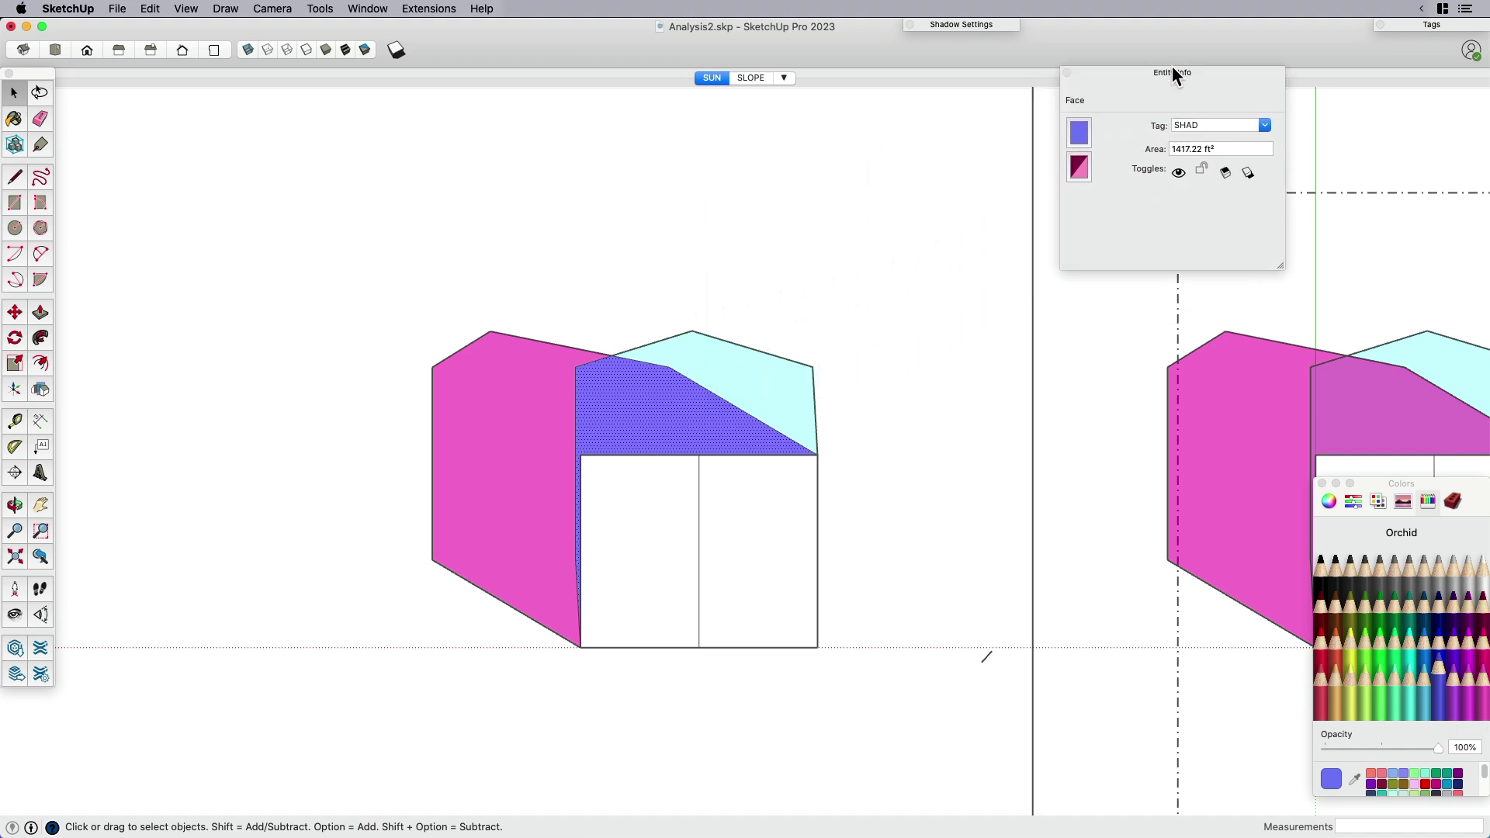
{"action": "left_click_drag", "start_coordinate": [1179, 66], "coordinate": [1206, 25]}
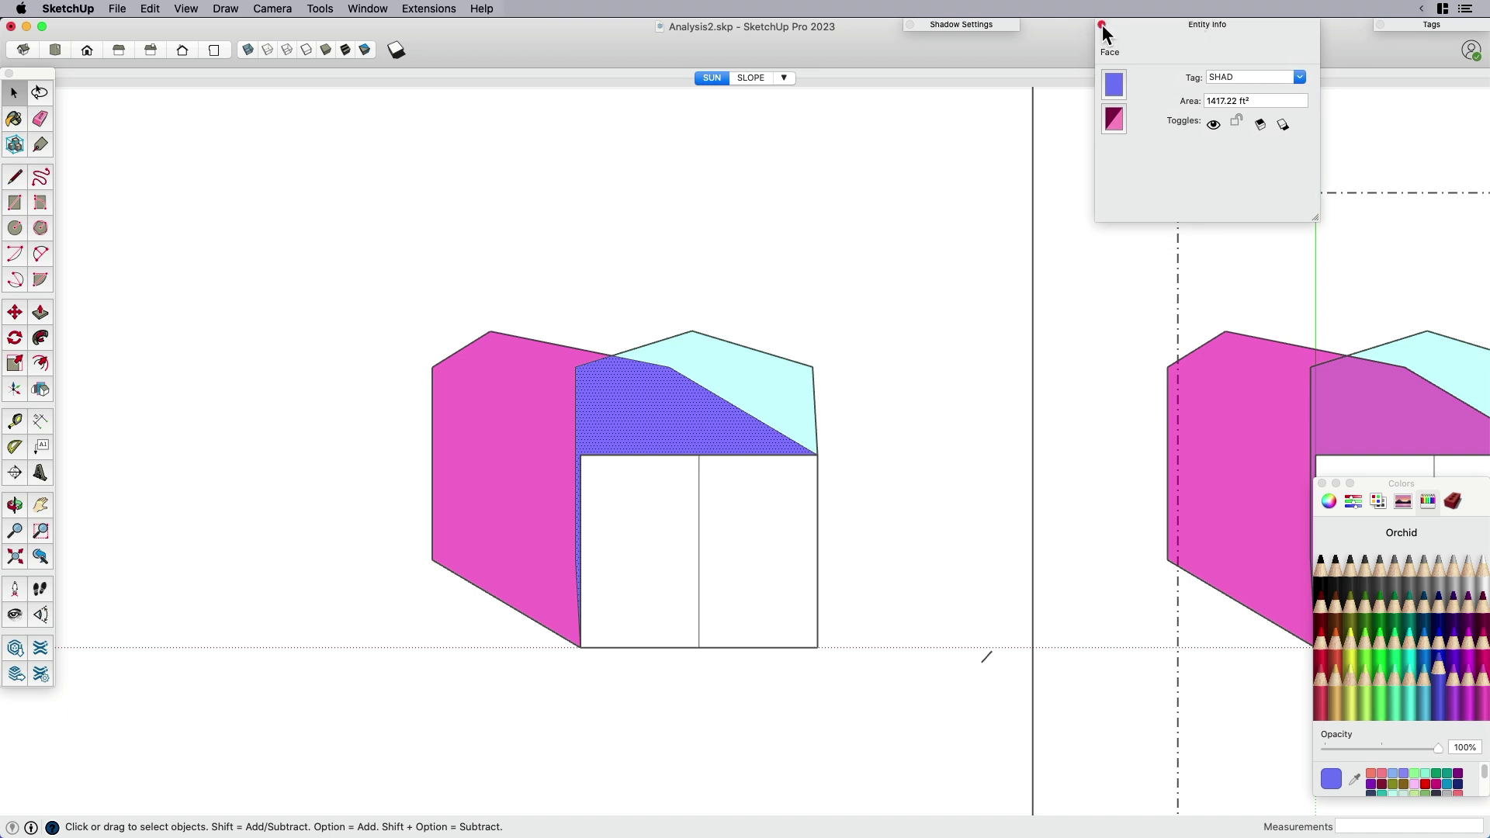
{"action": "left_click", "coordinate": [1161, 26]}
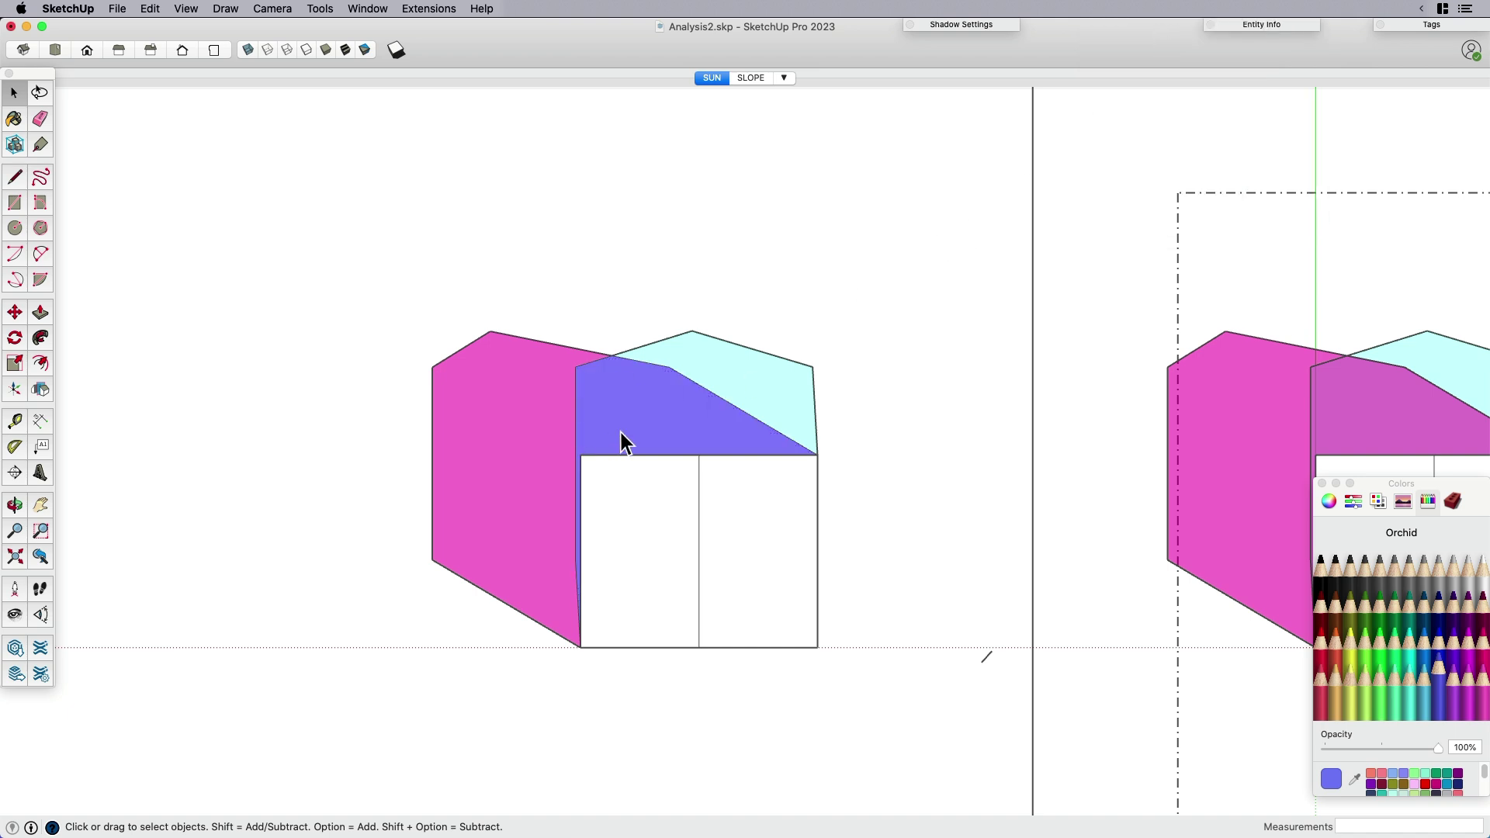
{"action": "scroll", "coordinate": [565, 422], "scroll_direction": "down", "scroll_amount": 6}
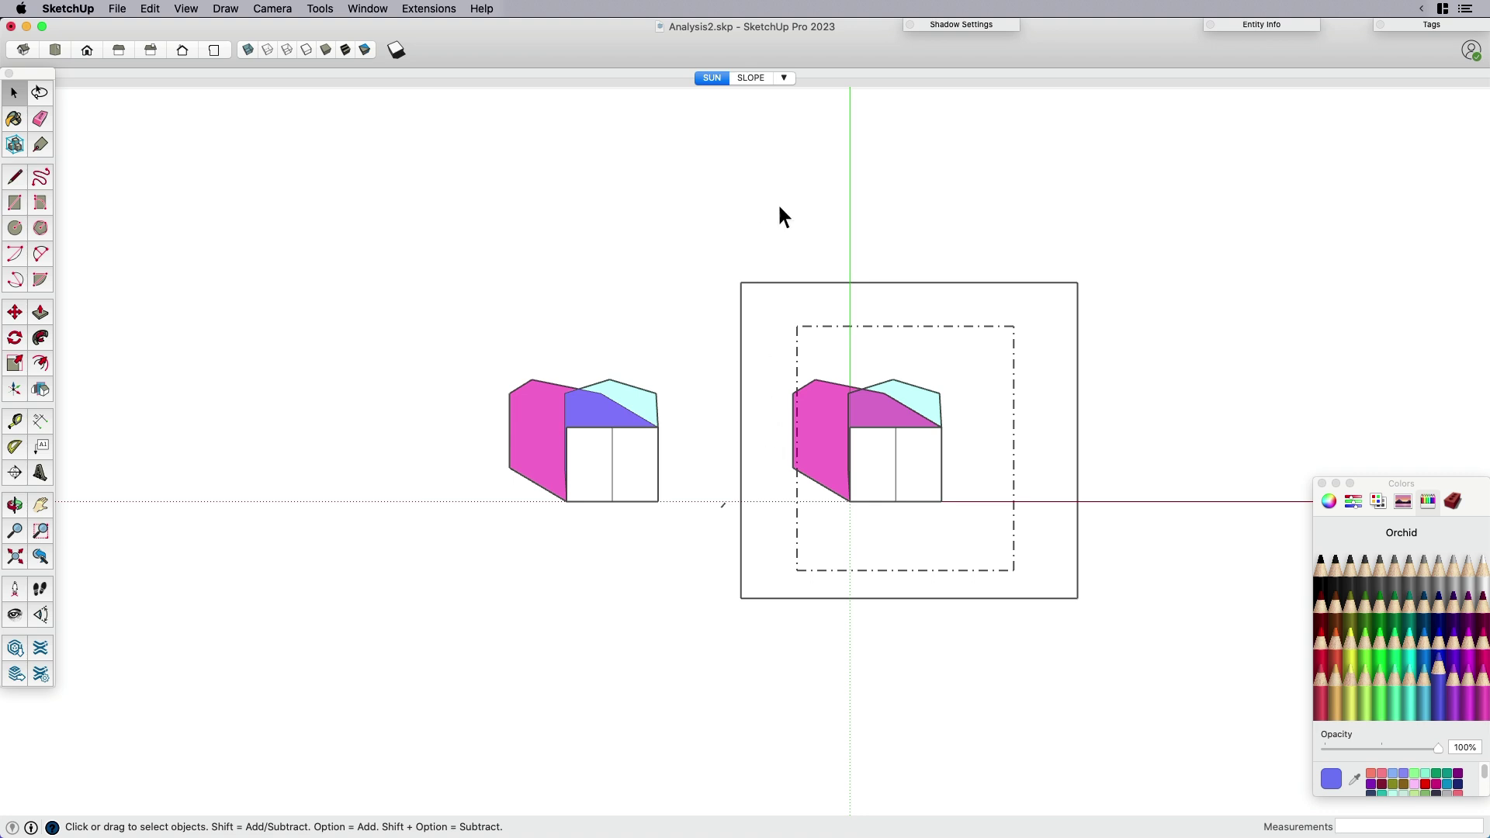
Close Colors, switch to the terrain slope scene and orbit around the slope surface.
{"action": "left_click", "coordinate": [1321, 484]}
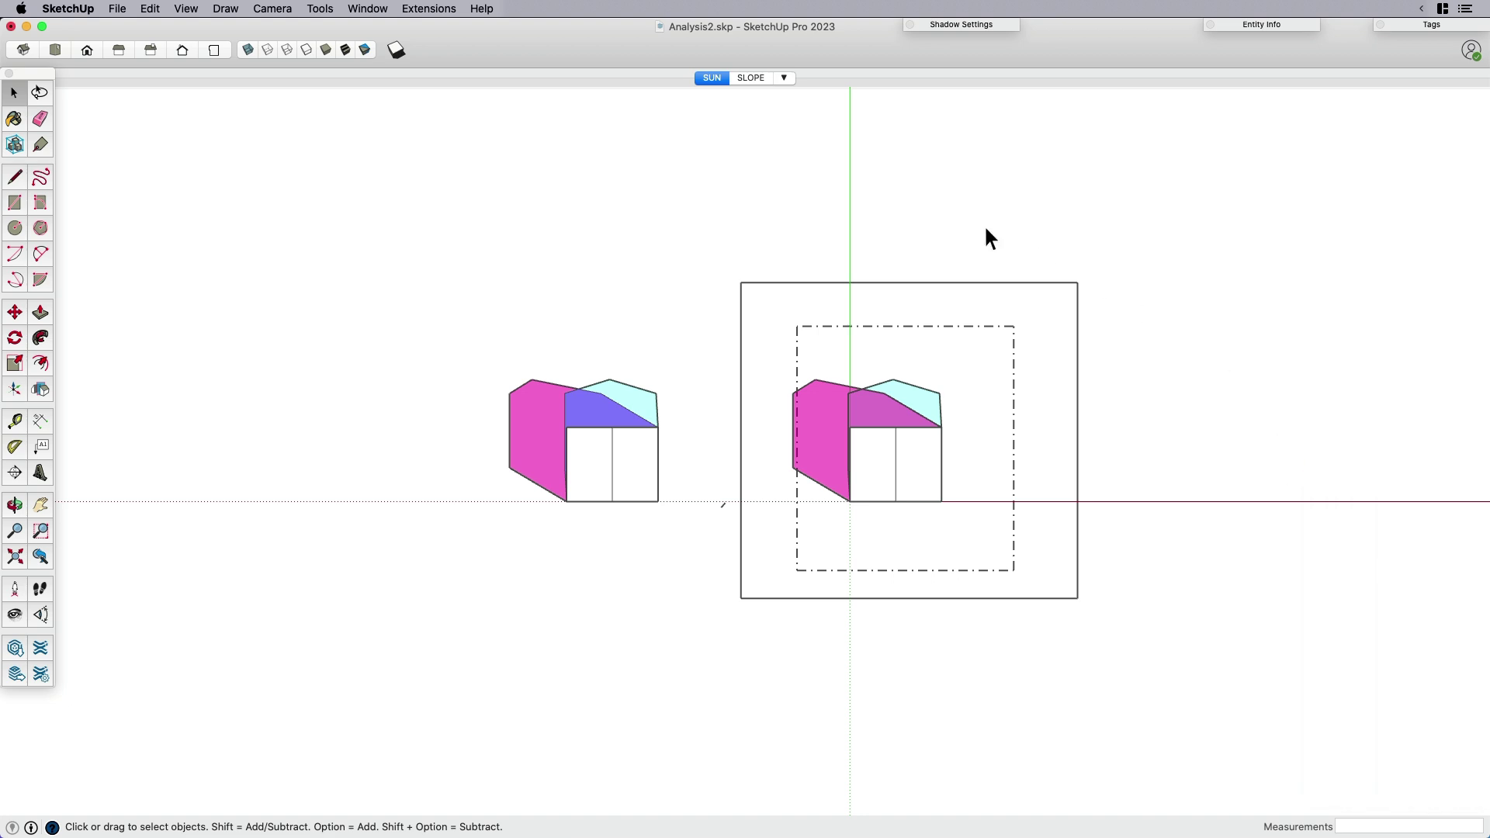
{"action": "left_click", "coordinate": [749, 79]}
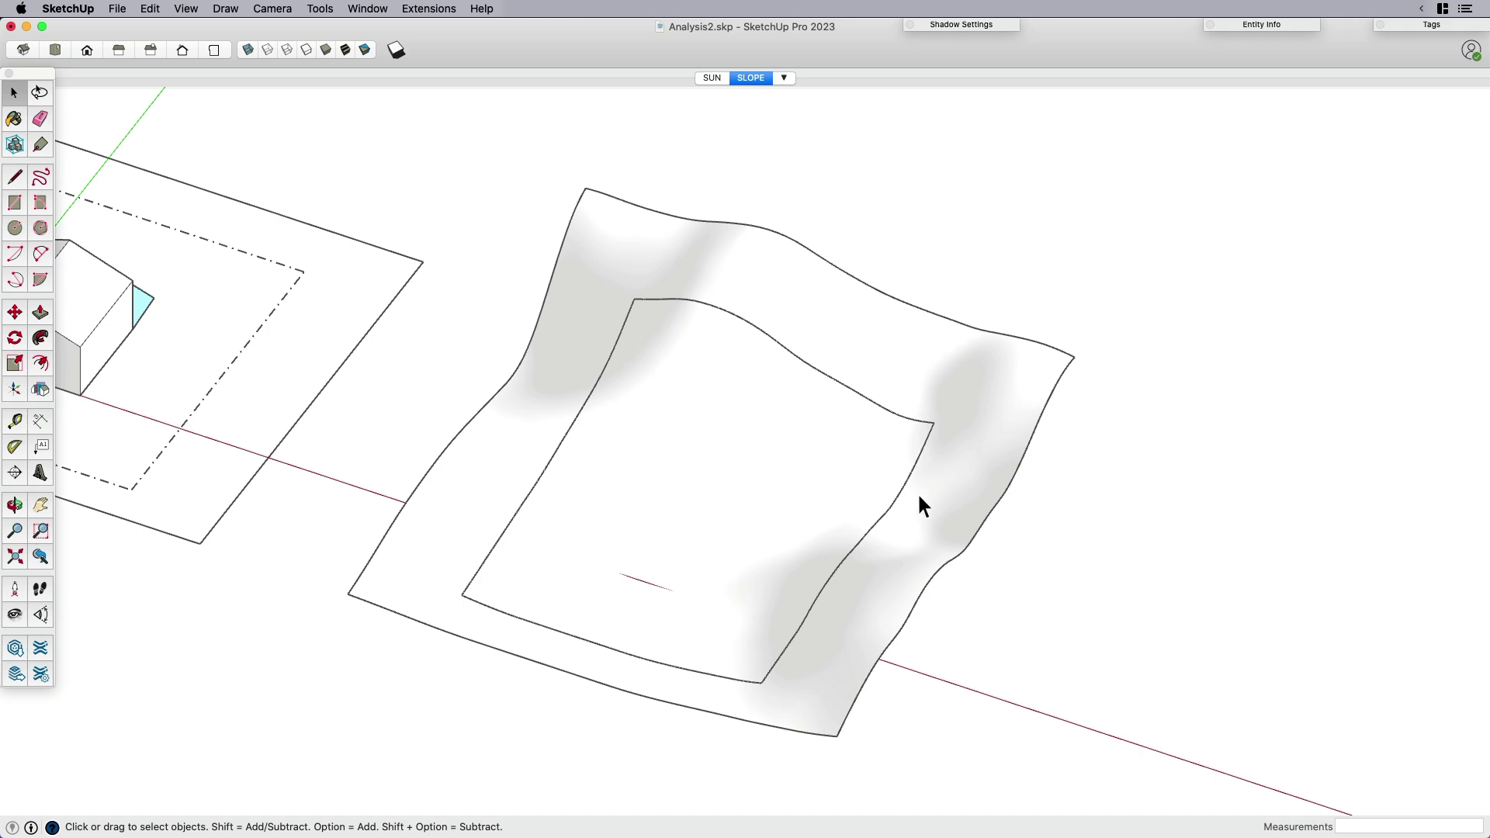
{"action": "scroll", "coordinate": [549, 575], "scroll_direction": "down", "scroll_amount": 5}
{"action": "scroll", "coordinate": [442, 489], "scroll_direction": "up", "scroll_amount": 2}
{"action": "scroll", "coordinate": [708, 625], "scroll_direction": "up", "scroll_amount": 10}
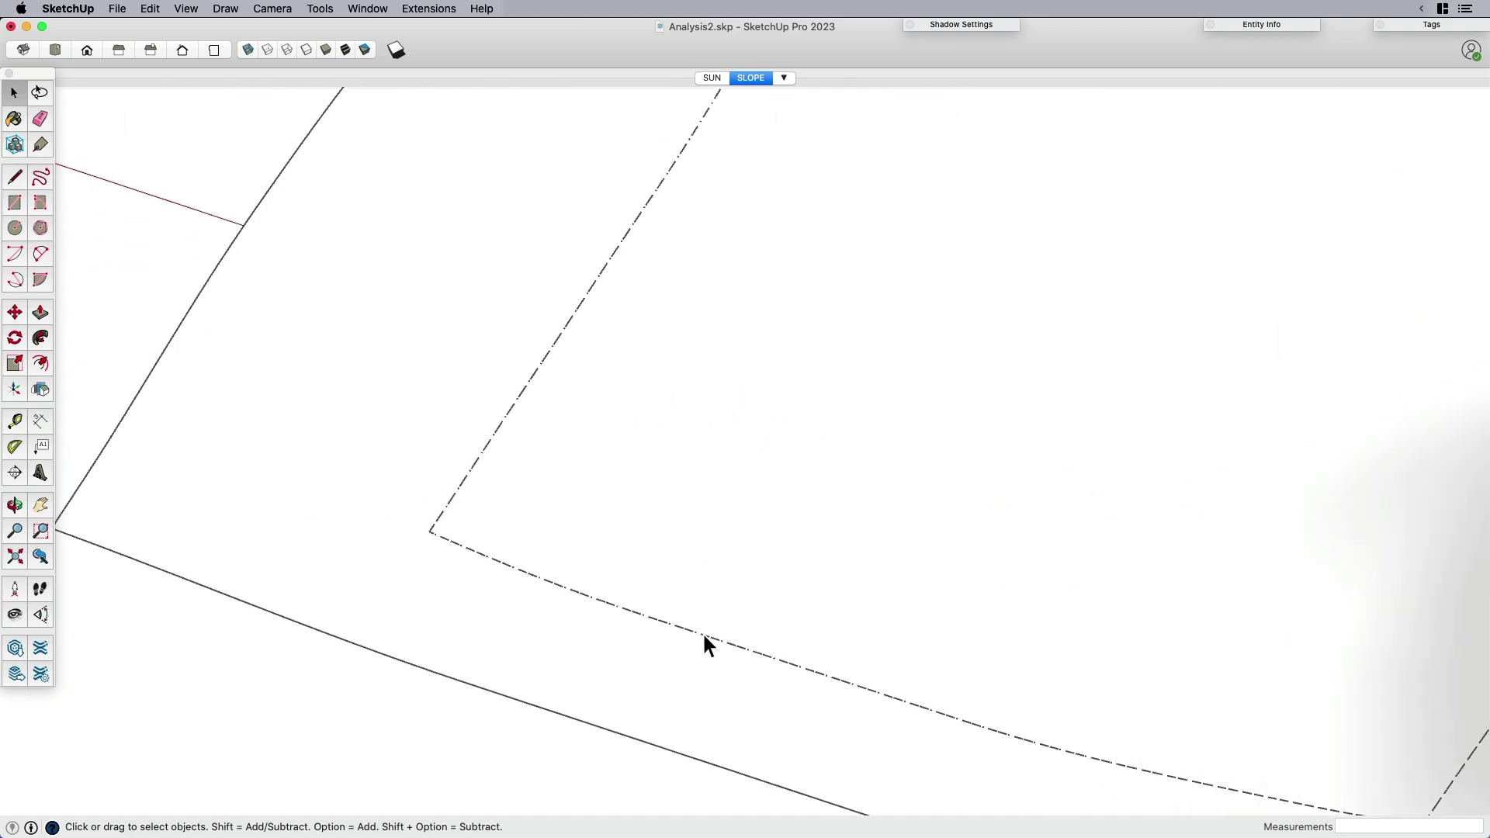
{"action": "scroll", "coordinate": [677, 624], "scroll_direction": "down", "scroll_amount": 10}
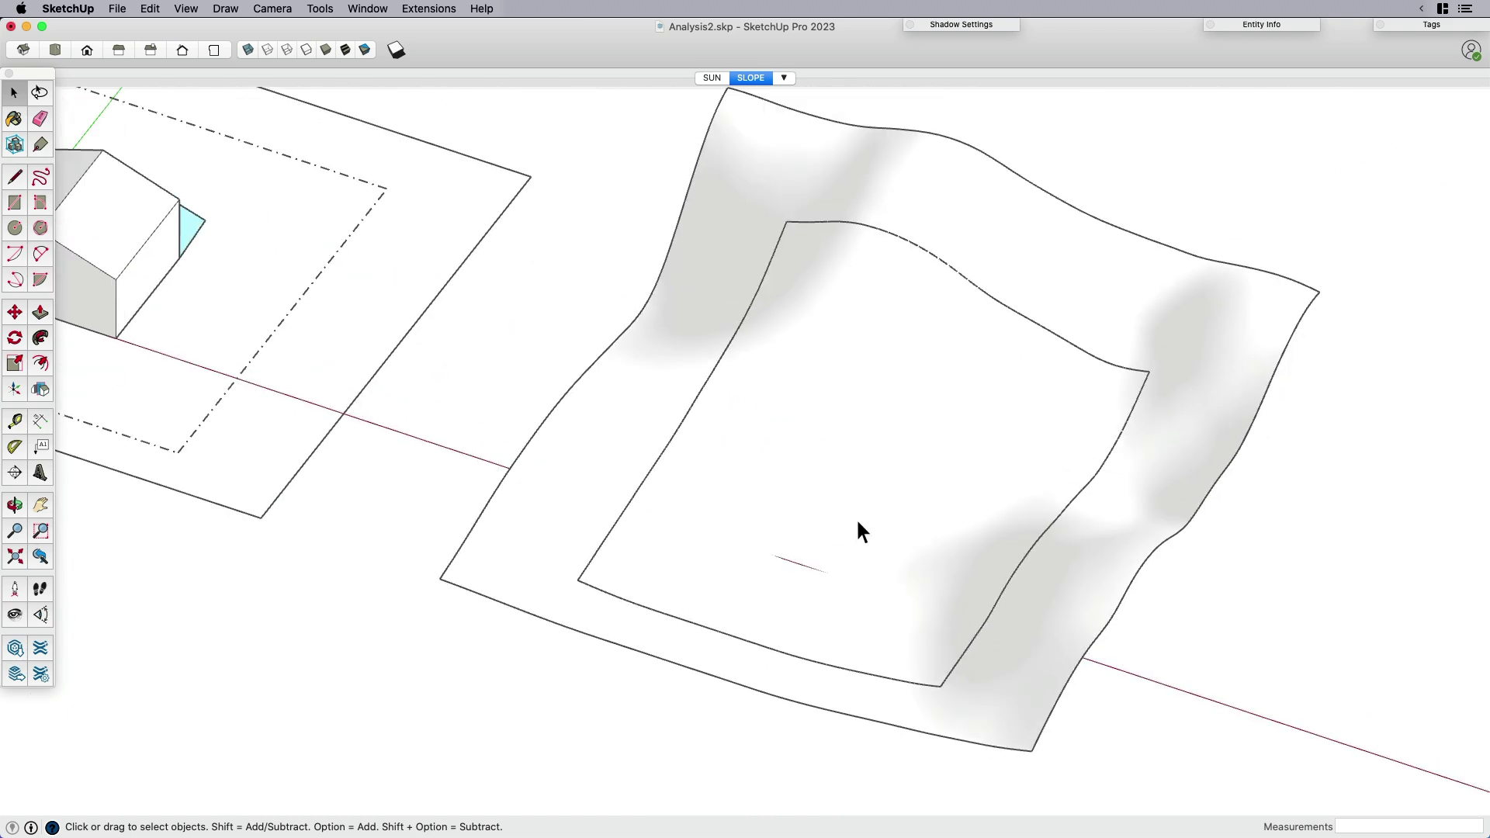
{"action": "middle_click_drag", "start_coordinate": [856, 514], "coordinate": [592, 329]}
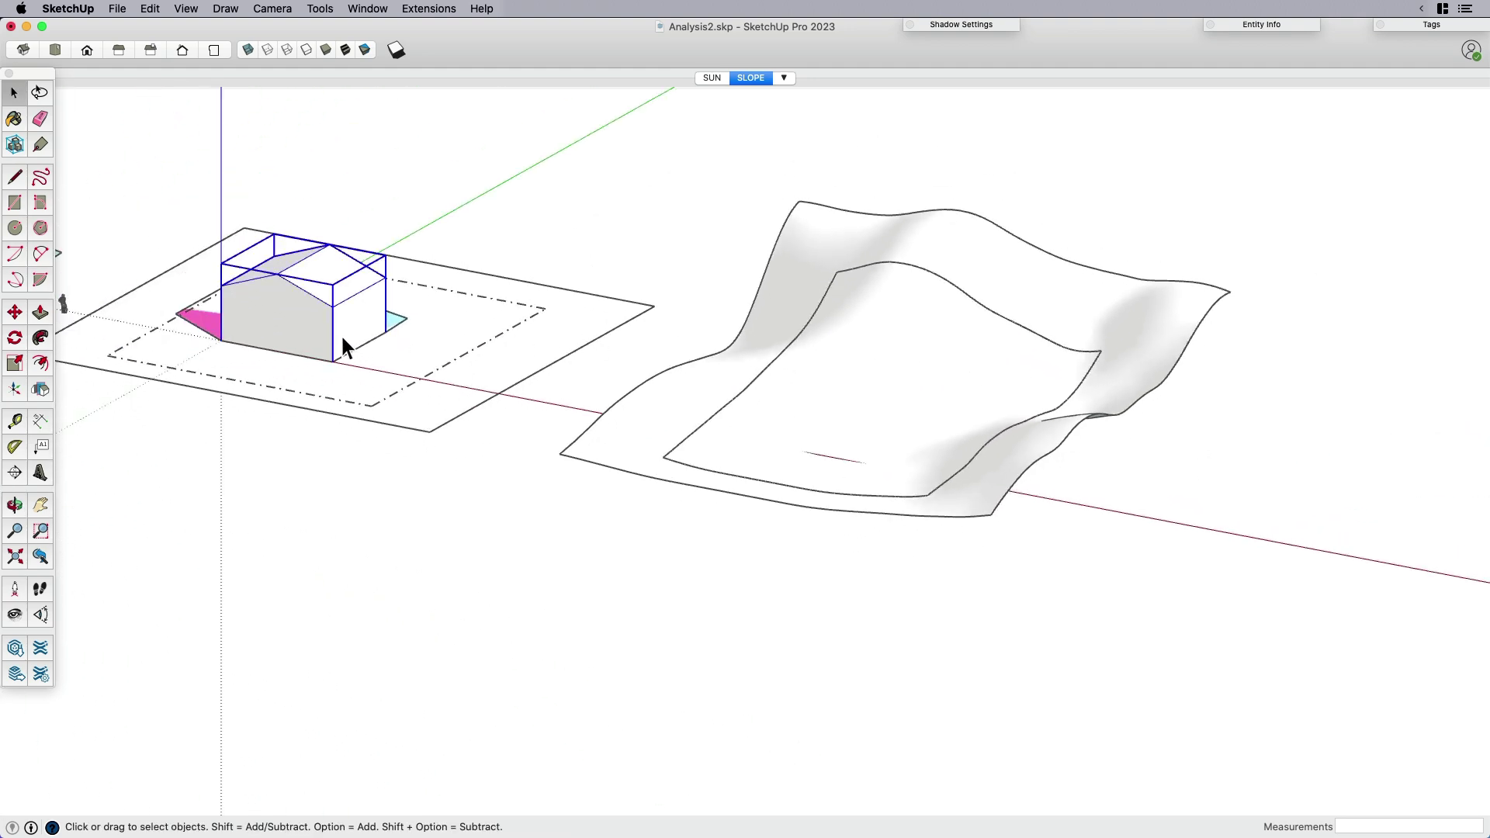
Cancel an accidental move of the house box and orbit the terrain to several angles.
{"action": "key", "text": "m"}
{"action": "left_click", "coordinate": [339, 373]}
{"action": "key", "text": "space"}
{"action": "scroll", "coordinate": [852, 264], "scroll_direction": "up", "scroll_amount": 4}
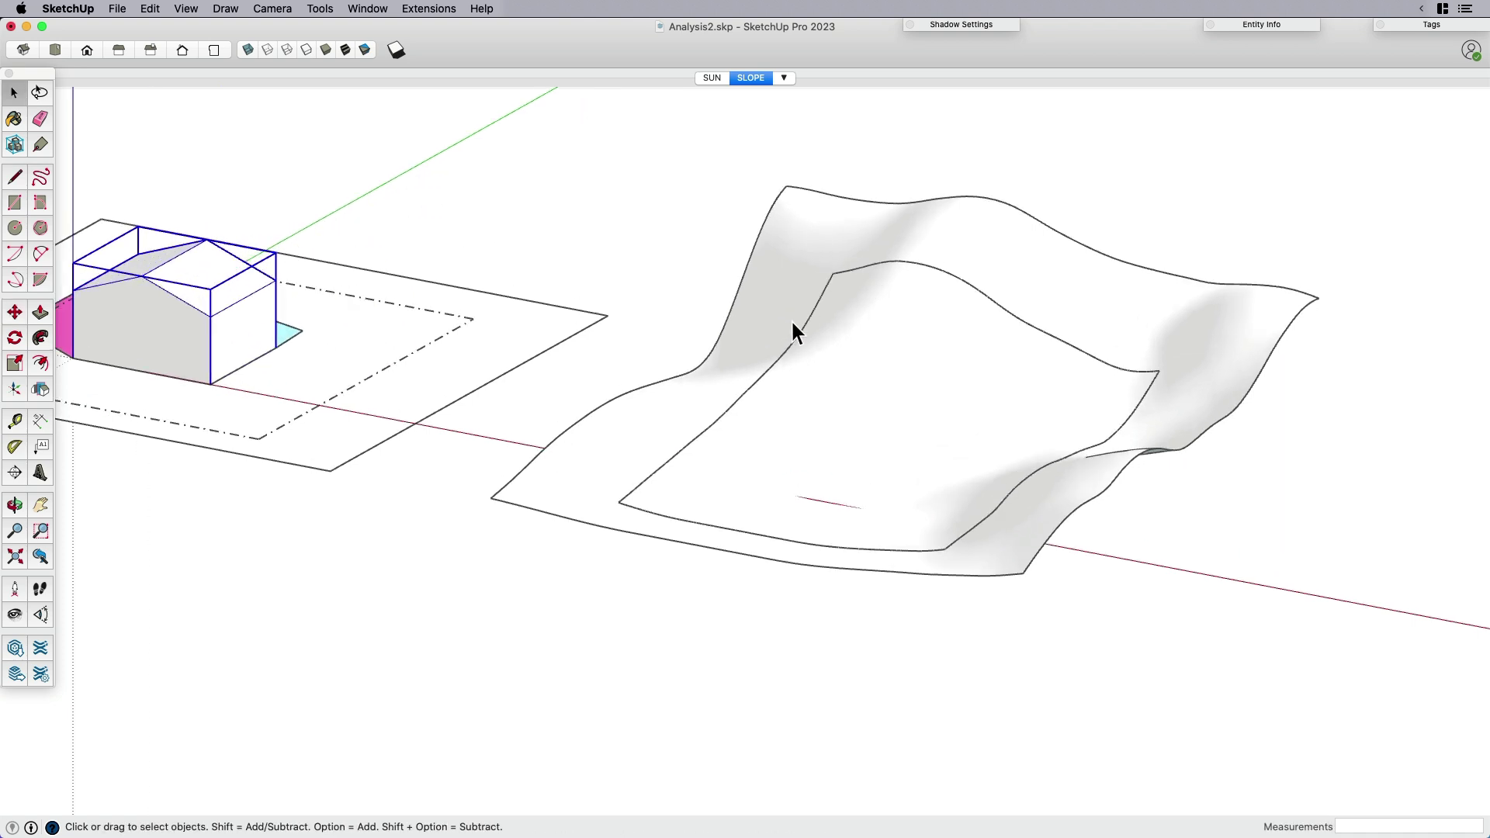
{"action": "mouse_move", "coordinate": [960, 366]}
{"action": "middle_mouse_down"}
{"action": "mouse_move", "coordinate": [954, 455]}
{"action": "mouse_move", "coordinate": [937, 351]}
{"action": "middle_mouse_up"}
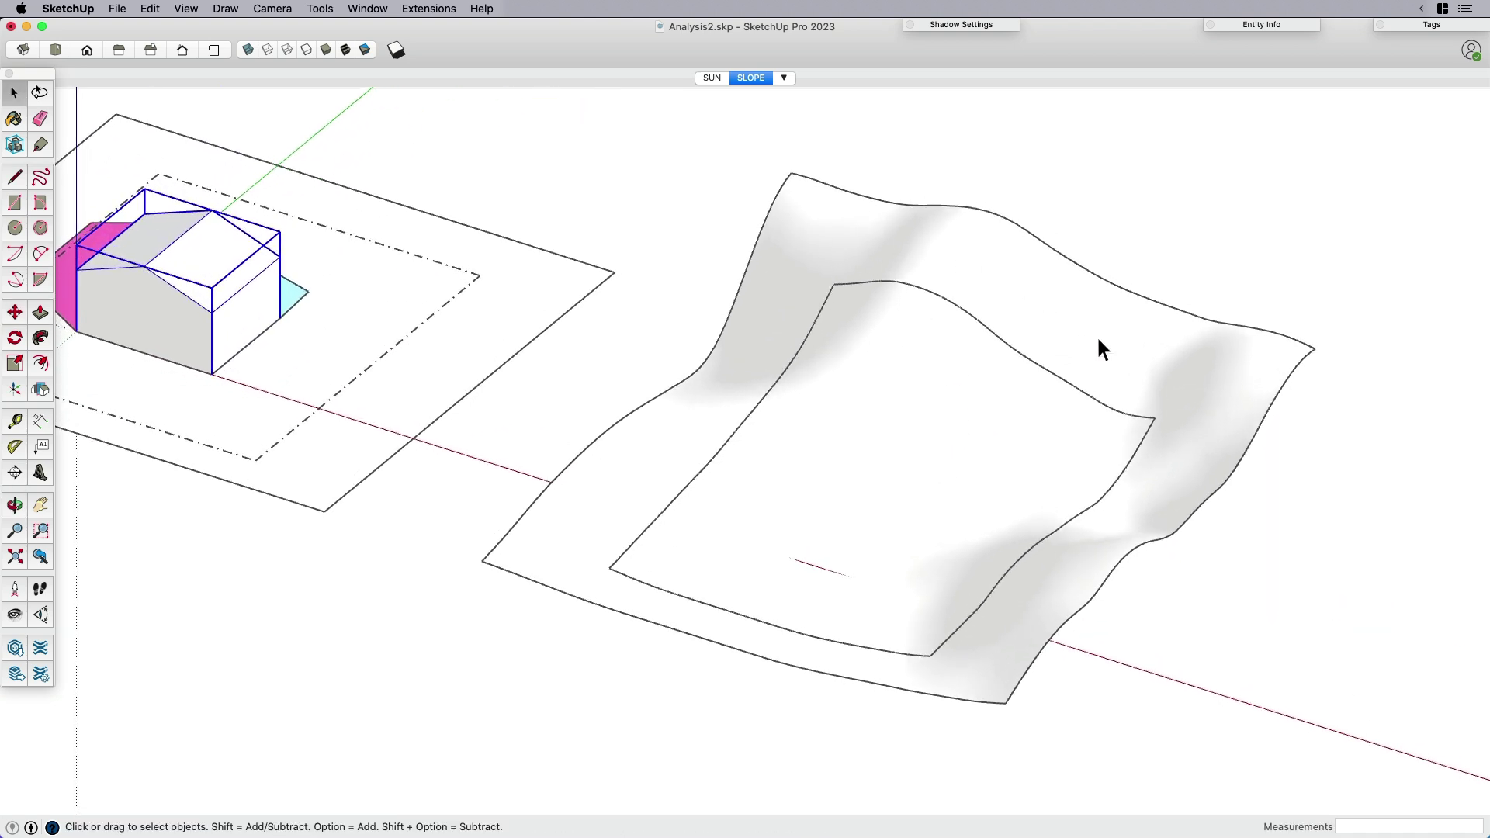
{"action": "middle_click_drag", "start_coordinate": [751, 497], "coordinate": [924, 572]}
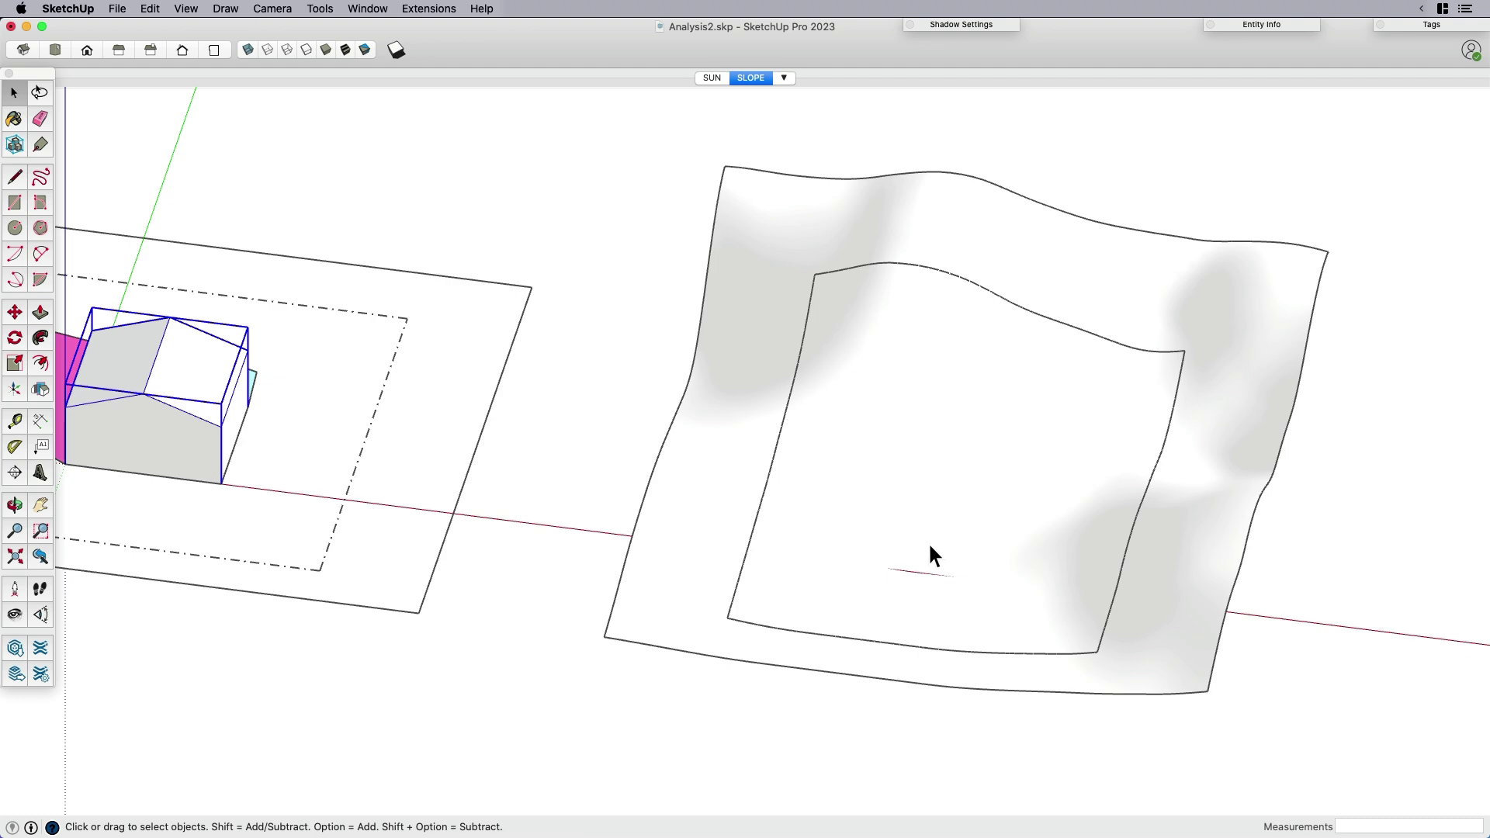
{"action": "middle_click_drag", "start_coordinate": [998, 443], "coordinate": [916, 461]}
{"action": "middle_click_drag", "start_coordinate": [958, 559], "coordinate": [1127, 264]}
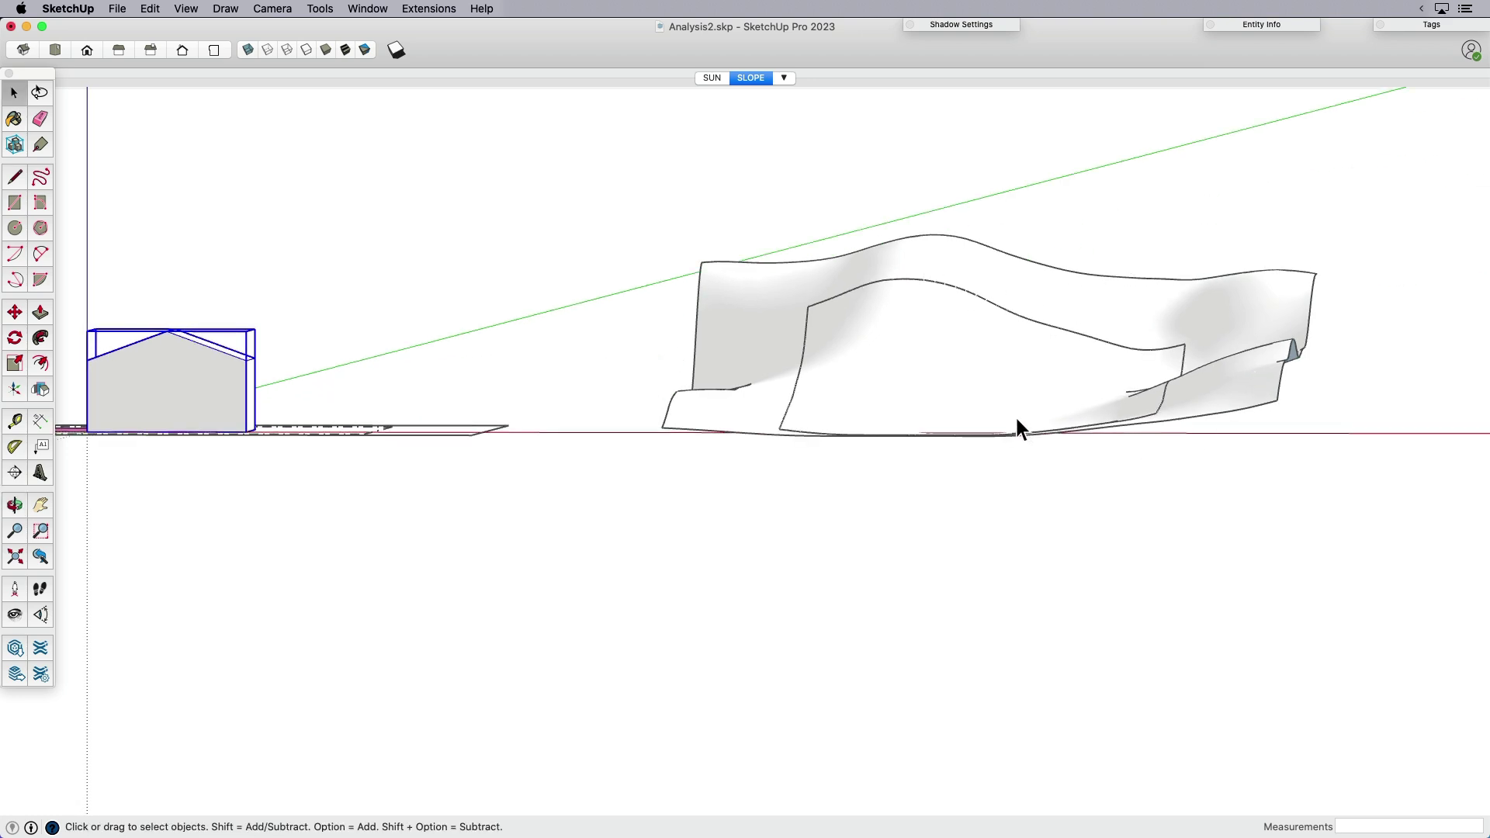
Switch to Top view and change the shadow time of day.
{"action": "key", "text": "super+2"}
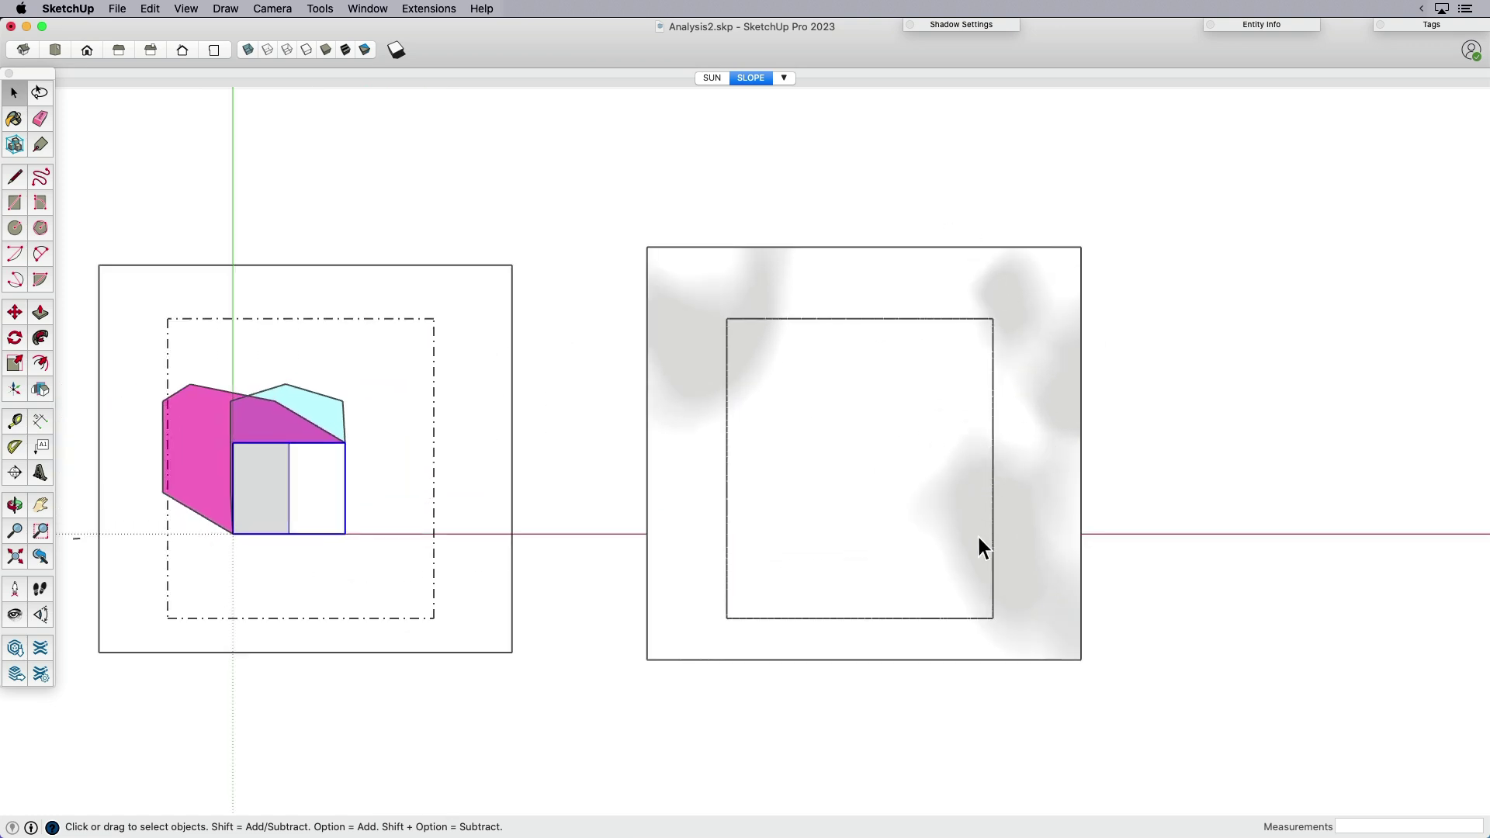
{"action": "left_click", "coordinate": [974, 23]}
{"action": "mouse_move", "coordinate": [947, 57]}
{"action": "left_mouse_down"}
{"action": "mouse_move", "coordinate": [878, 64]}
{"action": "mouse_move", "coordinate": [934, 77]}
{"action": "mouse_move", "coordinate": [908, 61]}
{"action": "mouse_move", "coordinate": [923, 58]}
{"action": "mouse_move", "coordinate": [869, 67]}
{"action": "mouse_move", "coordinate": [950, 63]}
{"action": "mouse_move", "coordinate": [925, 62]}
{"action": "left_mouse_up"}
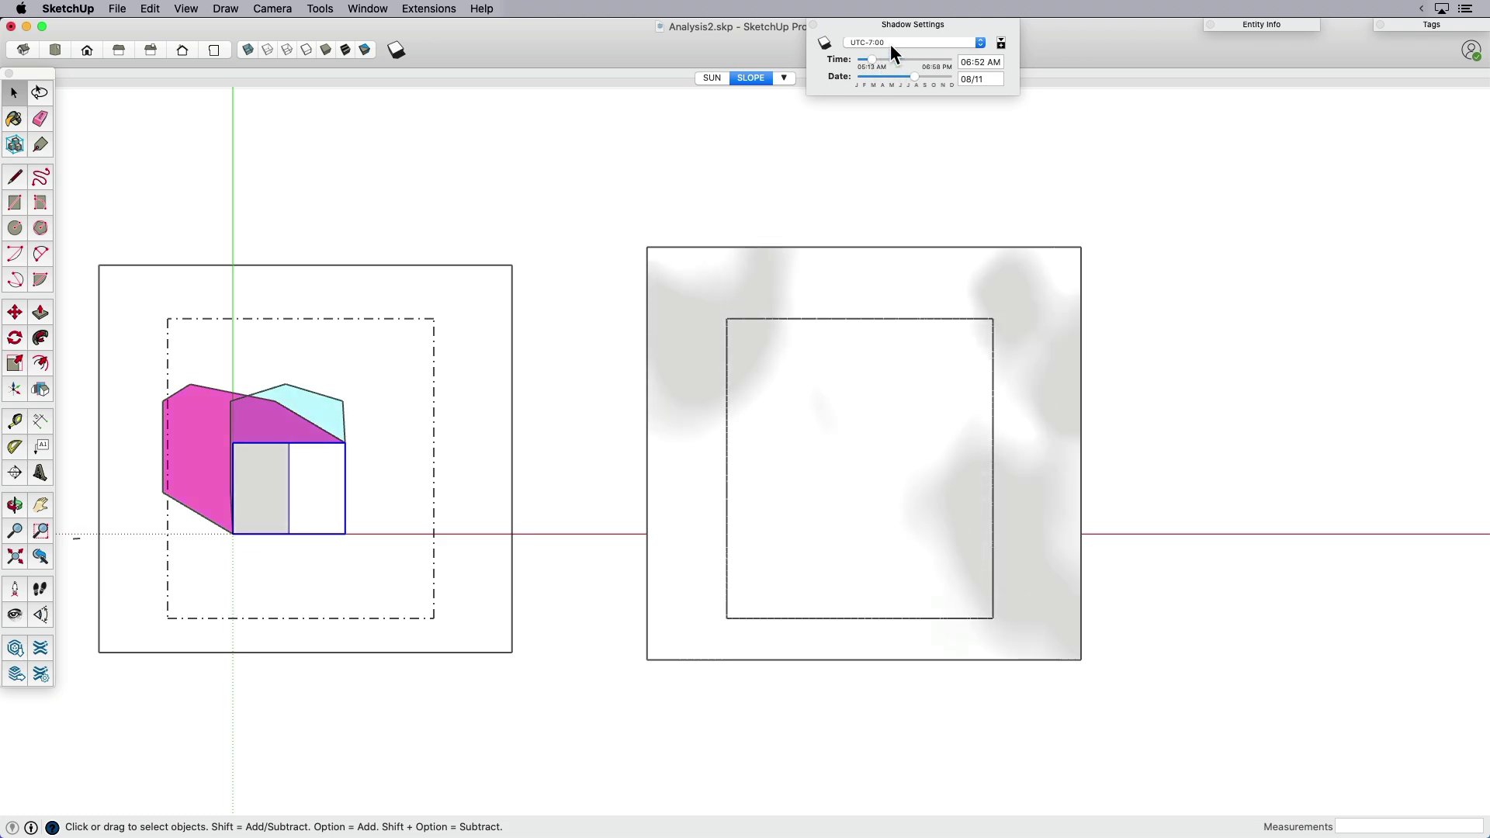
{"action": "left_click", "coordinate": [892, 21]}
Select the terrain in tilted perspective, cancel a started copy, and zoom in on it.
{"action": "middle_click_drag", "start_coordinate": [928, 618], "coordinate": [845, 289]}
{"action": "left_click", "coordinate": [845, 288]}
{"action": "scroll", "coordinate": [811, 300], "scroll_direction": "down", "scroll_amount": 2}
{"action": "key", "text": "m"}
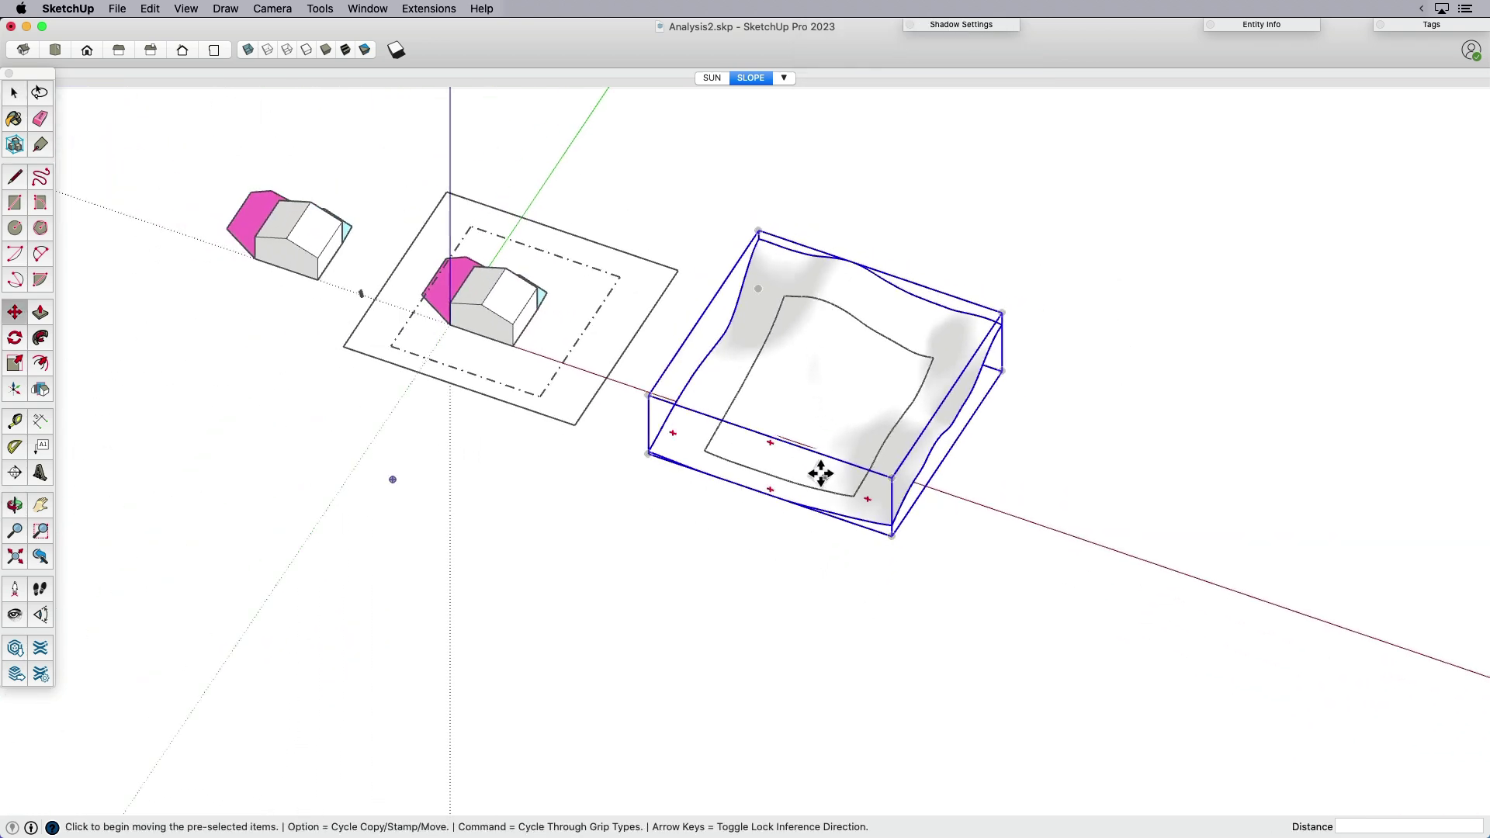
{"action": "key", "text": "alt"}
{"action": "left_click", "coordinate": [741, 525]}
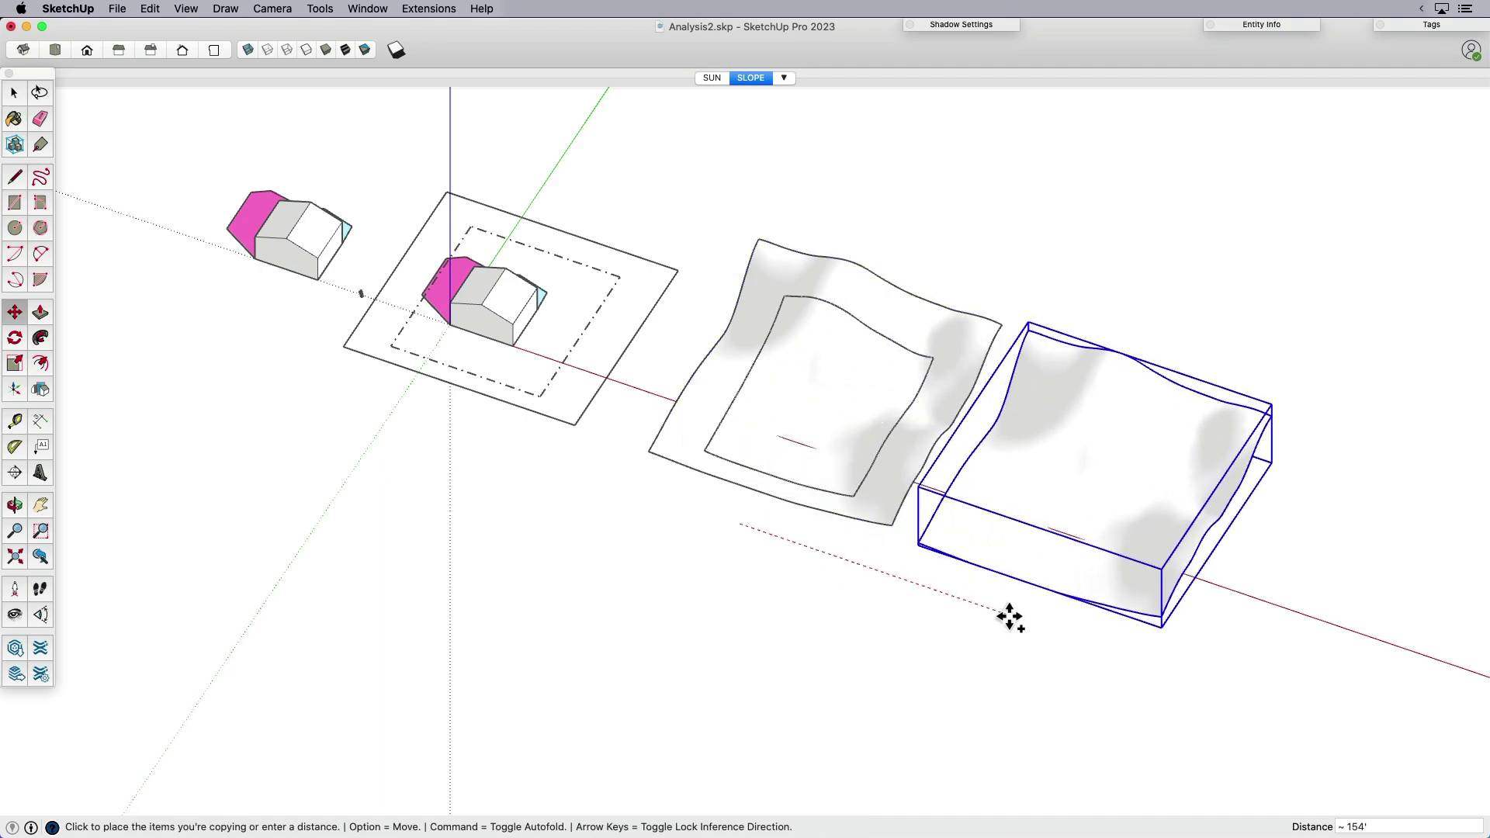
{"action": "key", "text": "space"}
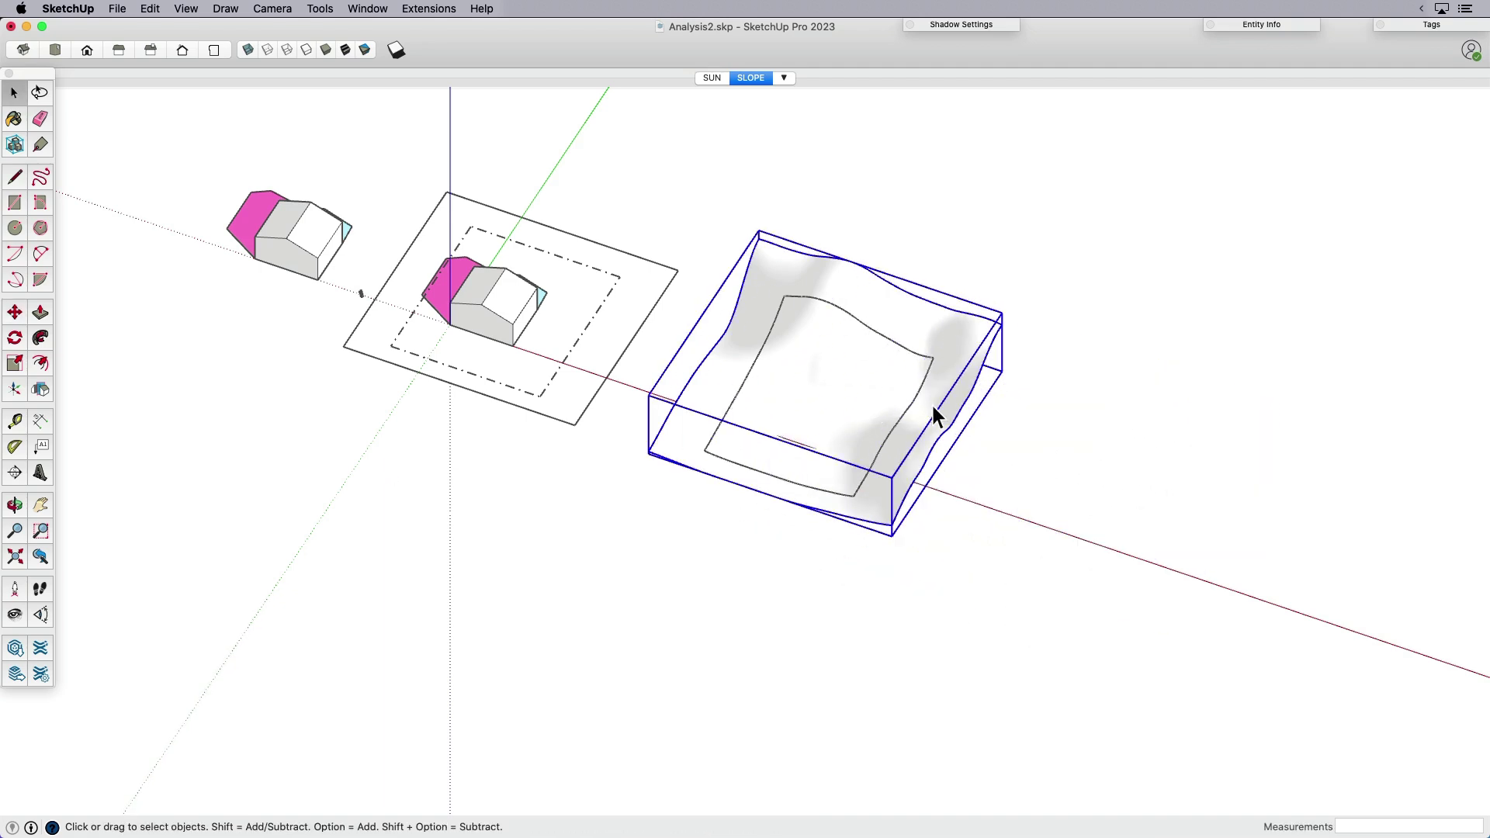
{"action": "scroll", "coordinate": [957, 419], "scroll_direction": "up", "scroll_amount": 2}
{"action": "middle_click_drag", "start_coordinate": [943, 402], "coordinate": [811, 464], "text": "shift"}
{"action": "scroll", "coordinate": [811, 464], "scroll_direction": "up", "scroll_amount": 2}
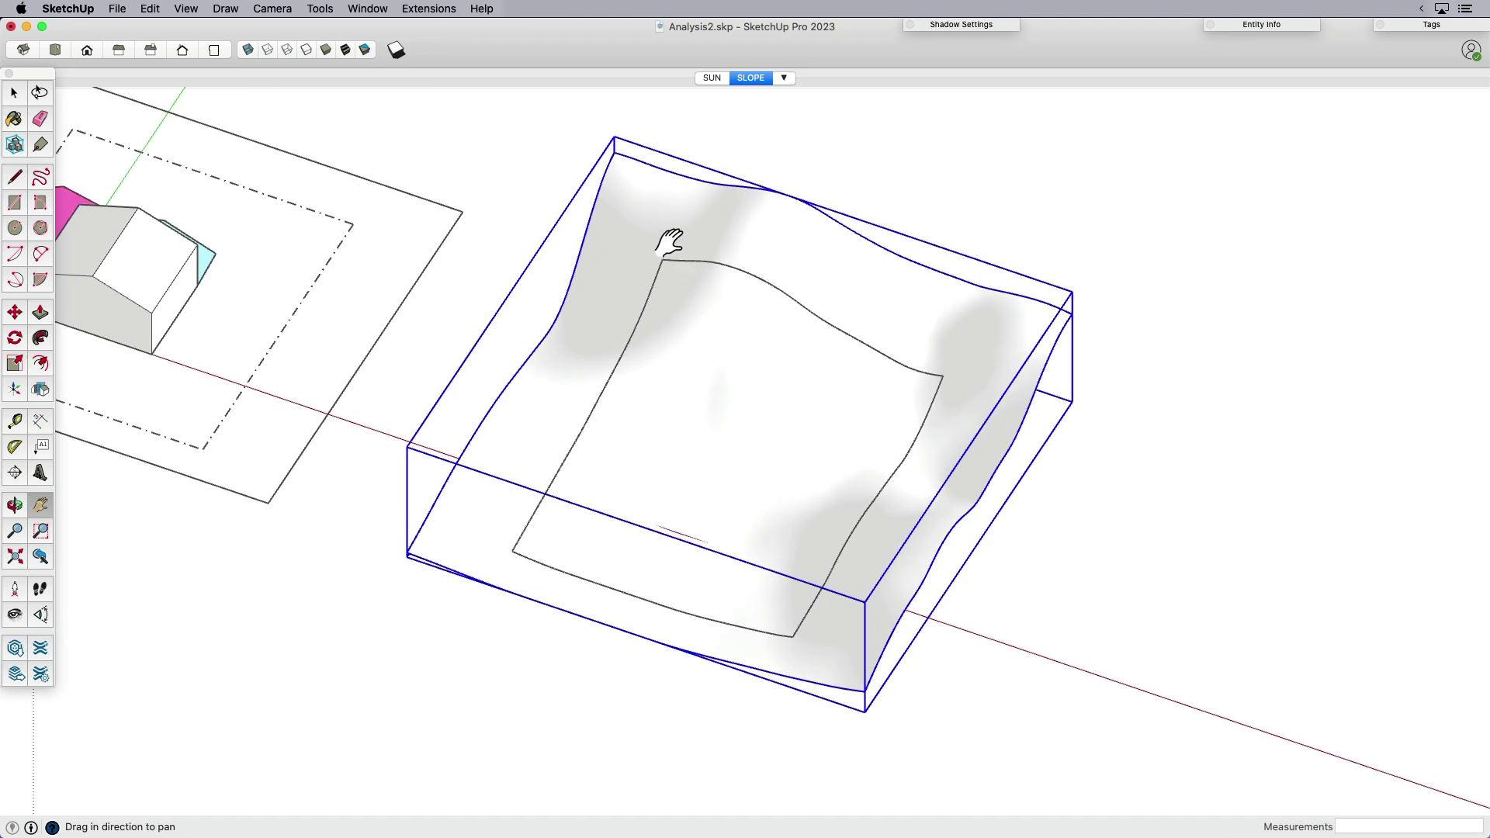
{"action": "key", "text": "space"}
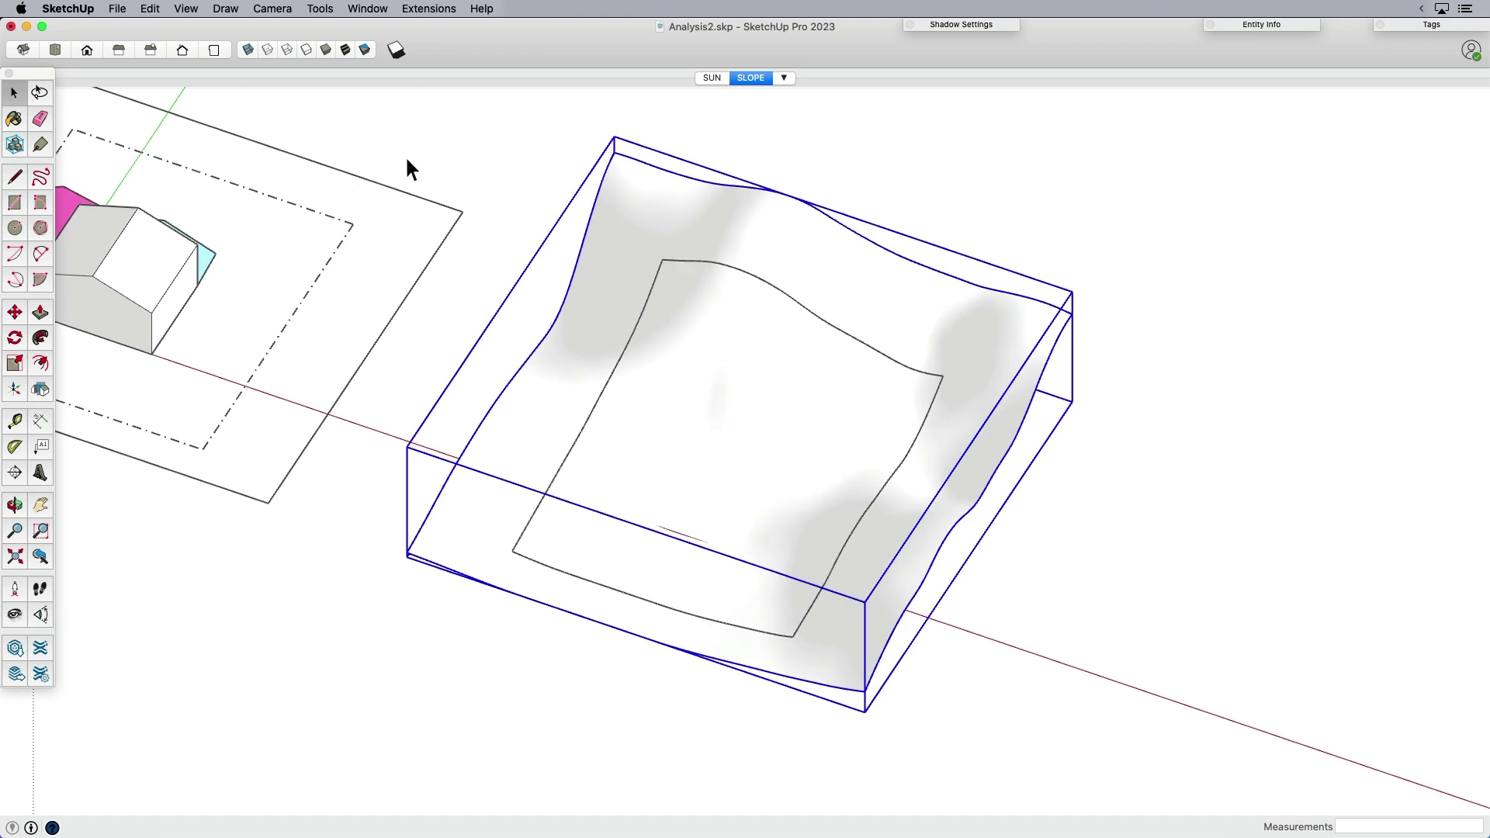
Launch Fredo Tools > Color by Altitude for the terrain and move its dialog aside.
{"action": "left_click", "coordinate": [321, 10]}
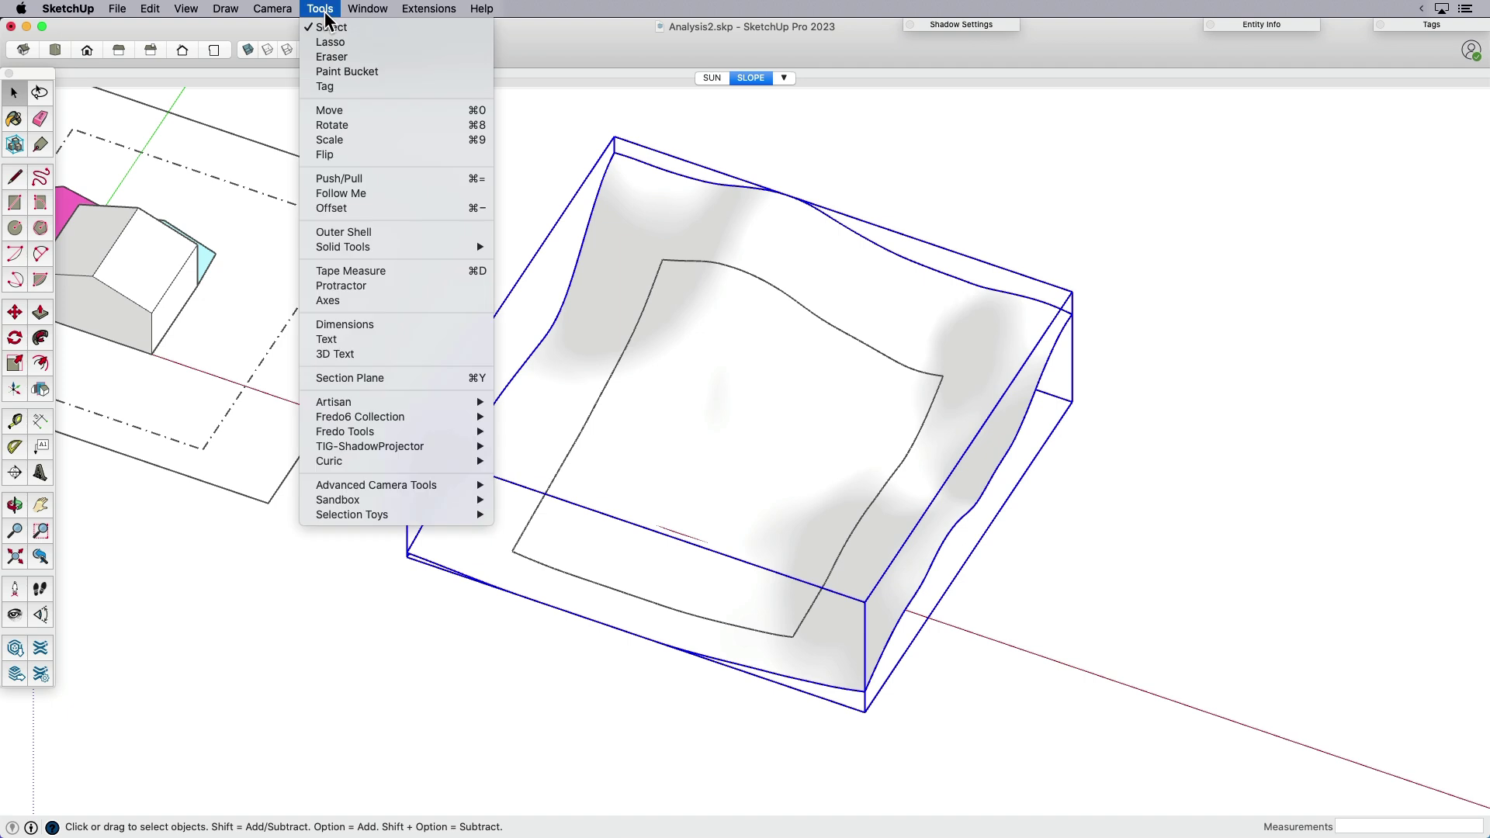
{"action": "mouse_move", "coordinate": [389, 432]}
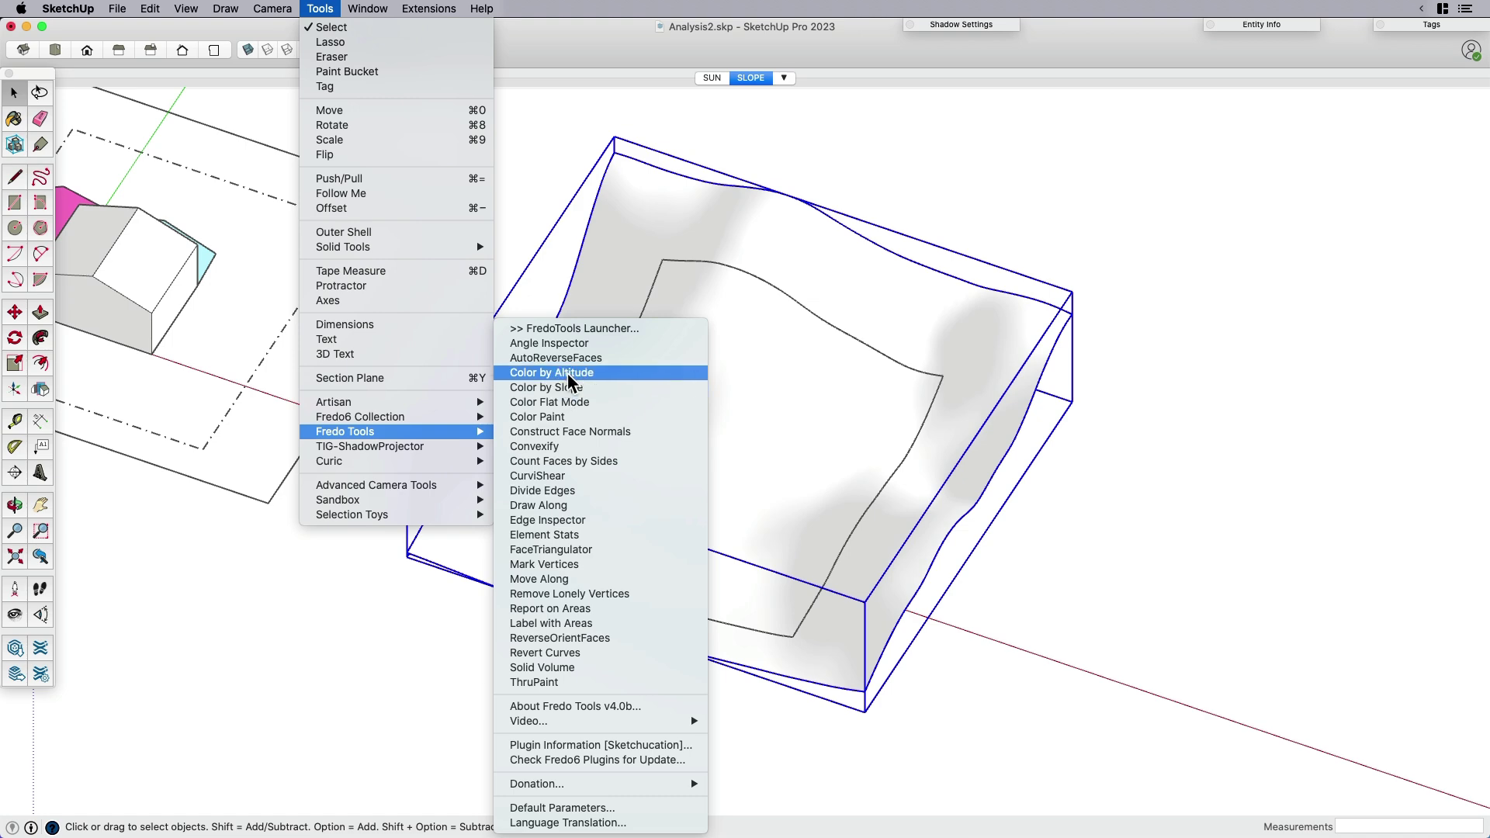
{"action": "left_click", "coordinate": [567, 373]}
{"action": "left_click_drag", "start_coordinate": [468, 347], "coordinate": [576, 175]}
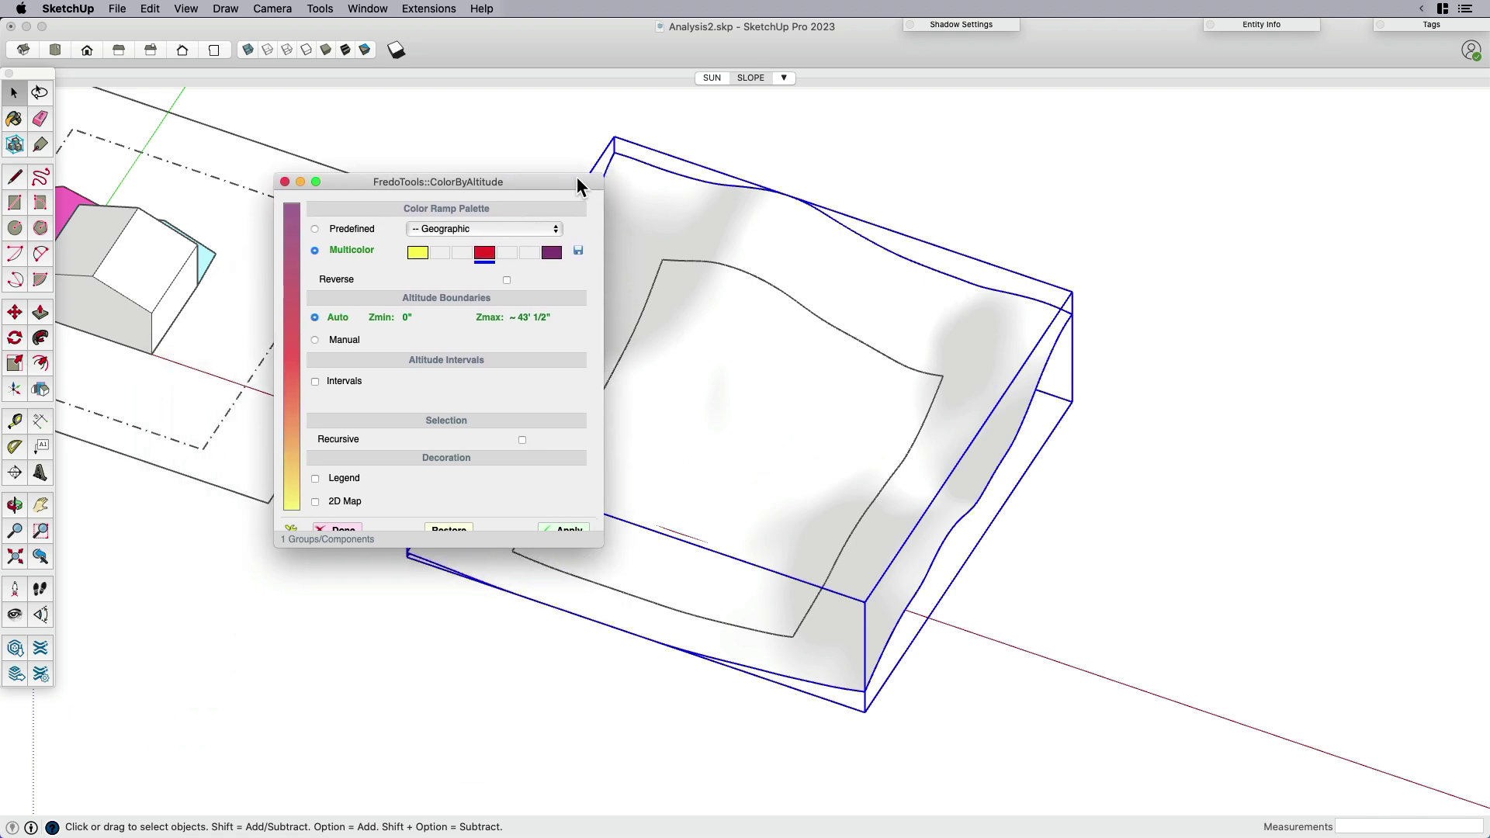
Try a blue end colour in the Color Selector, then restore purple and close the picker.
{"action": "left_click", "coordinate": [551, 256]}
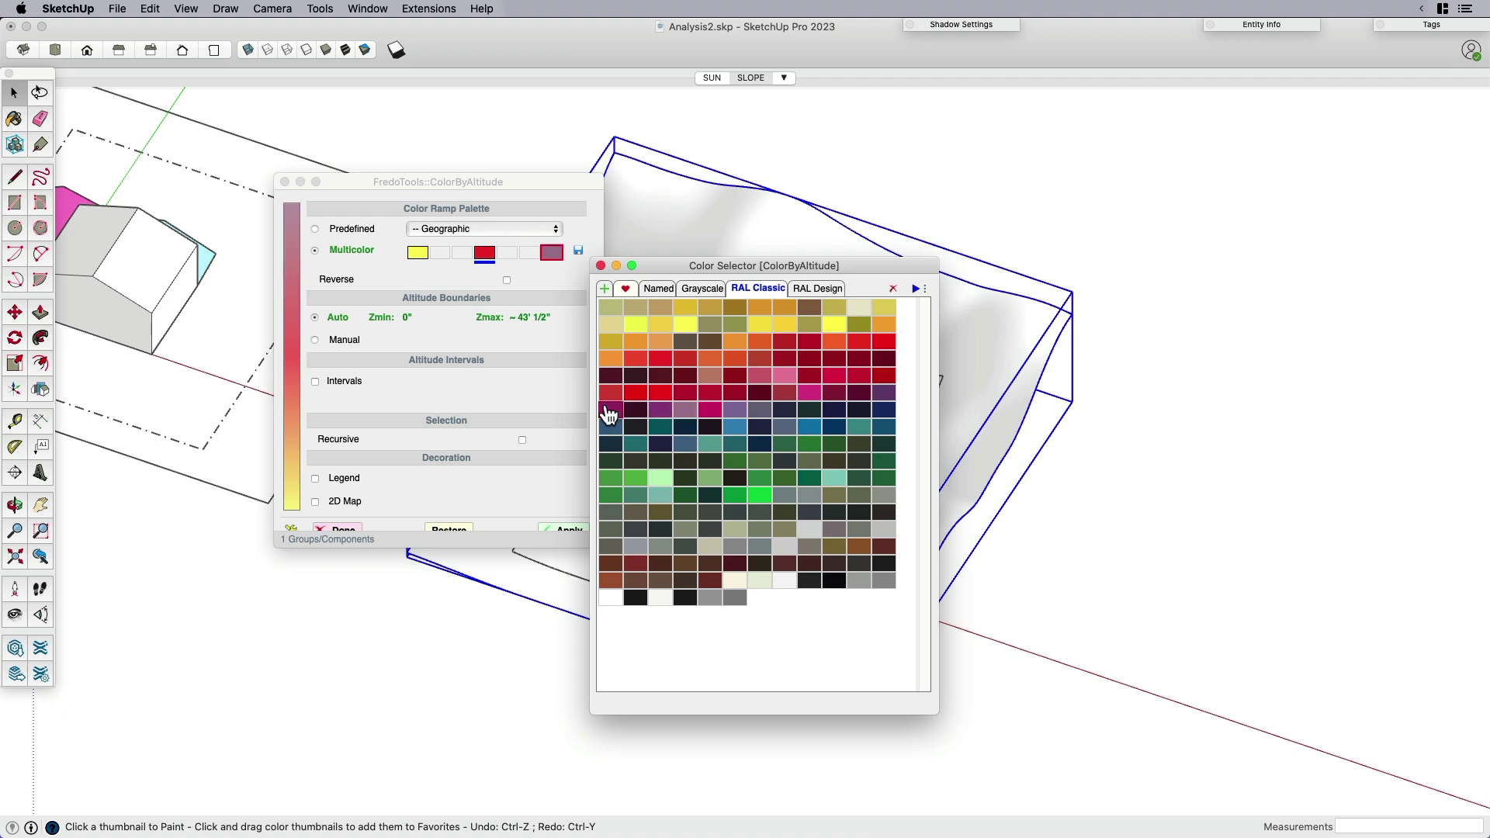
{"action": "left_click", "coordinate": [810, 427]}
{"action": "left_click", "coordinate": [658, 411]}
{"action": "left_click", "coordinate": [450, 220]}
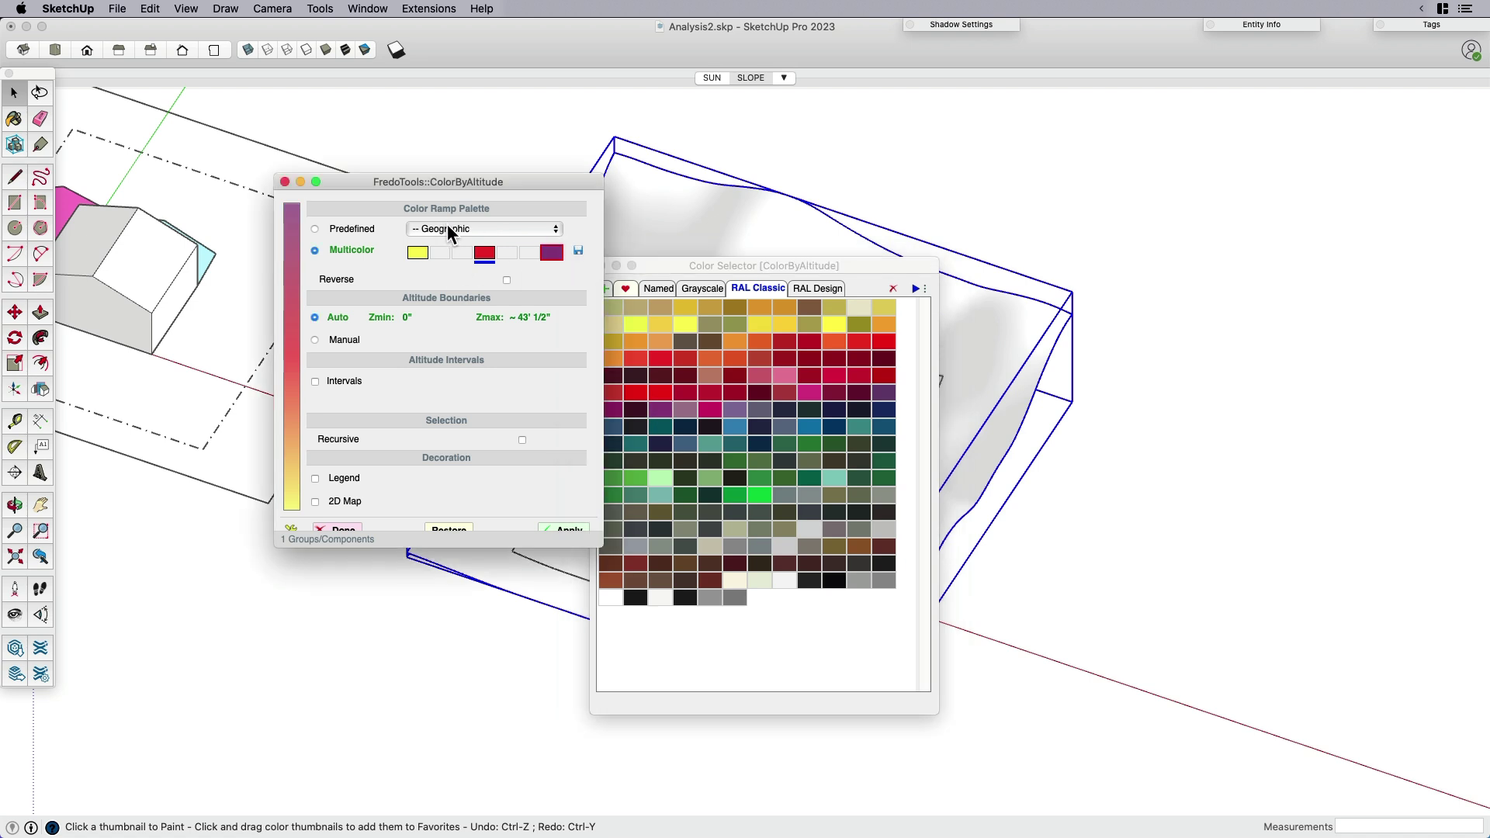
{"action": "left_click_drag", "start_coordinate": [653, 265], "coordinate": [686, 262]}
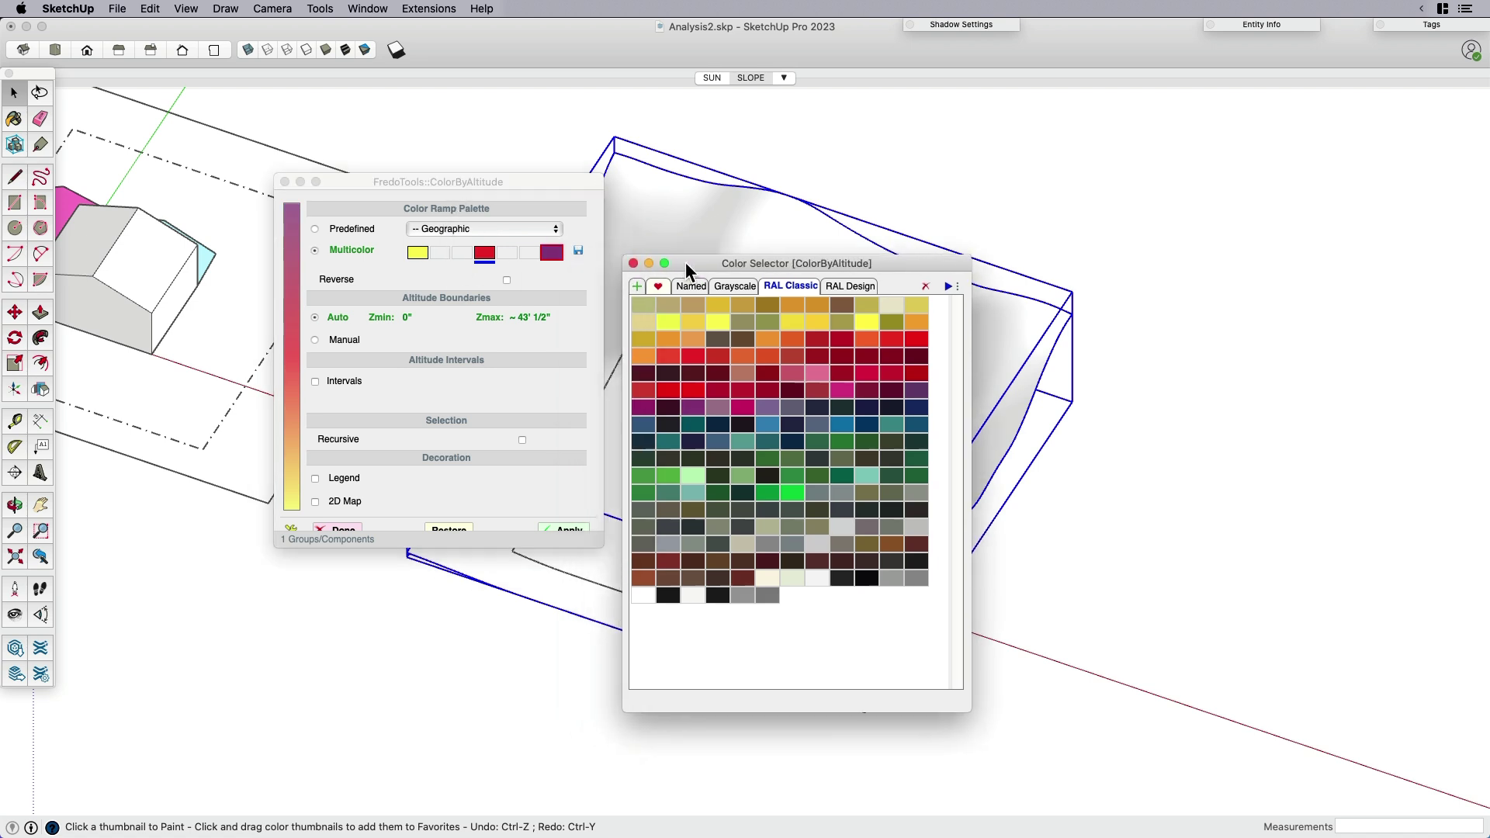
{"action": "left_click", "coordinate": [634, 260]}
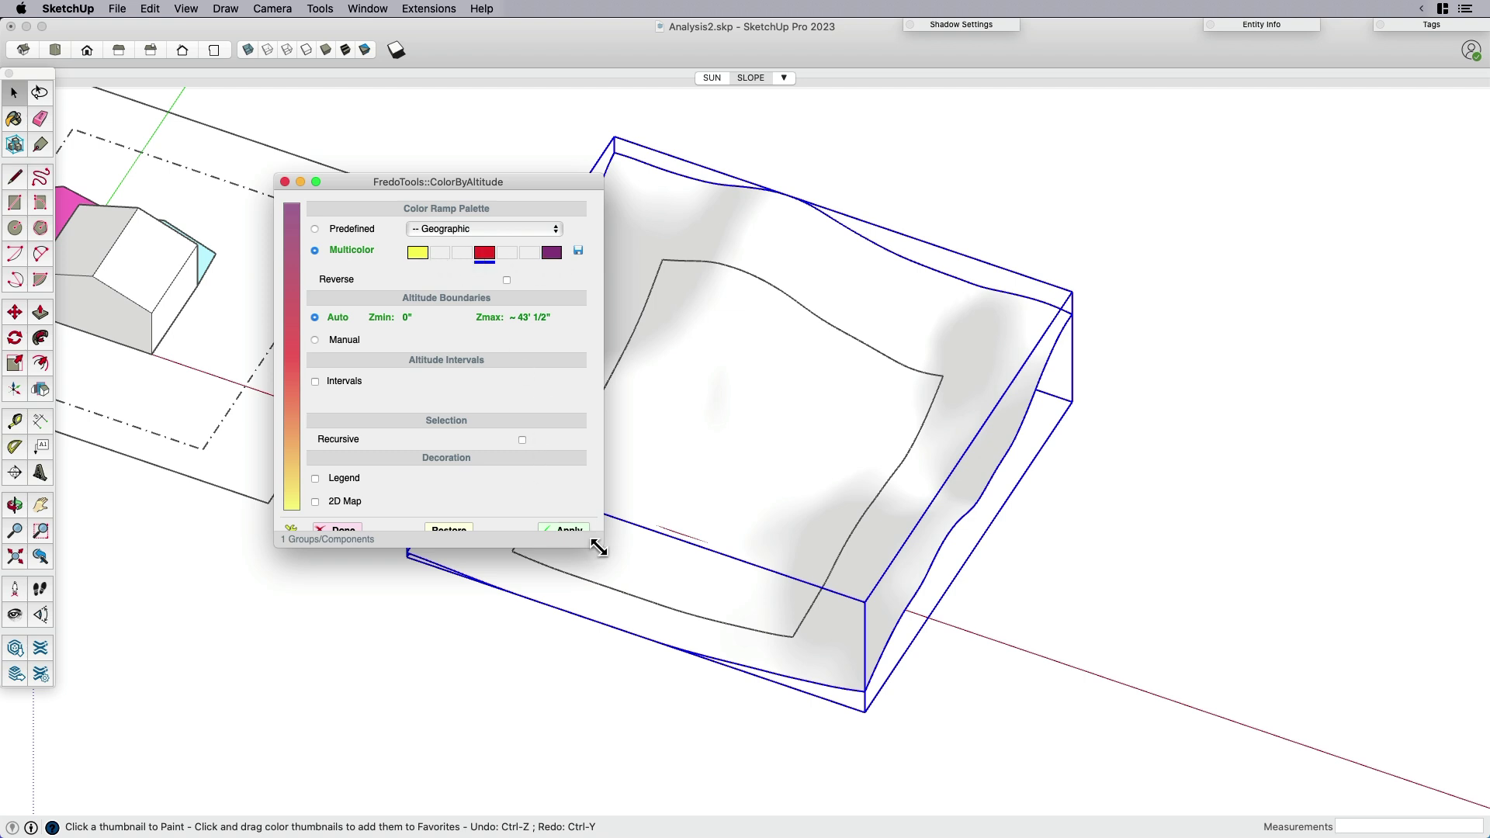
Enlarge the Color by Altitude dialog, apply the colours to the terrain, and close it.
{"action": "left_click_drag", "start_coordinate": [602, 546], "coordinate": [606, 604]}
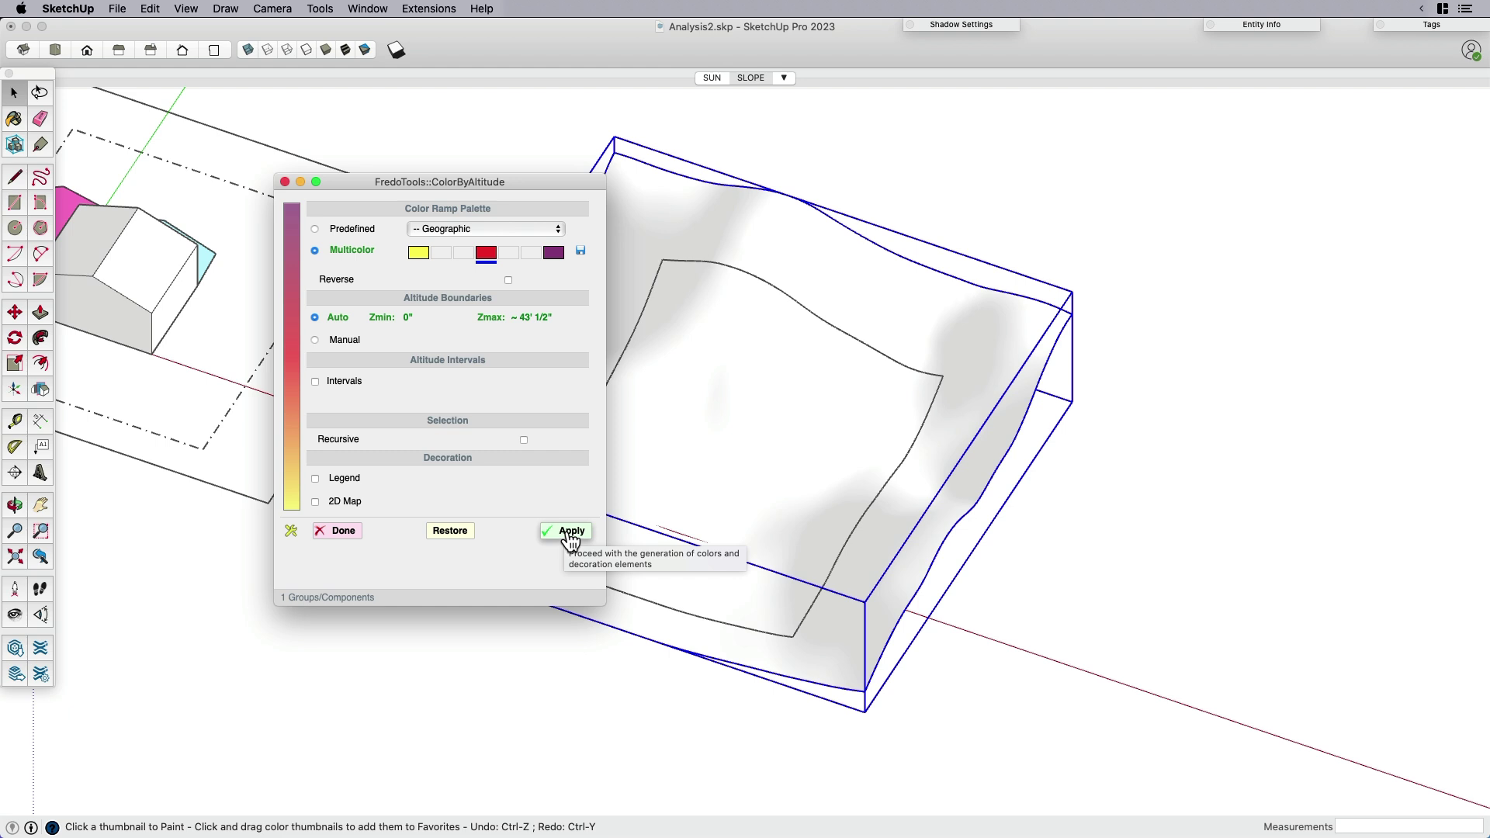
{"action": "left_click", "coordinate": [571, 532]}
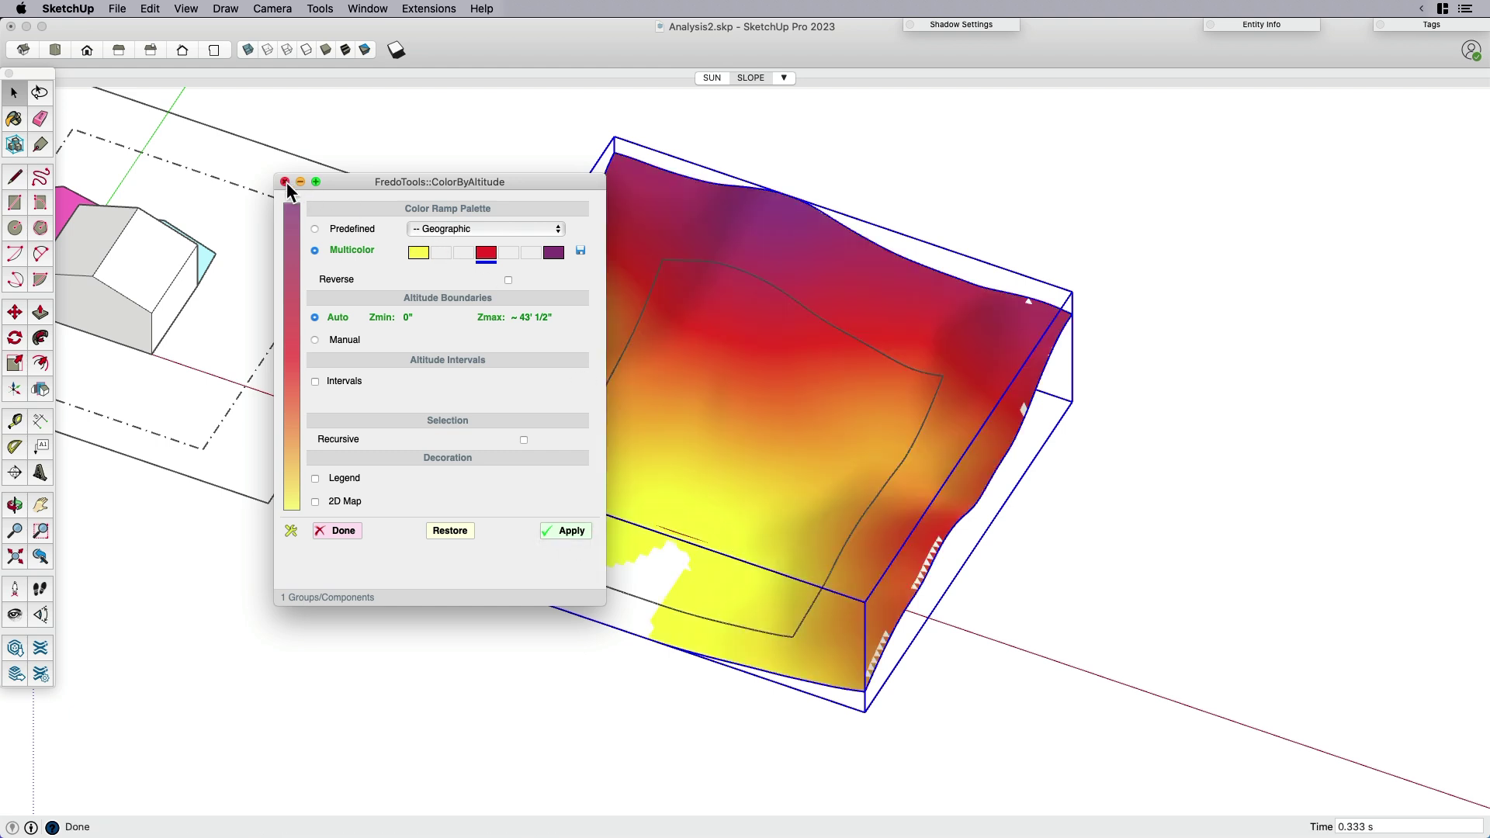
{"action": "left_click", "coordinate": [285, 181]}
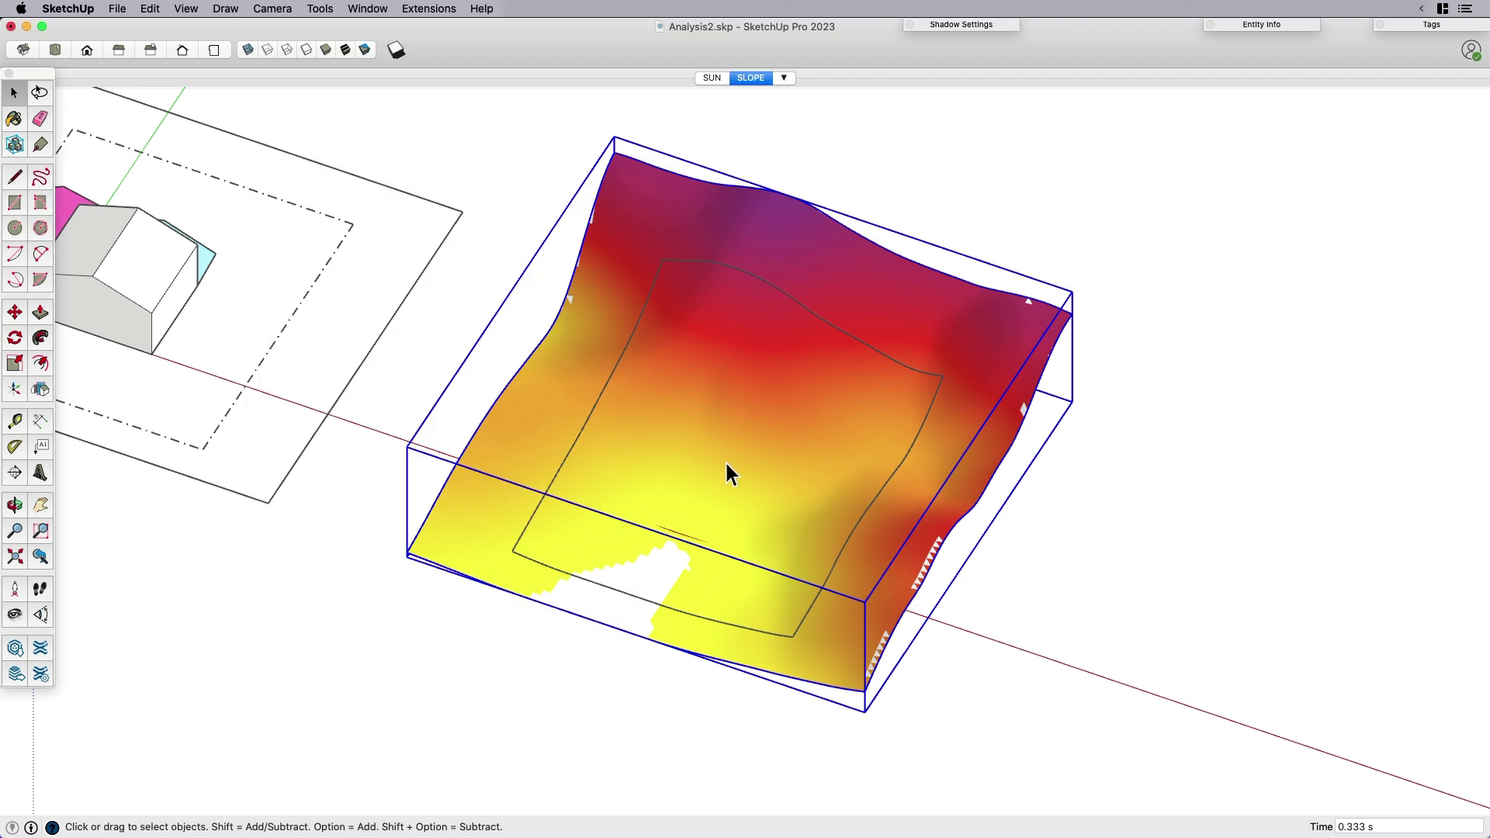
Switch to Top view and lower the Dark shading slider in Shadow Settings.
{"action": "key", "text": "super+2"}
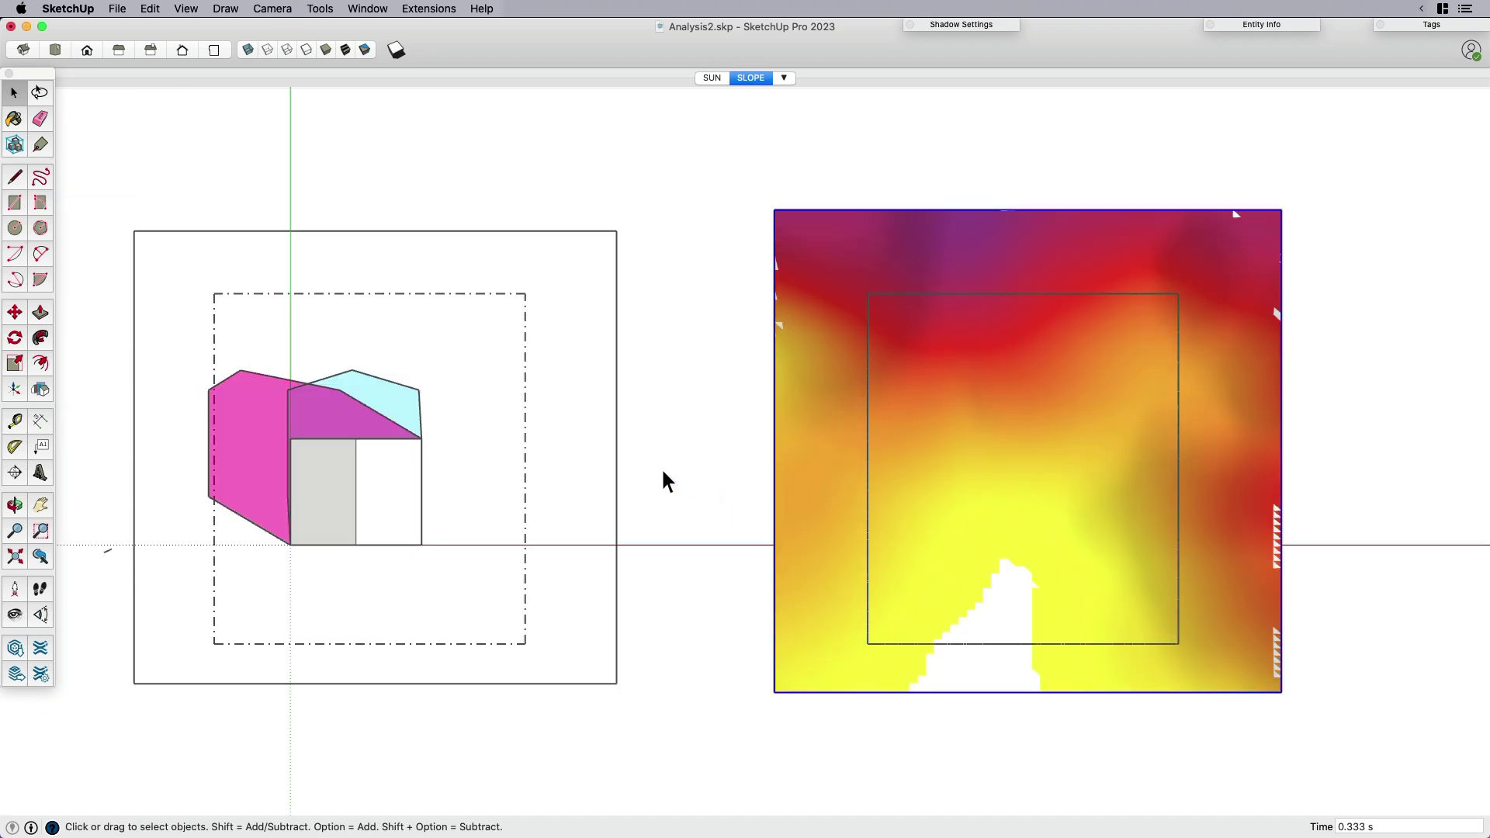
{"action": "middle_click_drag", "start_coordinate": [682, 486], "coordinate": [877, 528], "text": "shift"}
{"action": "left_click_drag", "start_coordinate": [877, 527], "coordinate": [741, 528]}
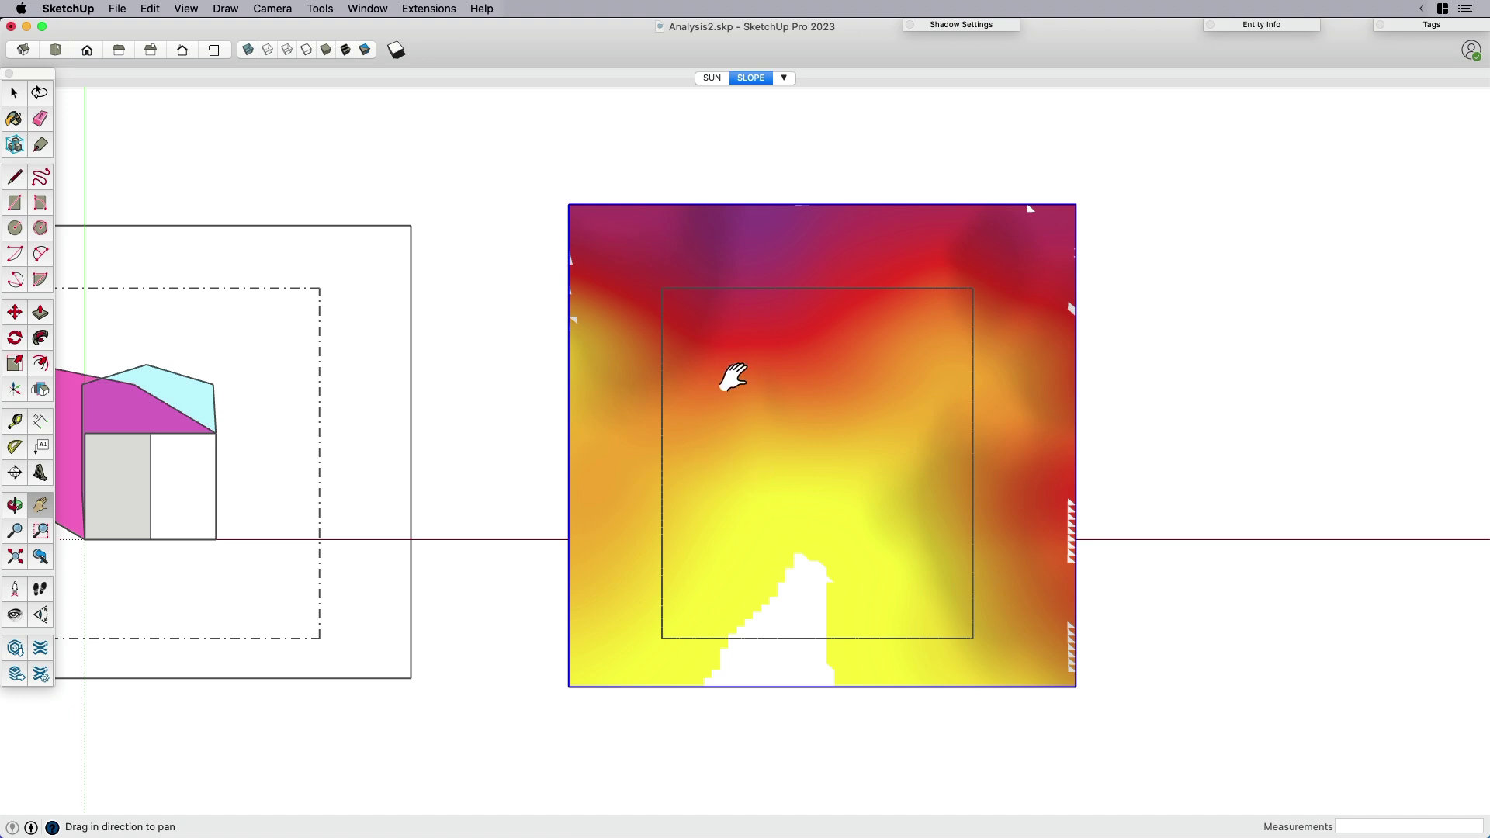
{"action": "left_click", "coordinate": [950, 24]}
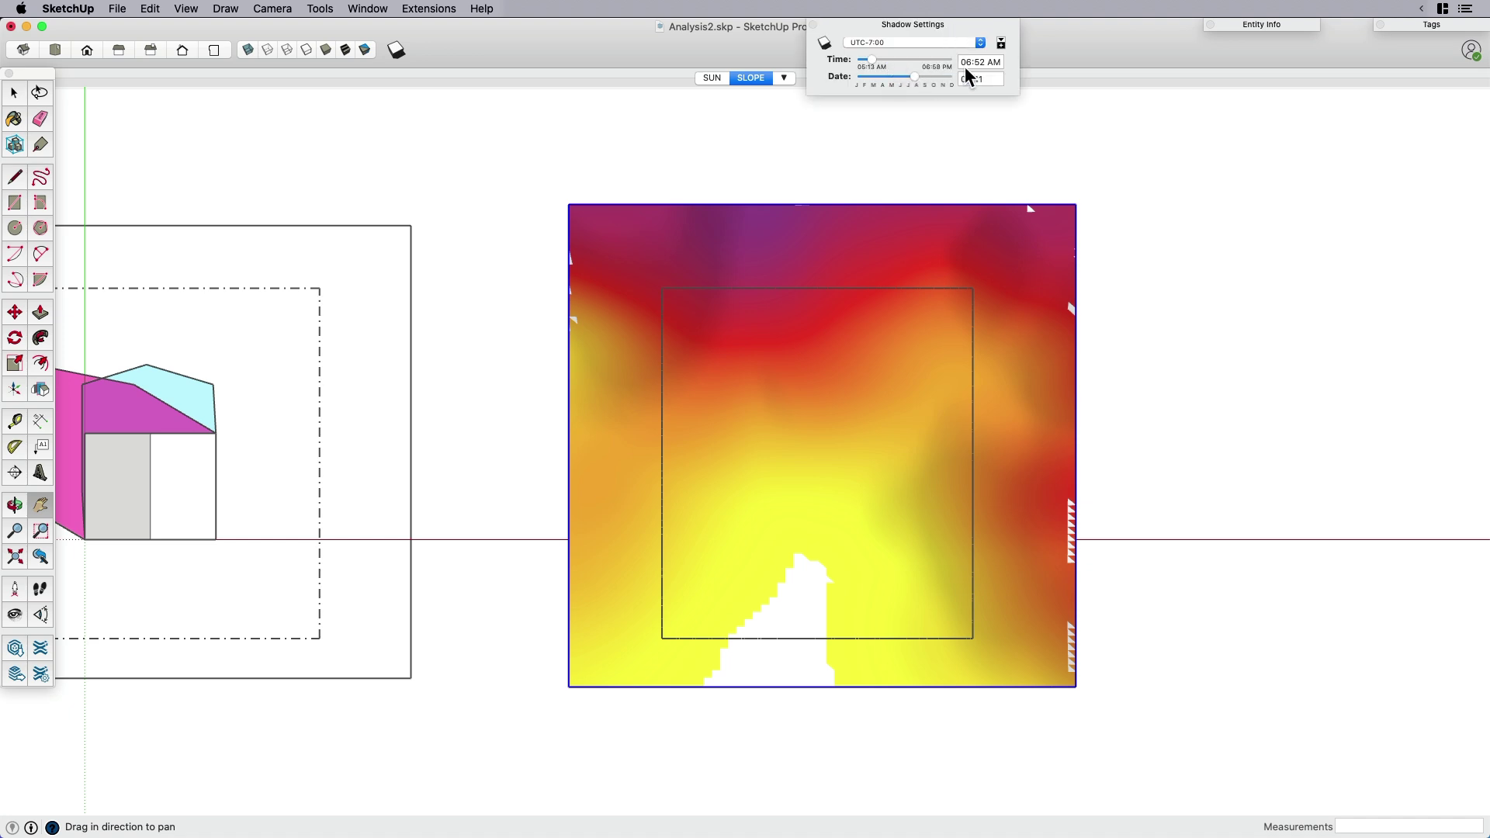
{"action": "left_click", "coordinate": [1000, 43]}
{"action": "left_click_drag", "start_coordinate": [925, 124], "coordinate": [951, 123]}
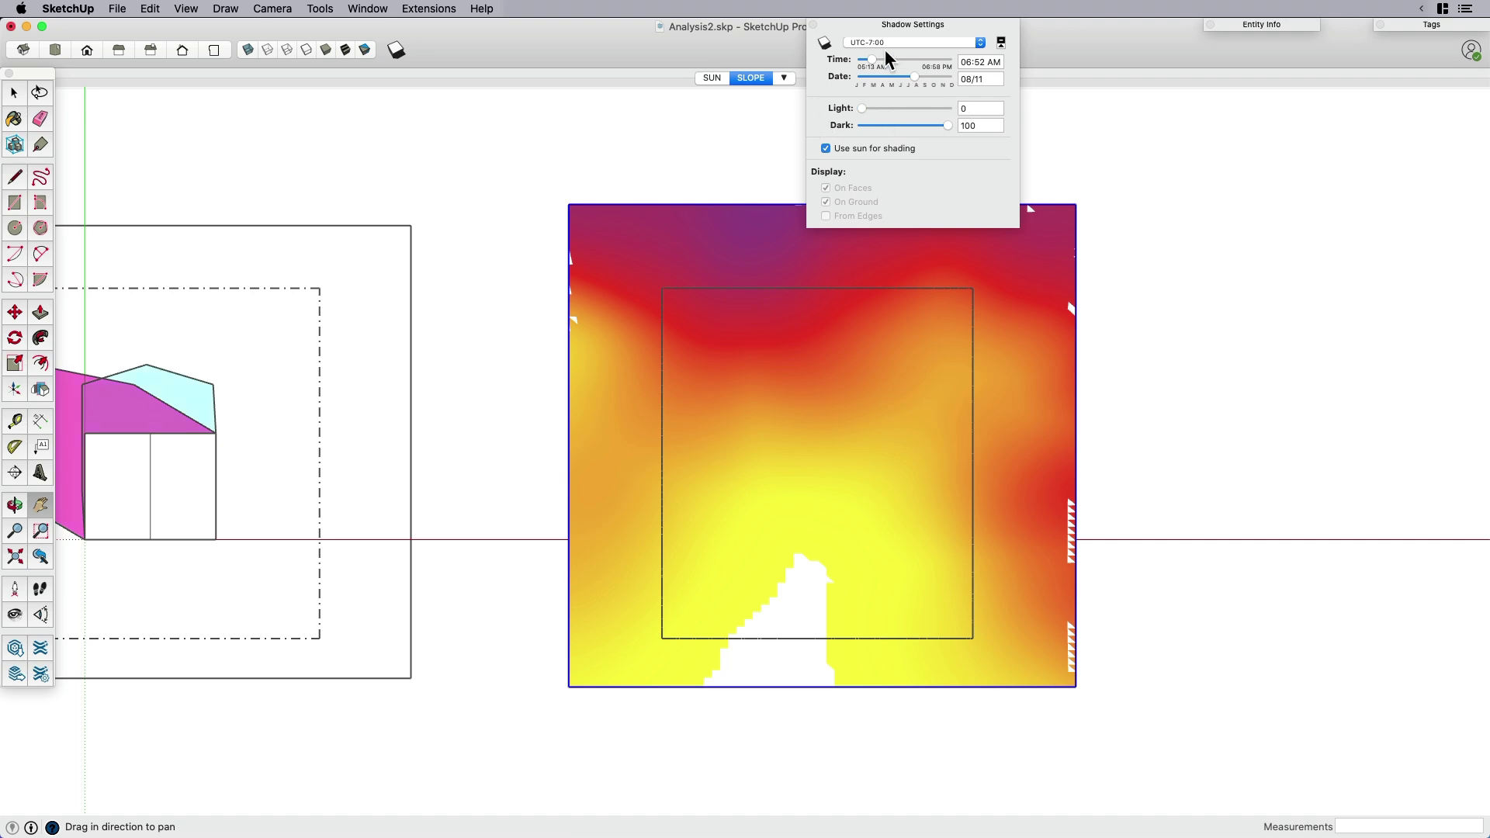
{"action": "left_click", "coordinate": [922, 24]}
Return to Top view, pan left, and start a Move copy of the terrain with Option.
{"action": "middle_click_drag", "start_coordinate": [876, 462], "coordinate": [705, 416]}
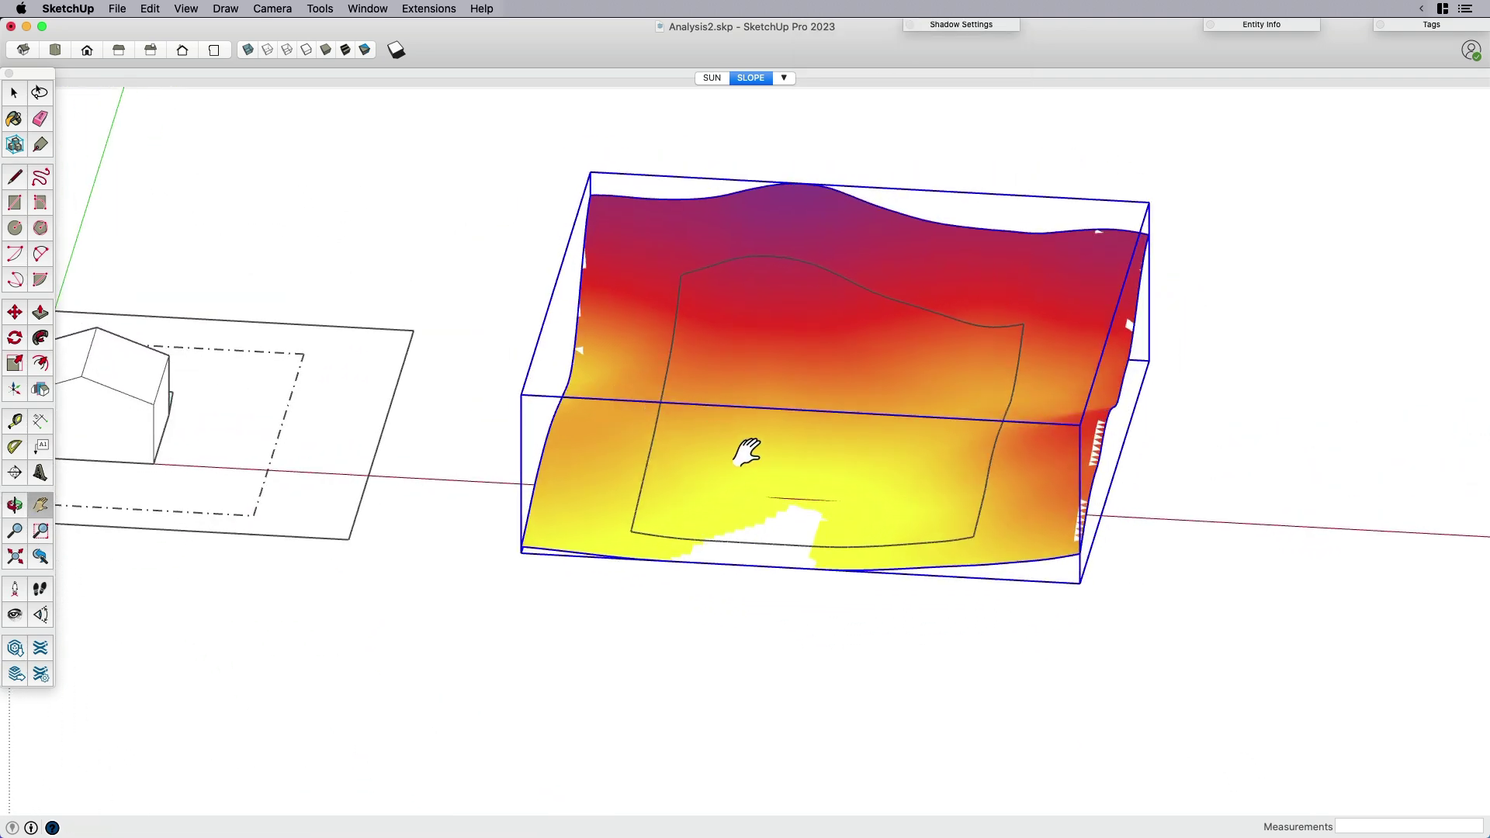
{"action": "key", "text": "super+2"}
{"action": "middle_click_drag", "start_coordinate": [775, 475], "coordinate": [545, 453], "text": "shift"}
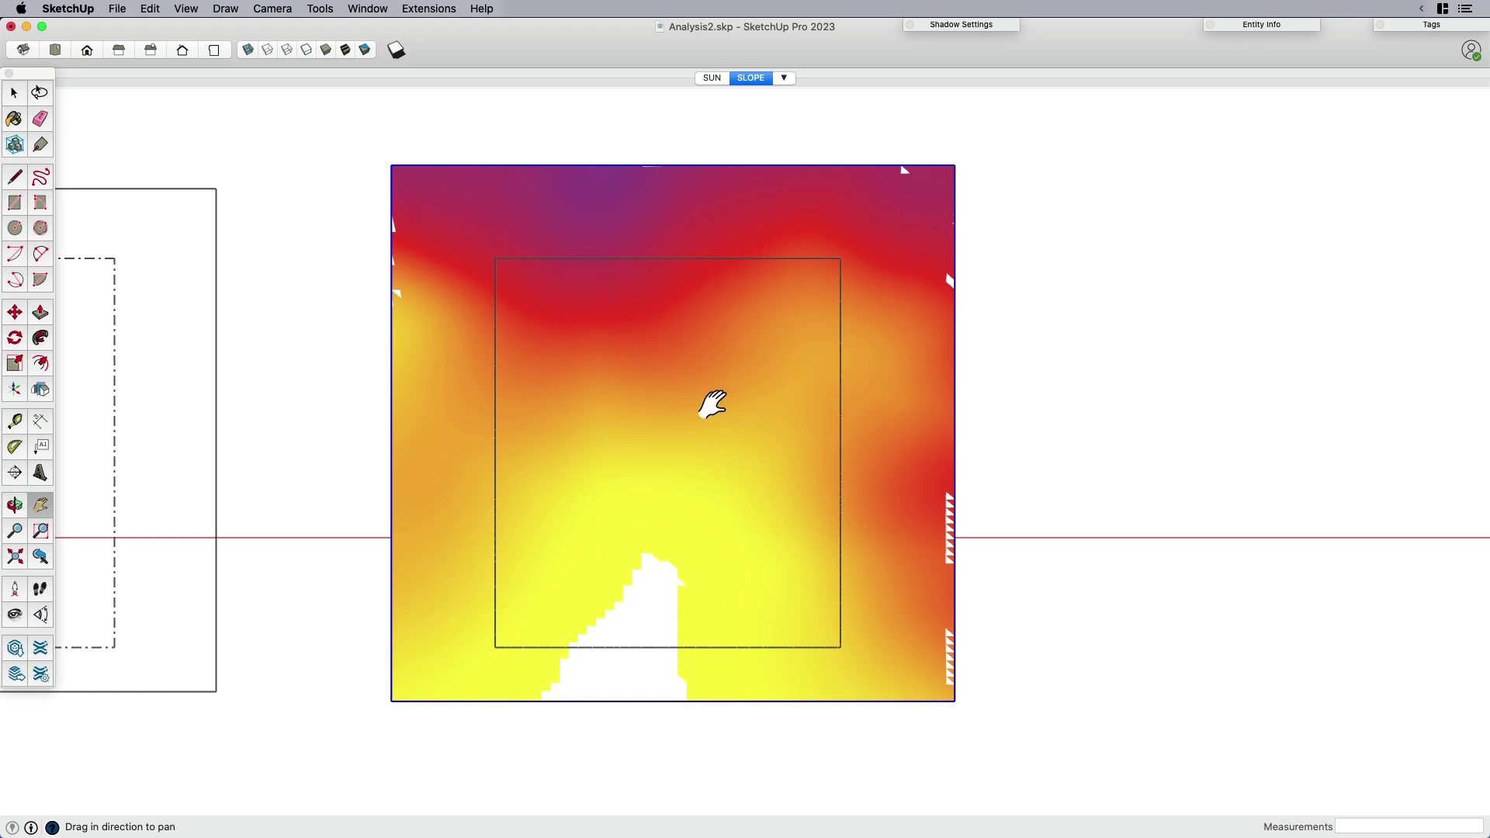
{"action": "scroll", "coordinate": [825, 525], "scroll_direction": "down", "scroll_amount": 2}
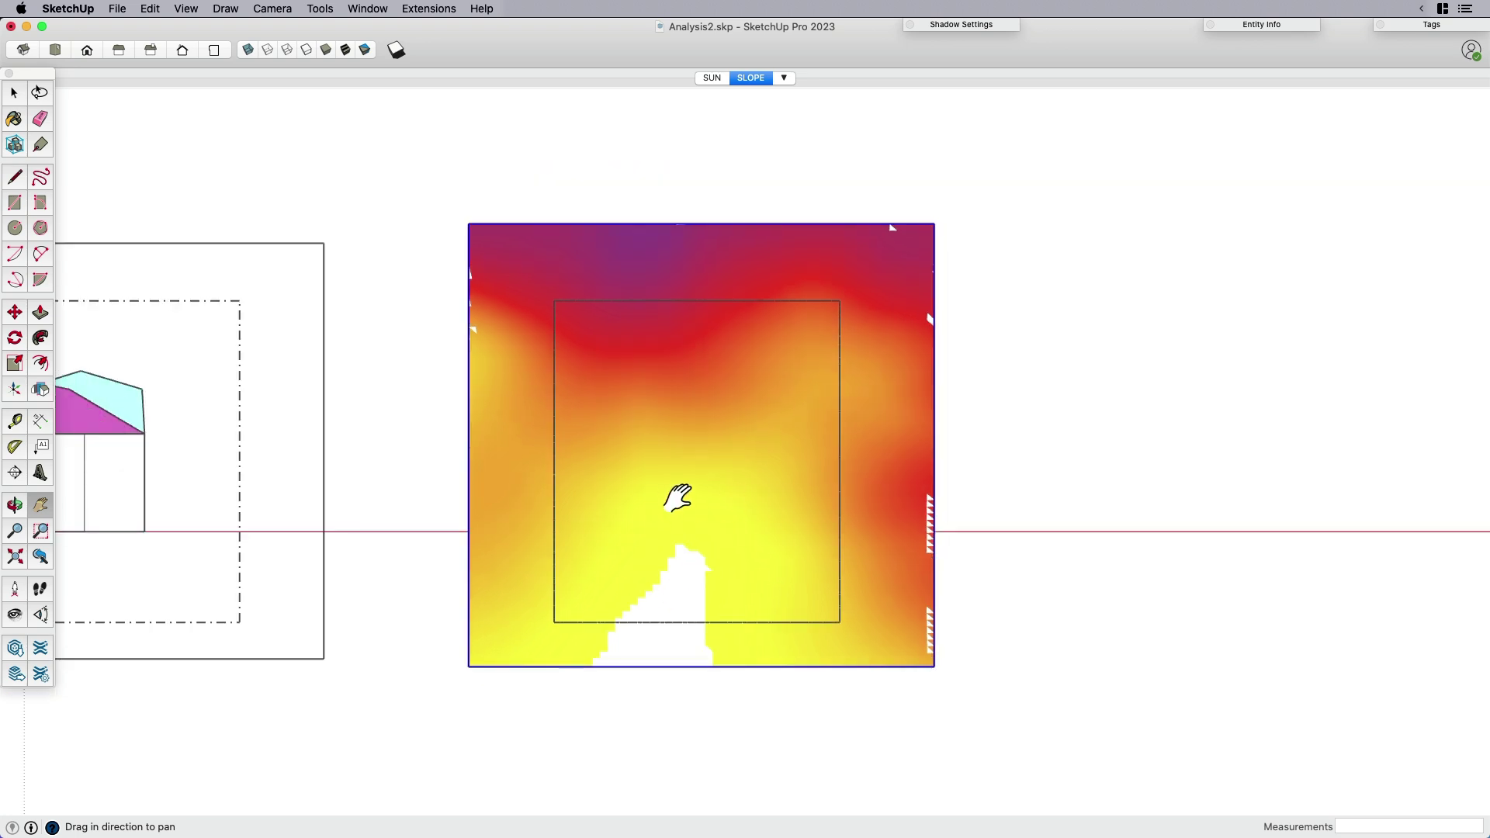
{"action": "key", "text": "space"}
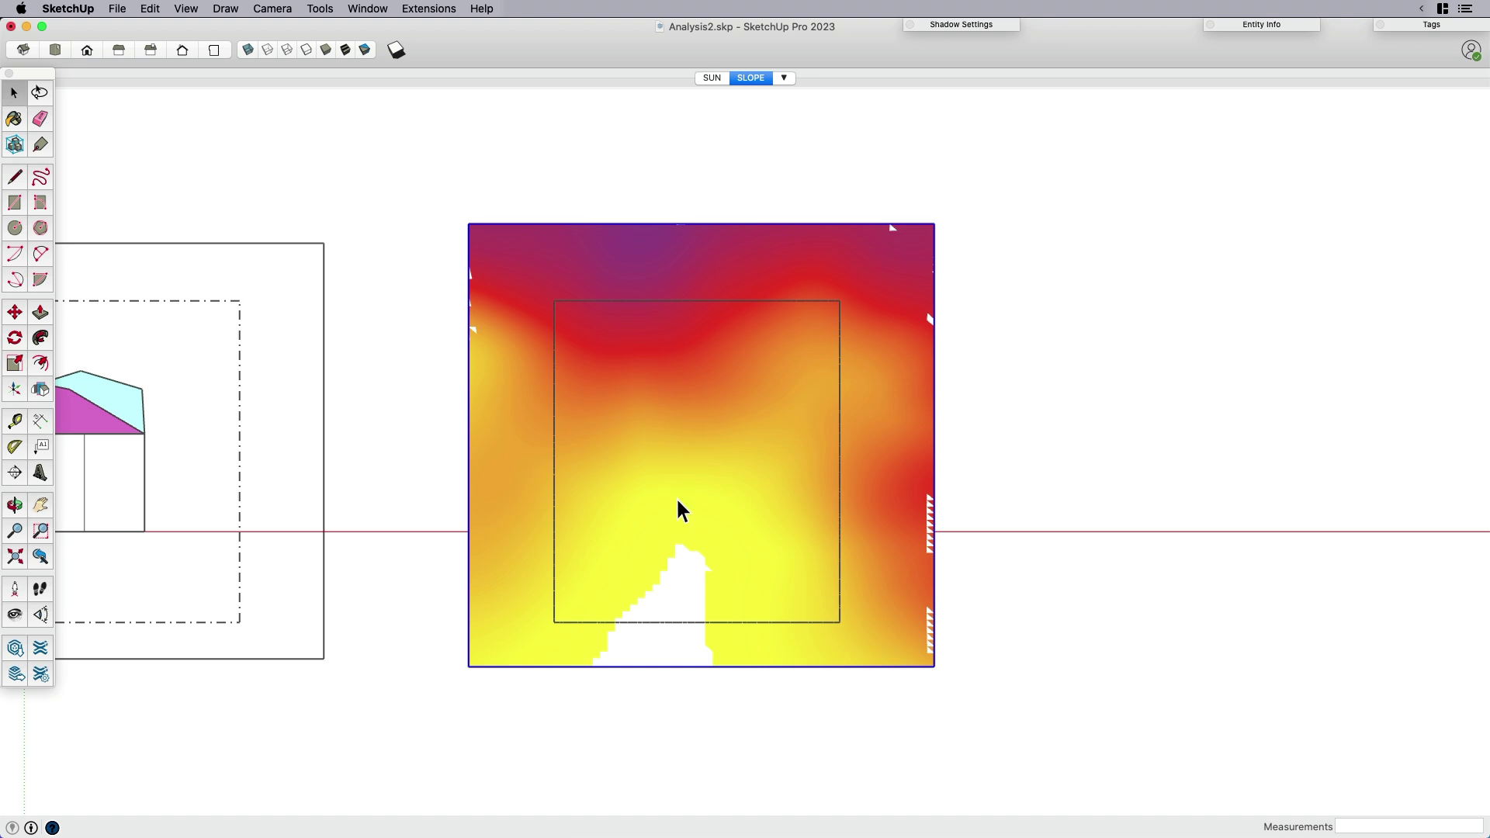
{"action": "key", "text": "m"}
{"action": "scroll", "coordinate": [678, 505], "scroll_direction": "down", "scroll_amount": 2}
{"action": "key", "text": "alt"}
Place the terrain copy to the right of the original terrain.
{"action": "left_click", "coordinate": [688, 683]}
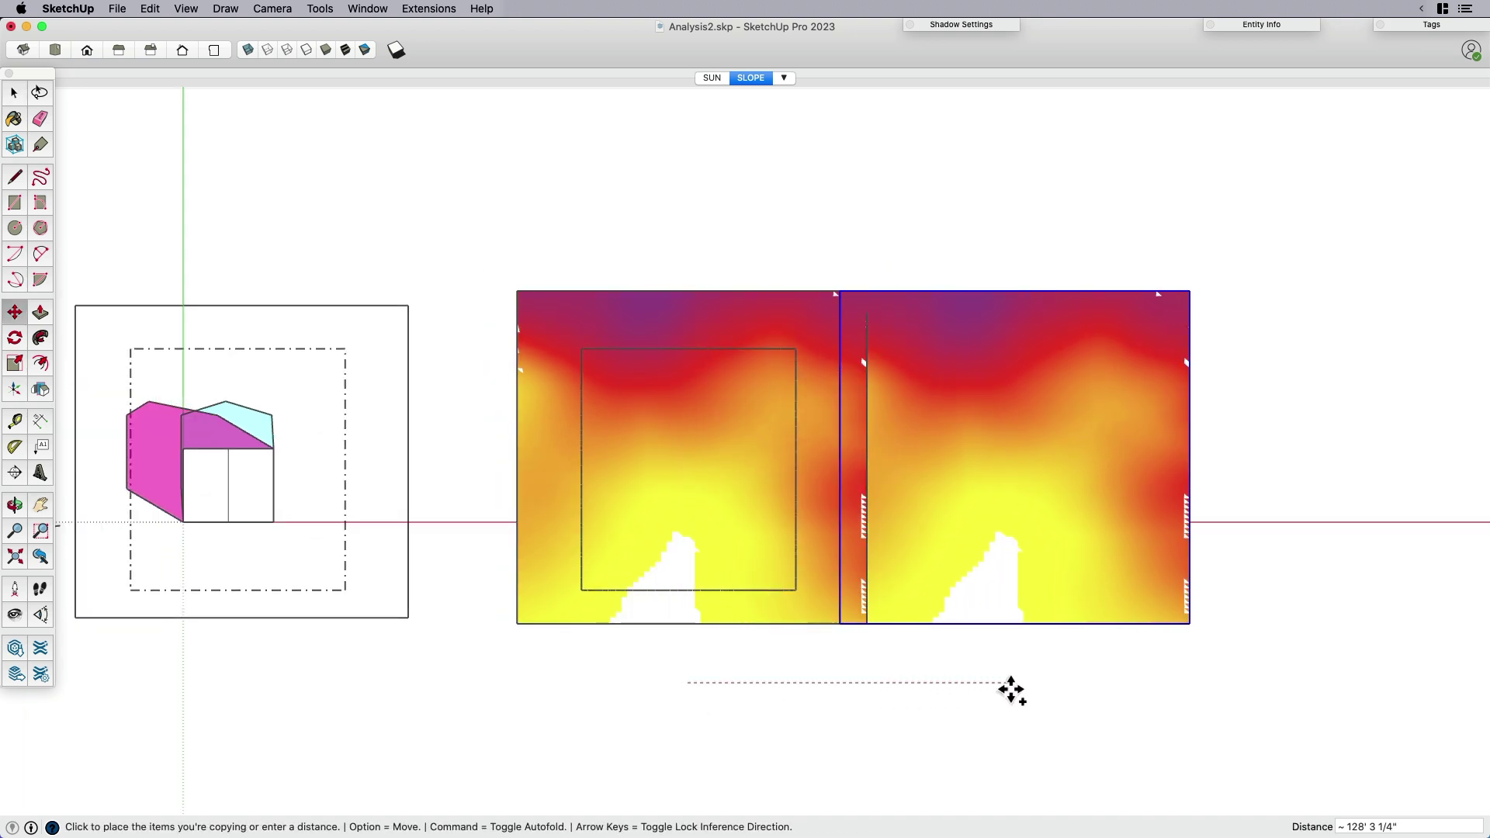
{"action": "left_click", "coordinate": [1052, 691]}
{"action": "middle_click_drag", "start_coordinate": [856, 627], "coordinate": [938, 385], "text": "shift"}
{"action": "key", "text": "h"}
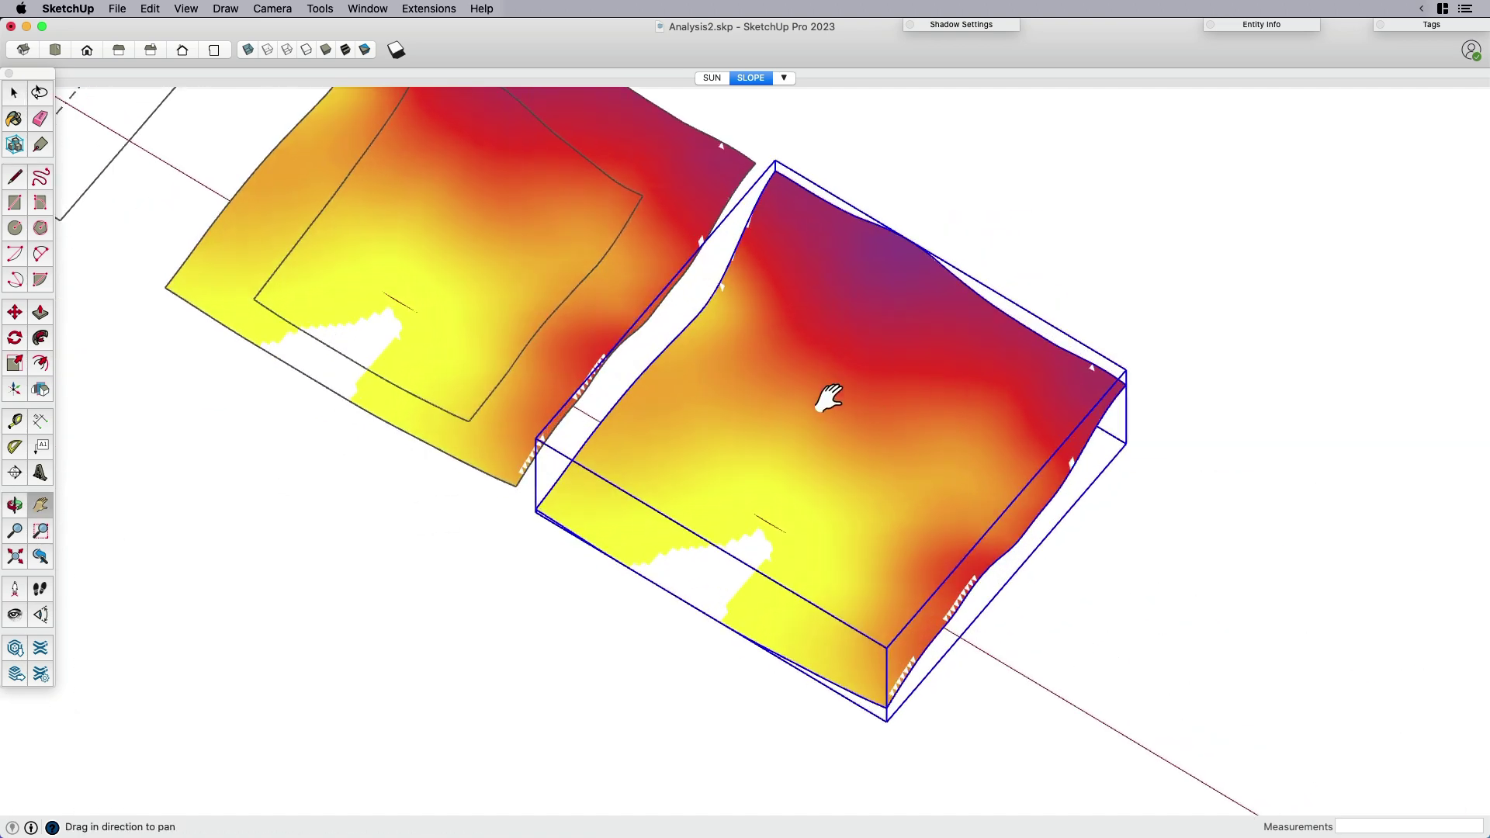
Strip the materials from the terrain copy's surface inside its group, leaving it white.
{"action": "left_click", "coordinate": [447, 10]}
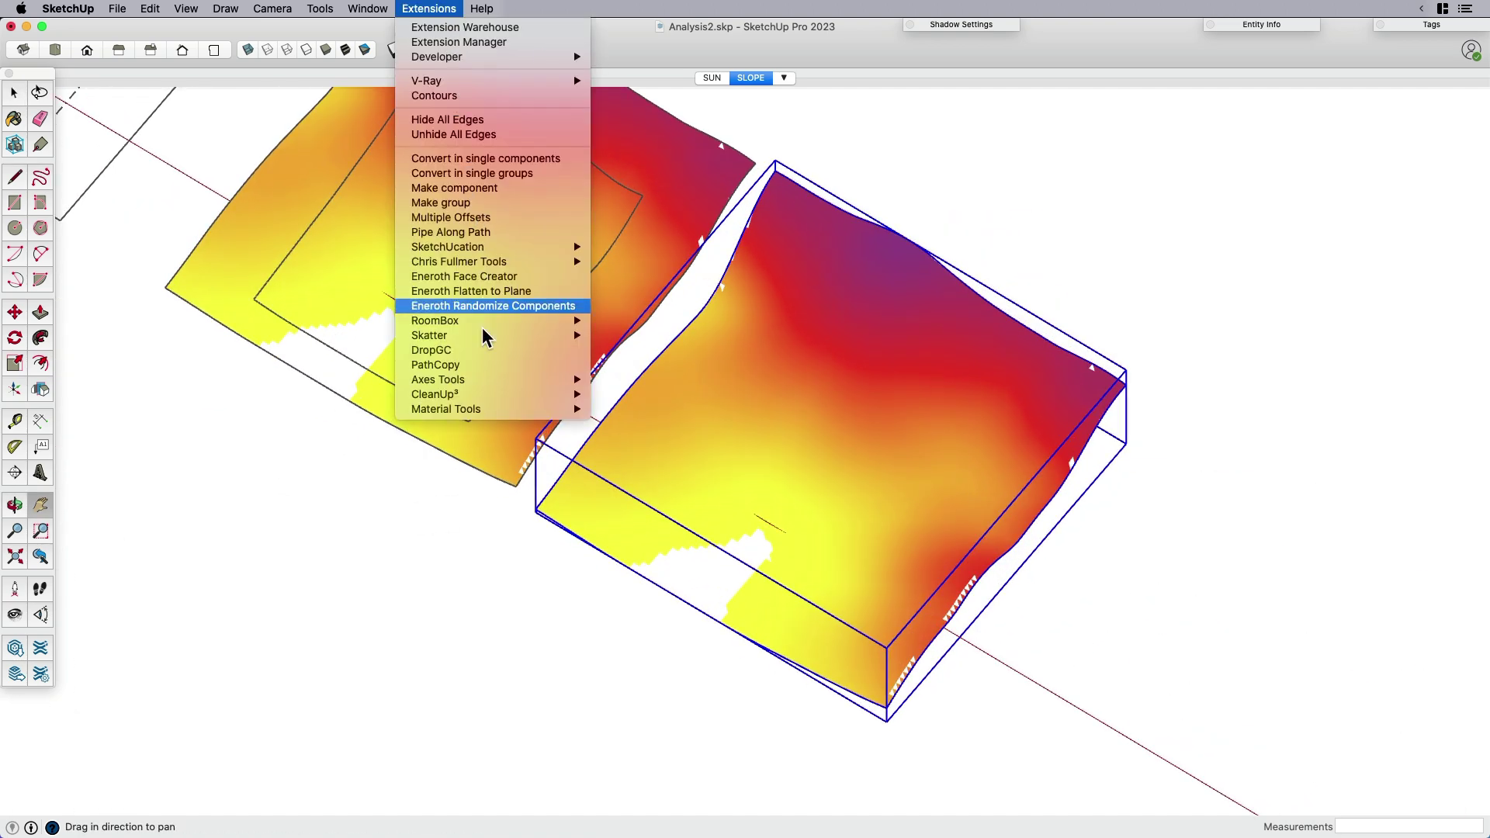
{"action": "mouse_move", "coordinate": [481, 409]}
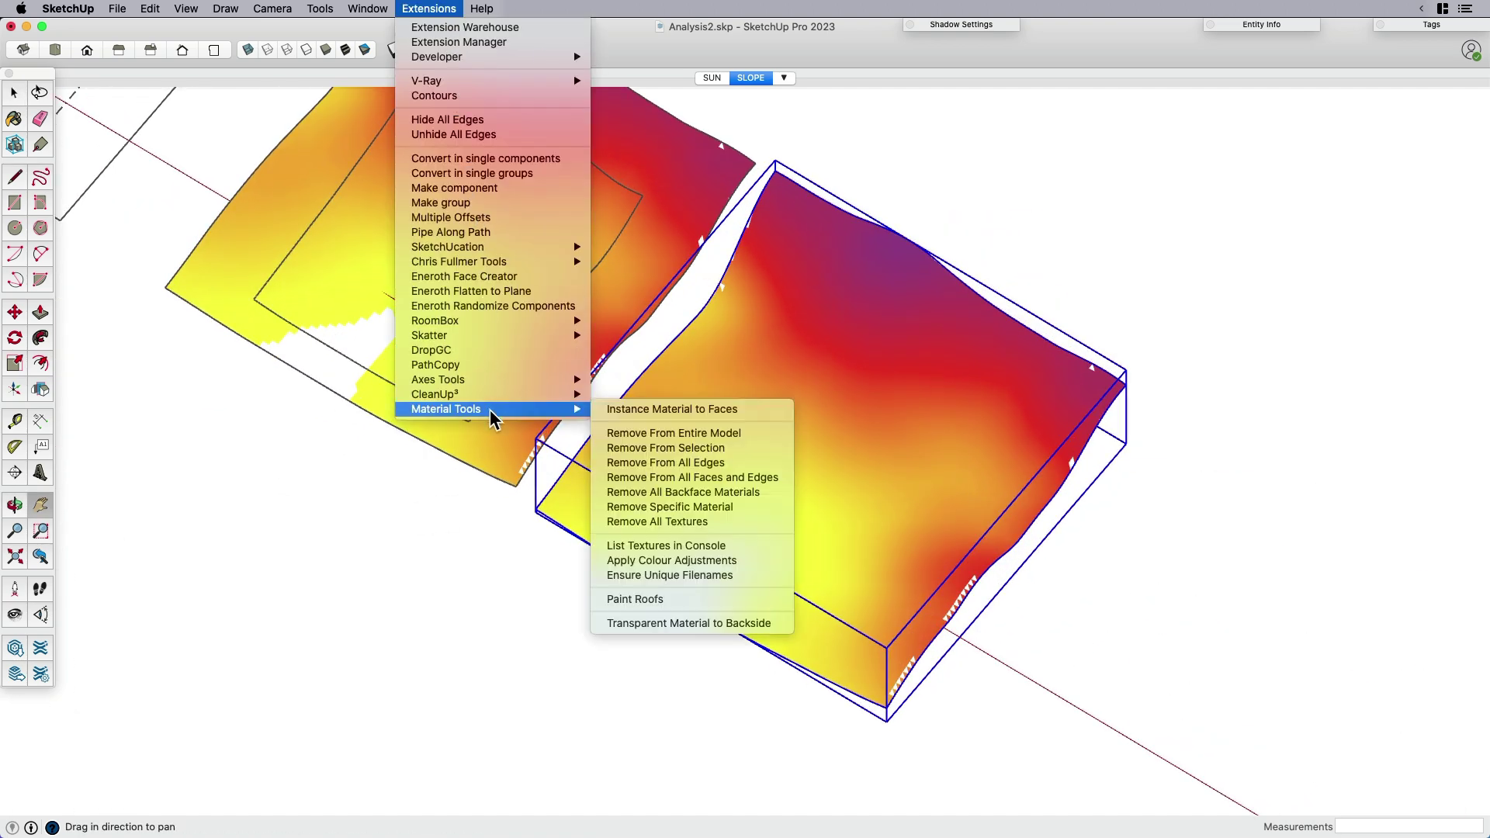
{"action": "left_click", "coordinate": [682, 448]}
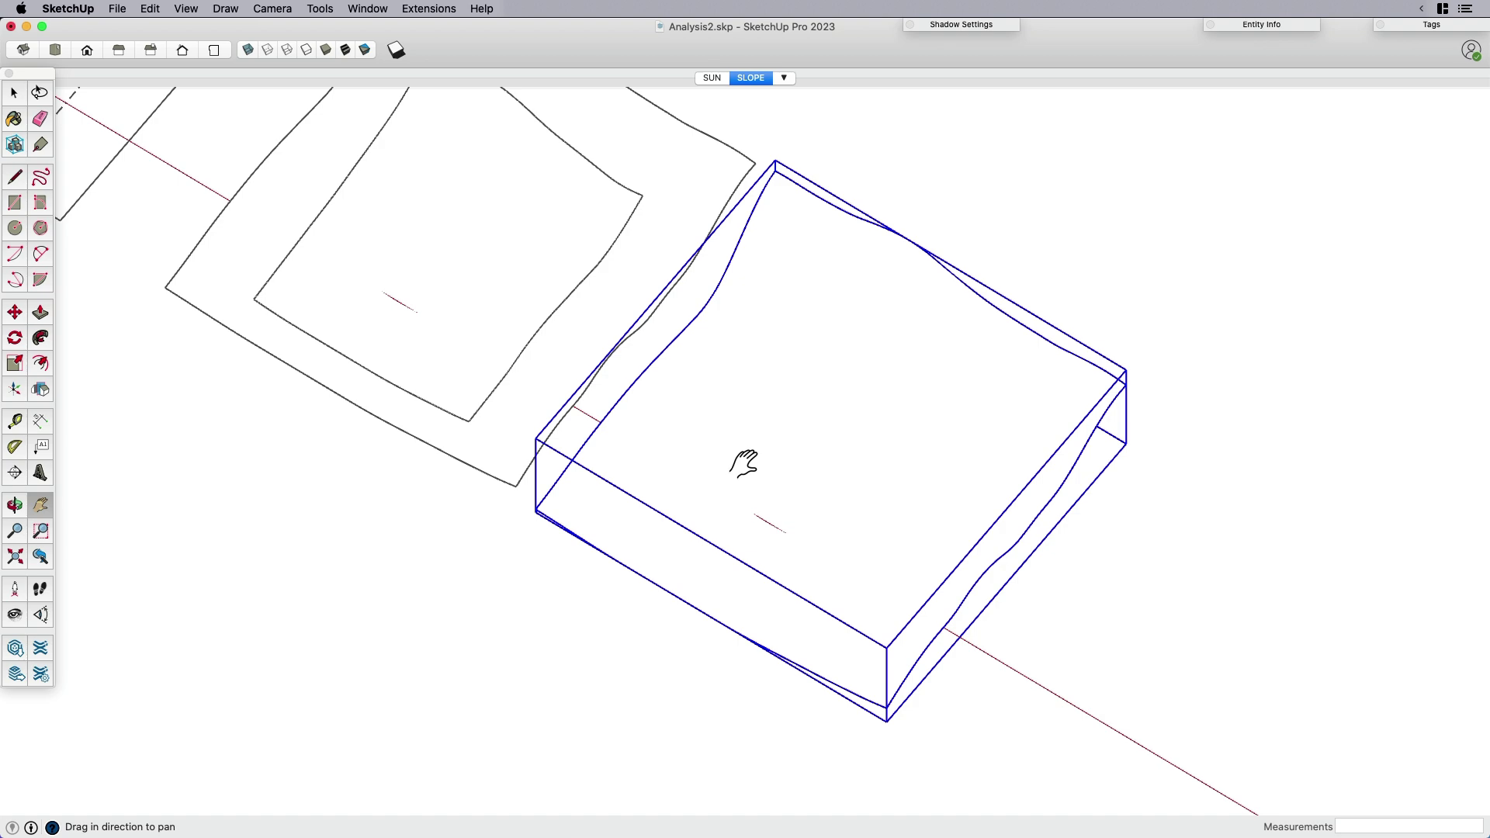
{"action": "key", "text": "super+z"}
{"action": "key", "text": "space"}
{"action": "double_click", "coordinate": [776, 424]}
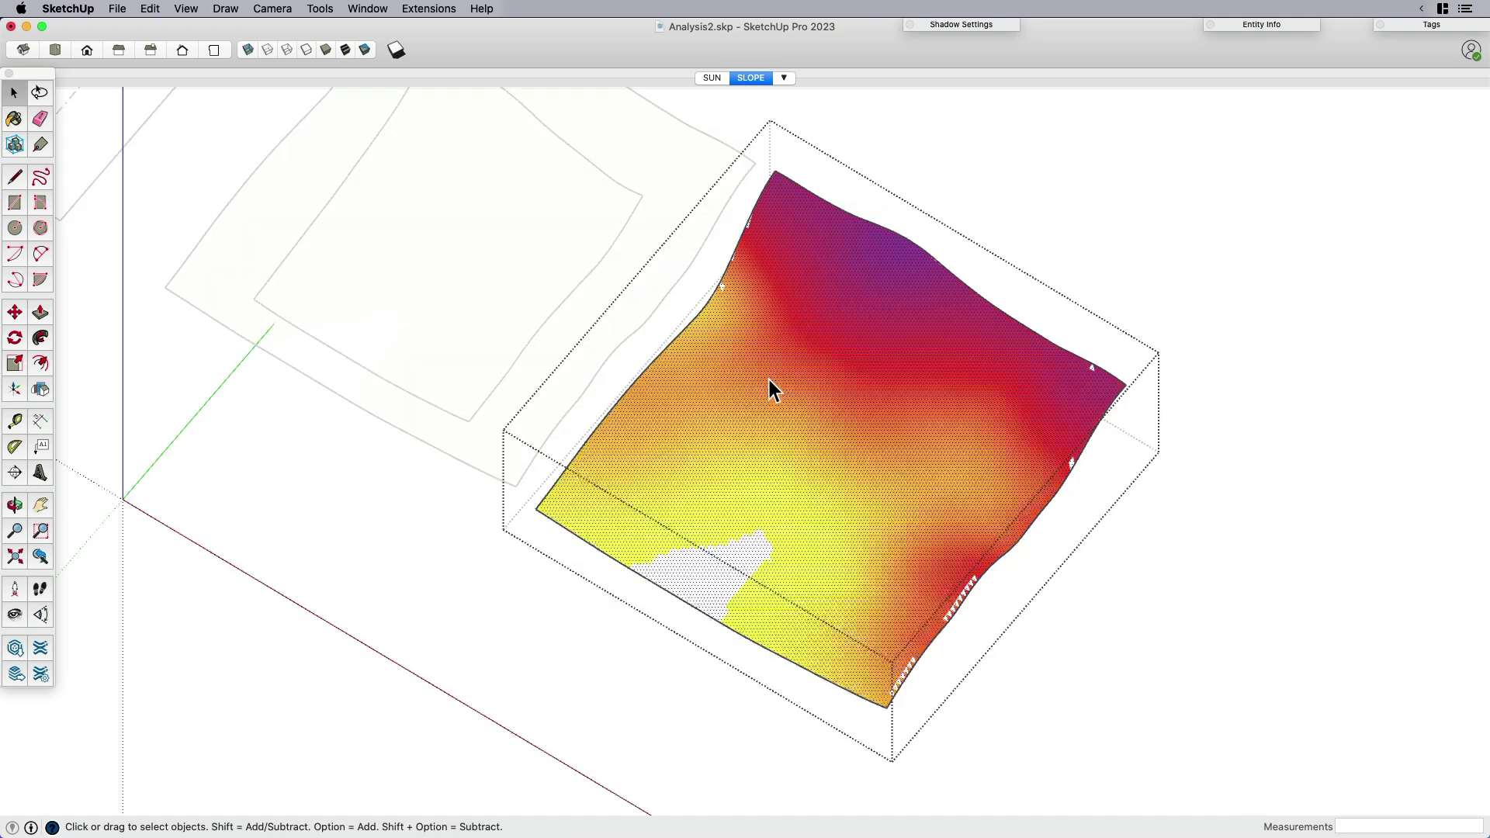
{"action": "left_click", "coordinate": [428, 11]}
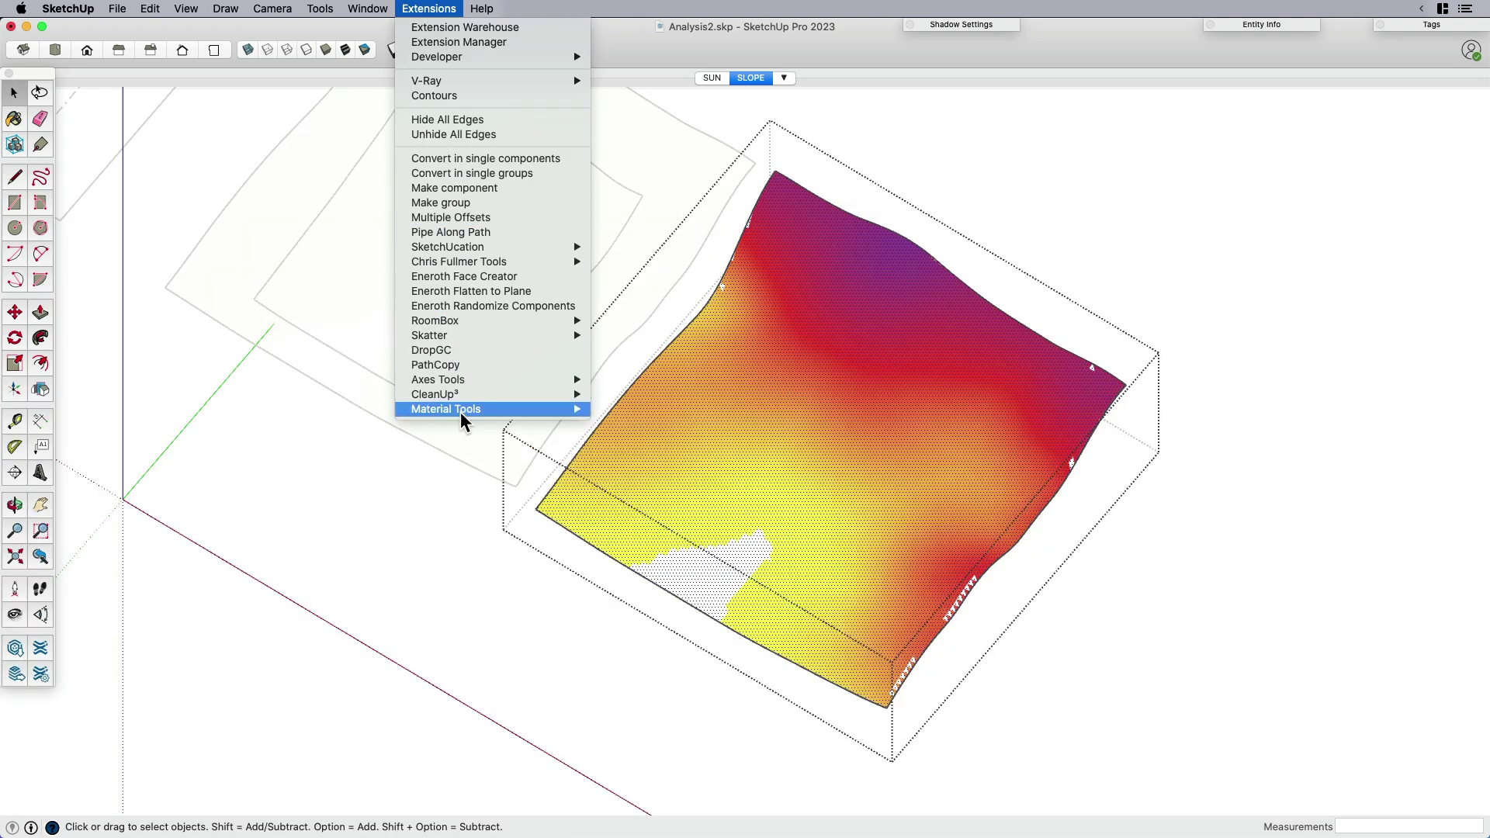
{"action": "mouse_move", "coordinate": [558, 411]}
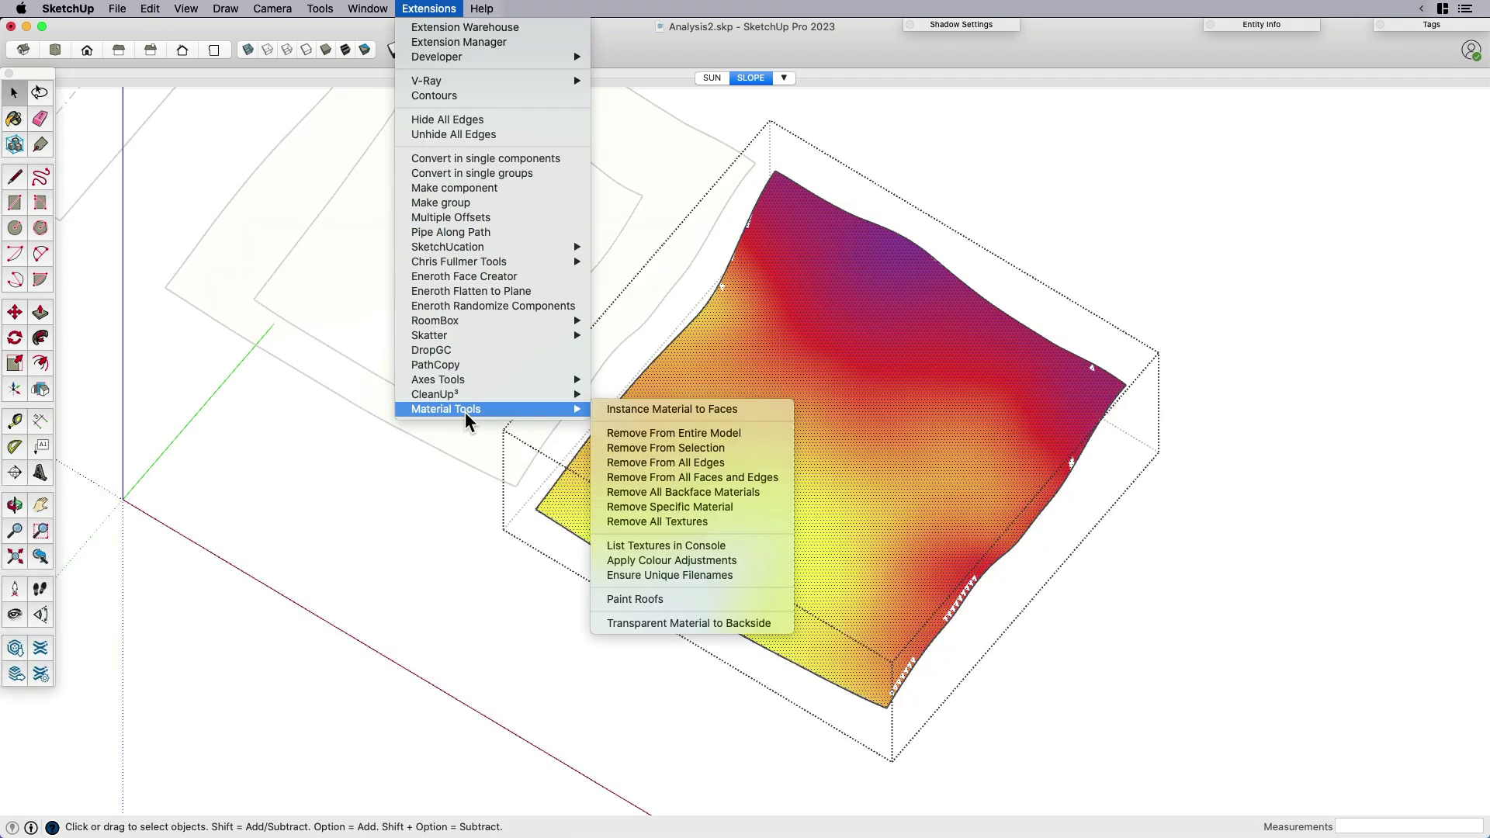
{"action": "left_click", "coordinate": [687, 449]}
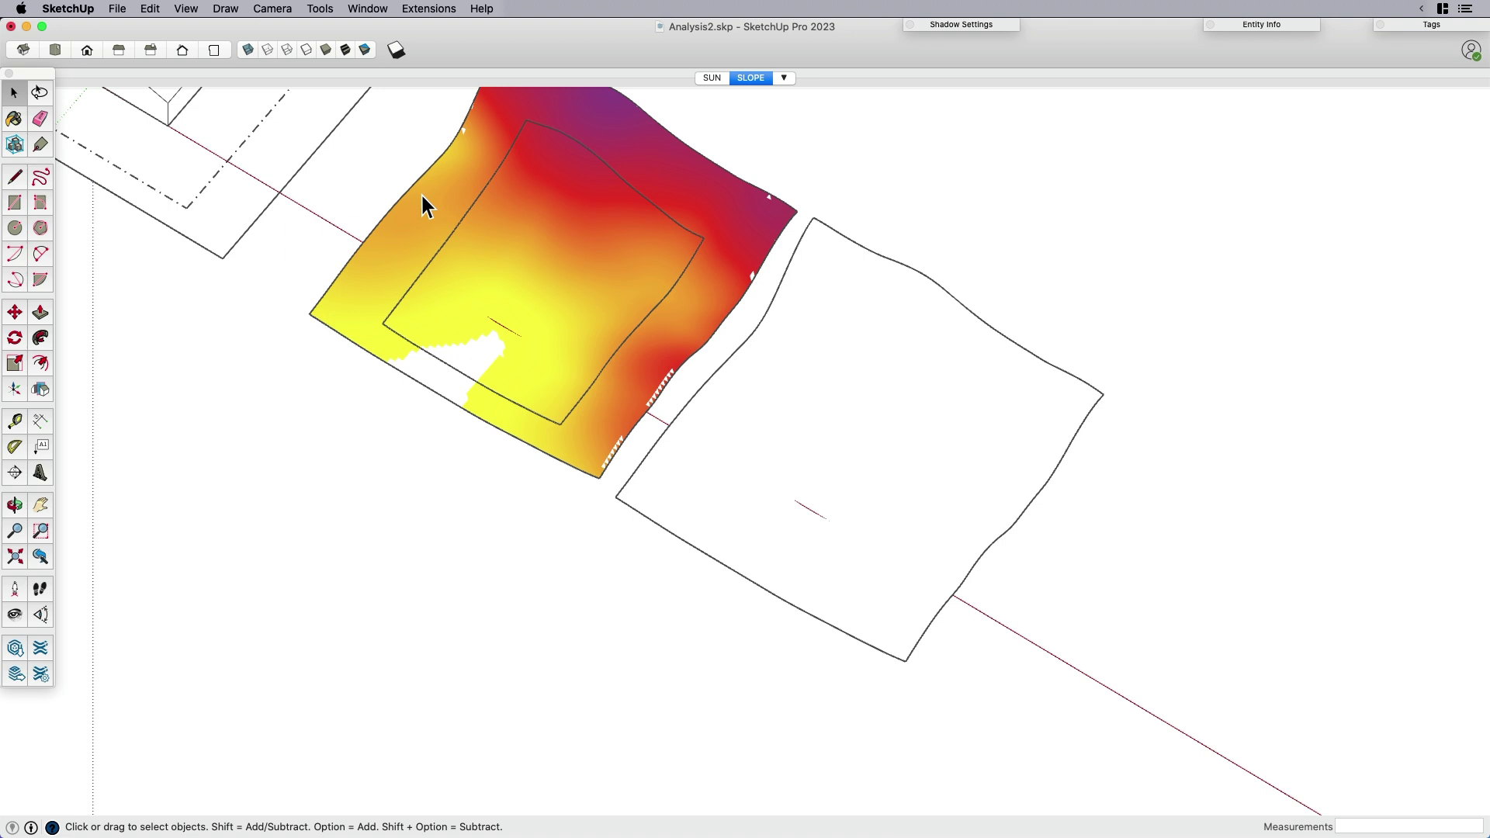
Select the uncoloured terrain copy and launch Fredo Tools > Color by Slope.
{"action": "left_click", "coordinate": [795, 456]}
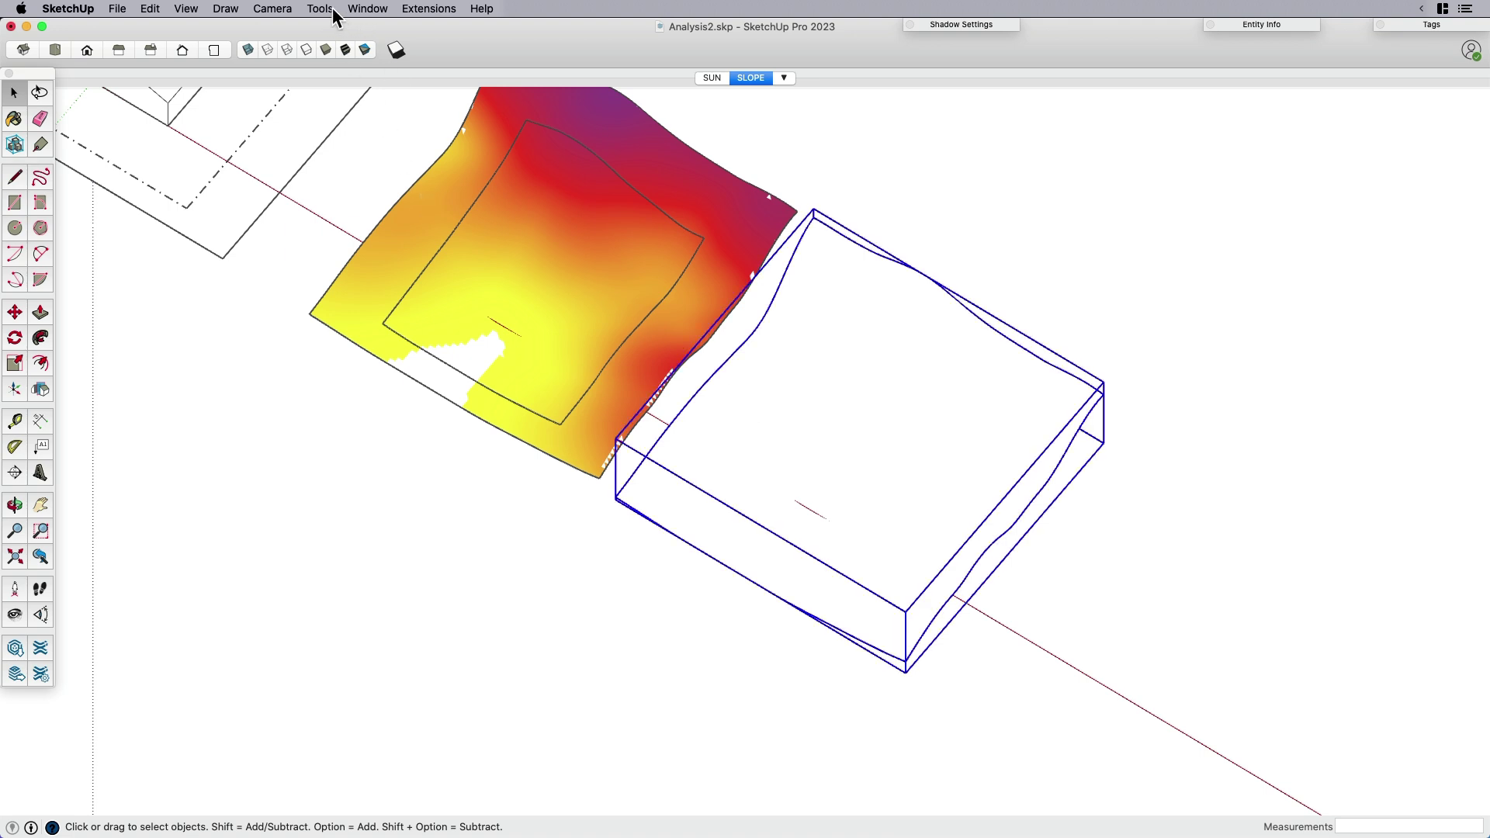
{"action": "left_click", "coordinate": [334, 12]}
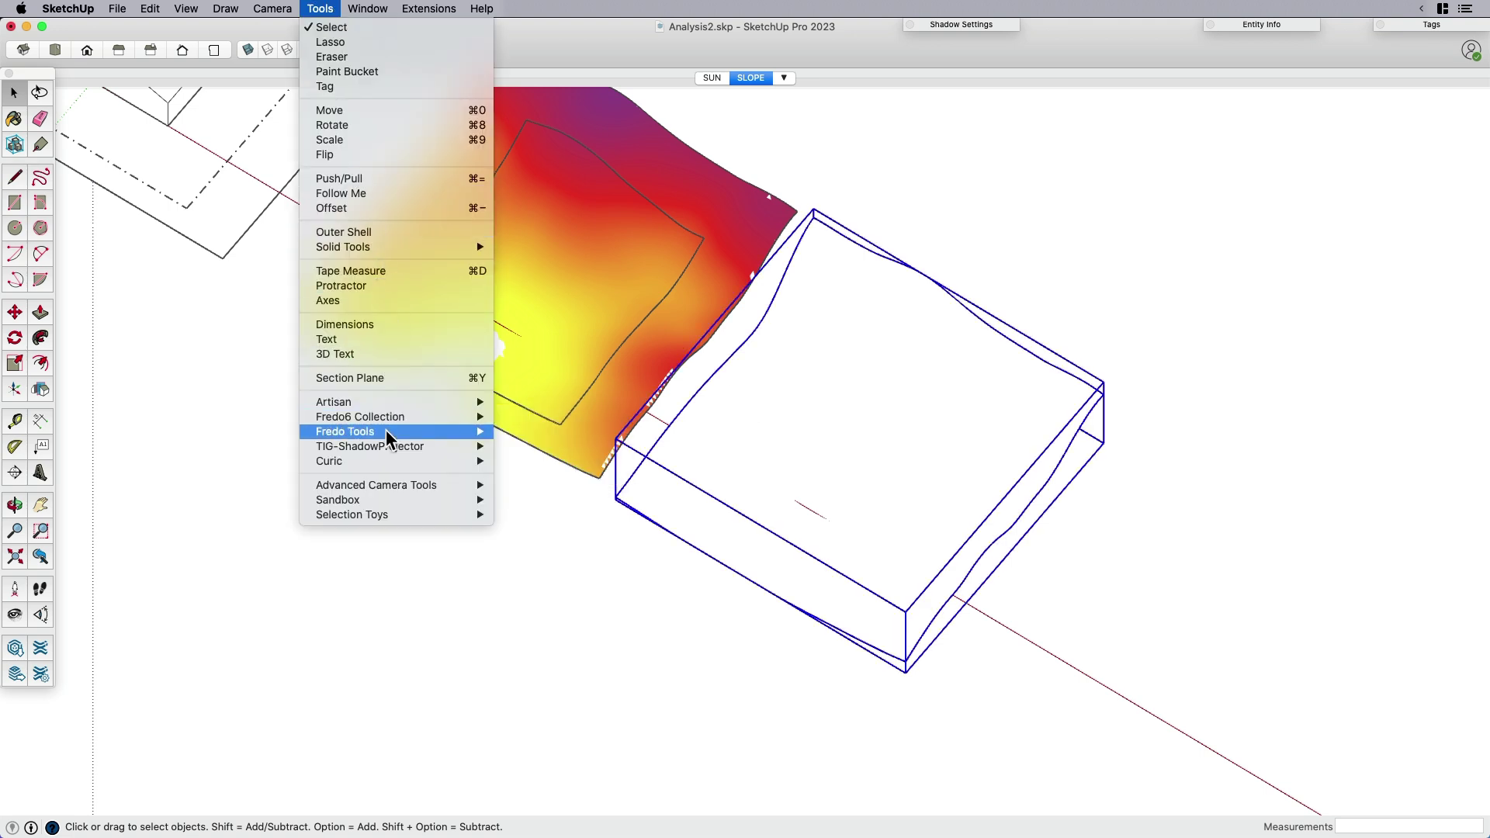
{"action": "mouse_move", "coordinate": [385, 431]}
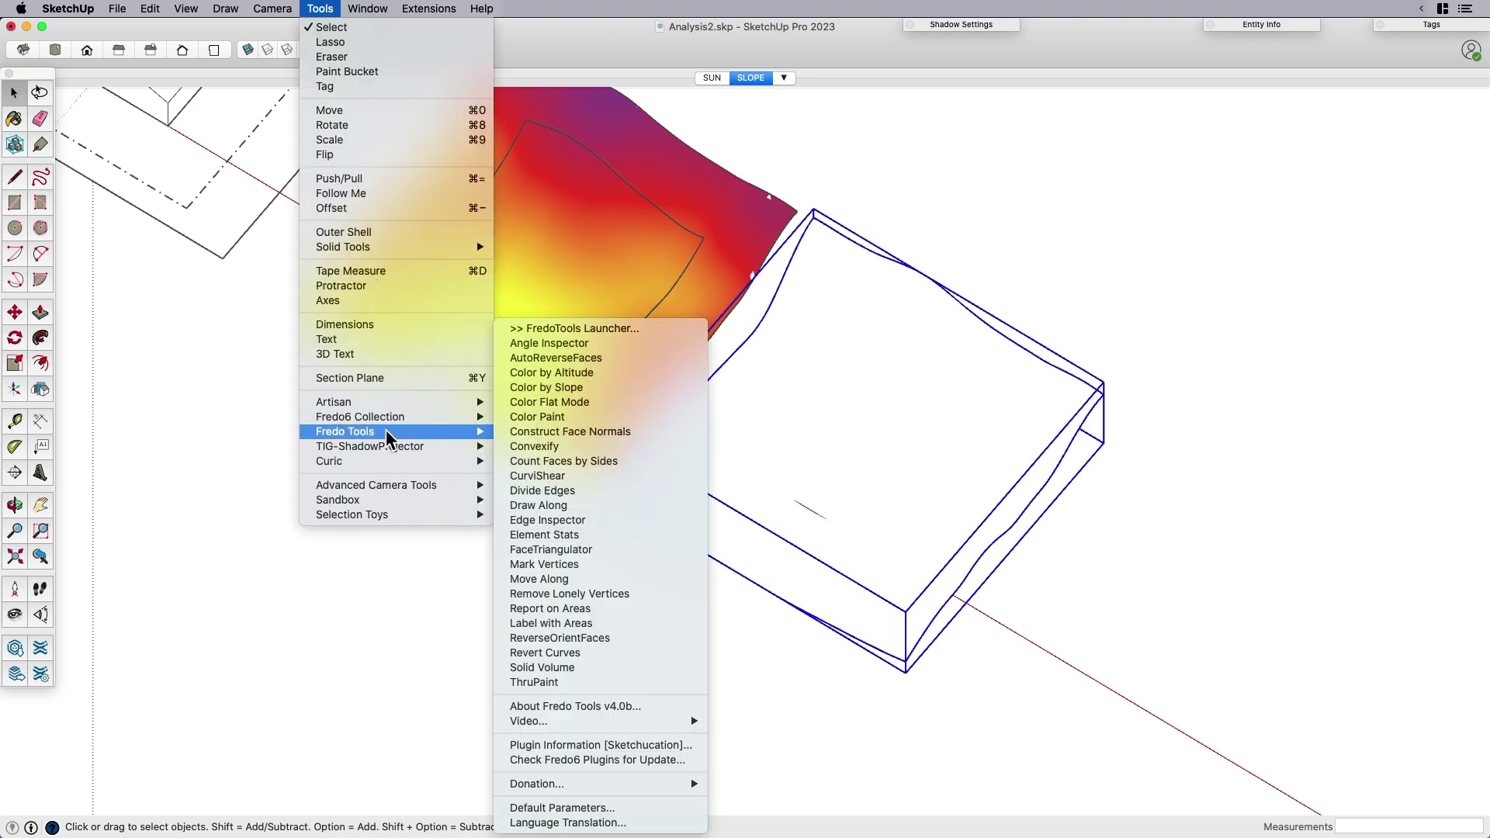
{"action": "left_click", "coordinate": [565, 393]}
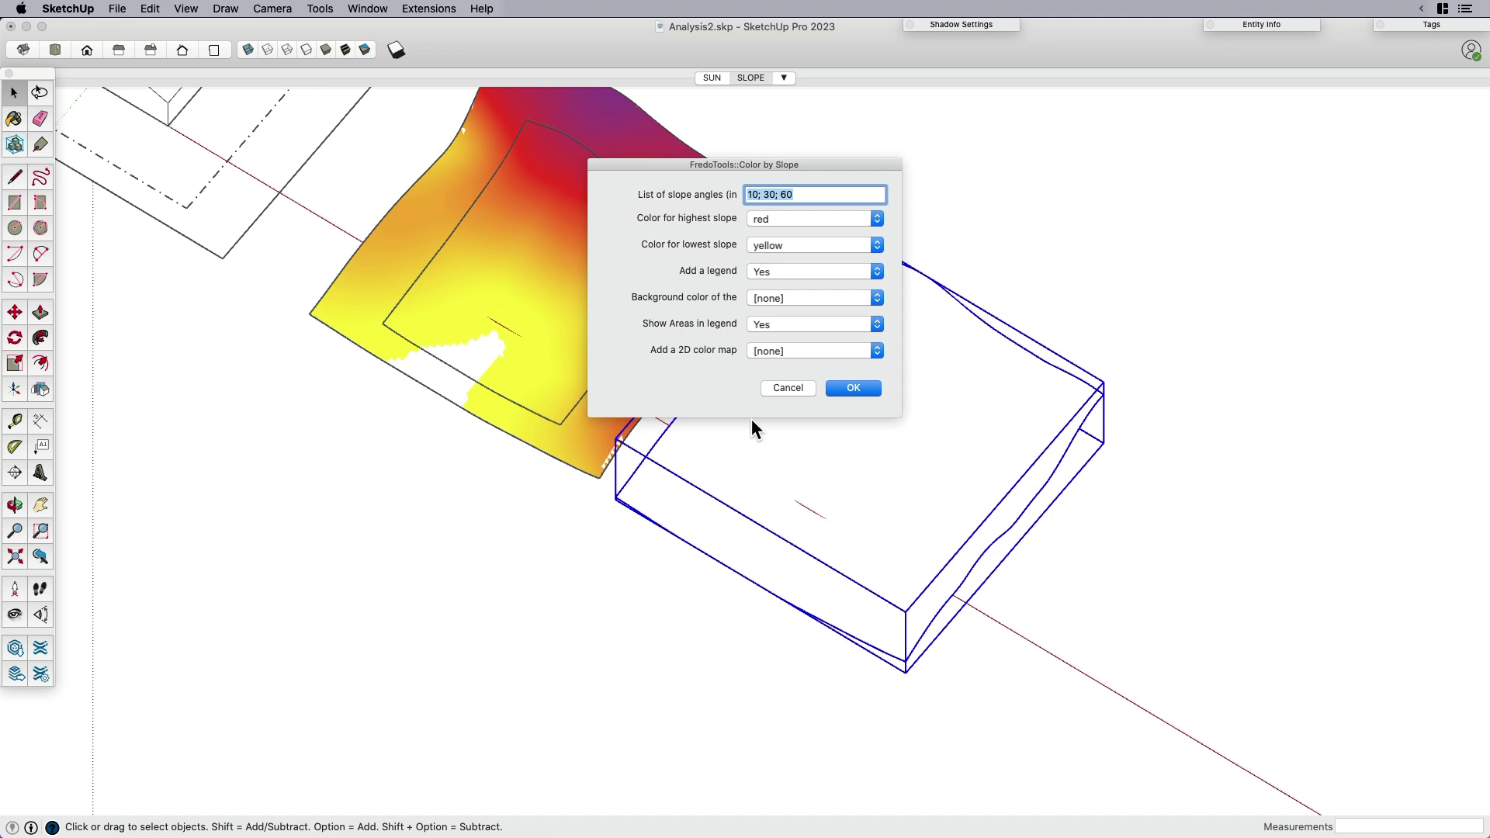
Change the slope angle list to 10; 30; 50.
{"action": "left_click", "coordinate": [781, 194]}
{"action": "left_click_drag", "start_coordinate": [776, 249], "coordinate": [848, 250]}
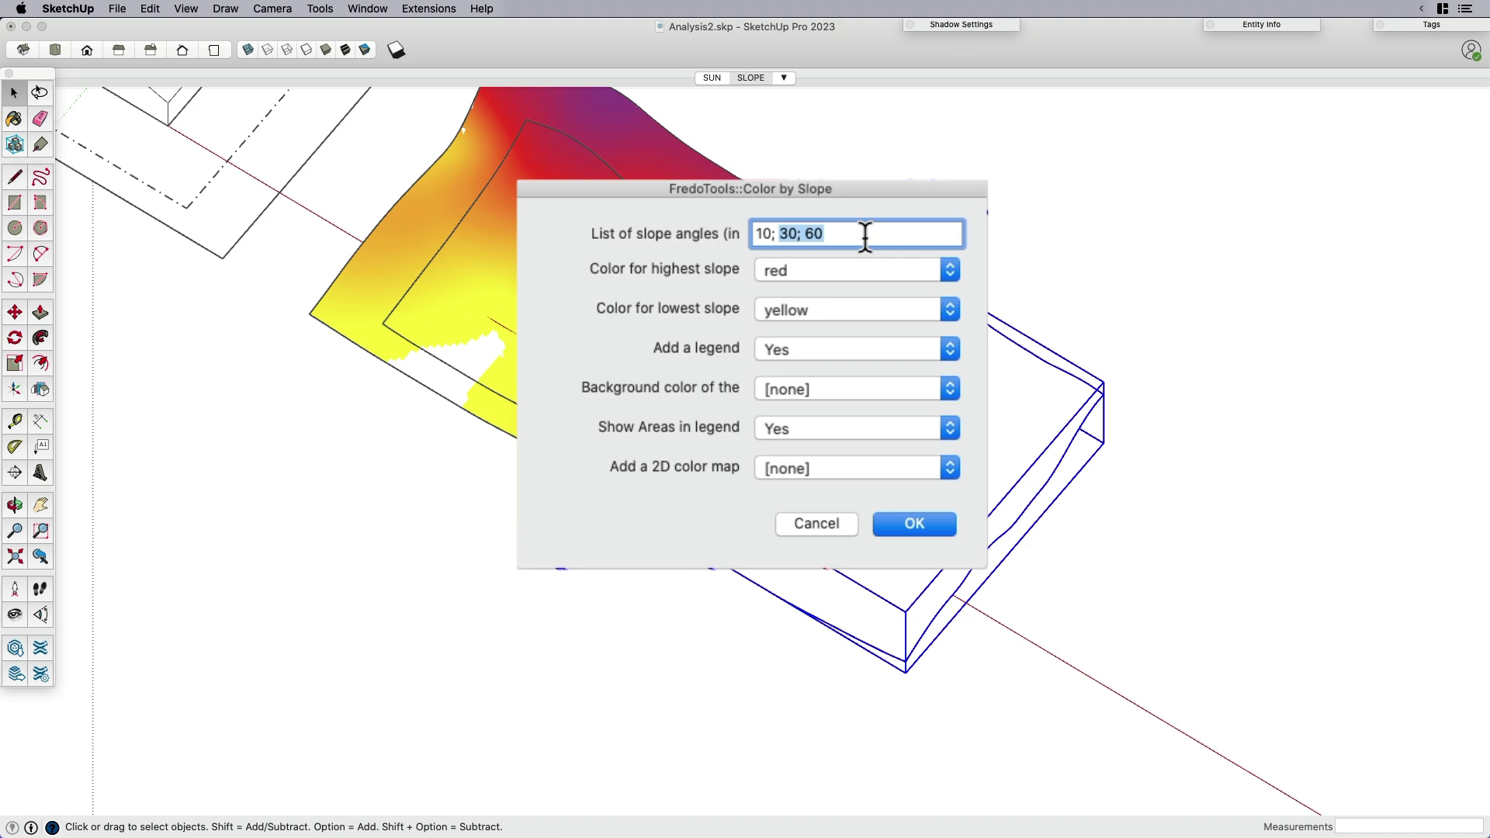
{"action": "left_click", "coordinate": [850, 233]}
{"action": "double_click", "coordinate": [812, 233]}
{"action": "key", "text": "BackSpace"}
{"action": "double_click", "coordinate": [763, 234]}
{"action": "left_click_drag", "start_coordinate": [779, 235], "coordinate": [816, 238]}
{"action": "left_click", "coordinate": [838, 234]}
{"action": "type", "text": "50"}
Keep red for the steepest slopes and show areas in the legend.
{"action": "left_click", "coordinate": [784, 270]}
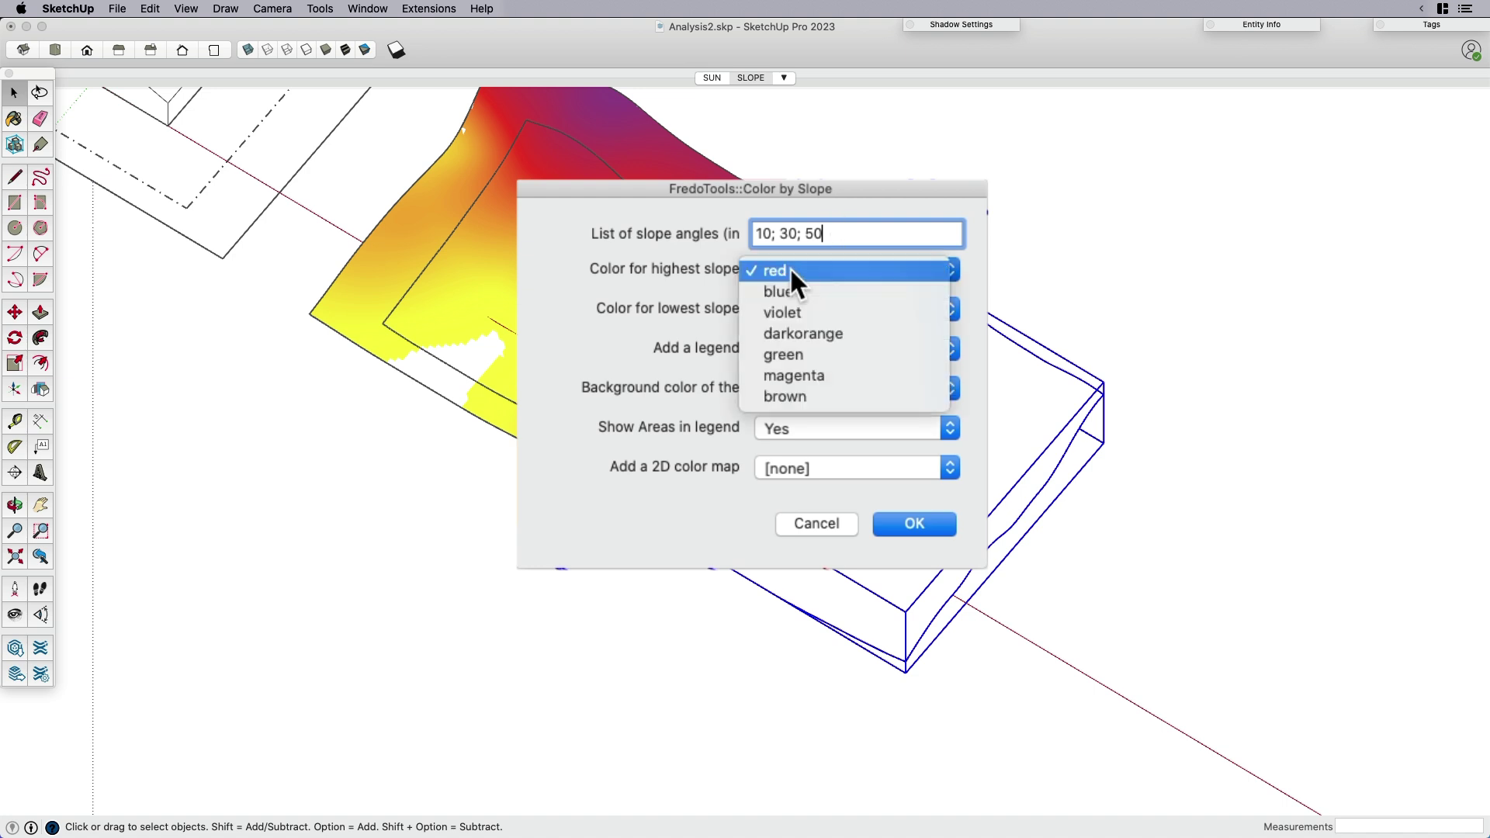
{"action": "left_click", "coordinate": [680, 261]}
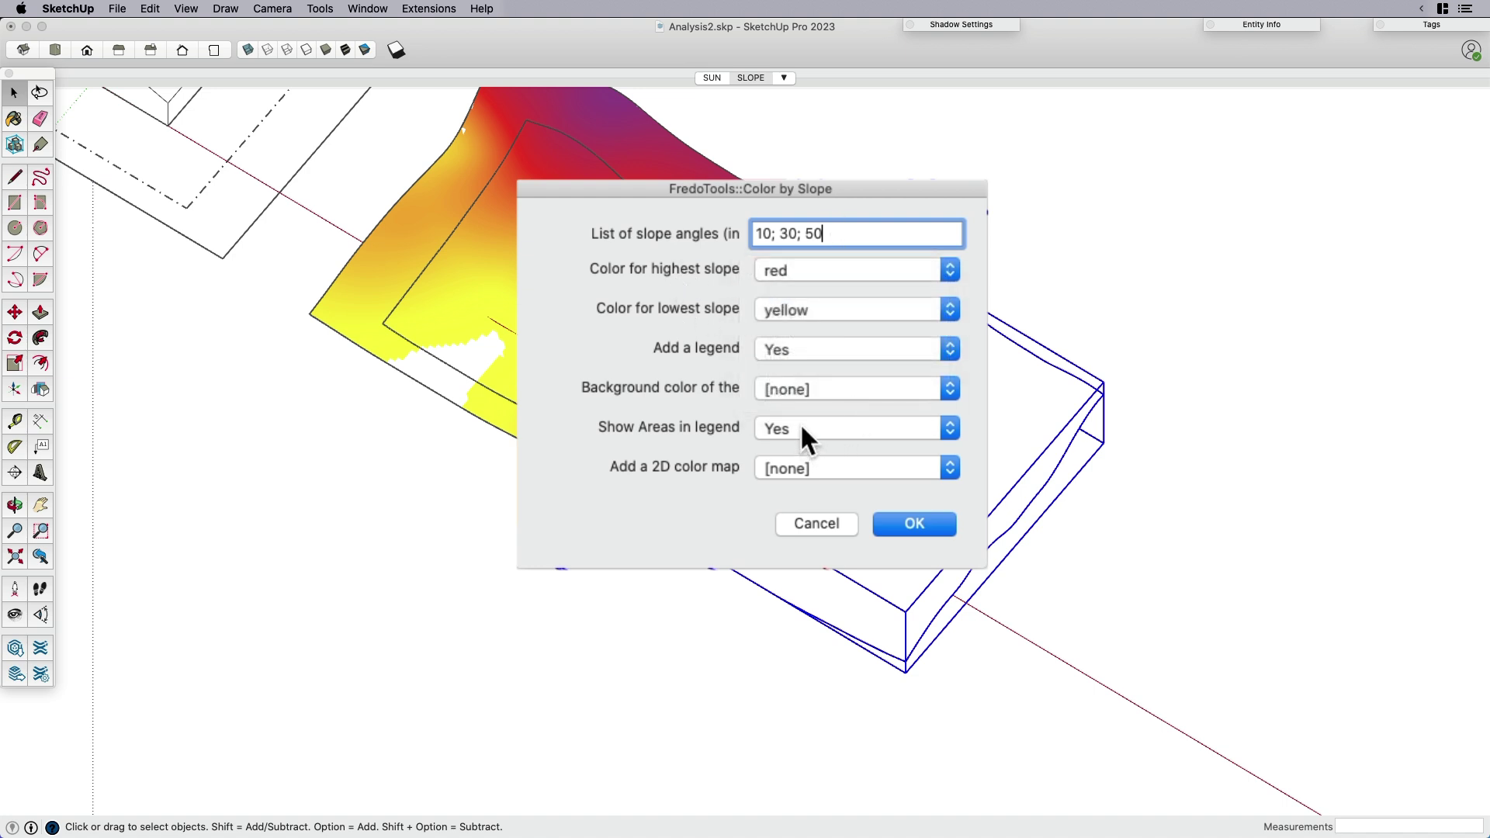
{"action": "left_click", "coordinate": [802, 428]}
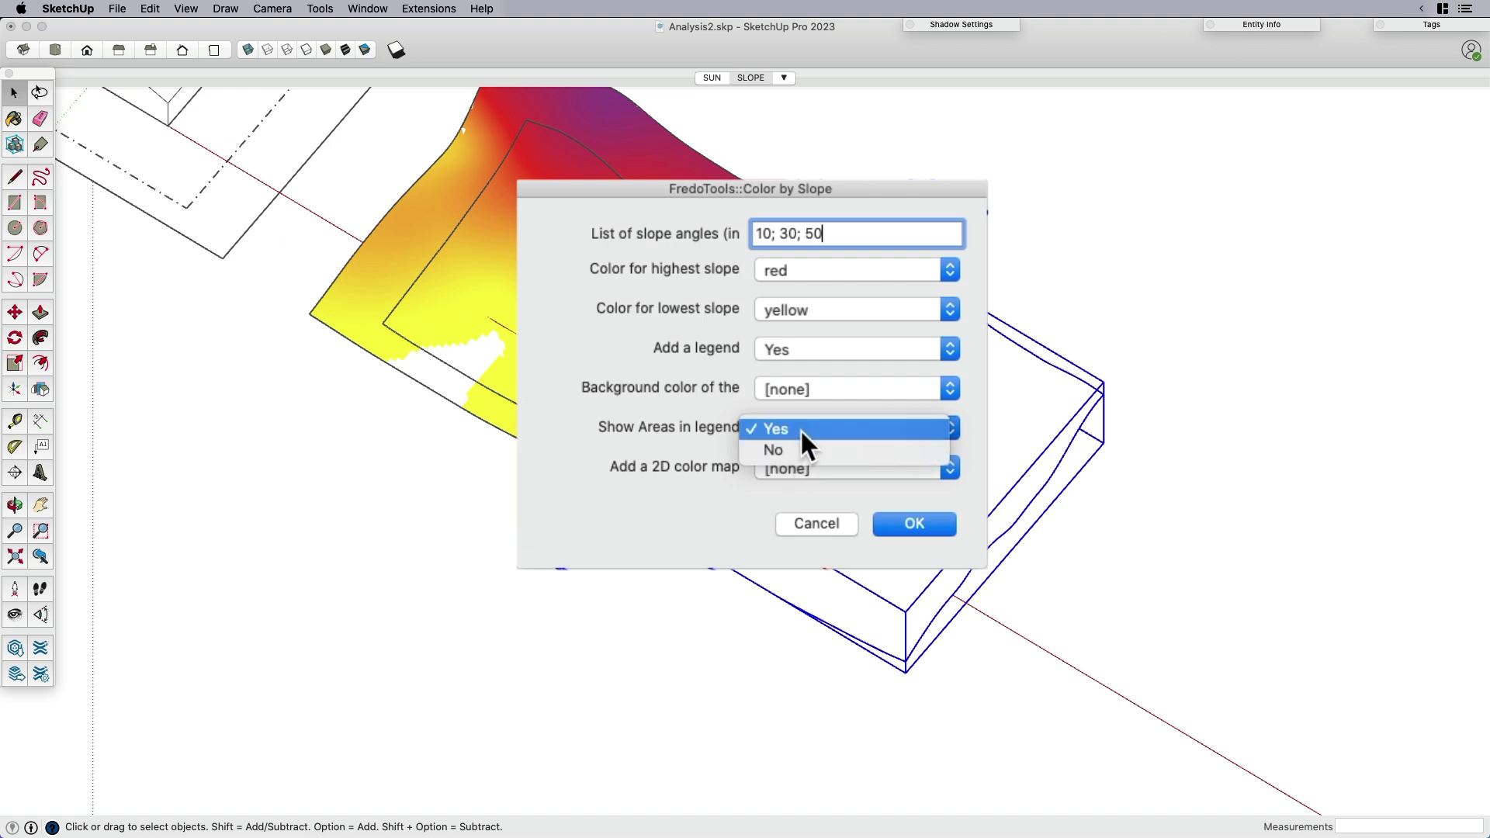
{"action": "left_click", "coordinate": [798, 429]}
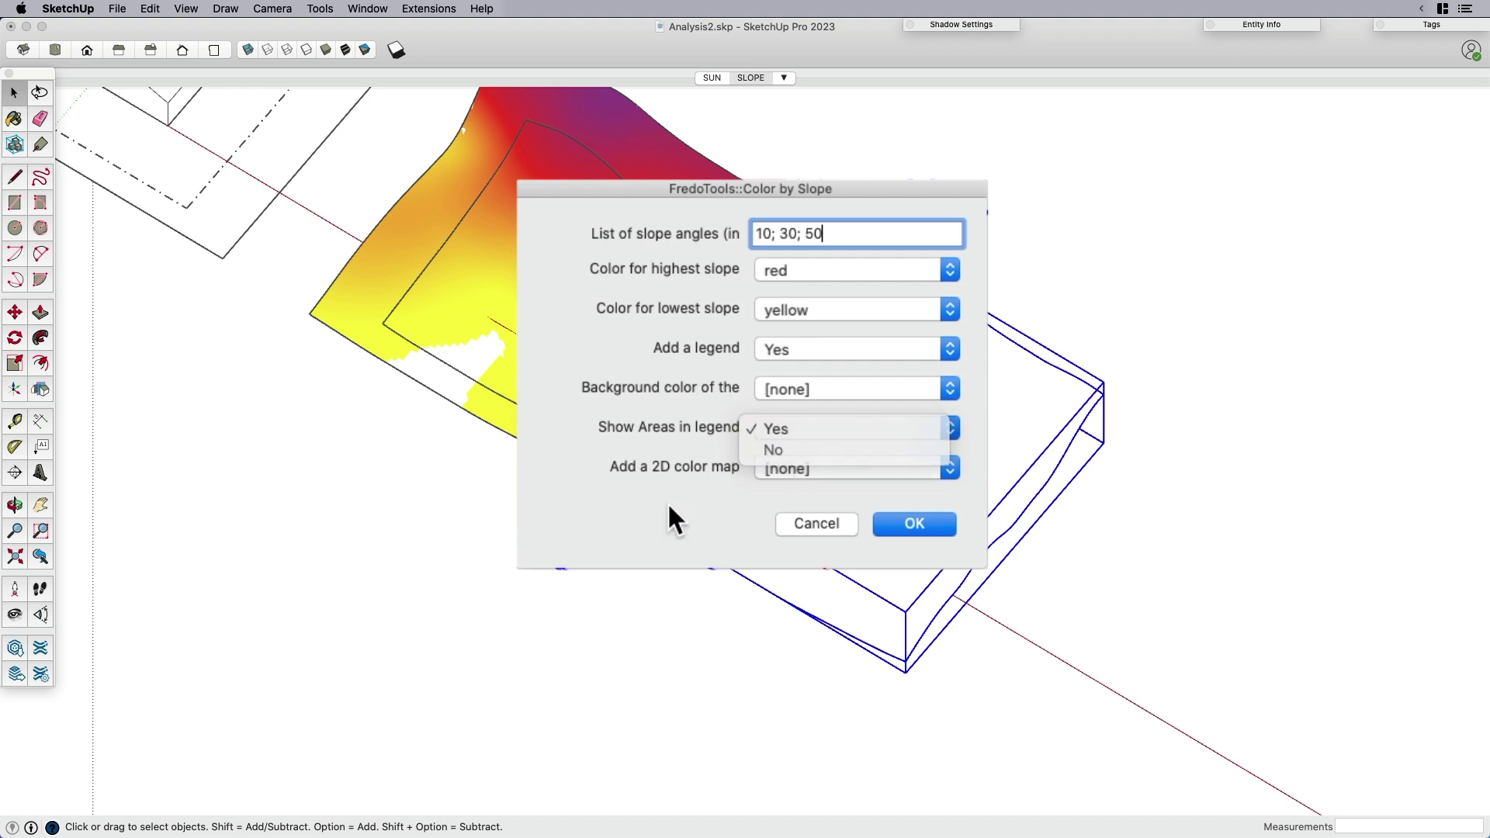
Apply the slope colouring with legend, then deselect and orbit in close on both terrains.
{"action": "left_click", "coordinate": [915, 525]}
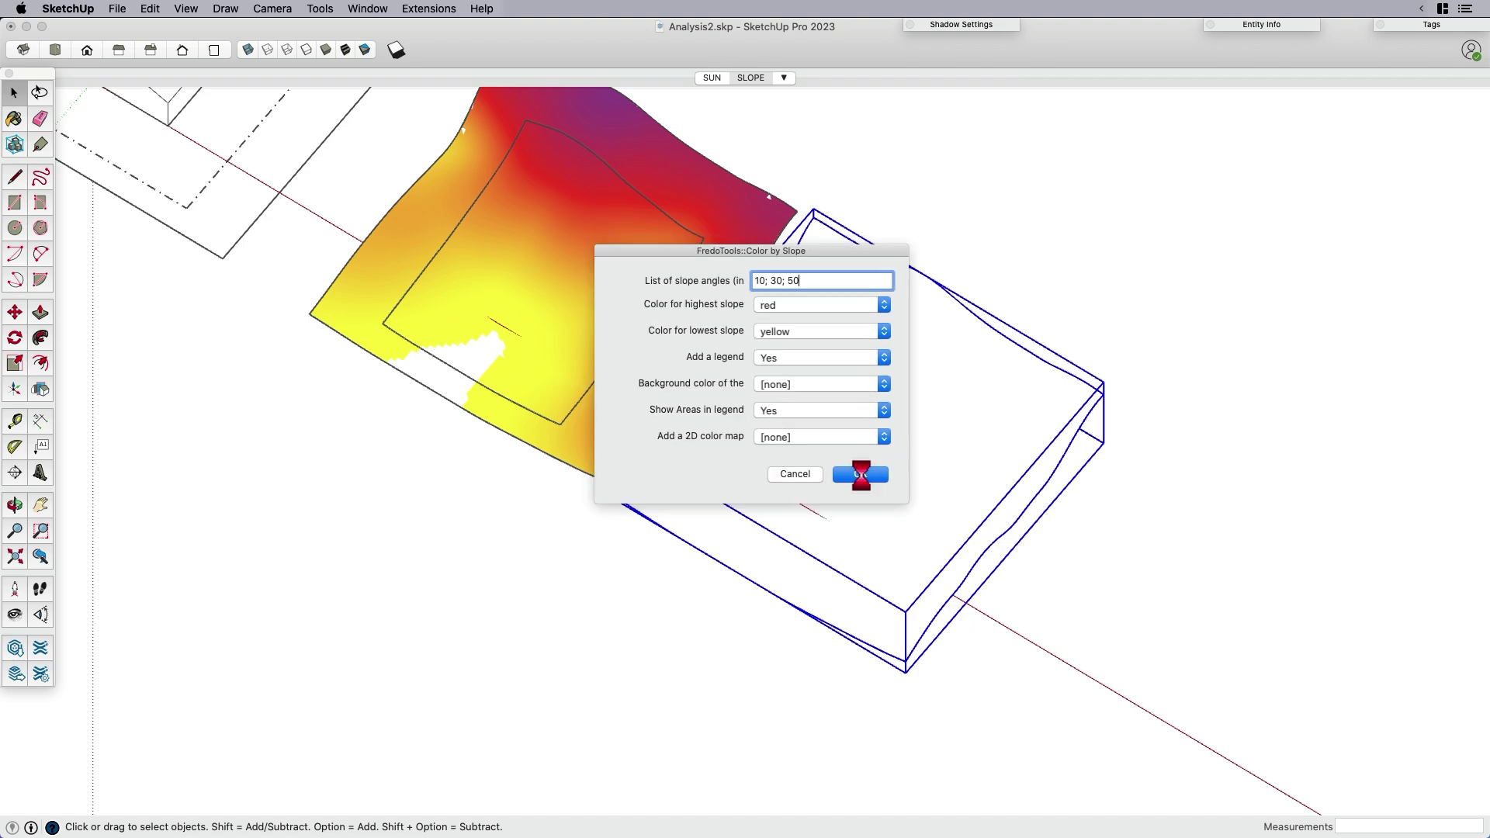
{"action": "left_click", "coordinate": [982, 655]}
{"action": "middle_click_drag", "start_coordinate": [983, 655], "coordinate": [947, 384]}
{"action": "scroll", "coordinate": [988, 492], "scroll_direction": "down", "scroll_amount": 3}
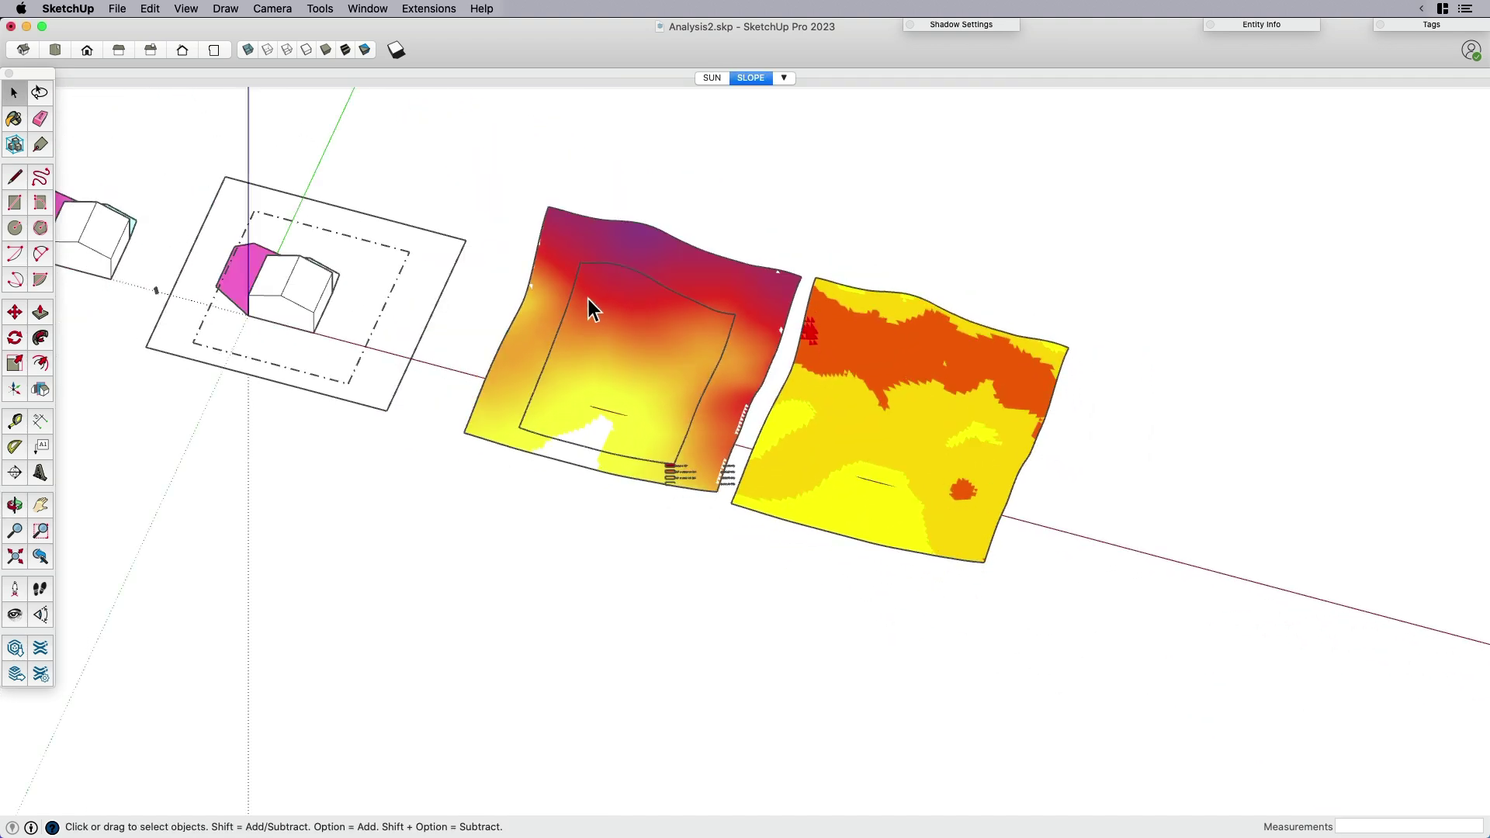
{"action": "scroll", "coordinate": [980, 369], "scroll_direction": "up", "scroll_amount": 2}
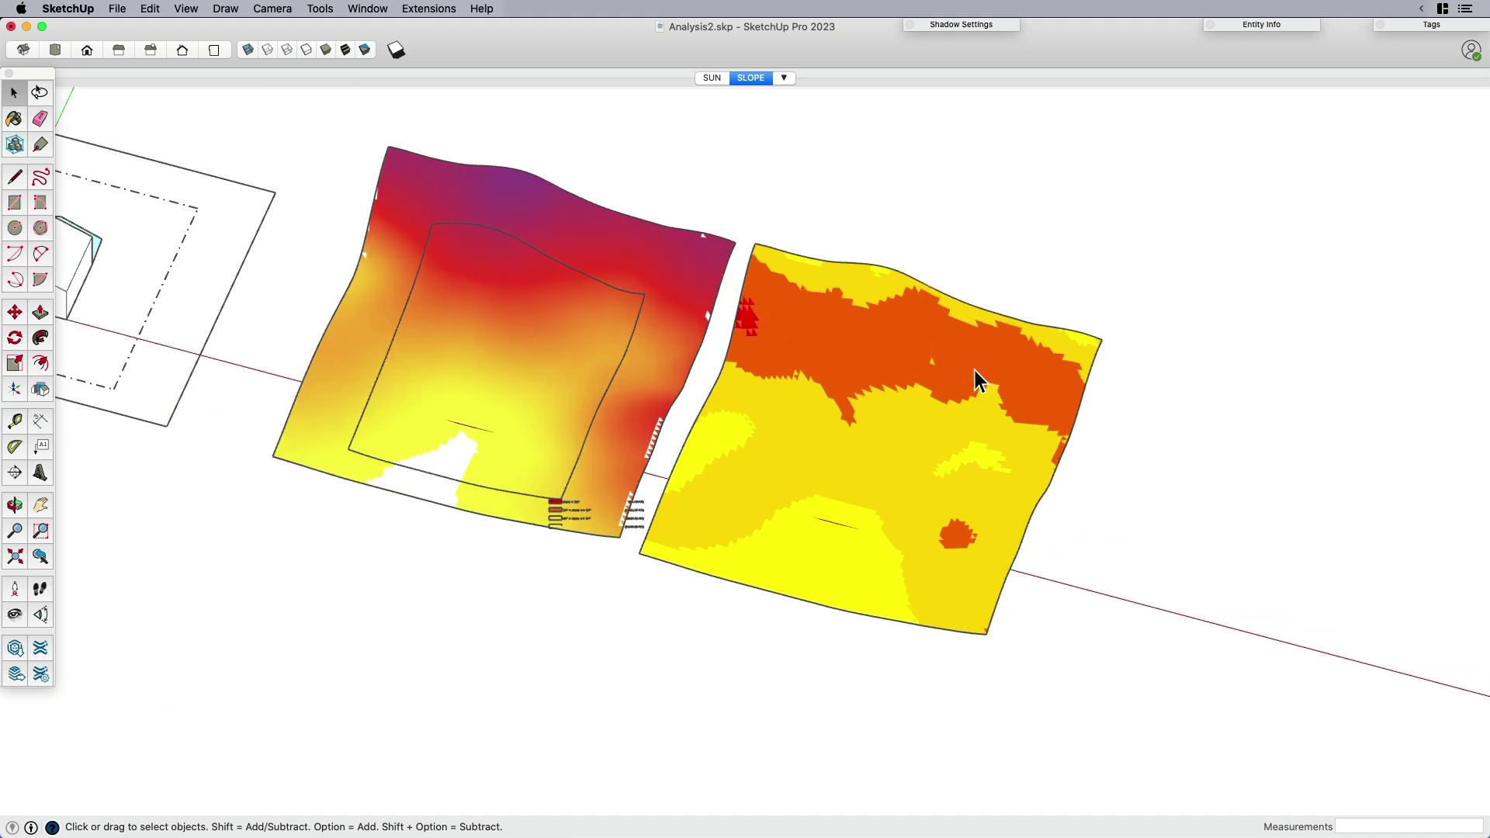
{"action": "scroll", "coordinate": [937, 309], "scroll_direction": "down", "scroll_amount": 1}
{"action": "scroll", "coordinate": [768, 329], "scroll_direction": "up", "scroll_amount": 3}
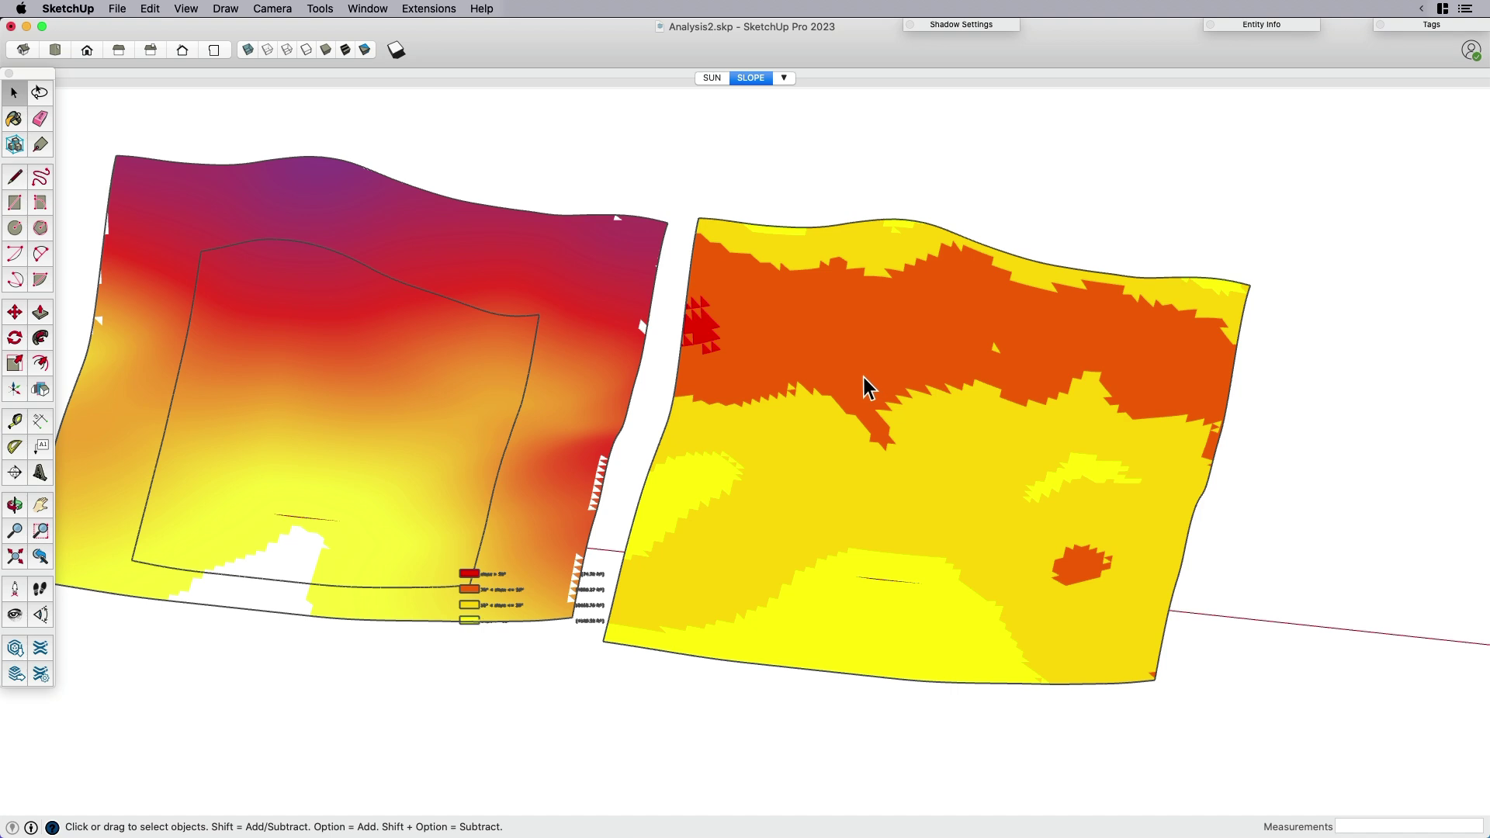
Move the slope legend beside the slope terrain's lower-right corner and zoom to read it.
{"action": "left_click", "coordinate": [500, 593]}
{"action": "key", "text": "m"}
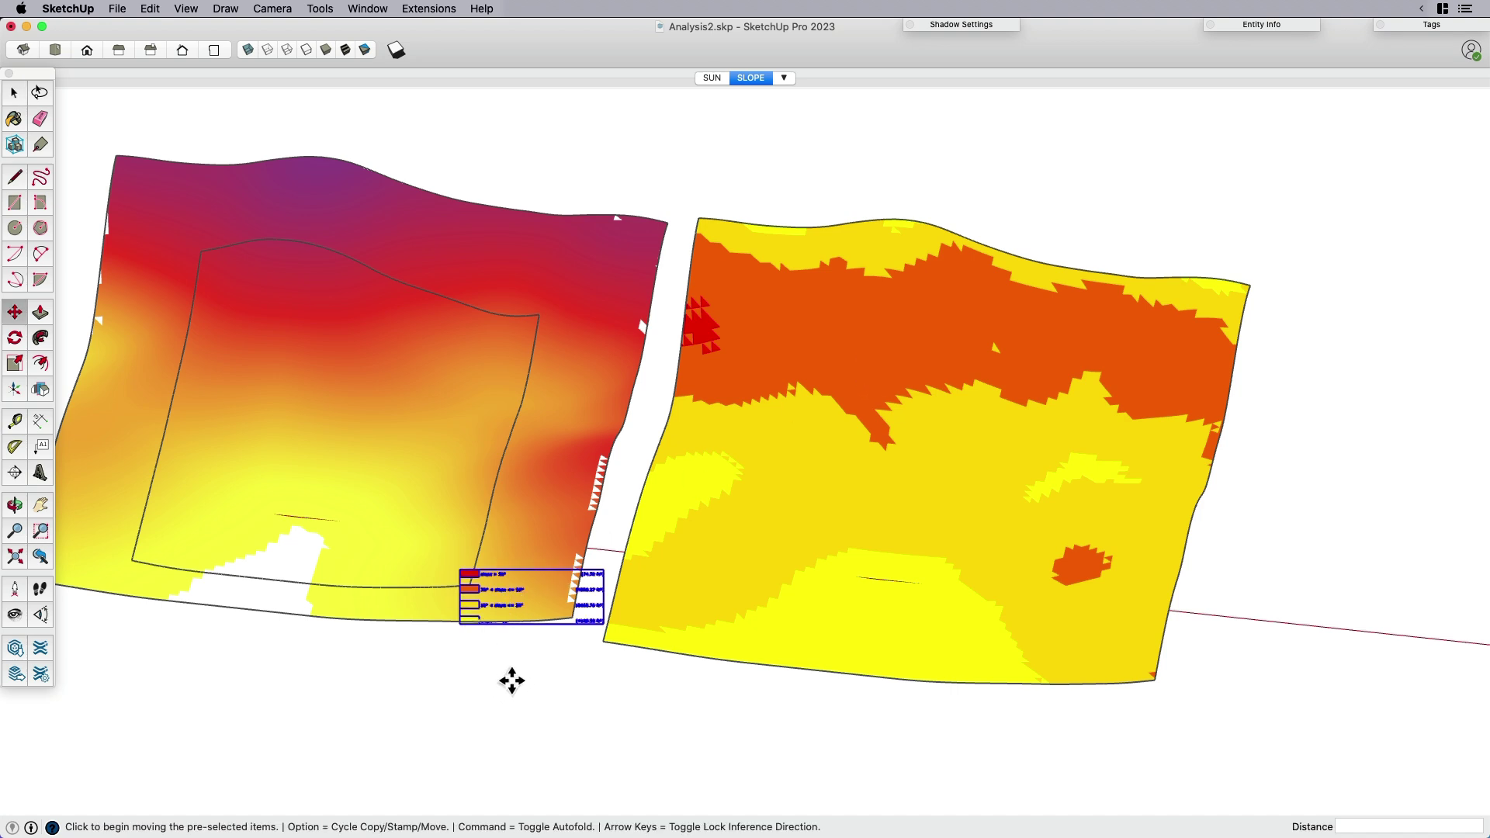
{"action": "left_click", "coordinate": [501, 667]}
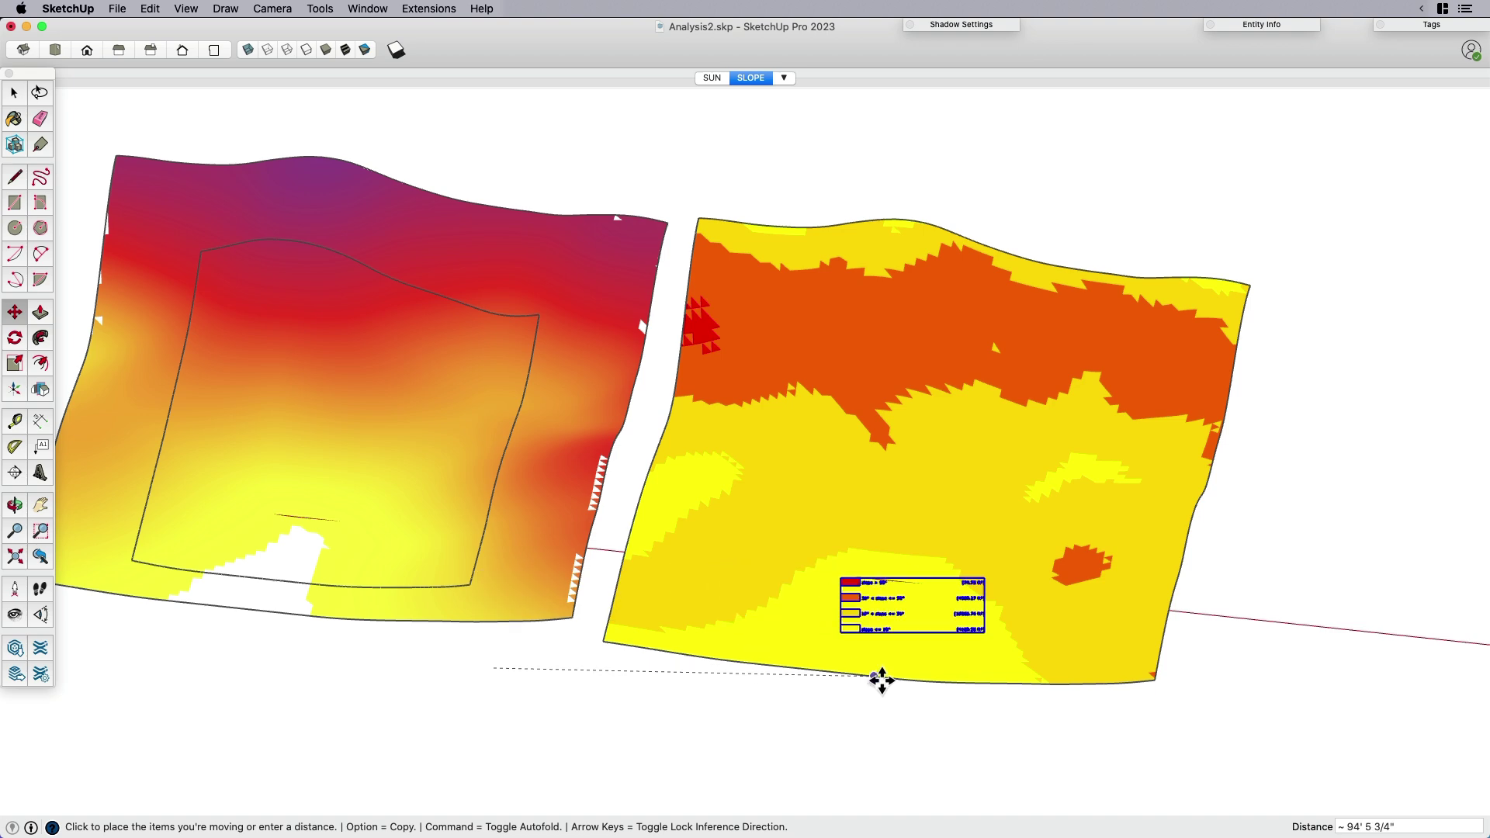
{"action": "left_click", "coordinate": [1221, 722]}
{"action": "middle_click_drag", "start_coordinate": [1058, 619], "coordinate": [1028, 594], "text": "shift"}
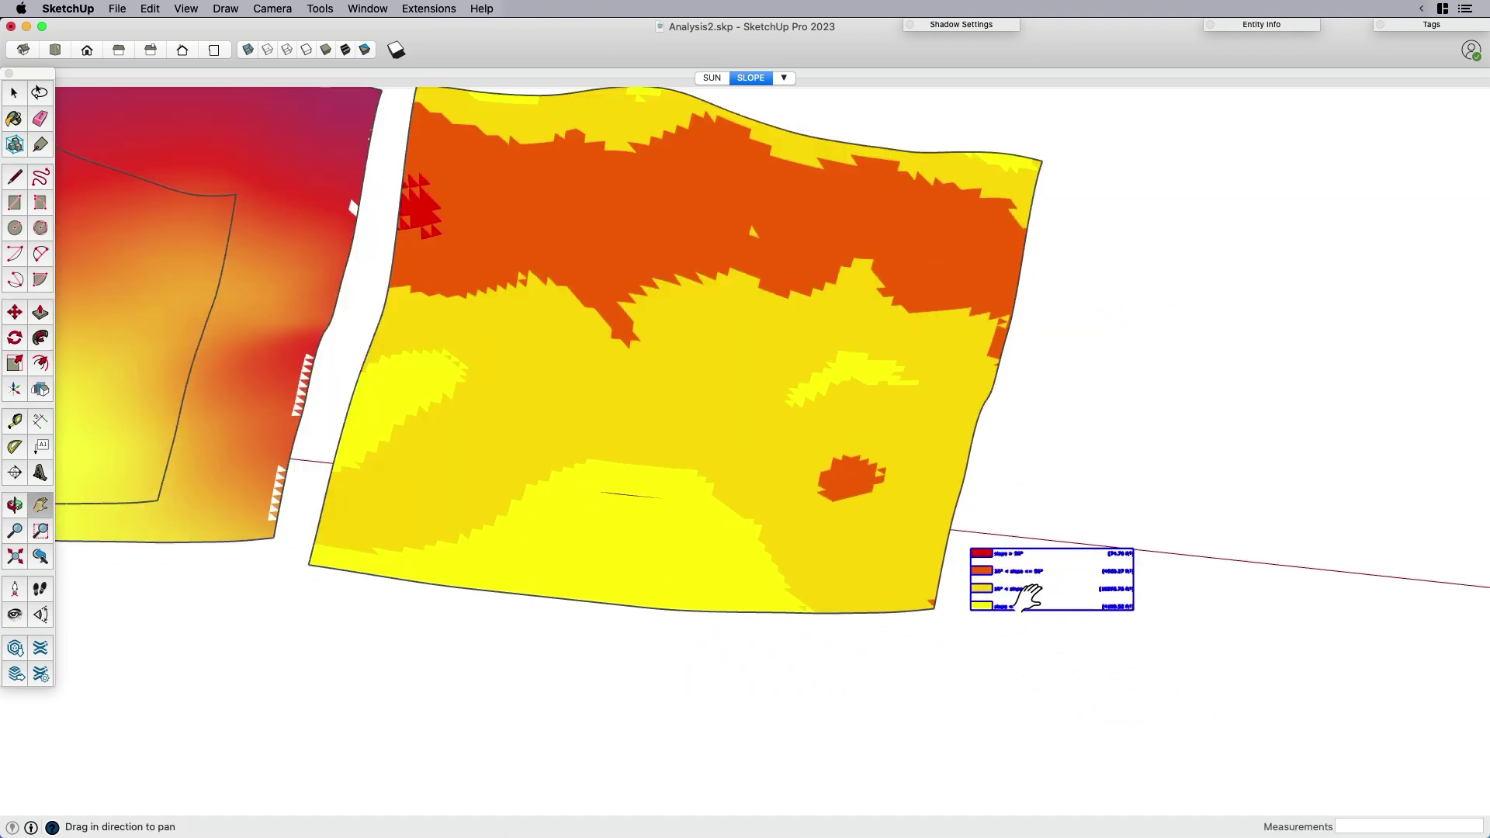
{"action": "scroll", "coordinate": [1031, 589], "scroll_direction": "up", "scroll_amount": 6}
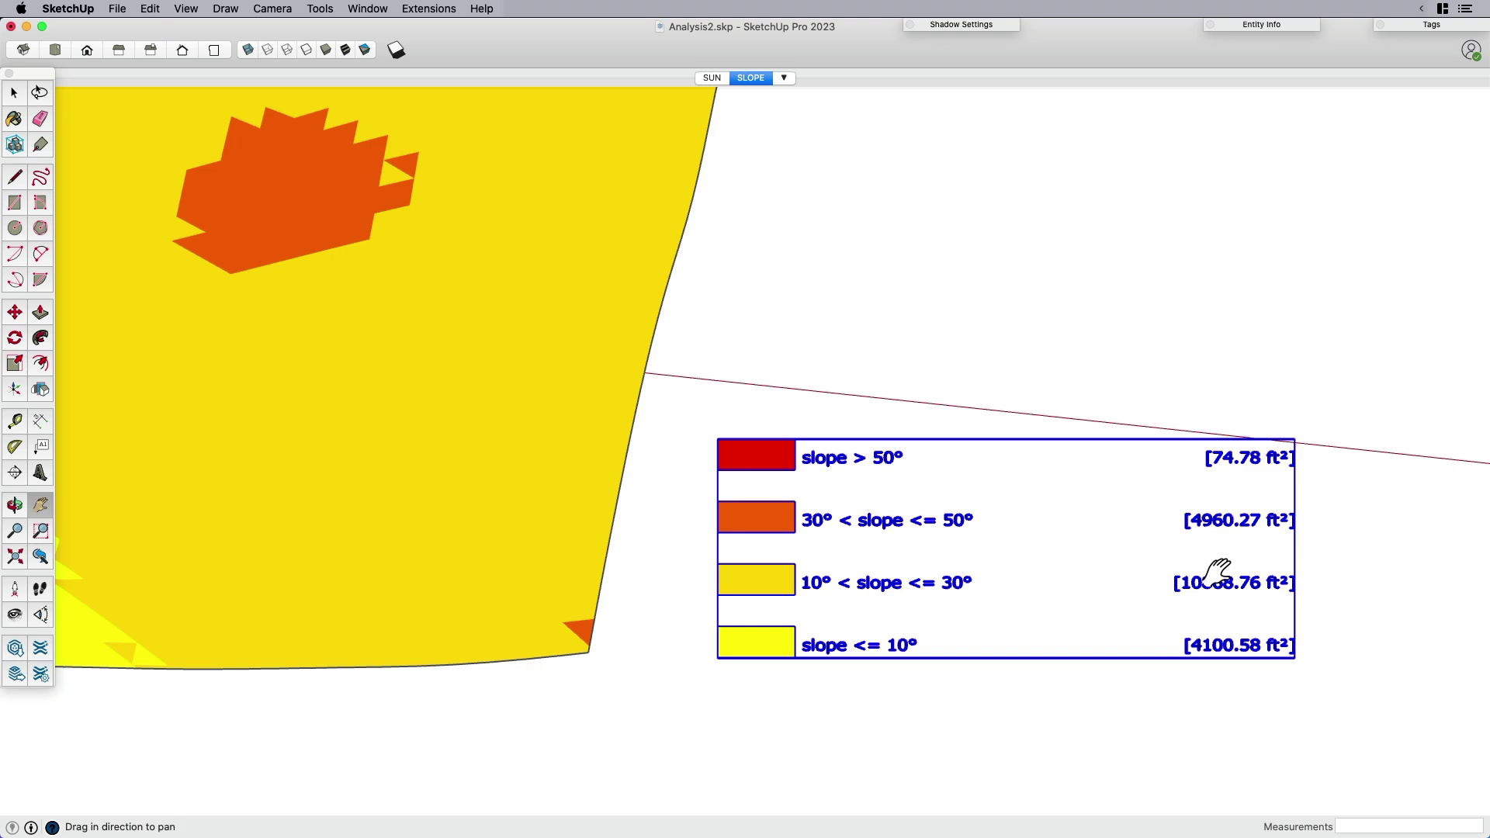
{"action": "scroll", "coordinate": [1217, 574], "scroll_direction": "down", "scroll_amount": 8}
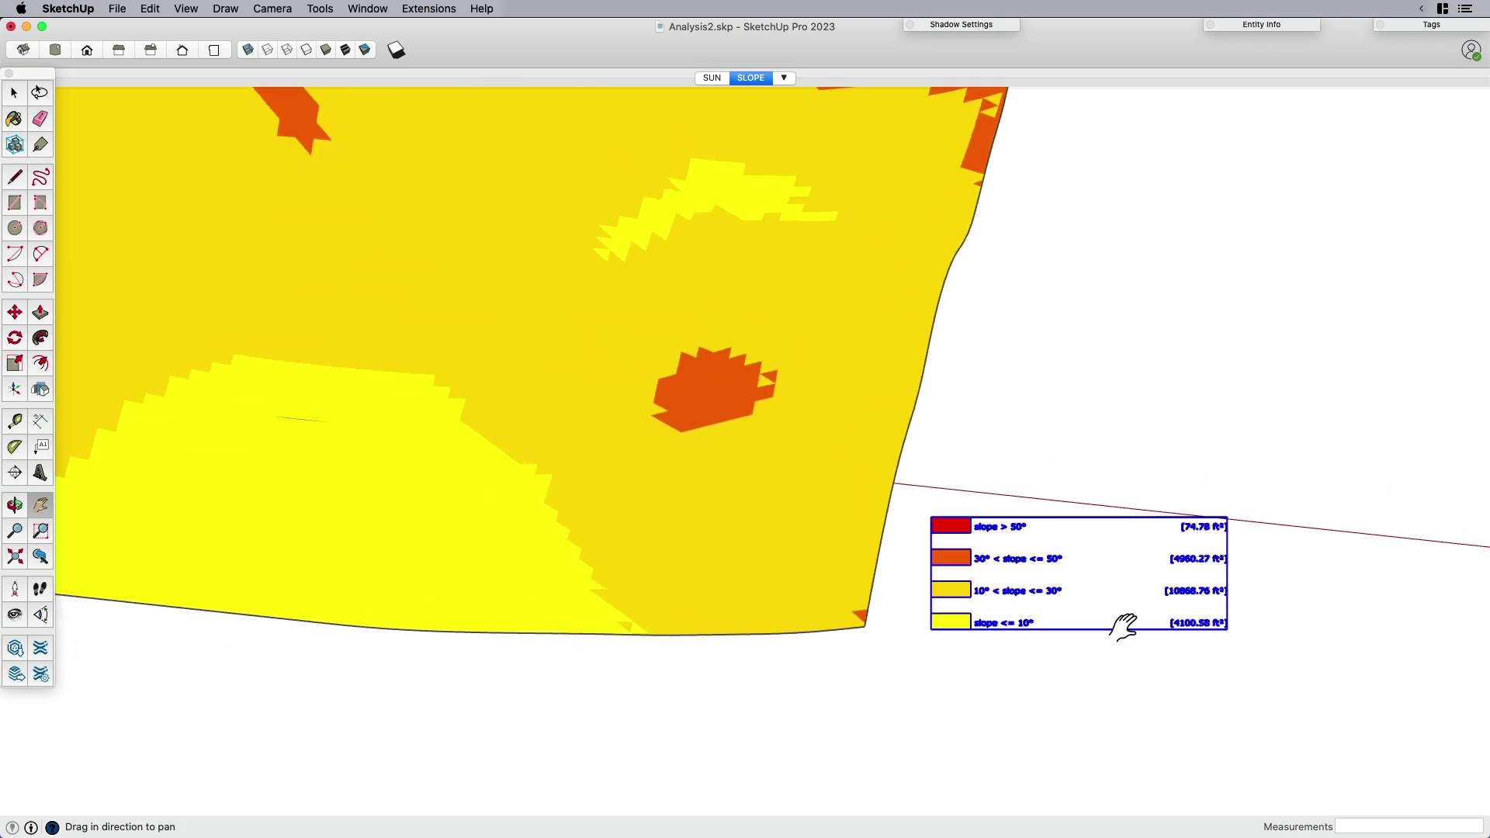
Switch to the Top view, then orbit the terrains into a steep perspective.
{"action": "key", "text": "super+2"}
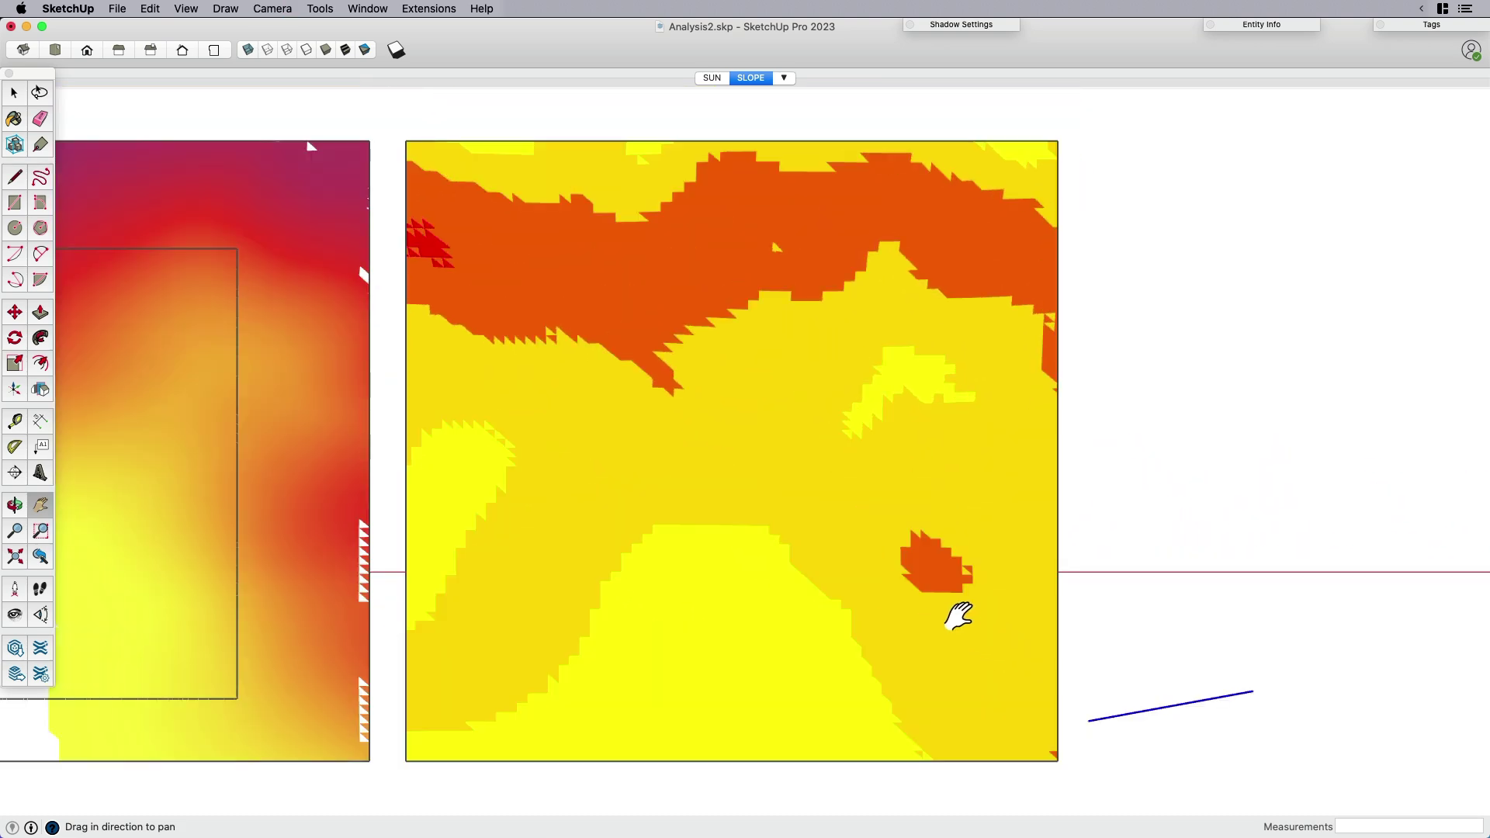
{"action": "scroll", "coordinate": [938, 424], "scroll_direction": "down", "scroll_amount": 3}
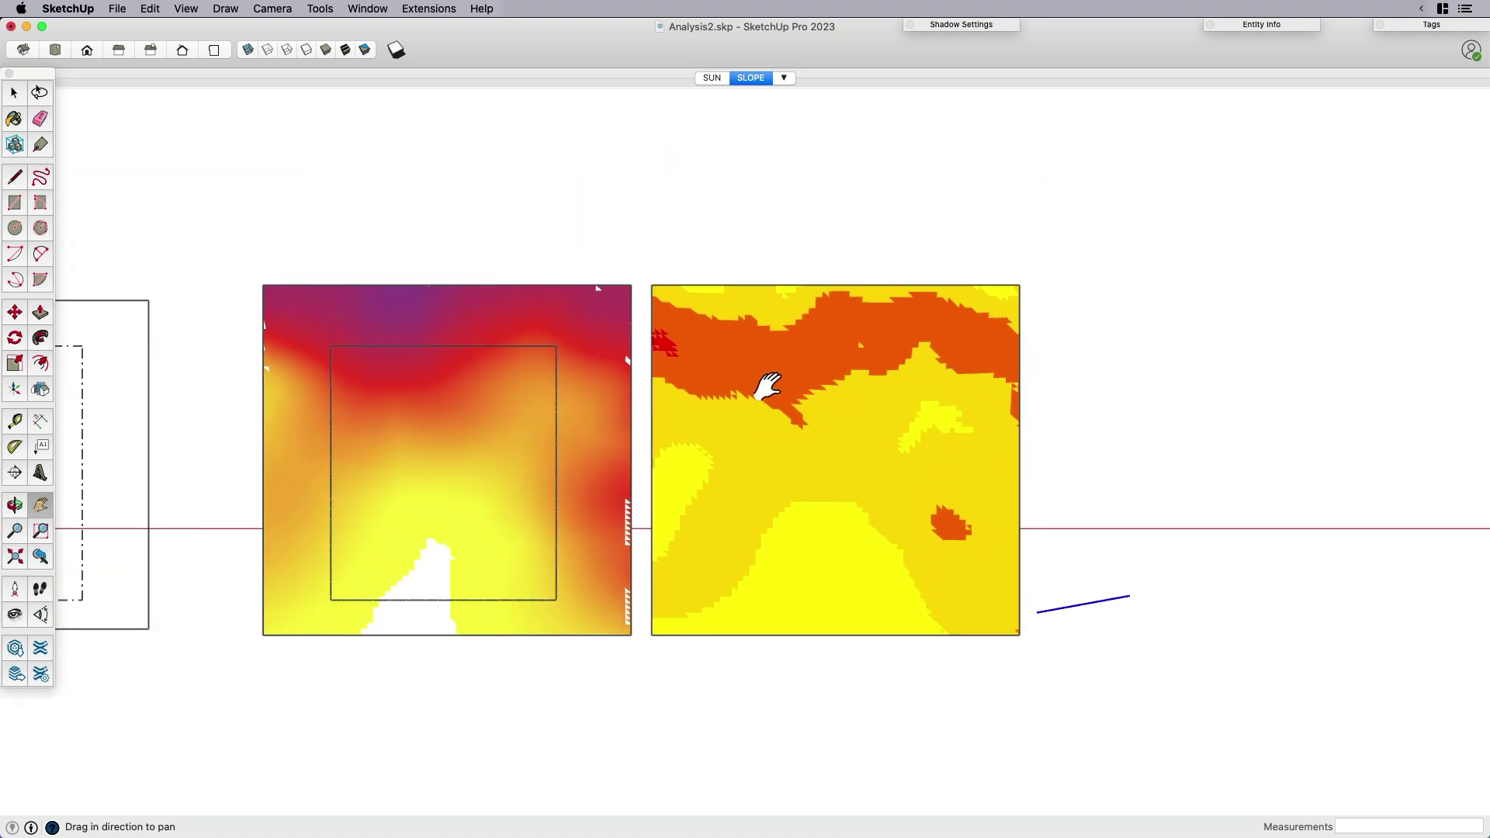
{"action": "middle_click_drag", "start_coordinate": [882, 606], "coordinate": [1019, 525]}
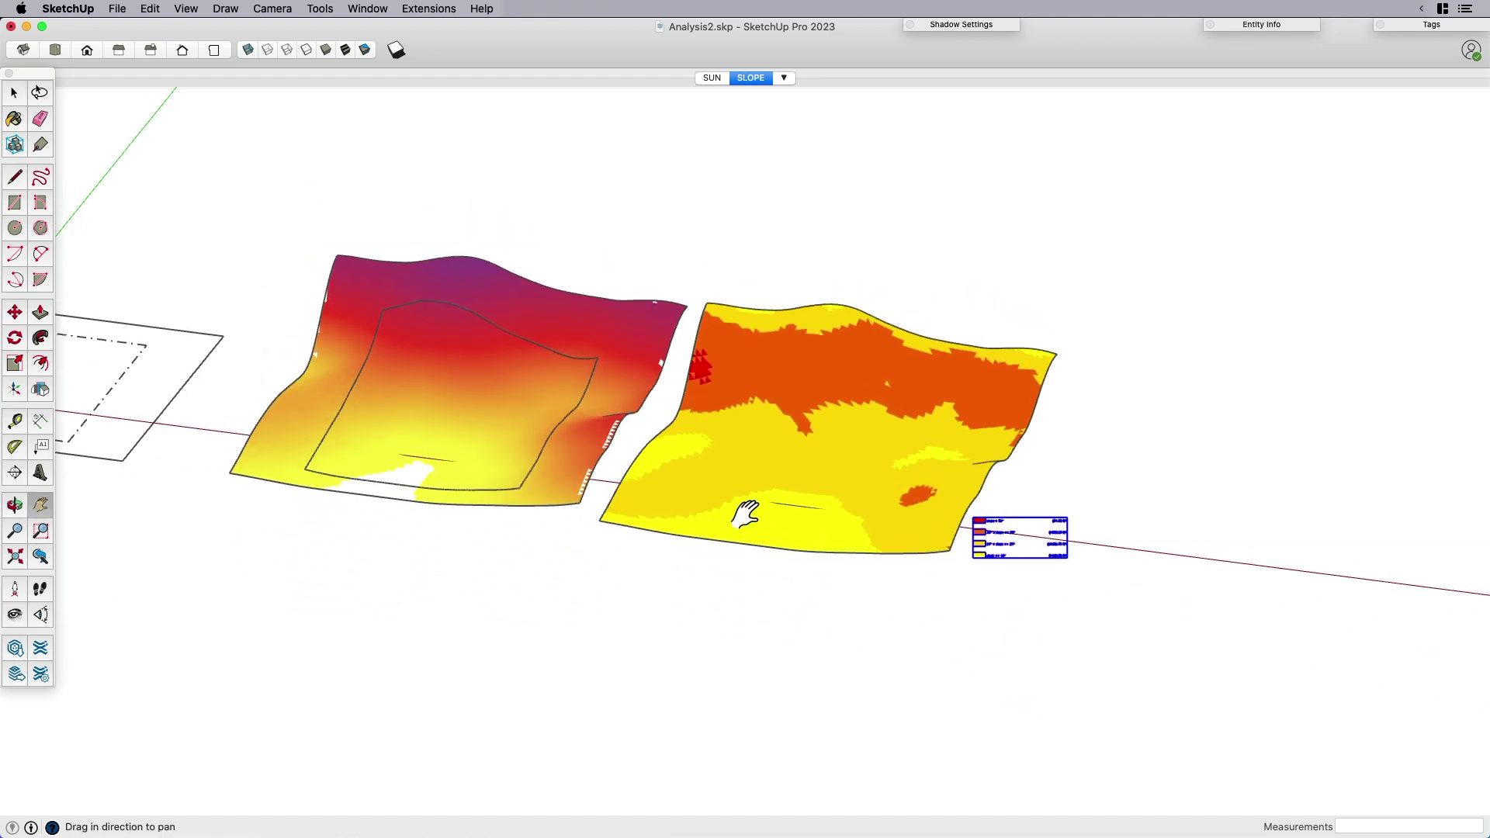
{"action": "left_click_drag", "start_coordinate": [738, 506], "coordinate": [971, 588]}
{"action": "middle_click_drag", "start_coordinate": [971, 589], "coordinate": [931, 626]}
{"action": "key", "text": "space"}
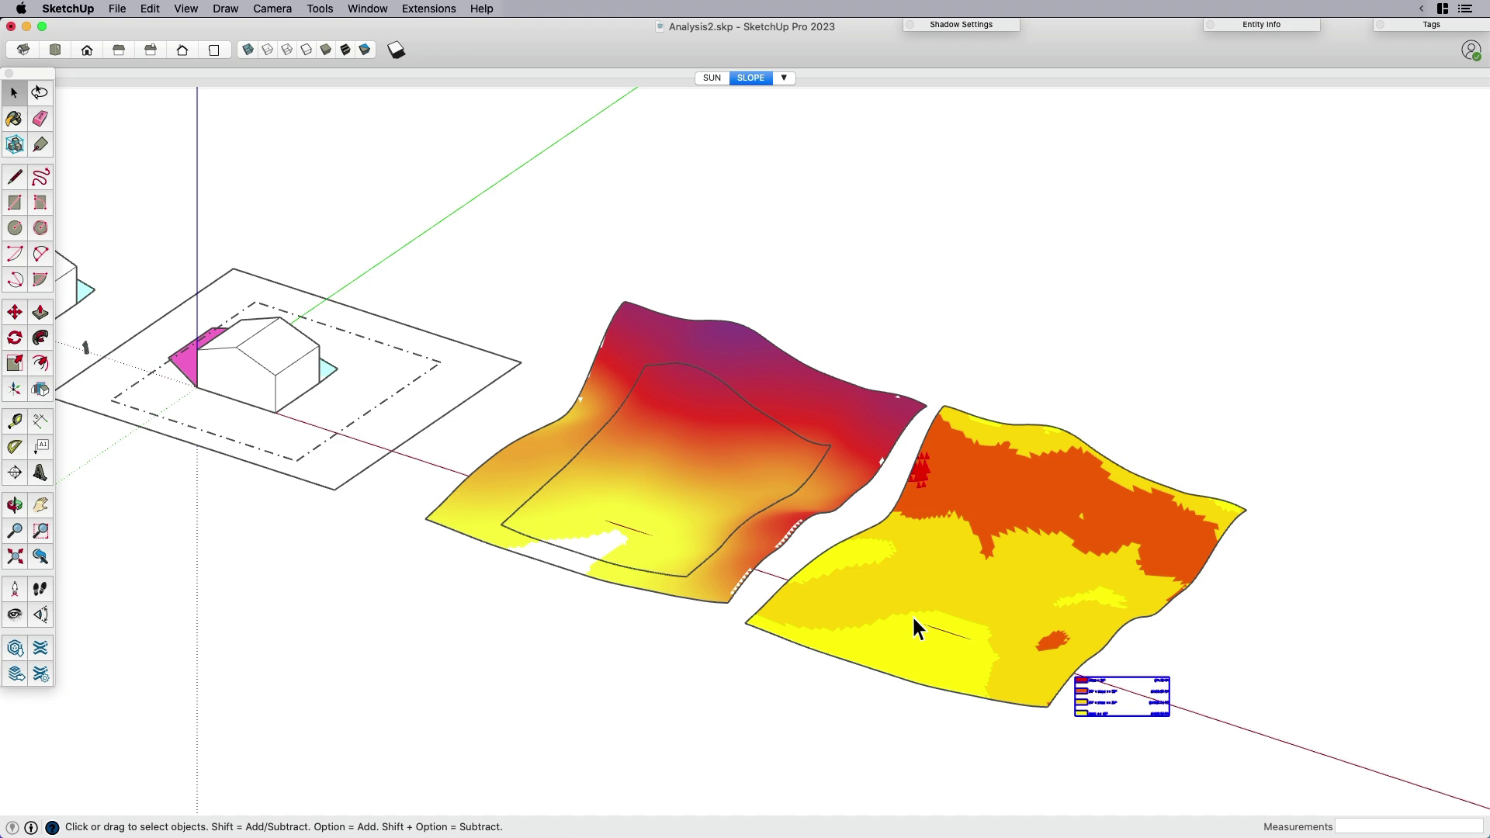
Select the altitude-coloured terrain and view the site from the Front standard view.
{"action": "left_click", "coordinate": [826, 490]}
{"action": "left_click", "coordinate": [921, 518]}
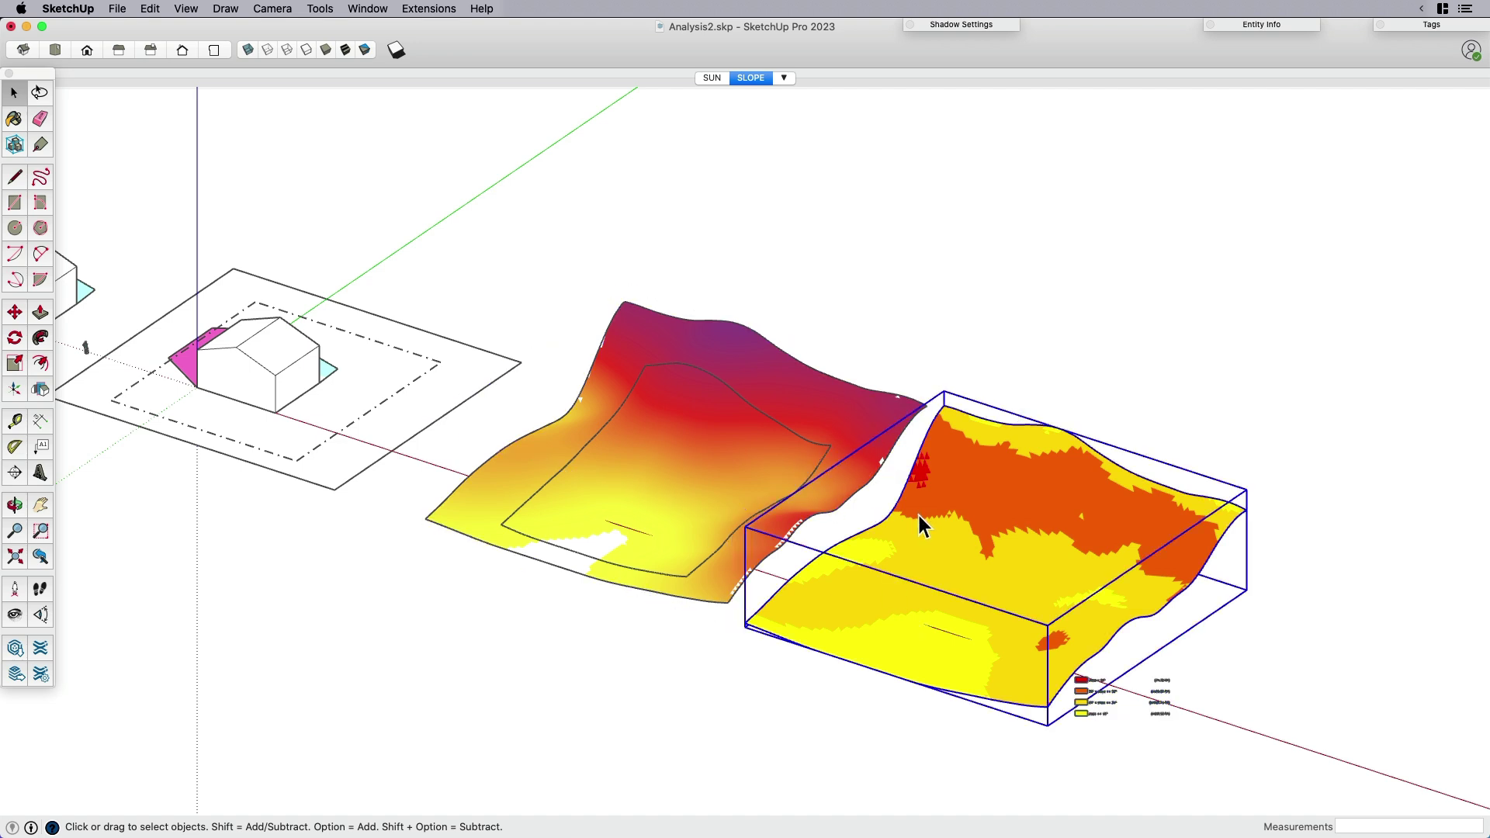
{"action": "left_click", "coordinate": [798, 457]}
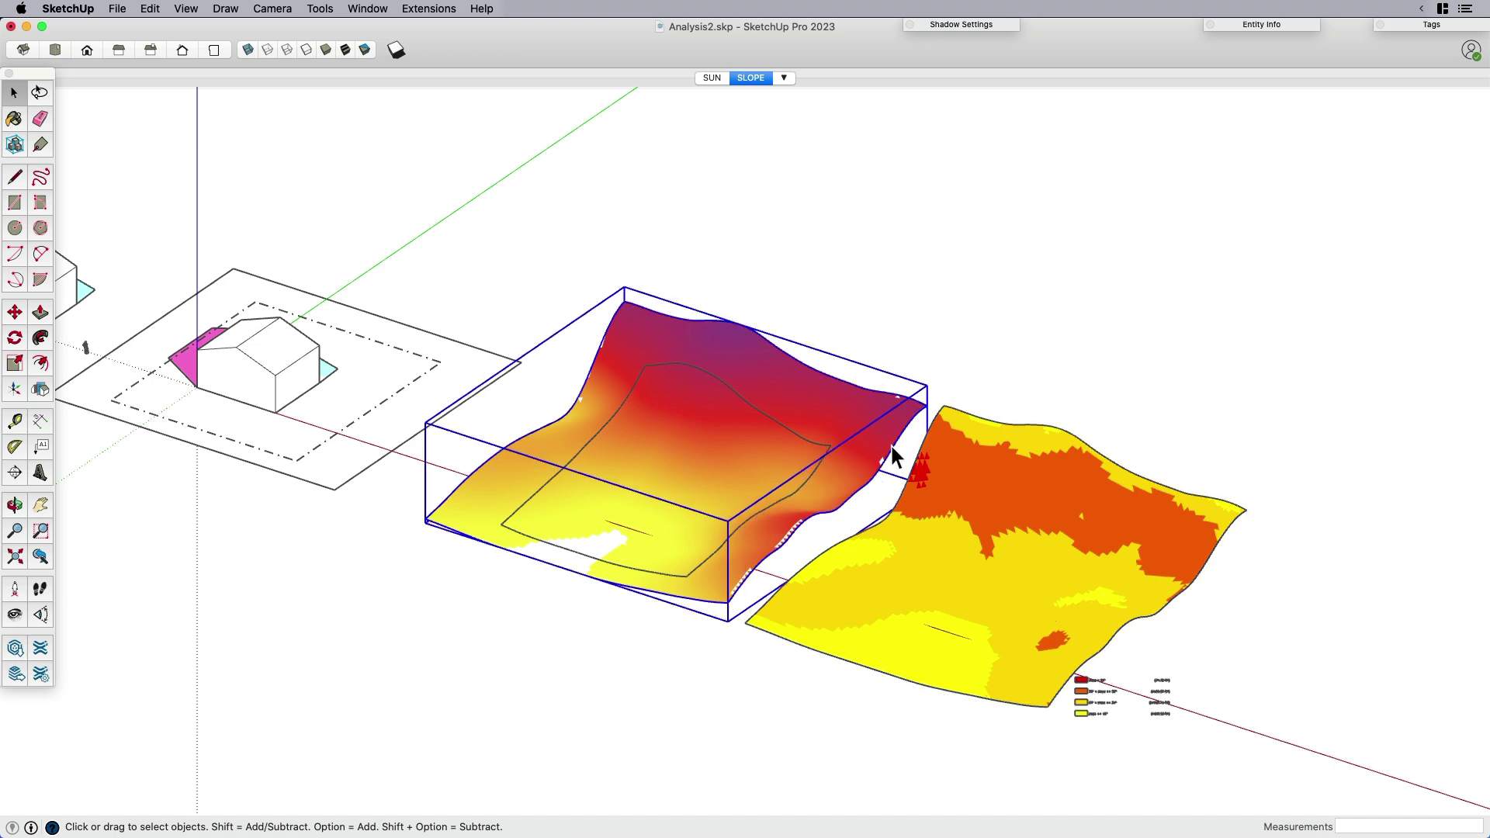
{"action": "left_click", "coordinate": [848, 338]}
{"action": "middle_click_drag", "start_coordinate": [807, 396], "coordinate": [984, 599]}
{"action": "scroll", "coordinate": [984, 599], "scroll_direction": "up", "scroll_amount": 2}
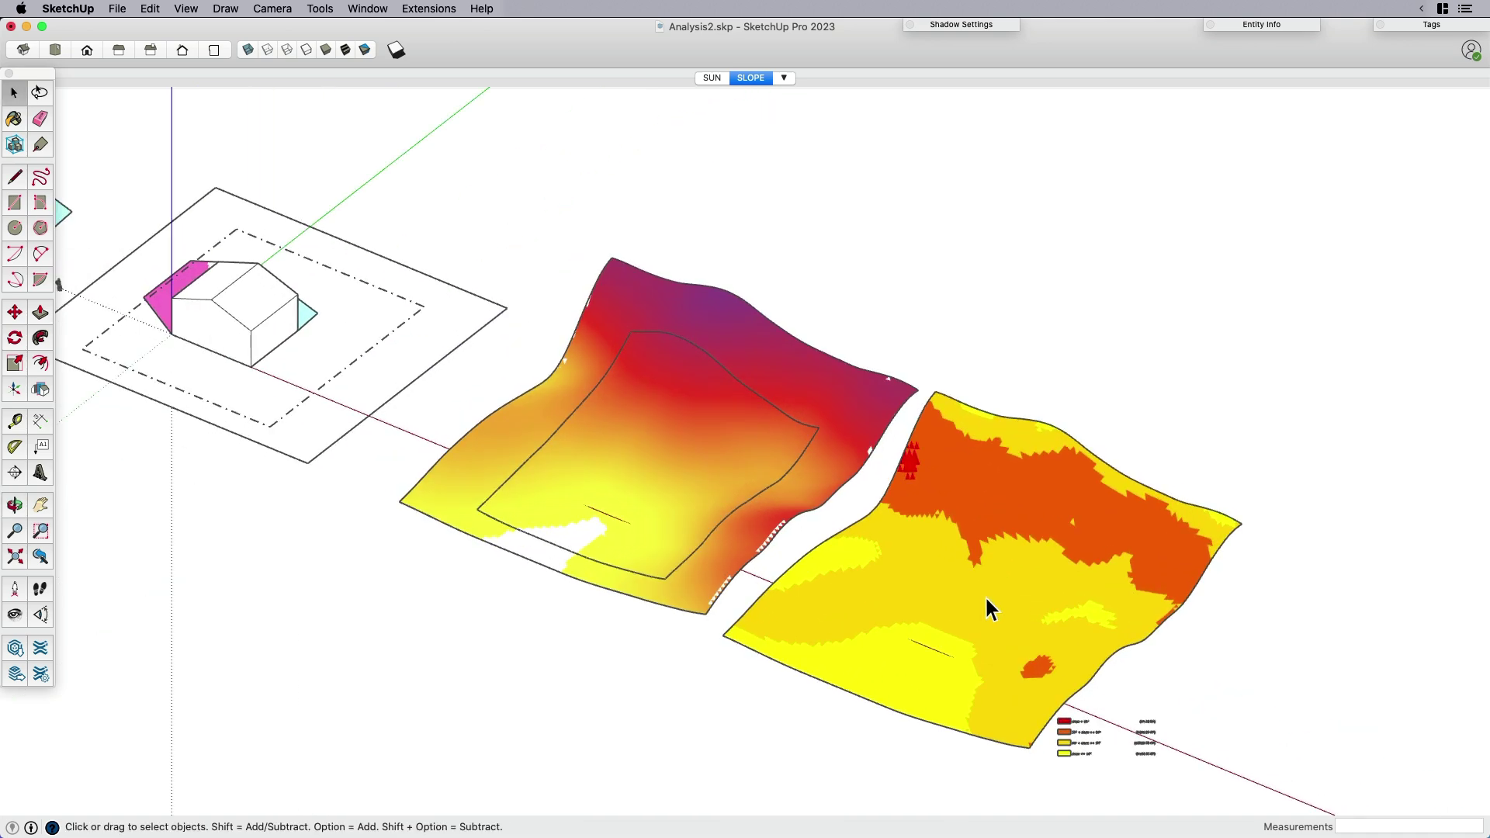
{"action": "left_click", "coordinate": [697, 450]}
{"action": "key", "text": "super+3"}
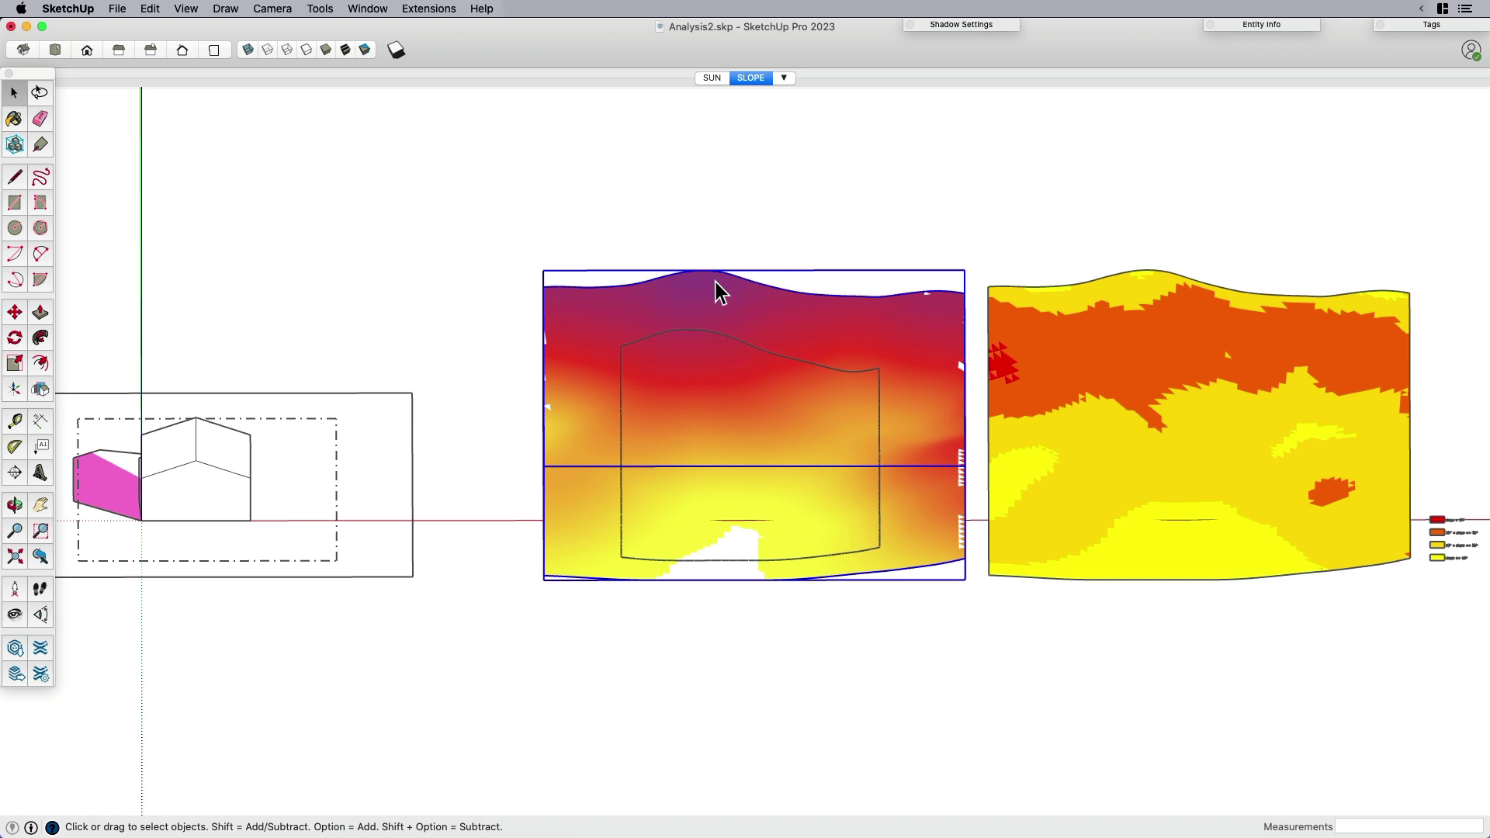
Switch to a line-only face style and generate contour lines on the altitude terrain.
{"action": "left_click", "coordinate": [306, 48]}
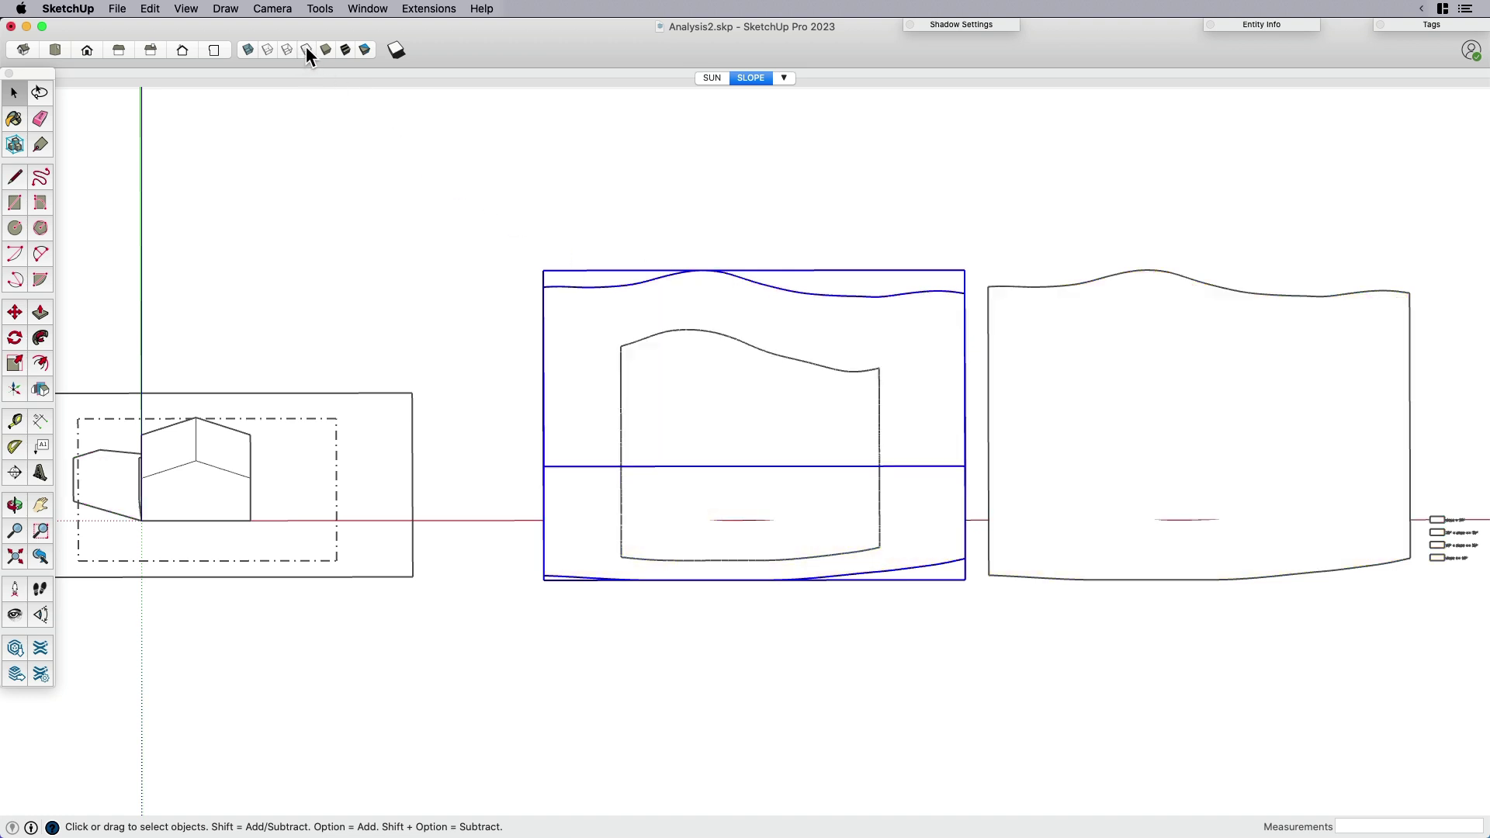
{"action": "scroll", "coordinate": [640, 355], "scroll_direction": "up", "scroll_amount": 3}
{"action": "middle_click_drag", "start_coordinate": [641, 356], "coordinate": [691, 525]}
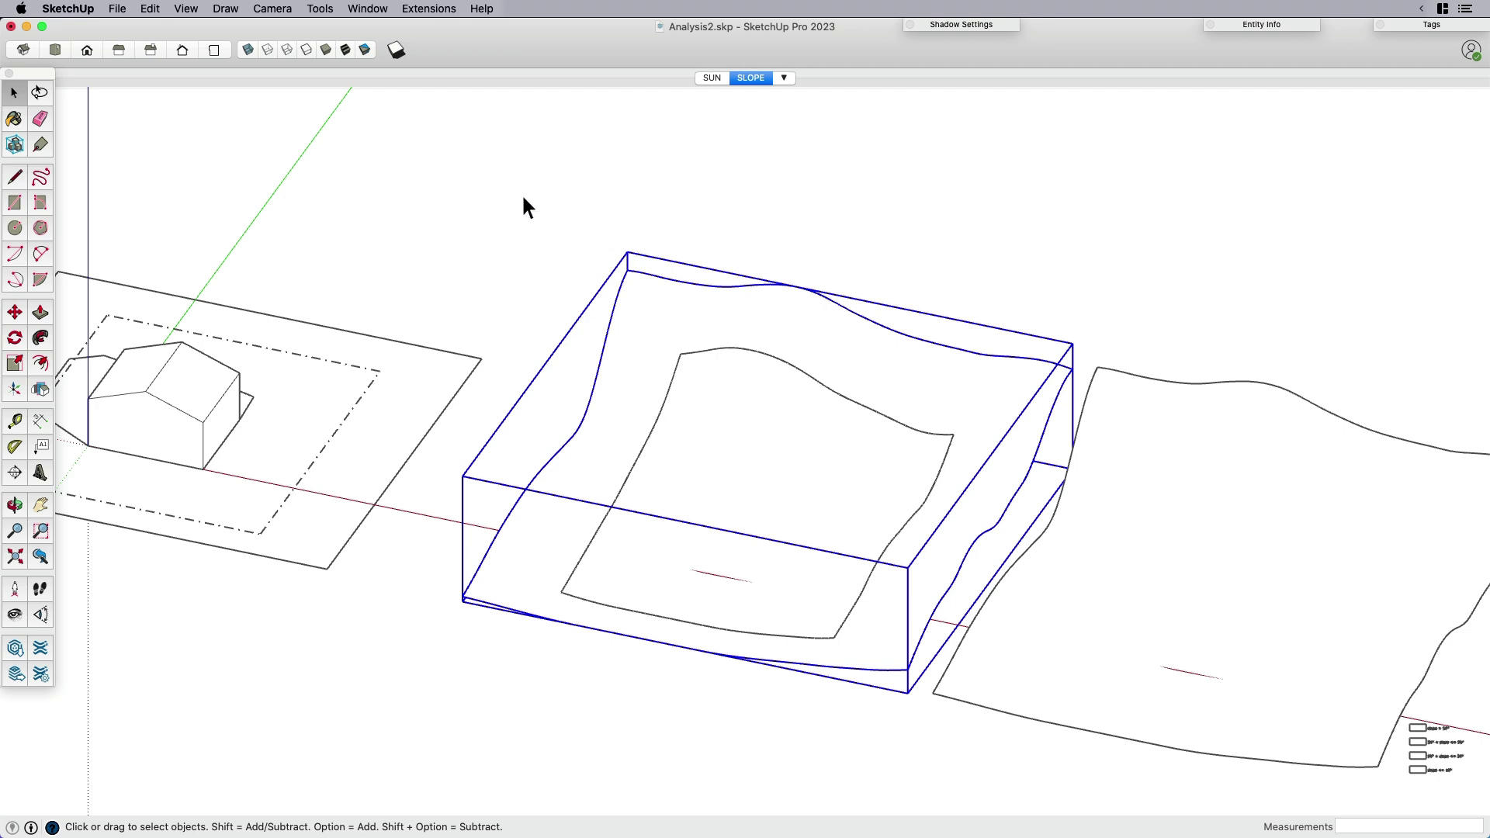
{"action": "left_click", "coordinate": [426, 11]}
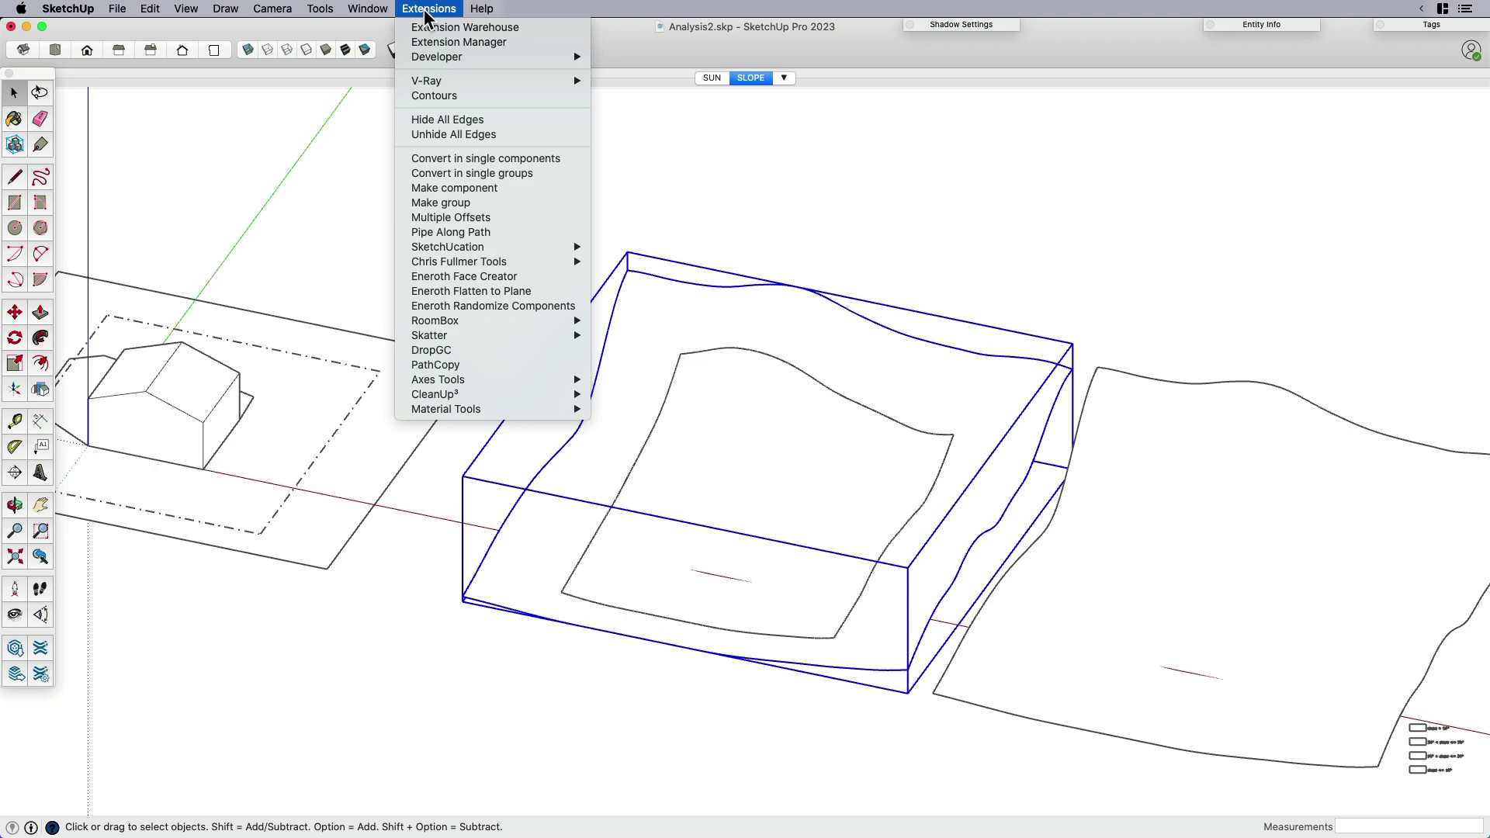
{"action": "left_click", "coordinate": [436, 97]}
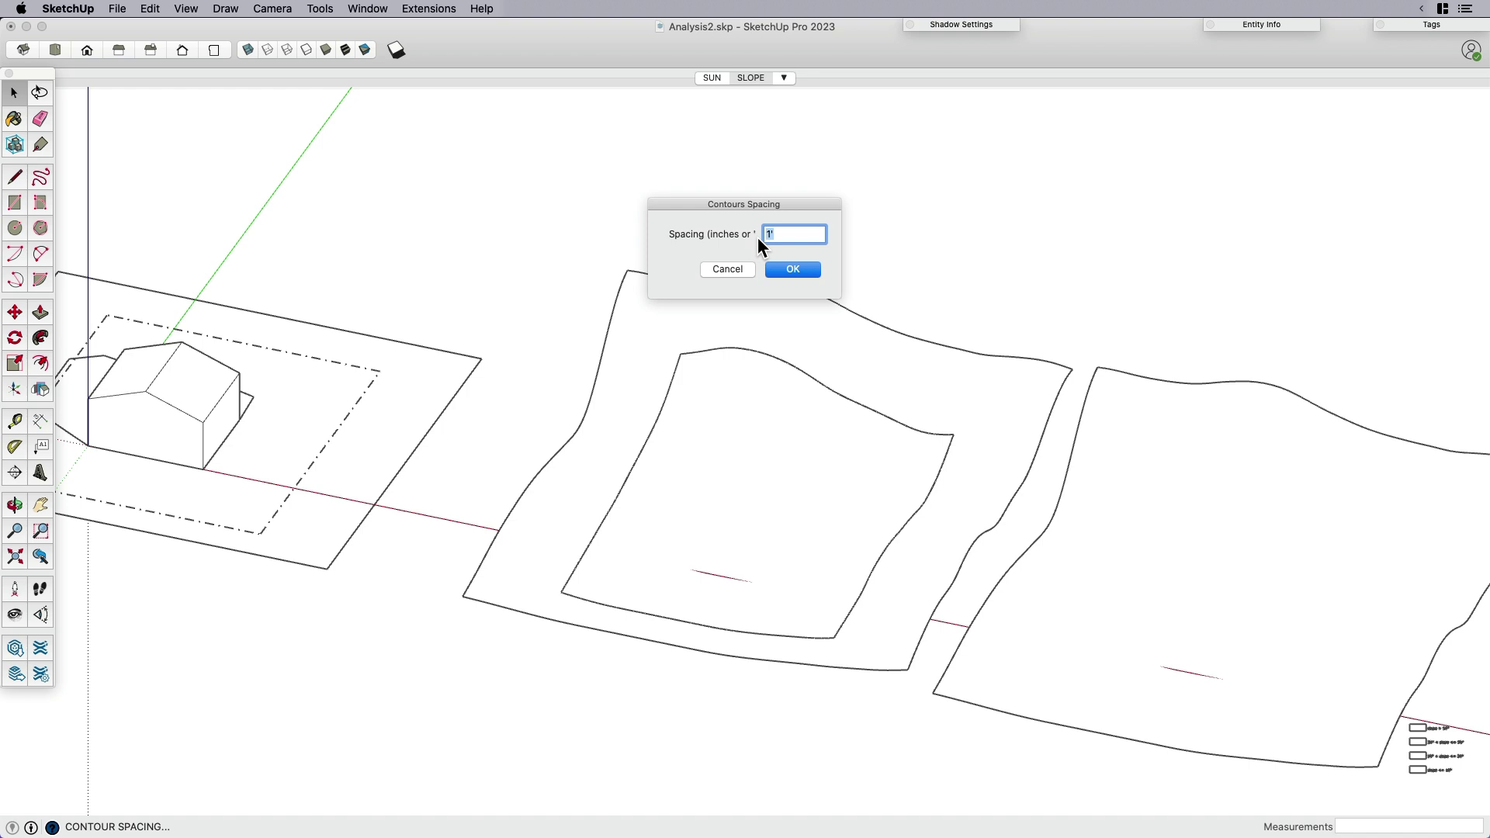
{"action": "left_click", "coordinate": [793, 269]}
Inside the terrain group, select and delete the leftover hatched patch.
{"action": "mouse_move", "coordinate": [801, 464]}
{"action": "middle_mouse_down"}
{"action": "mouse_move", "coordinate": [874, 416]}
{"action": "mouse_move", "coordinate": [884, 386]}
{"action": "middle_mouse_up"}
{"action": "scroll", "coordinate": [732, 652], "scroll_direction": "up", "scroll_amount": 5}
{"action": "double_click", "coordinate": [750, 644]}
{"action": "scroll", "coordinate": [732, 591], "scroll_direction": "down", "scroll_amount": 1}
{"action": "left_click_drag", "start_coordinate": [606, 544], "coordinate": [835, 659]}
{"action": "key", "text": "Delete"}
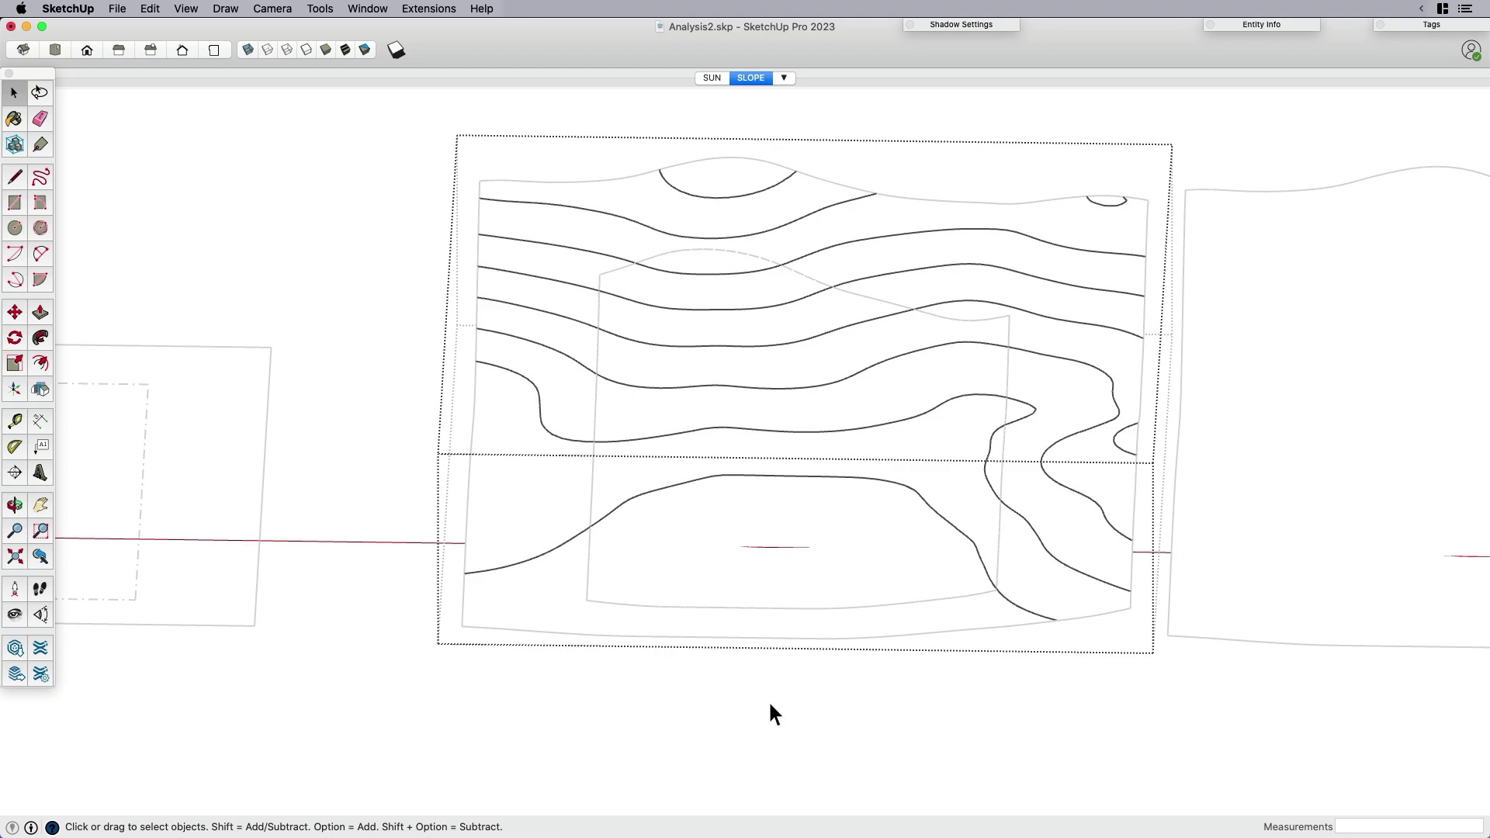
Set the CONT-77693 tag's Dashes to the short-dash style and orbit to check the contours.
{"action": "middle_click_drag", "start_coordinate": [769, 700], "coordinate": [823, 682]}
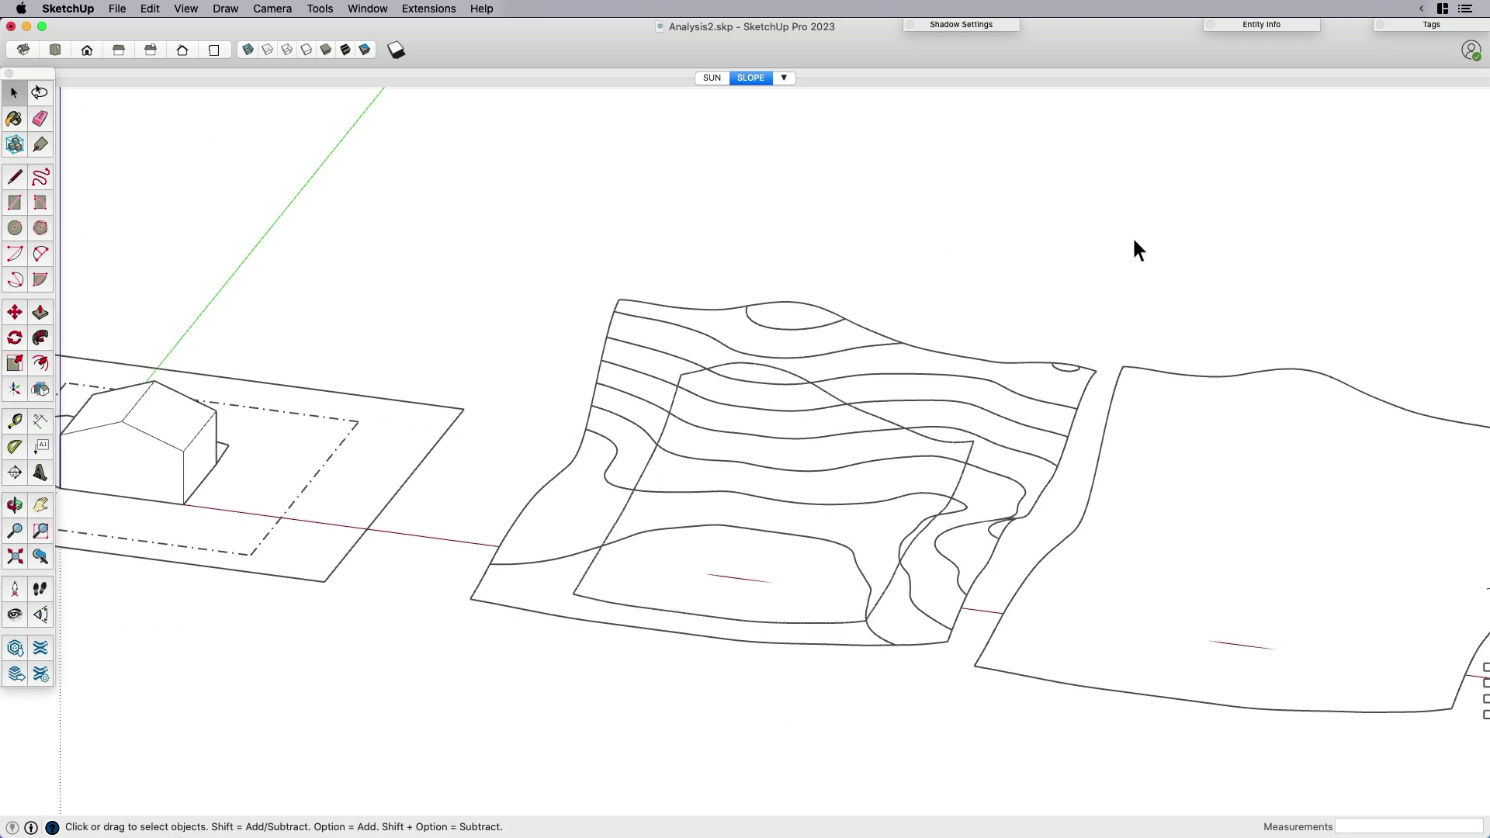
{"action": "left_click", "coordinate": [1436, 25]}
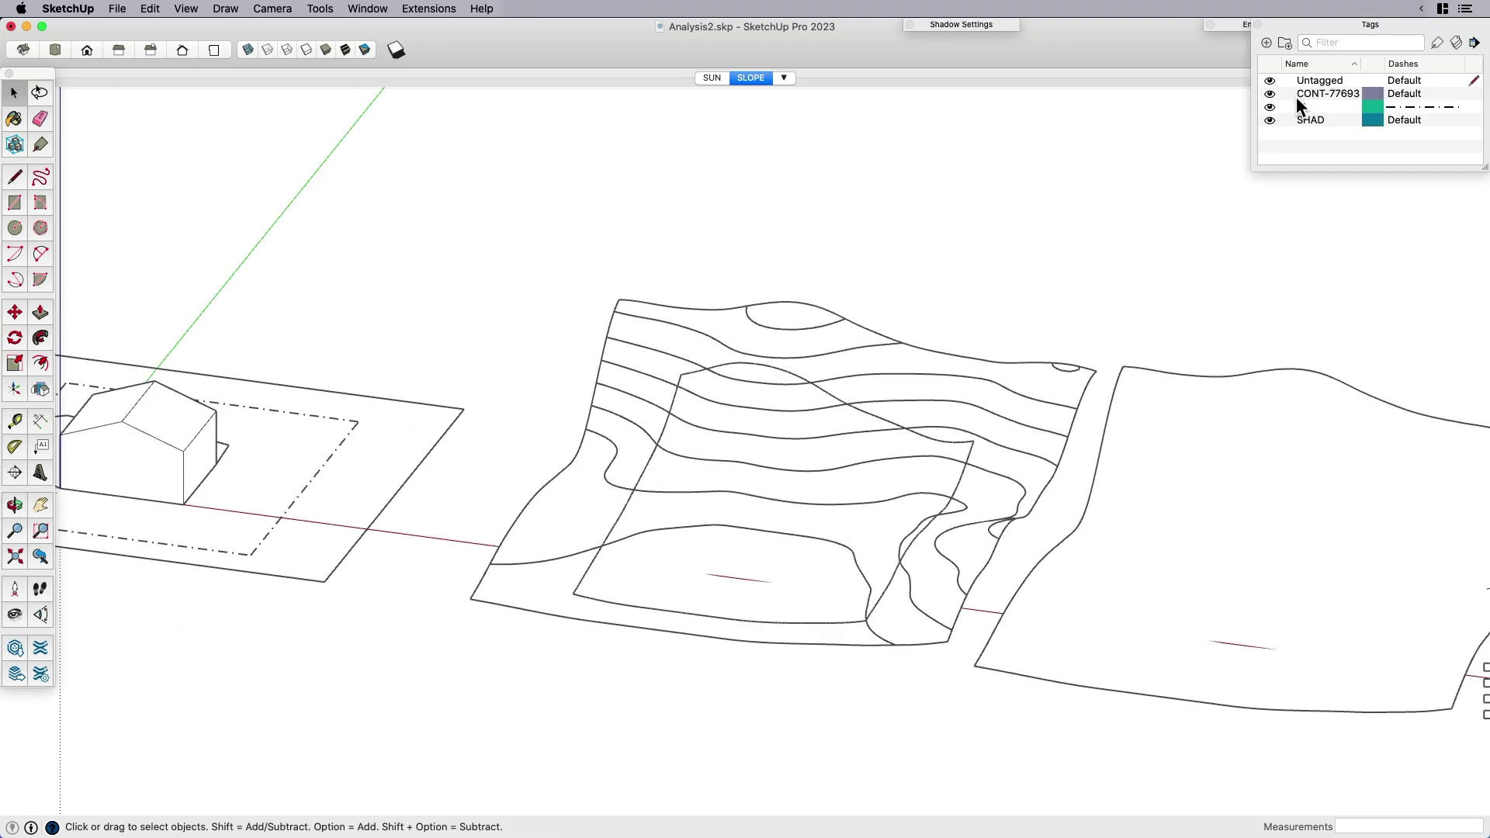
{"action": "left_click", "coordinate": [1388, 96]}
{"action": "left_click", "coordinate": [1399, 143]}
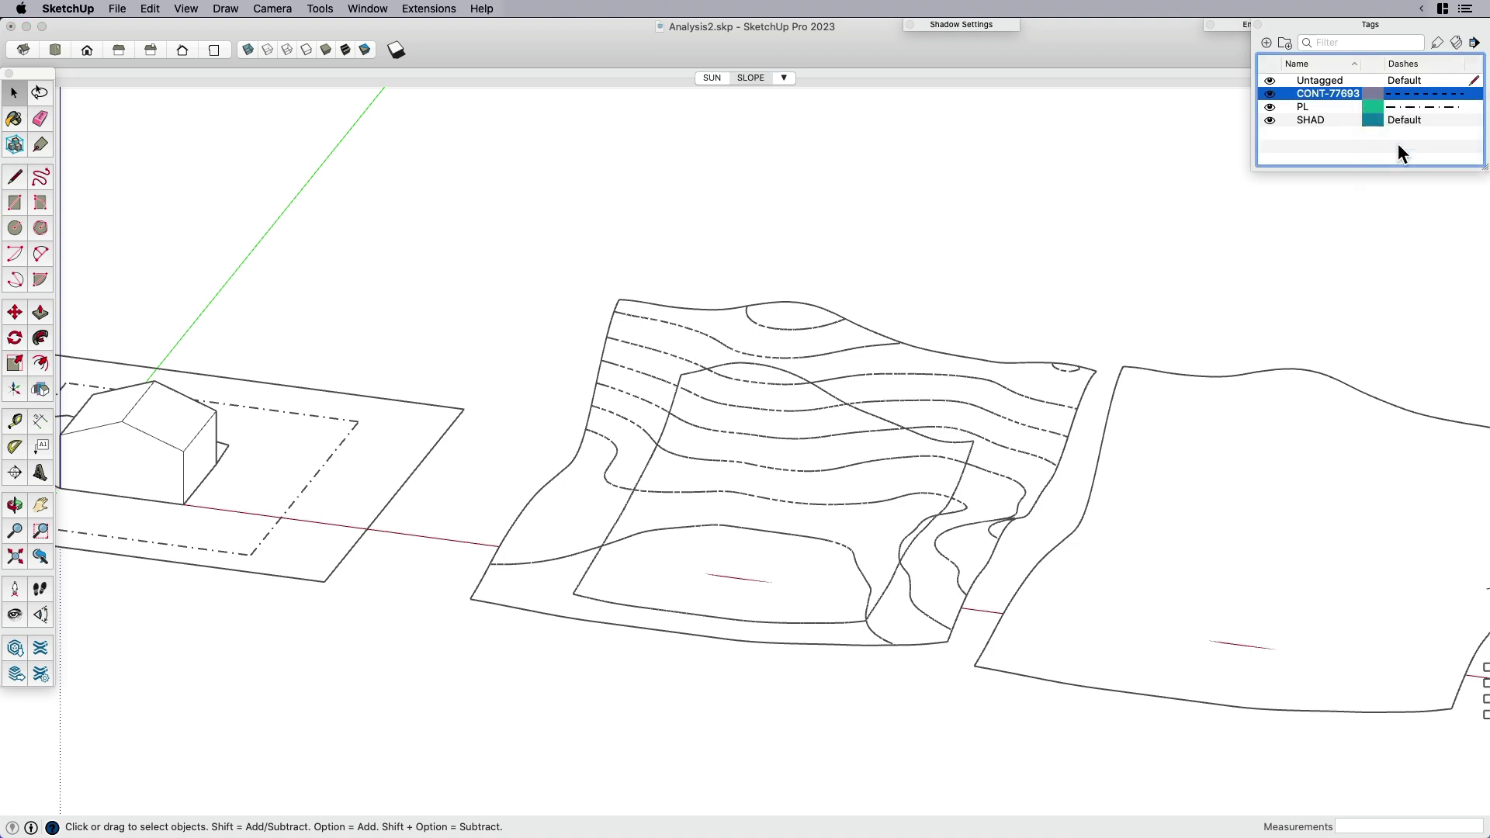
{"action": "left_click", "coordinate": [1124, 250]}
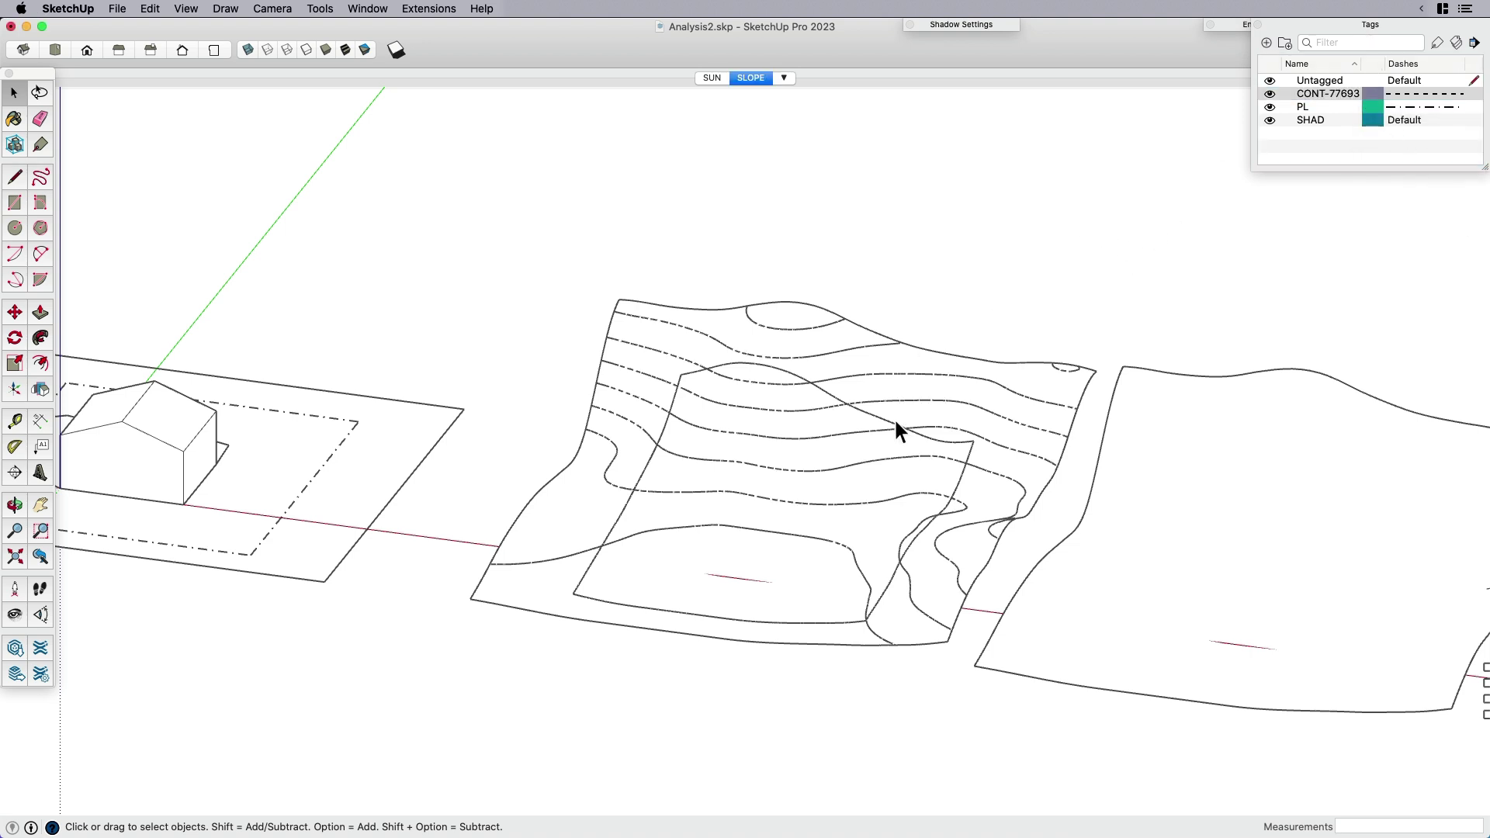
{"action": "scroll", "coordinate": [892, 420], "scroll_direction": "up", "scroll_amount": 5}
{"action": "scroll", "coordinate": [737, 574], "scroll_direction": "up", "scroll_amount": 3}
{"action": "scroll", "coordinate": [807, 512], "scroll_direction": "down", "scroll_amount": 3}
{"action": "middle_click_drag", "start_coordinate": [848, 505], "coordinate": [964, 406]}
{"action": "middle_click_drag", "start_coordinate": [715, 435], "coordinate": [1121, 638]}
Generate 1' contour lines on the selected right terrain via Extensions > Contours.
{"action": "left_click", "coordinate": [1010, 506]}
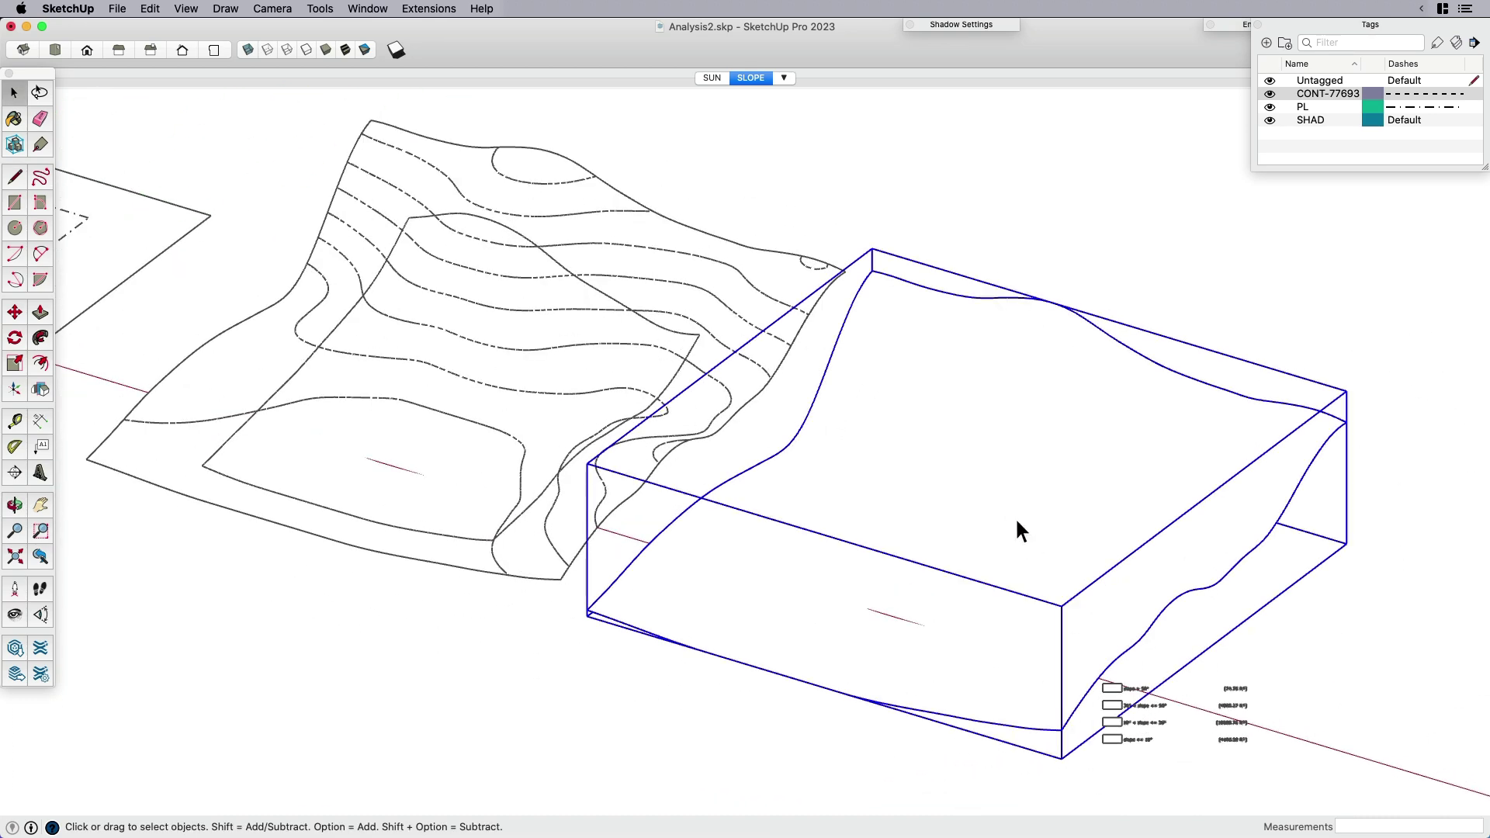
{"action": "scroll", "coordinate": [901, 459], "scroll_direction": "down", "scroll_amount": 5}
{"action": "scroll", "coordinate": [1060, 475], "scroll_direction": "up", "scroll_amount": 5}
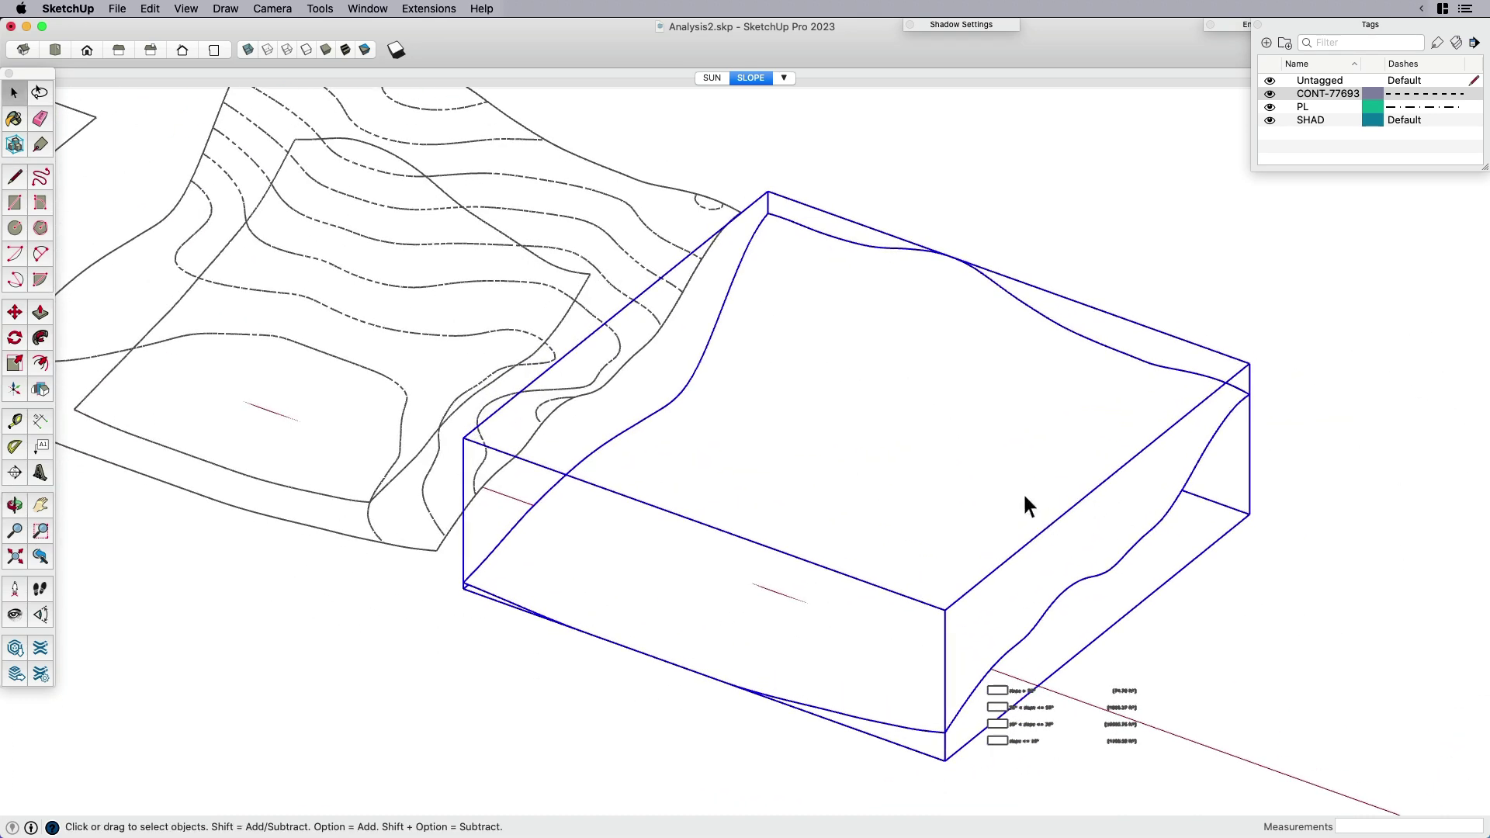
{"action": "left_click", "coordinate": [424, 9]}
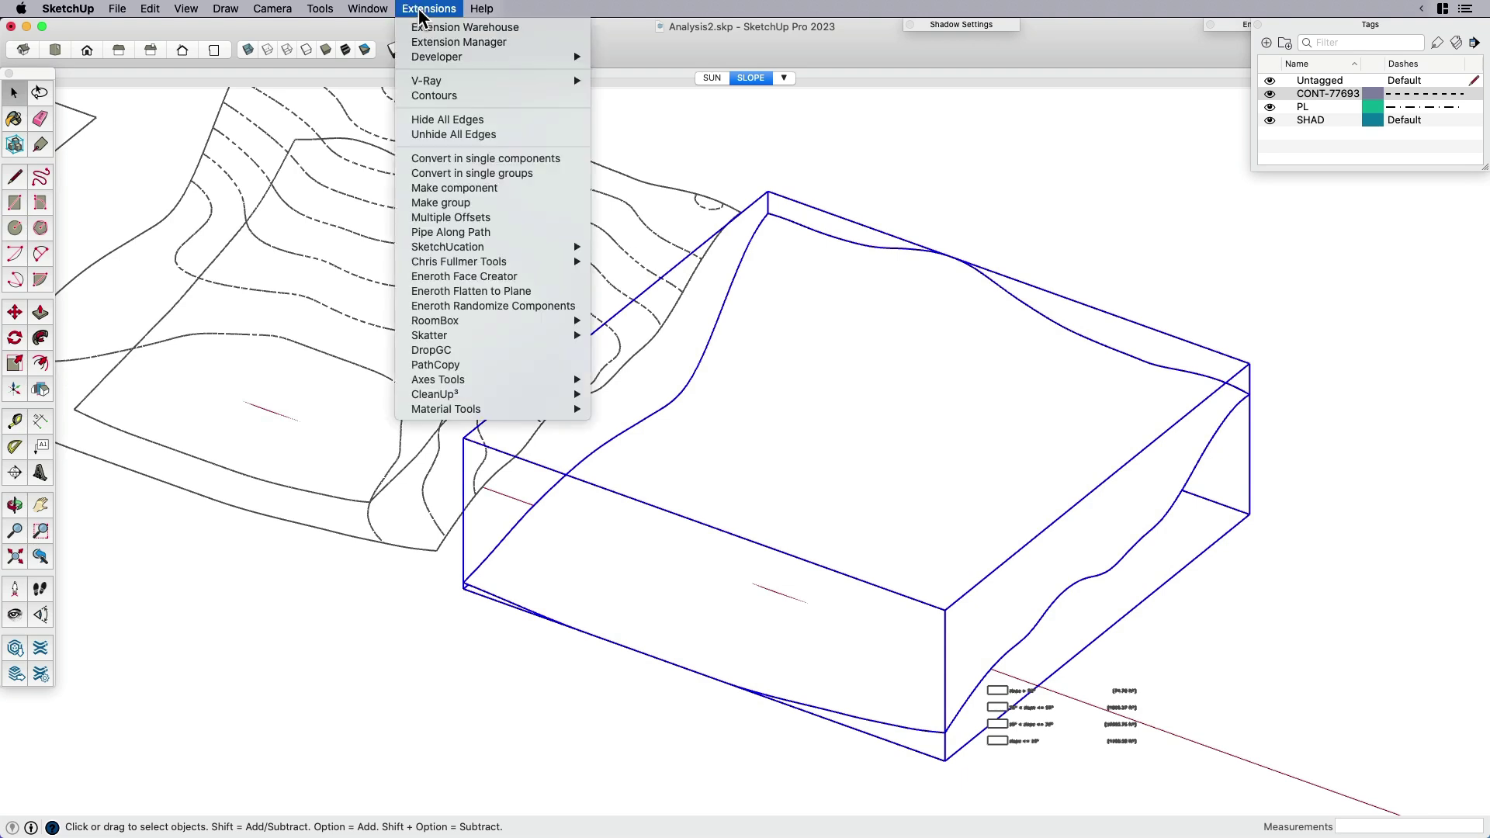
{"action": "left_click", "coordinate": [430, 93]}
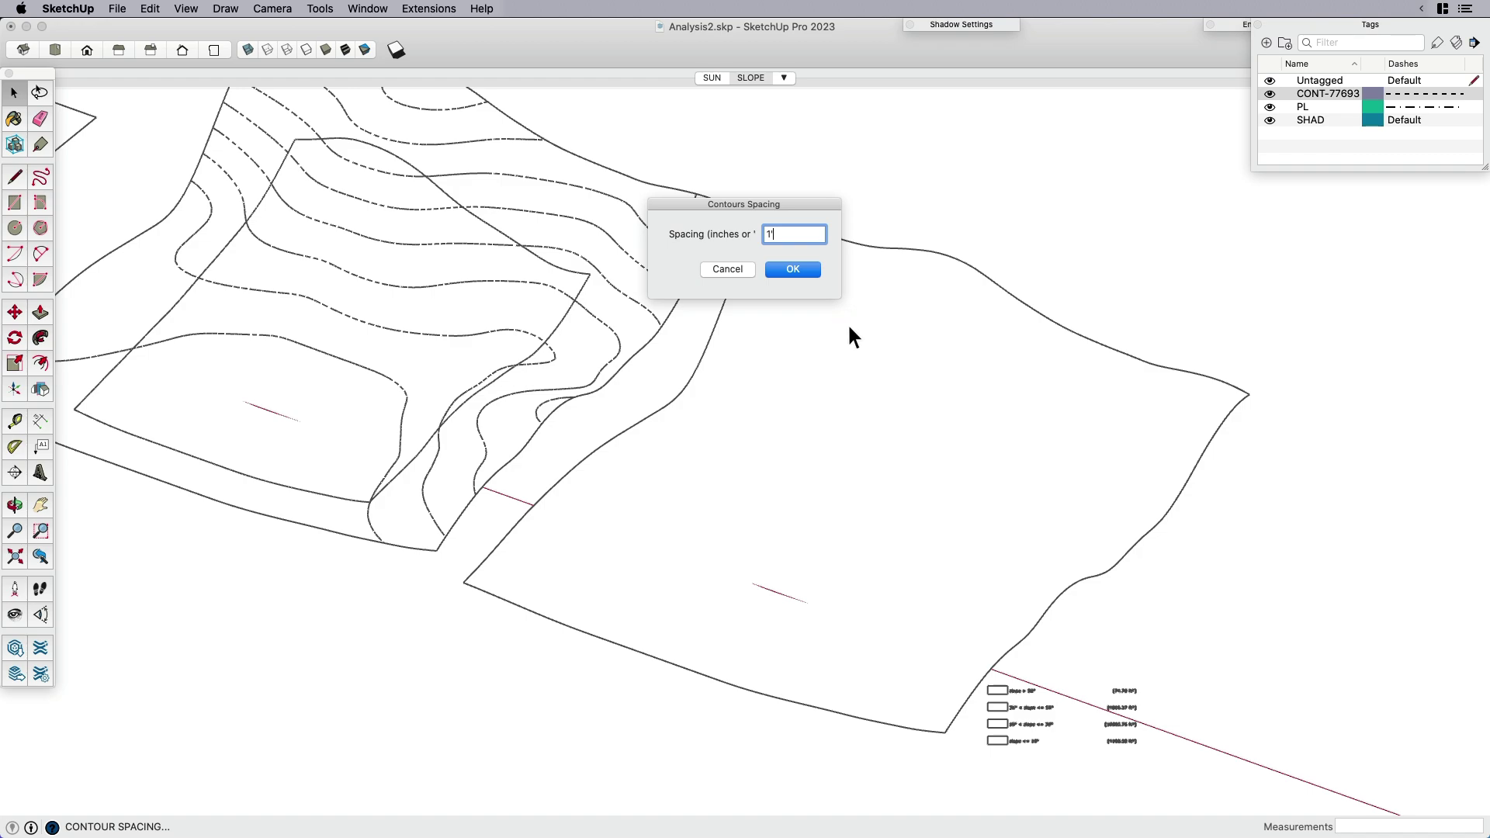
{"action": "key", "text": "Return"}
Inside the right terrain group, delete the leftover triangulated mesh.
{"action": "middle_click_drag", "start_coordinate": [813, 438], "coordinate": [821, 593]}
{"action": "double_click", "coordinate": [891, 588]}
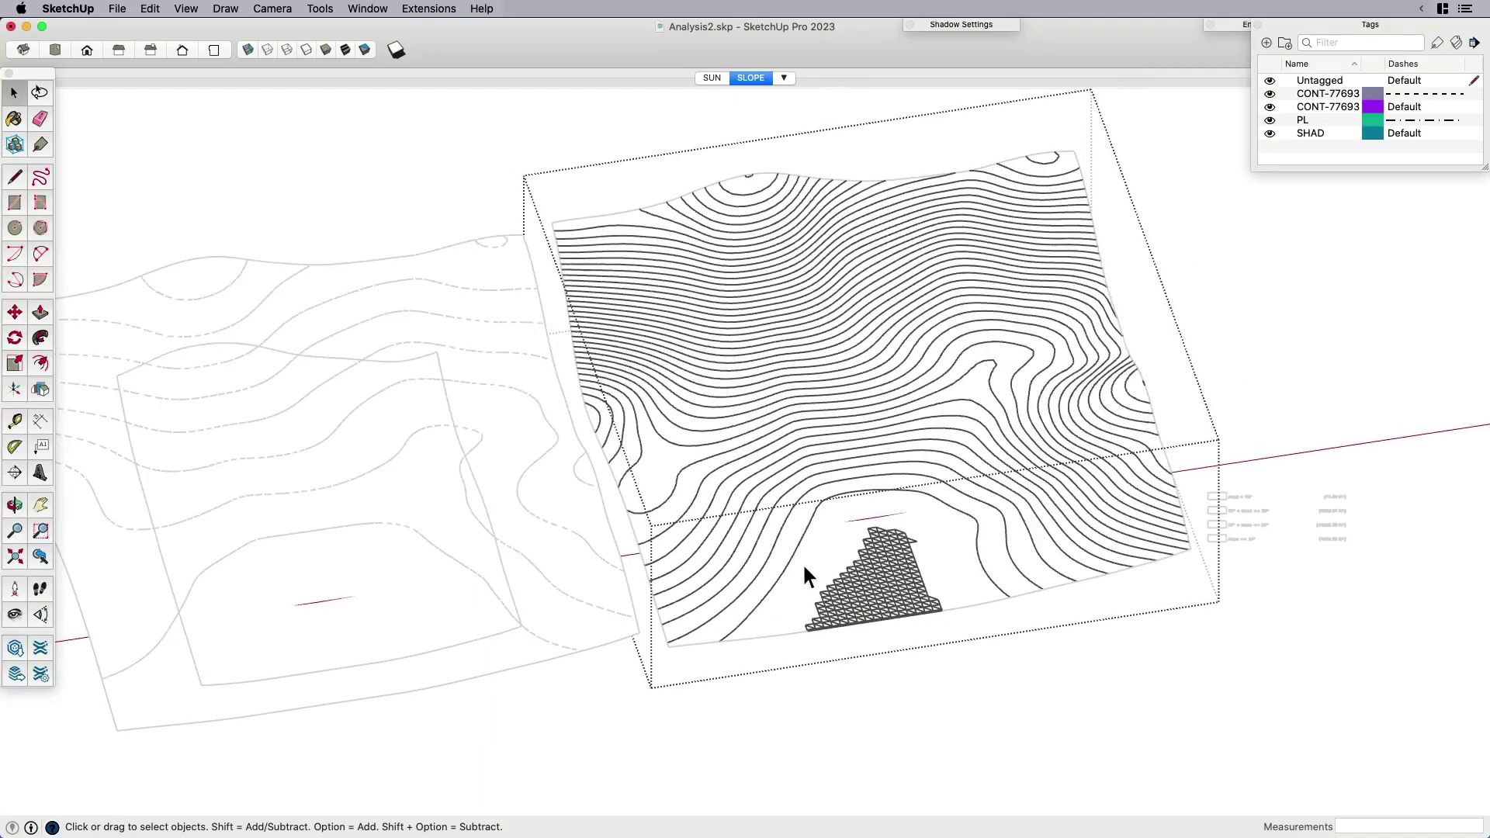
{"action": "left_click_drag", "start_coordinate": [804, 568], "coordinate": [883, 659]}
{"action": "key", "text": "Delete"}
{"action": "left_click_drag", "start_coordinate": [844, 507], "coordinate": [935, 644]}
{"action": "key", "text": "Delete"}
{"action": "left_click_drag", "start_coordinate": [903, 569], "coordinate": [925, 677]}
{"action": "middle_click_drag", "start_coordinate": [925, 676], "coordinate": [774, 669]}
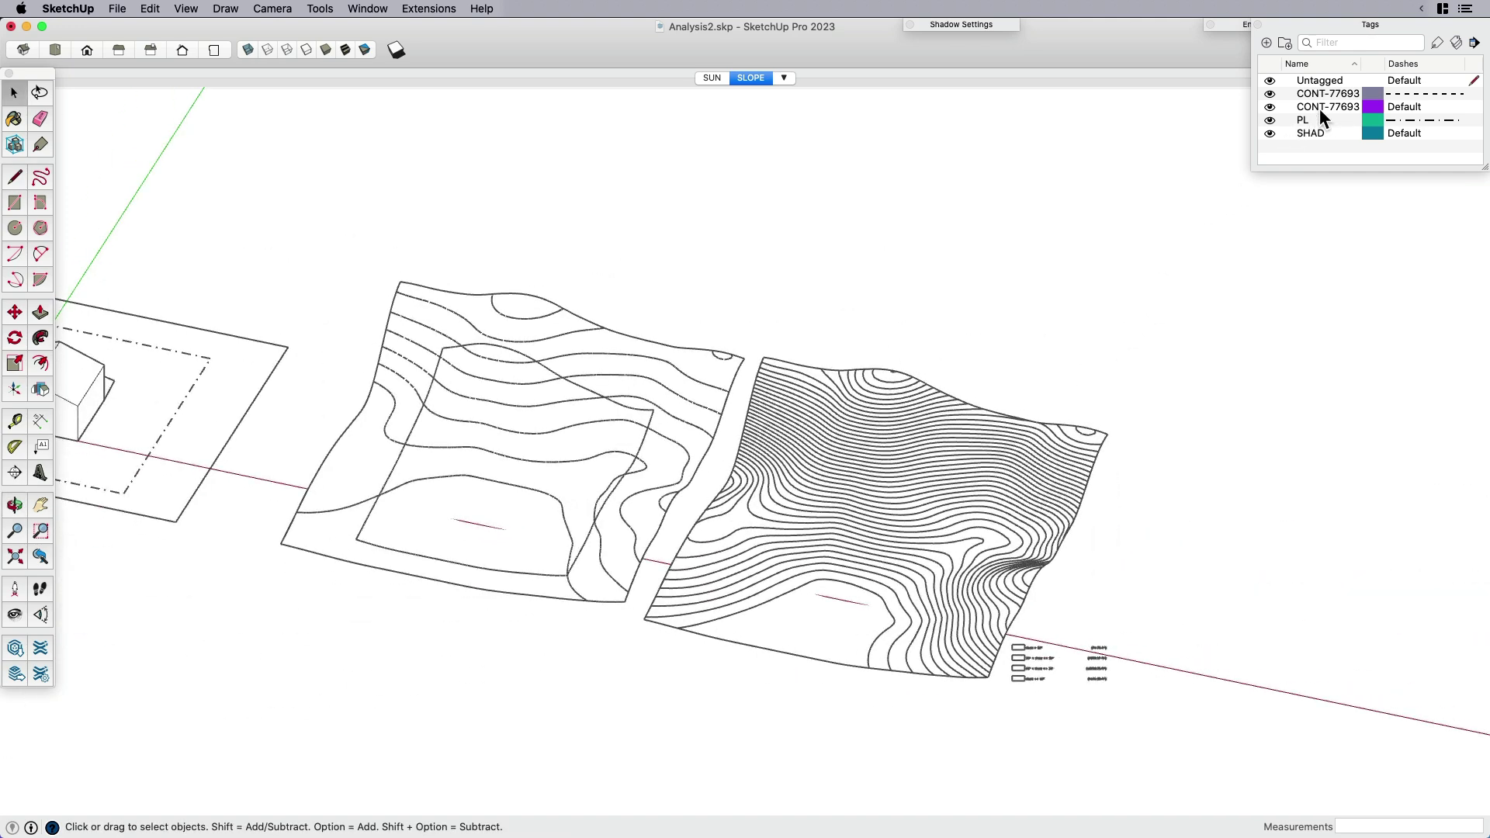
Set the second CONT-77693 tag's Dashes to the short-dash style.
{"action": "left_click", "coordinate": [1405, 106]}
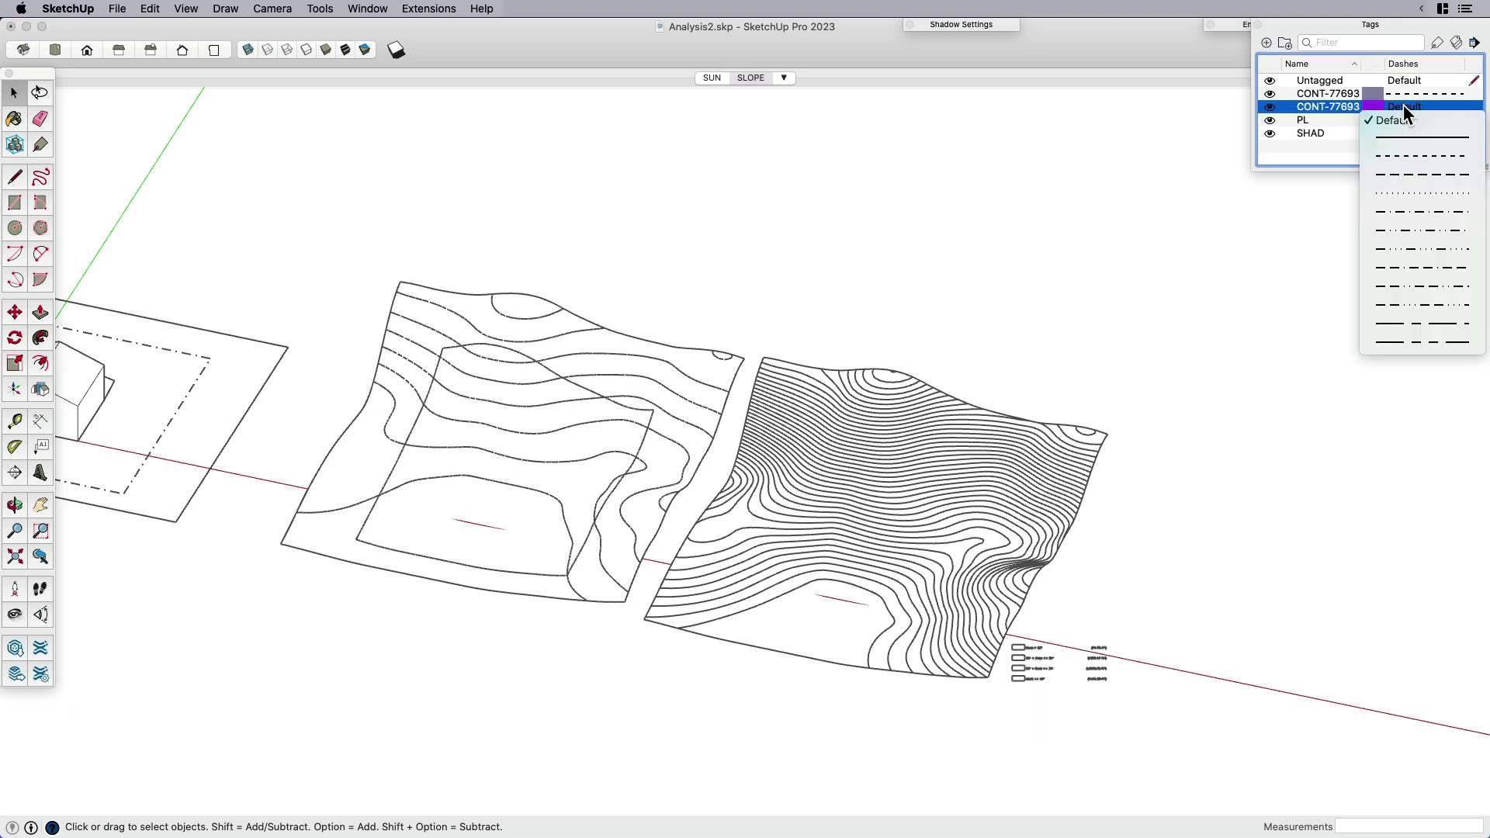
{"action": "left_click", "coordinate": [1397, 155]}
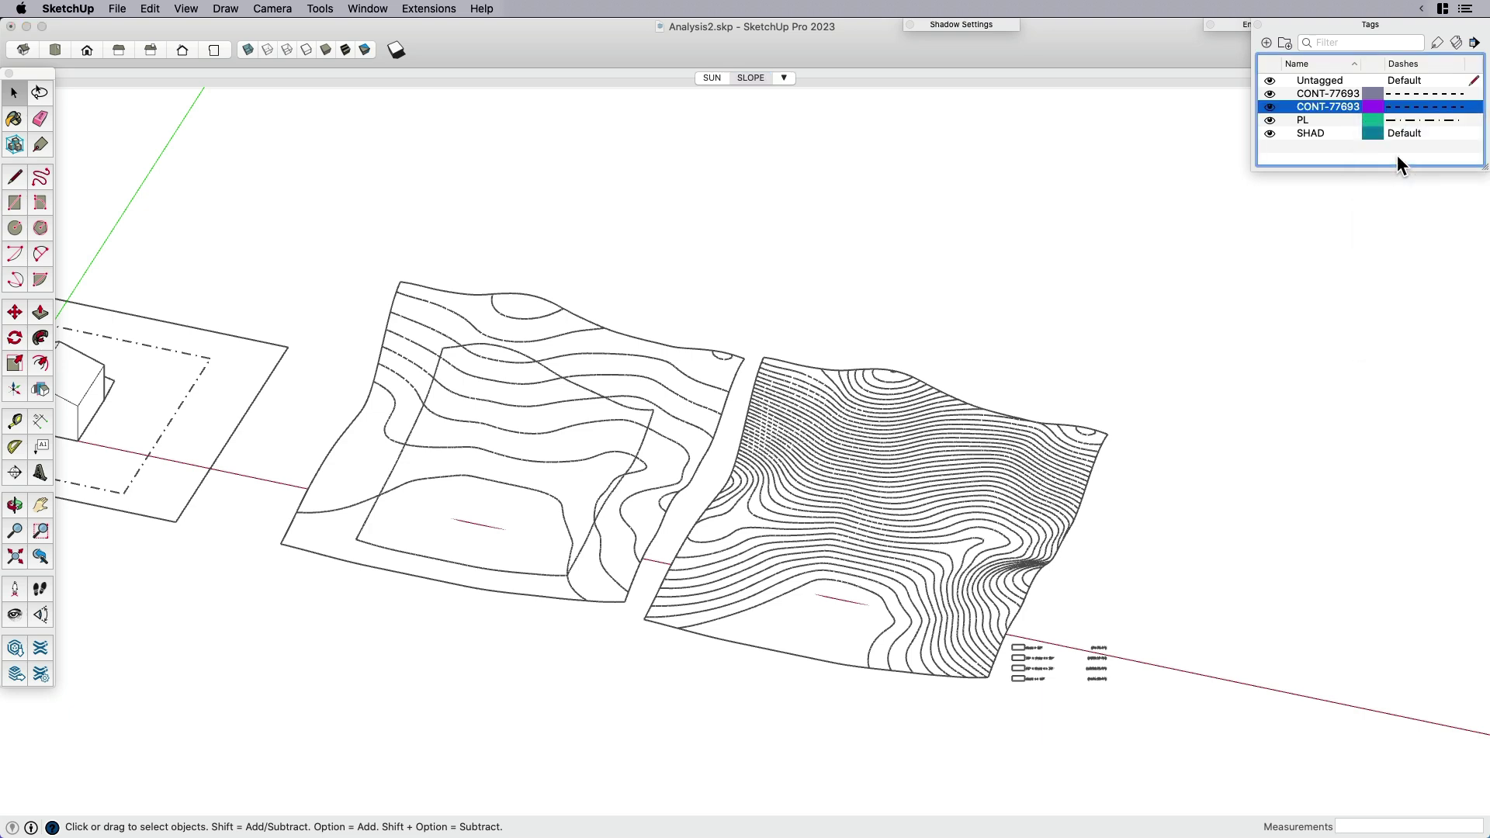
{"action": "left_click", "coordinate": [1104, 271]}
{"action": "scroll", "coordinate": [830, 605], "scroll_direction": "up", "scroll_amount": 5}
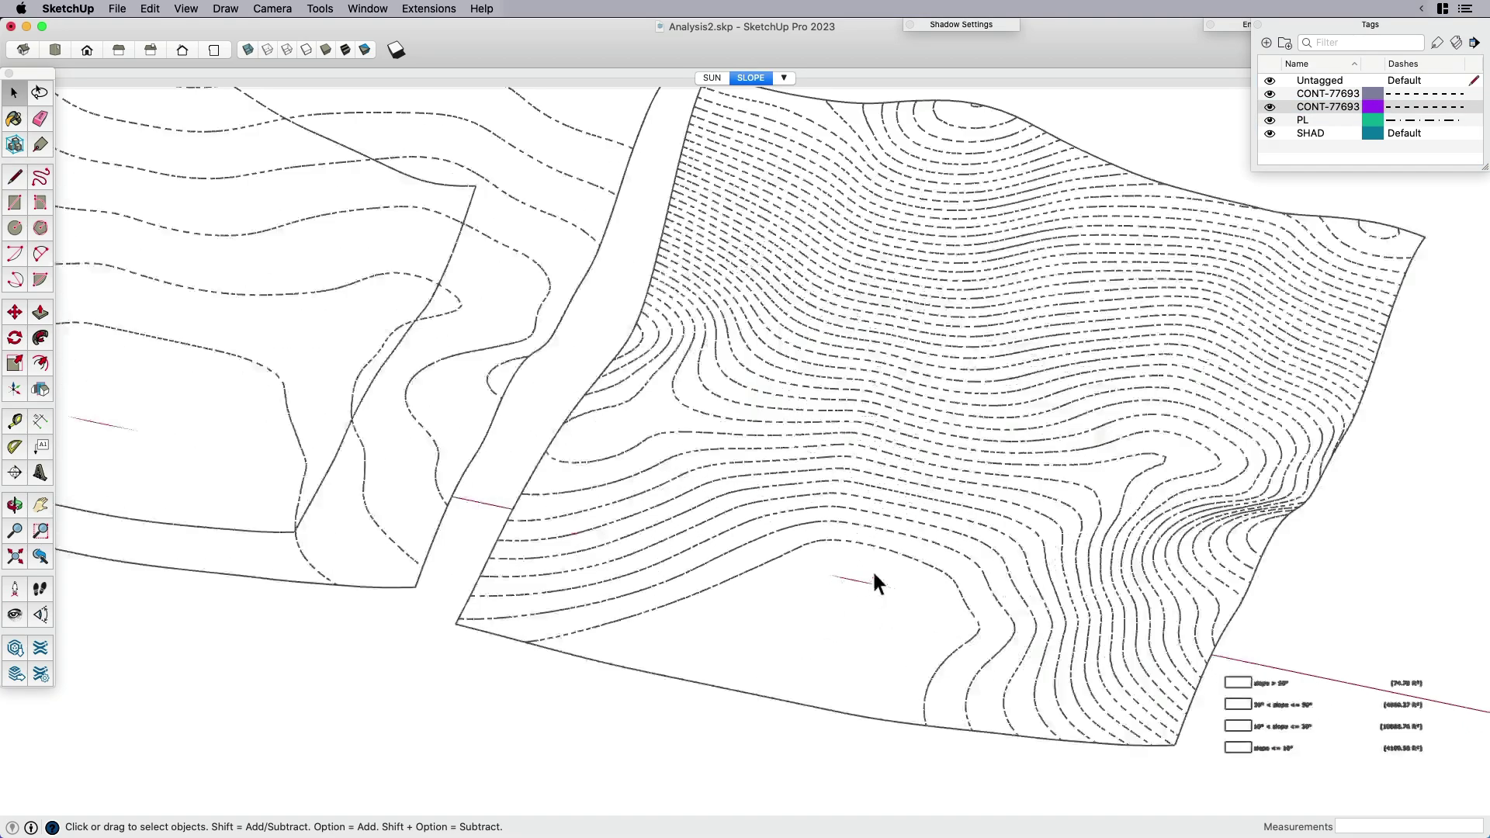
{"action": "middle_click_drag", "start_coordinate": [925, 567], "coordinate": [808, 526]}
Toggle both contour tags' visibility off and on to check the dashed lines.
{"action": "left_click", "coordinate": [1269, 93]}
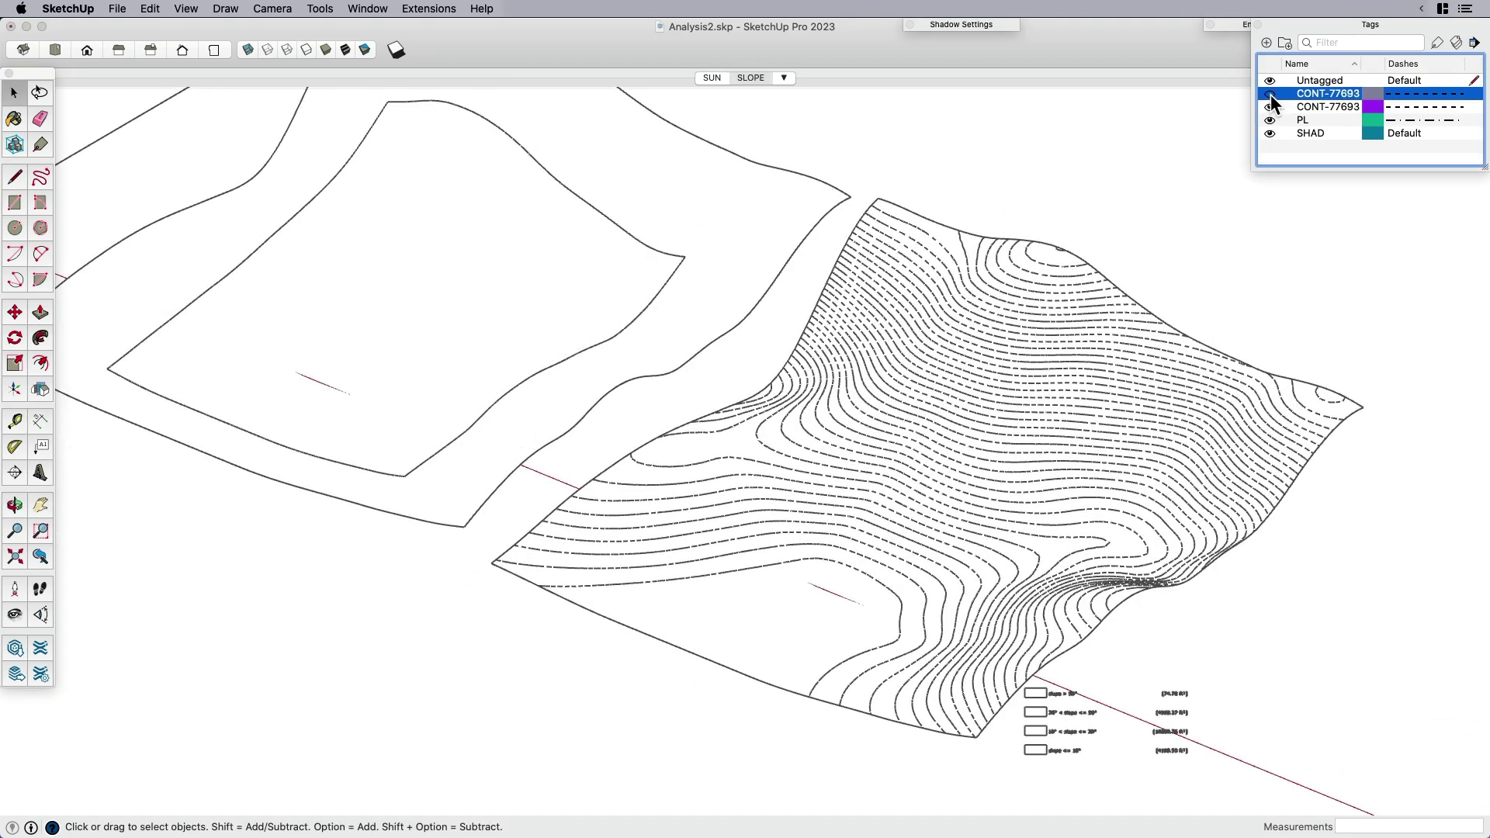
{"action": "left_click", "coordinate": [1270, 93]}
{"action": "left_click", "coordinate": [1270, 106]}
{"action": "left_click", "coordinate": [1269, 106]}
{"action": "scroll", "coordinate": [858, 476], "scroll_direction": "down", "scroll_amount": 3}
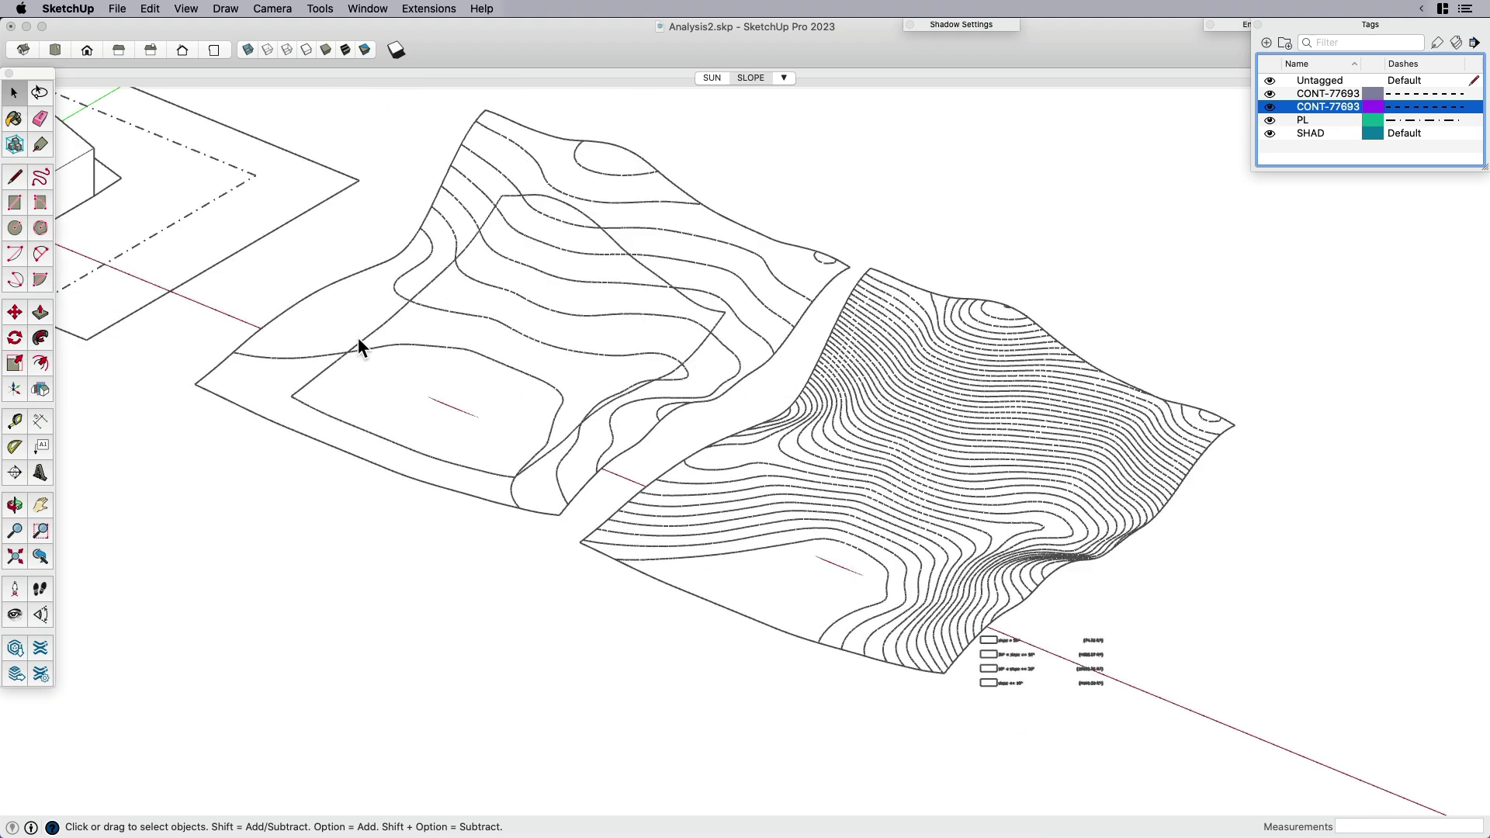
Switch to the Top standard view and zoom to frame both dashed-contour terrains.
{"action": "key", "text": "super+2"}
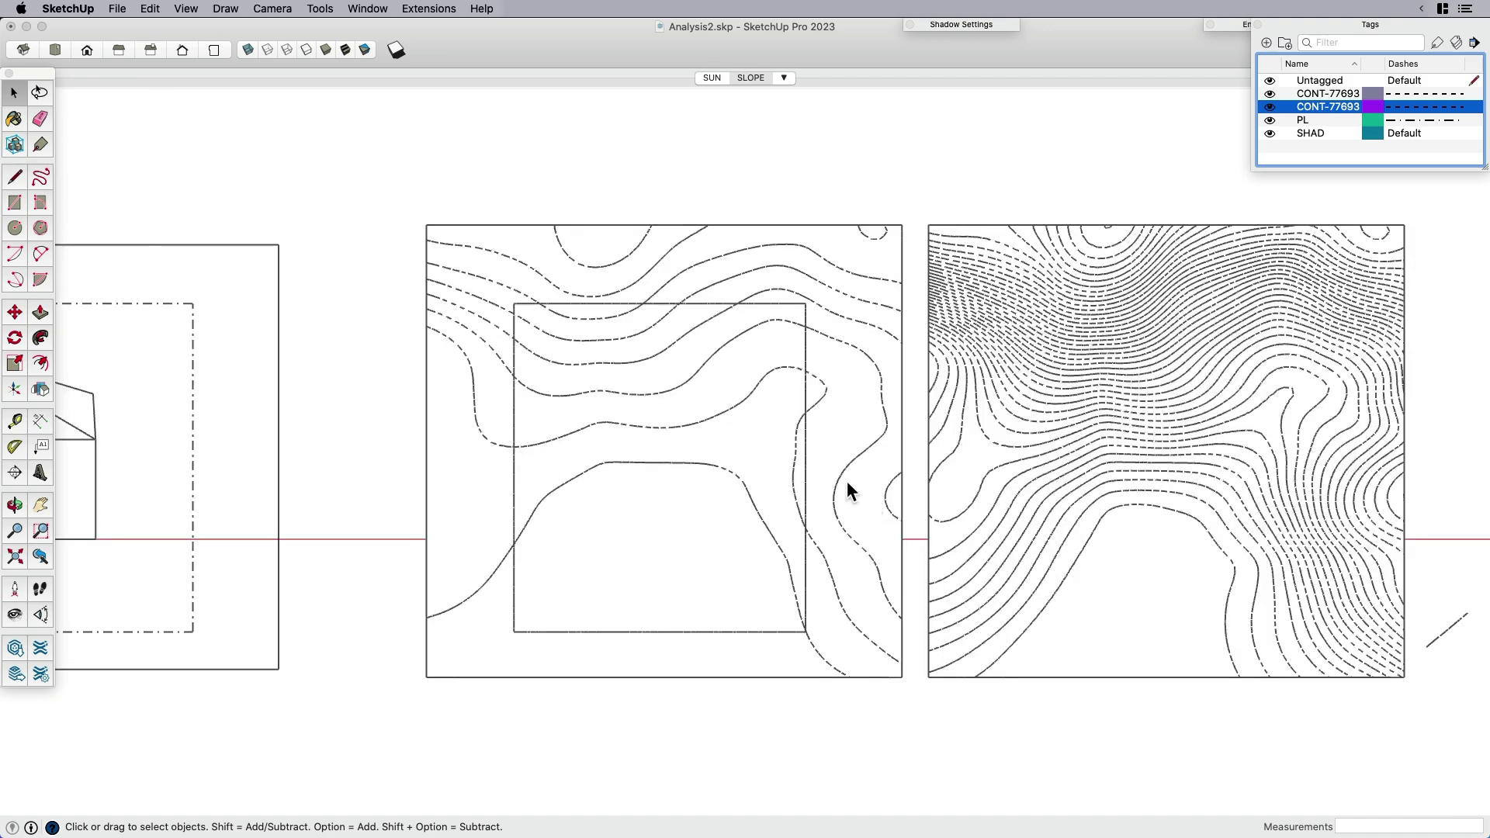
{"action": "left_click", "coordinate": [1049, 514]}
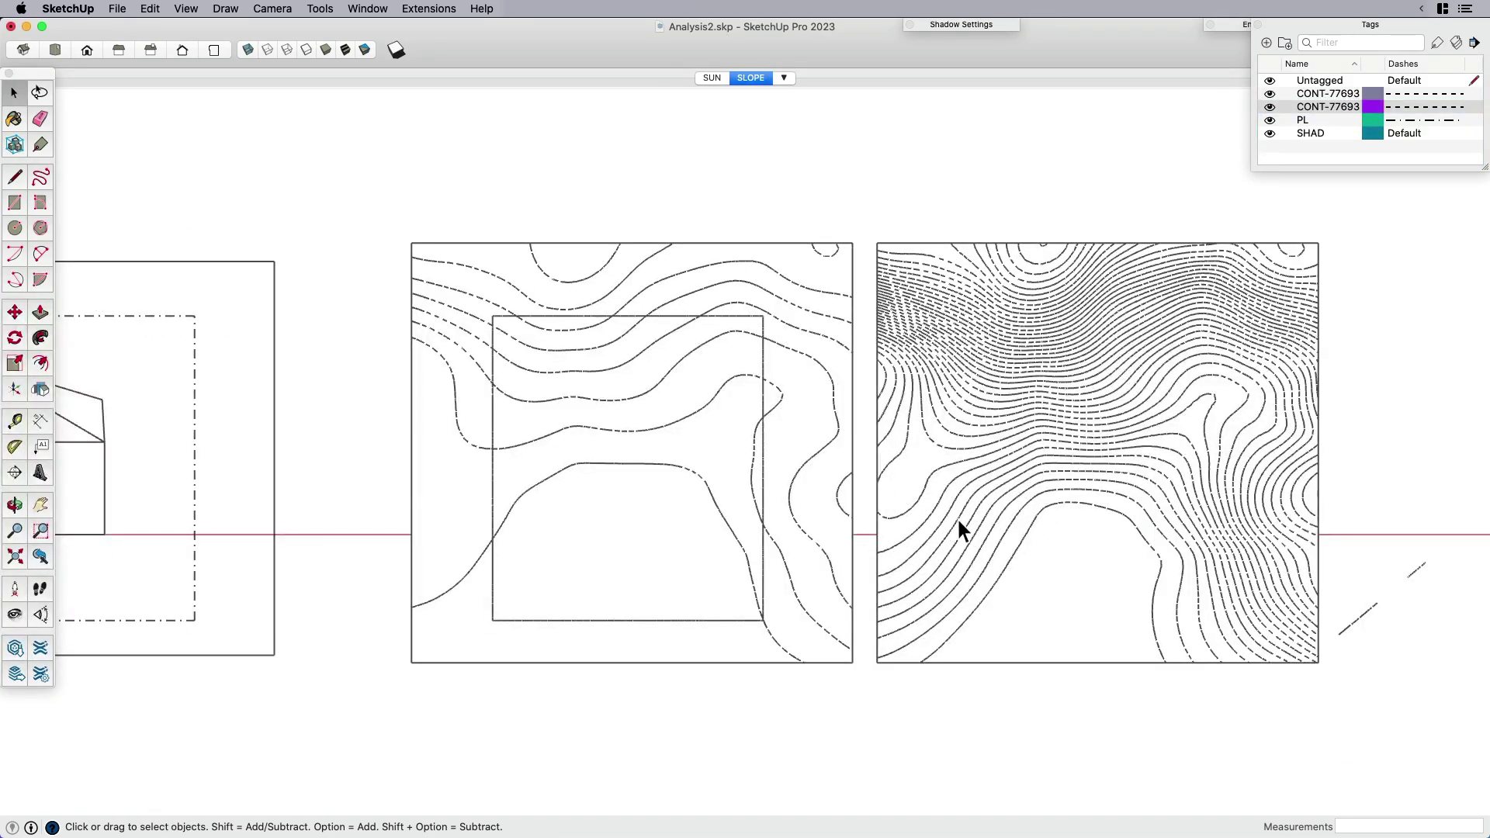
{"action": "scroll", "coordinate": [959, 521], "scroll_direction": "up", "scroll_amount": 3}
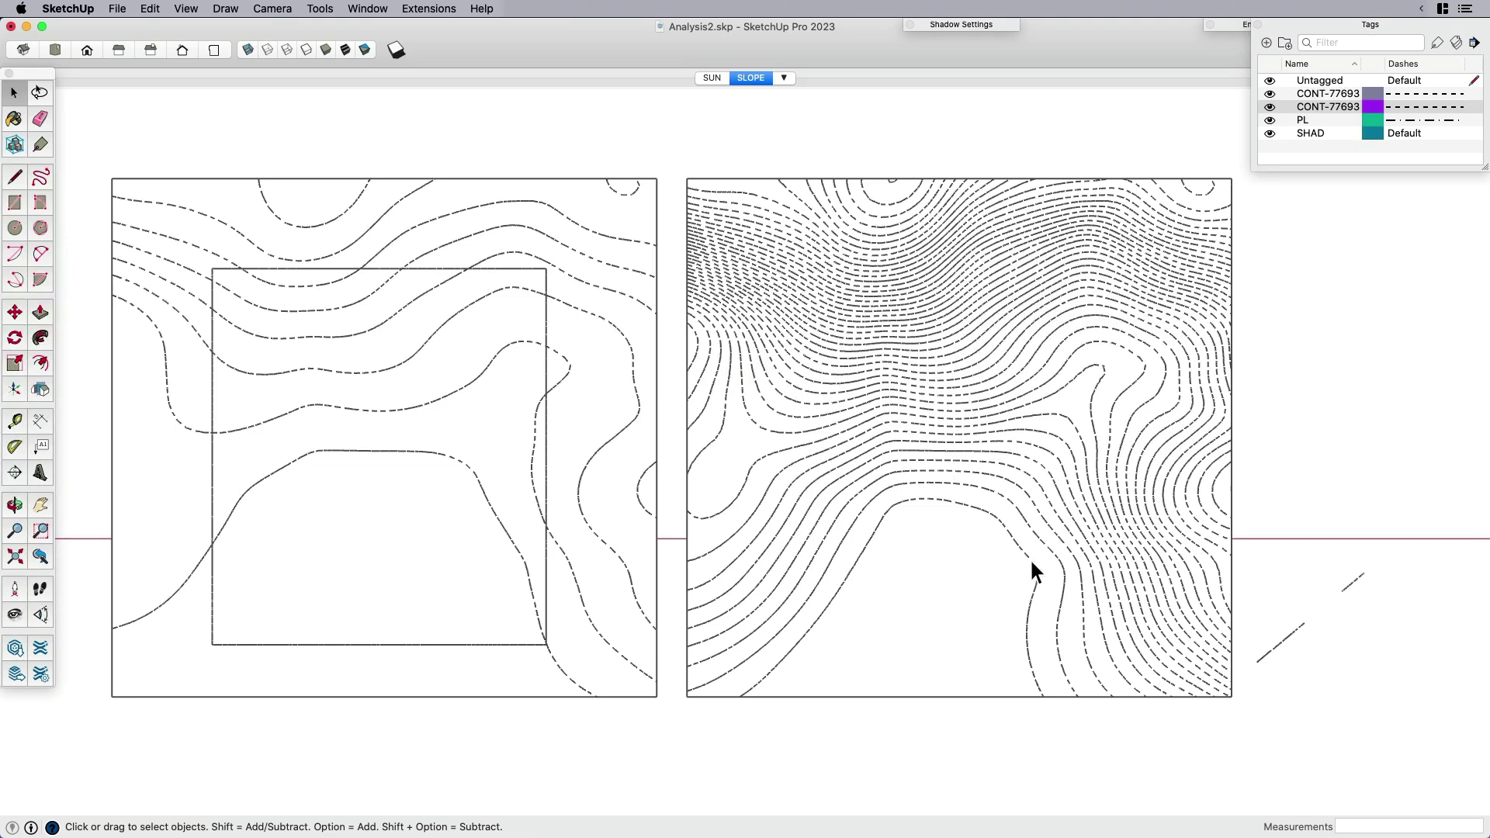
{"action": "scroll", "coordinate": [869, 383], "scroll_direction": "up", "scroll_amount": 3}
{"action": "scroll", "coordinate": [917, 464], "scroll_direction": "down", "scroll_amount": 2}
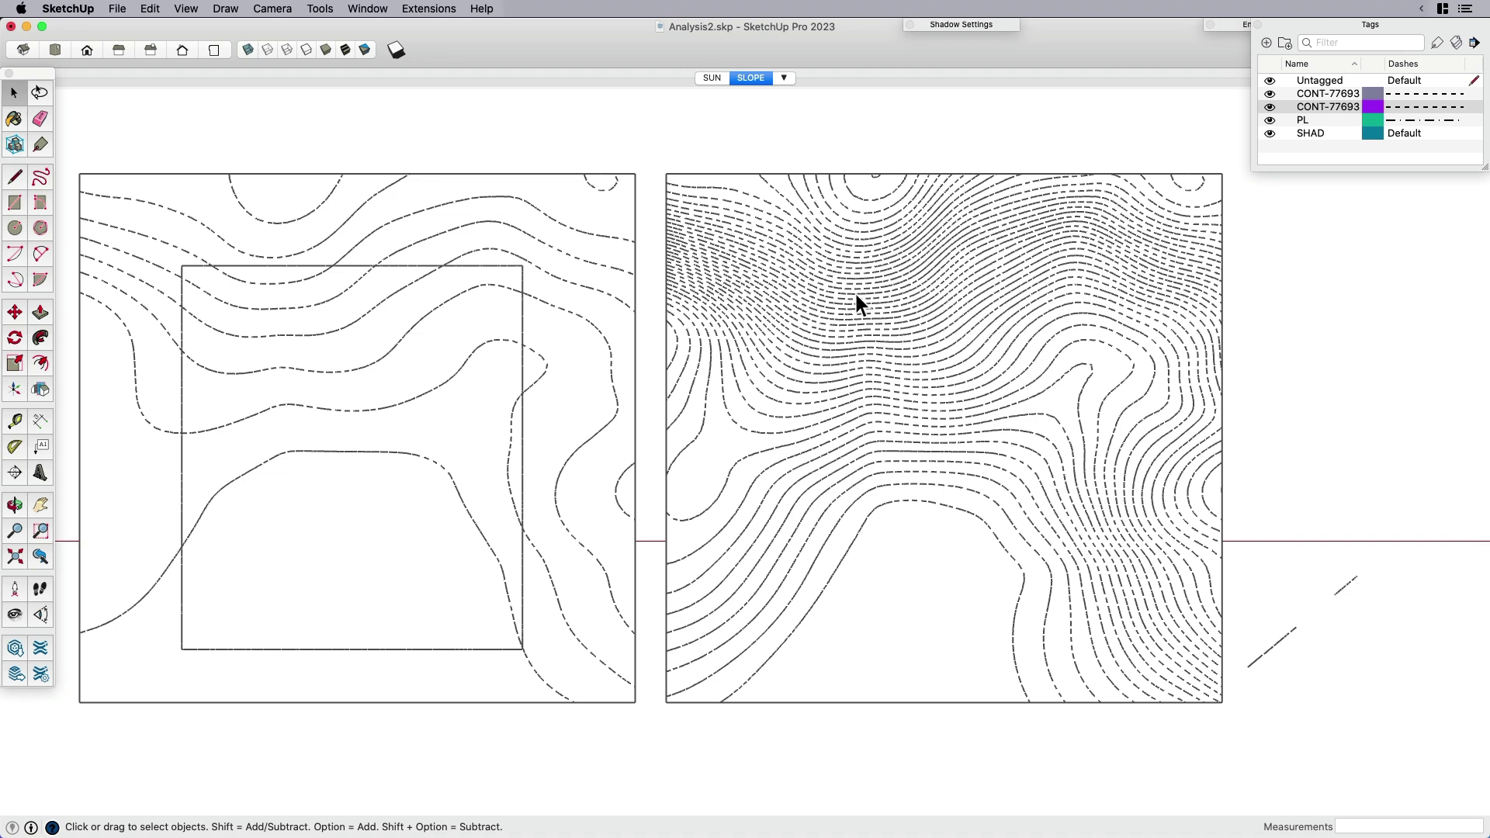
Turn on Shaded With Textures so altitude and slope colours show beneath the dashed contours.
{"action": "left_click", "coordinate": [344, 49]}
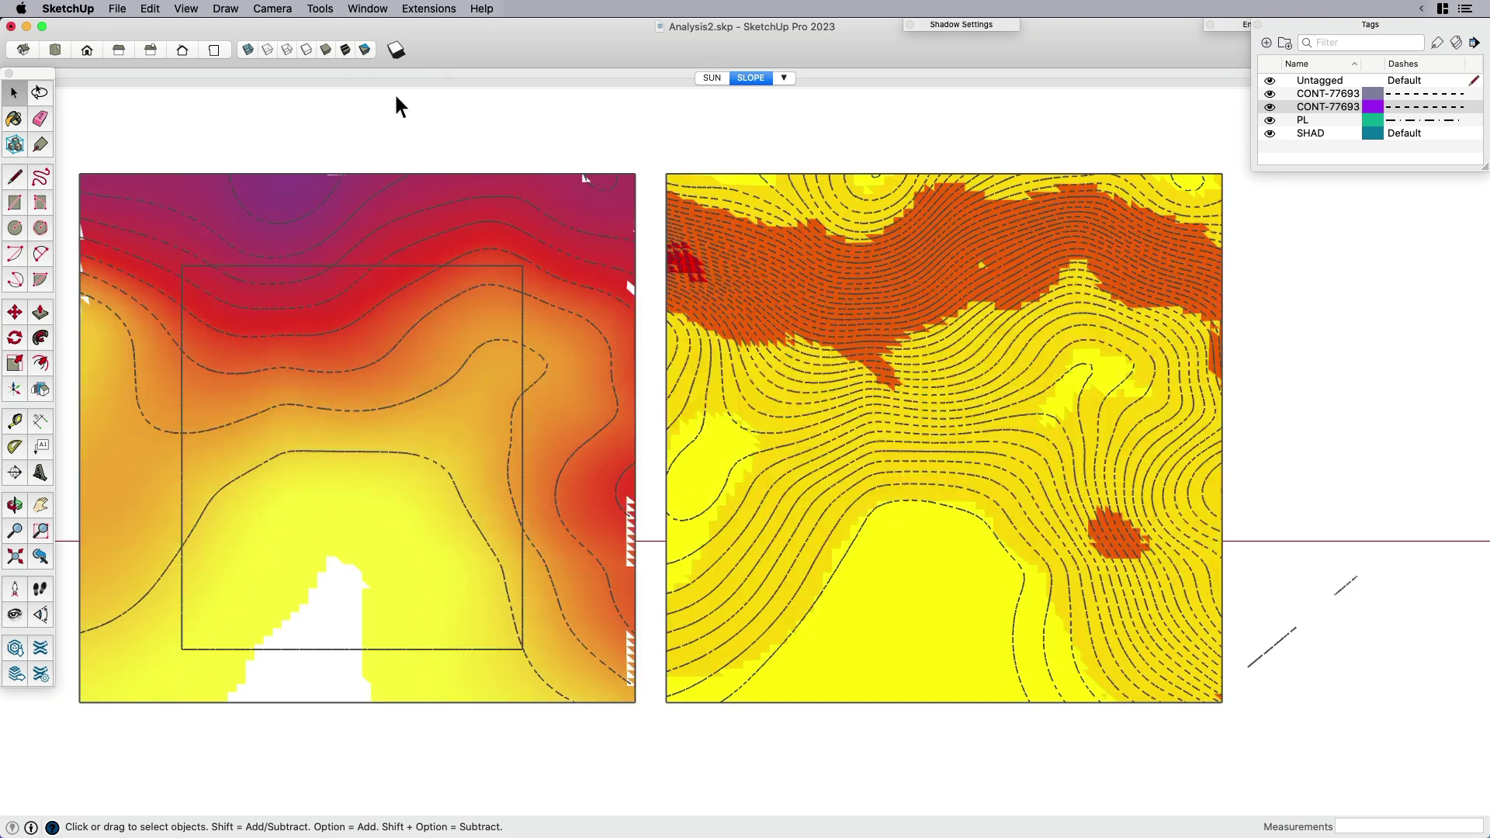
{"action": "scroll", "coordinate": [981, 450], "scroll_direction": "up", "scroll_amount": 3}
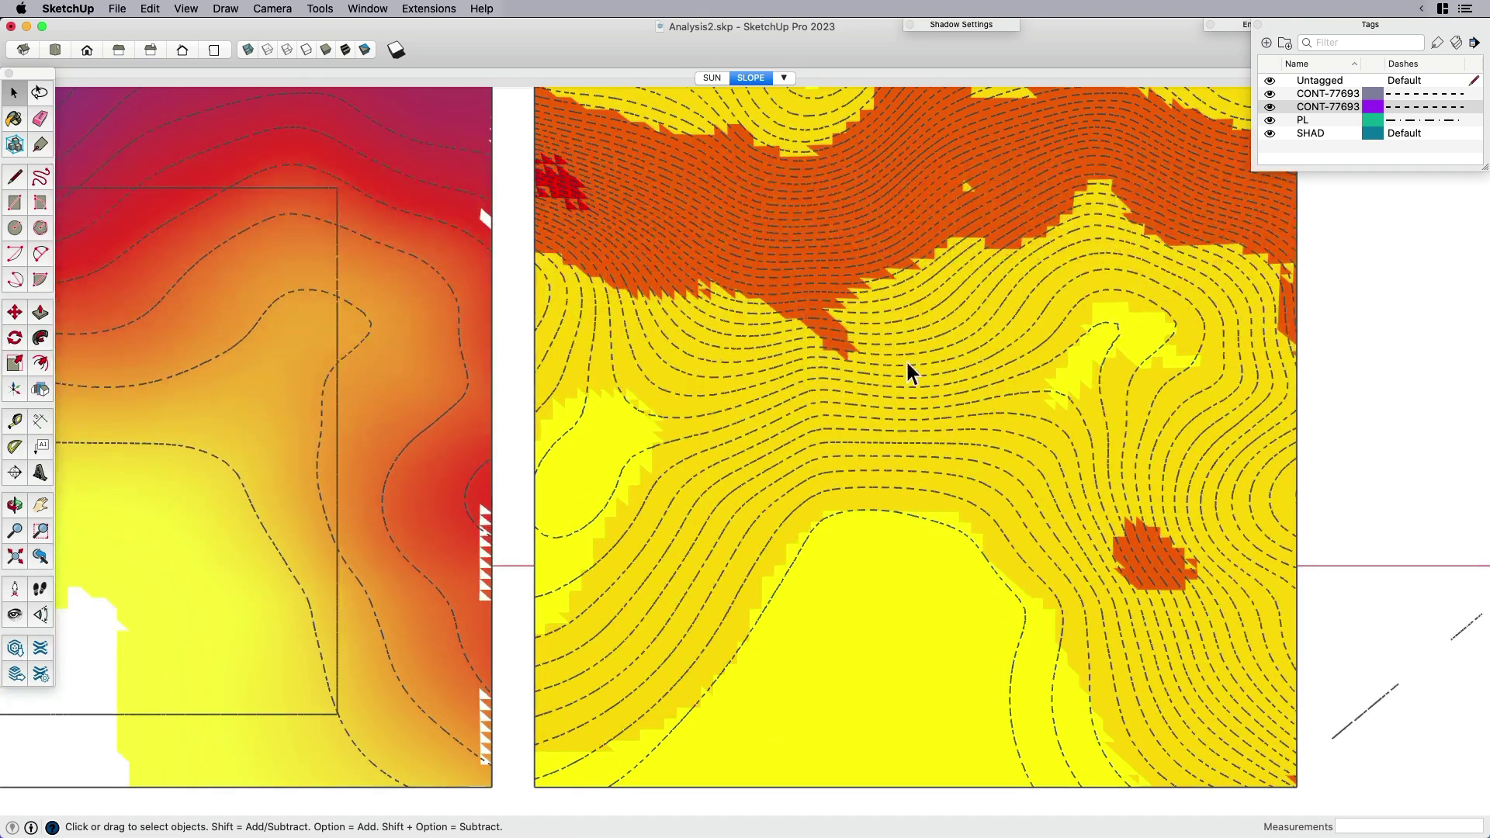
{"action": "scroll", "coordinate": [840, 483], "scroll_direction": "down", "scroll_amount": 2}
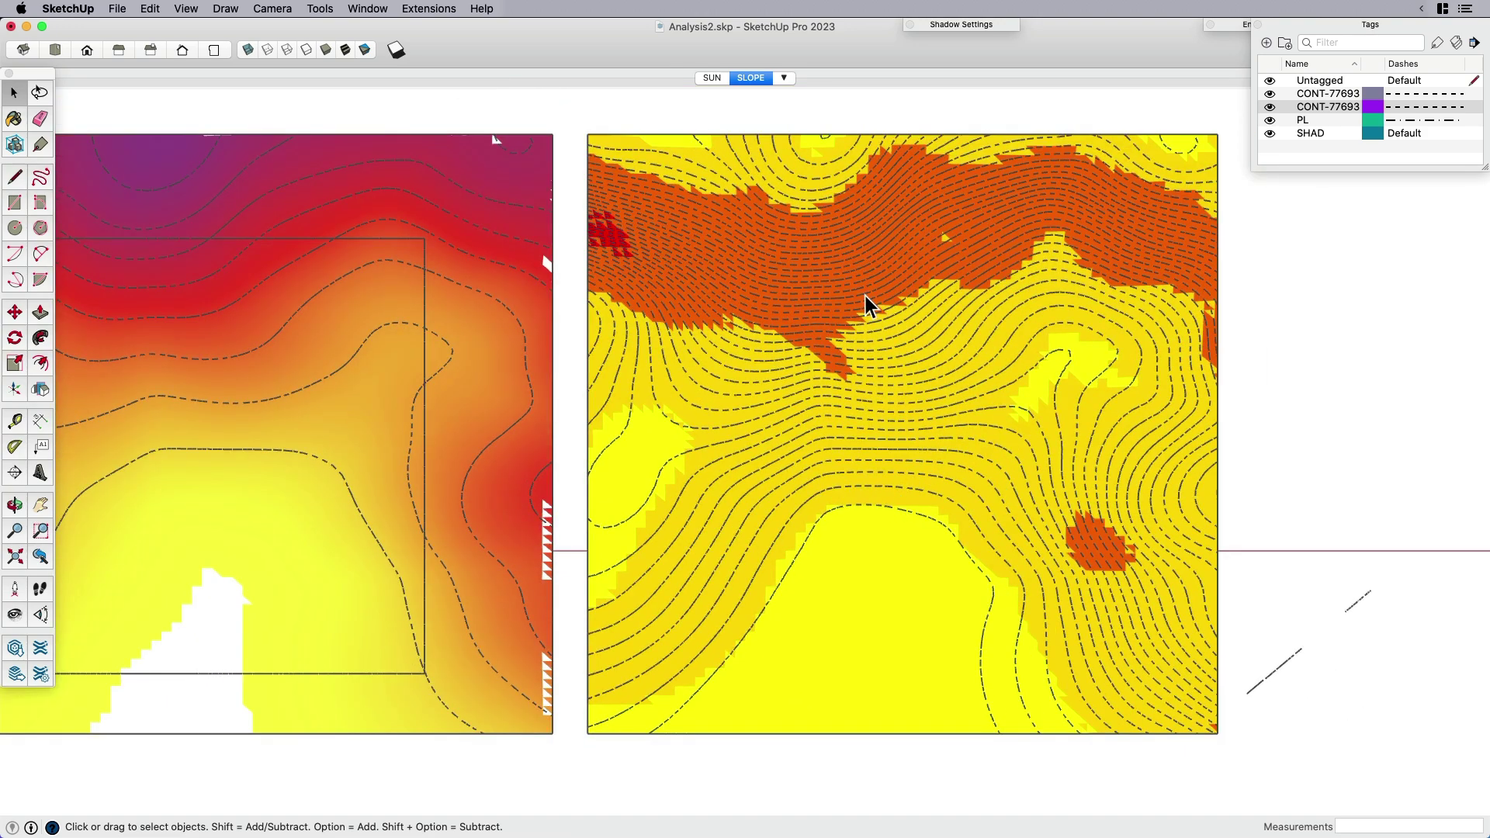
{"action": "scroll", "coordinate": [1116, 421], "scroll_direction": "down", "scroll_amount": 2}
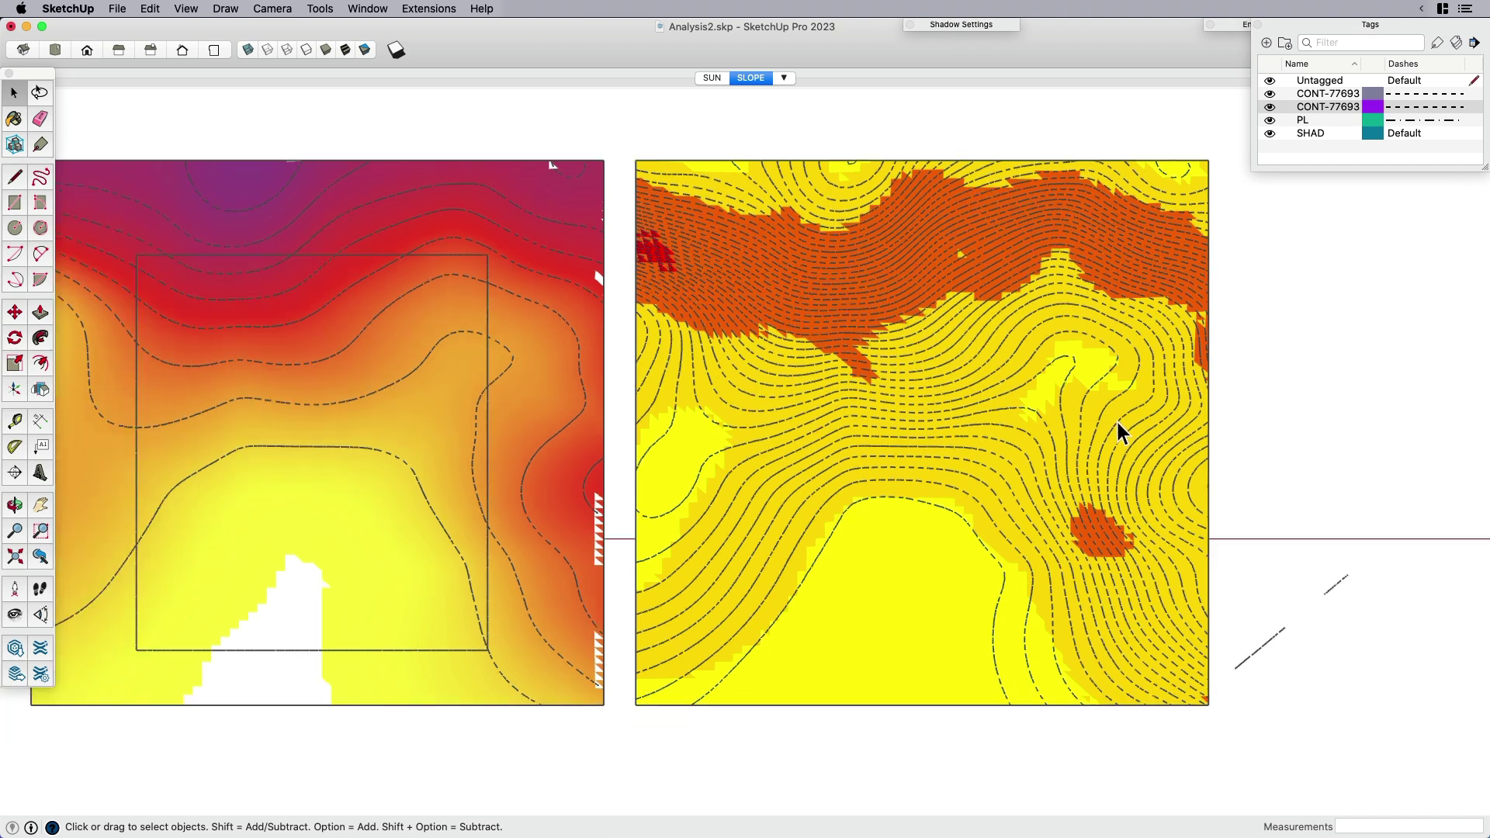
{"action": "scroll", "coordinate": [1142, 447], "scroll_direction": "down", "scroll_amount": 1}
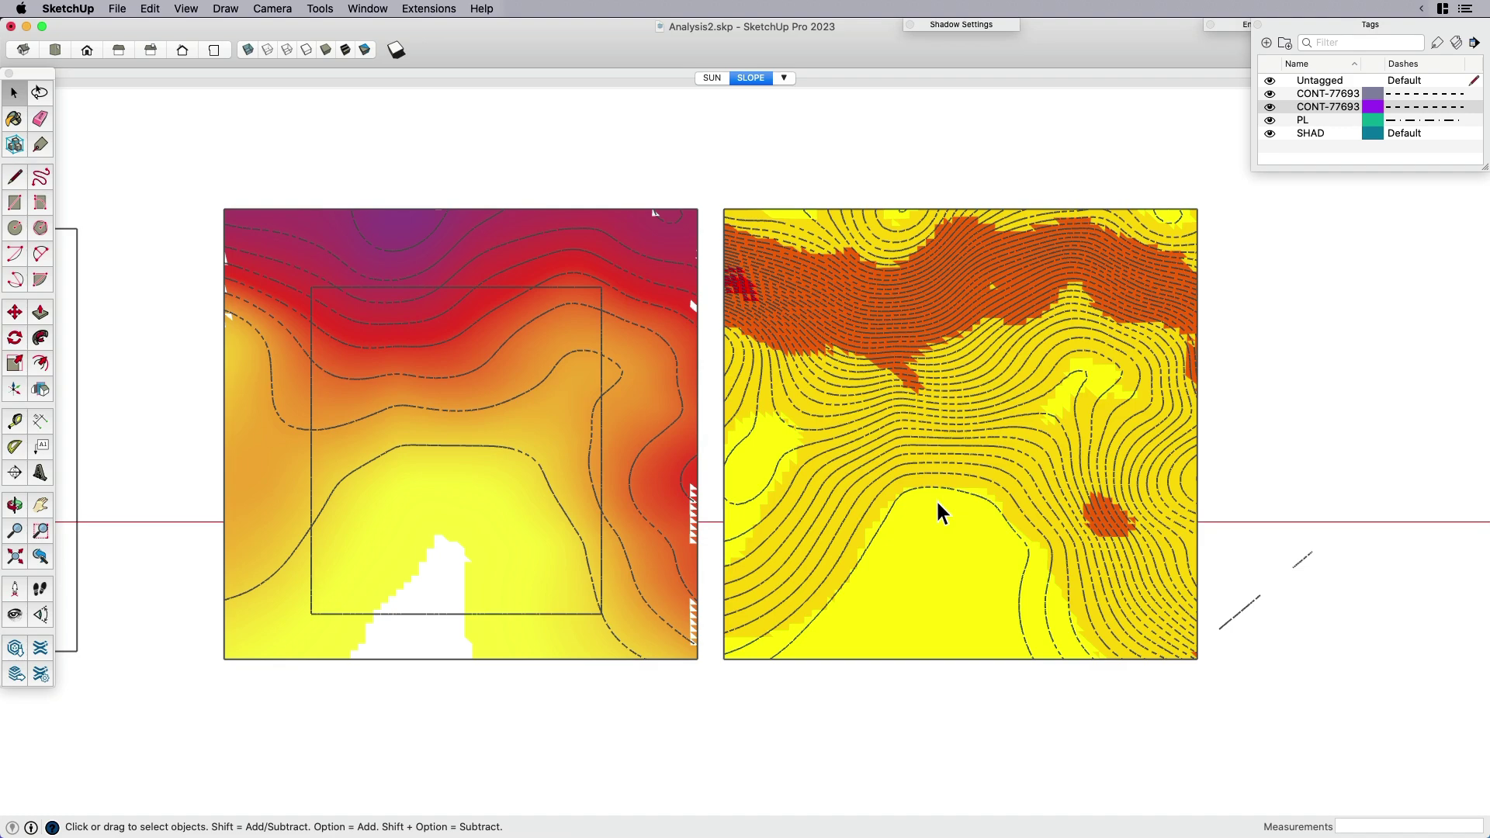
Pan and orbit into a tilted 3D perspective, then zoom in on the coloured terrains.
{"action": "key", "text": "h"}
{"action": "left_click_drag", "start_coordinate": [897, 532], "coordinate": [924, 641]}
{"action": "middle_click_drag", "start_coordinate": [924, 641], "coordinate": [881, 411]}
{"action": "scroll", "coordinate": [882, 411], "scroll_direction": "up", "scroll_amount": 6}
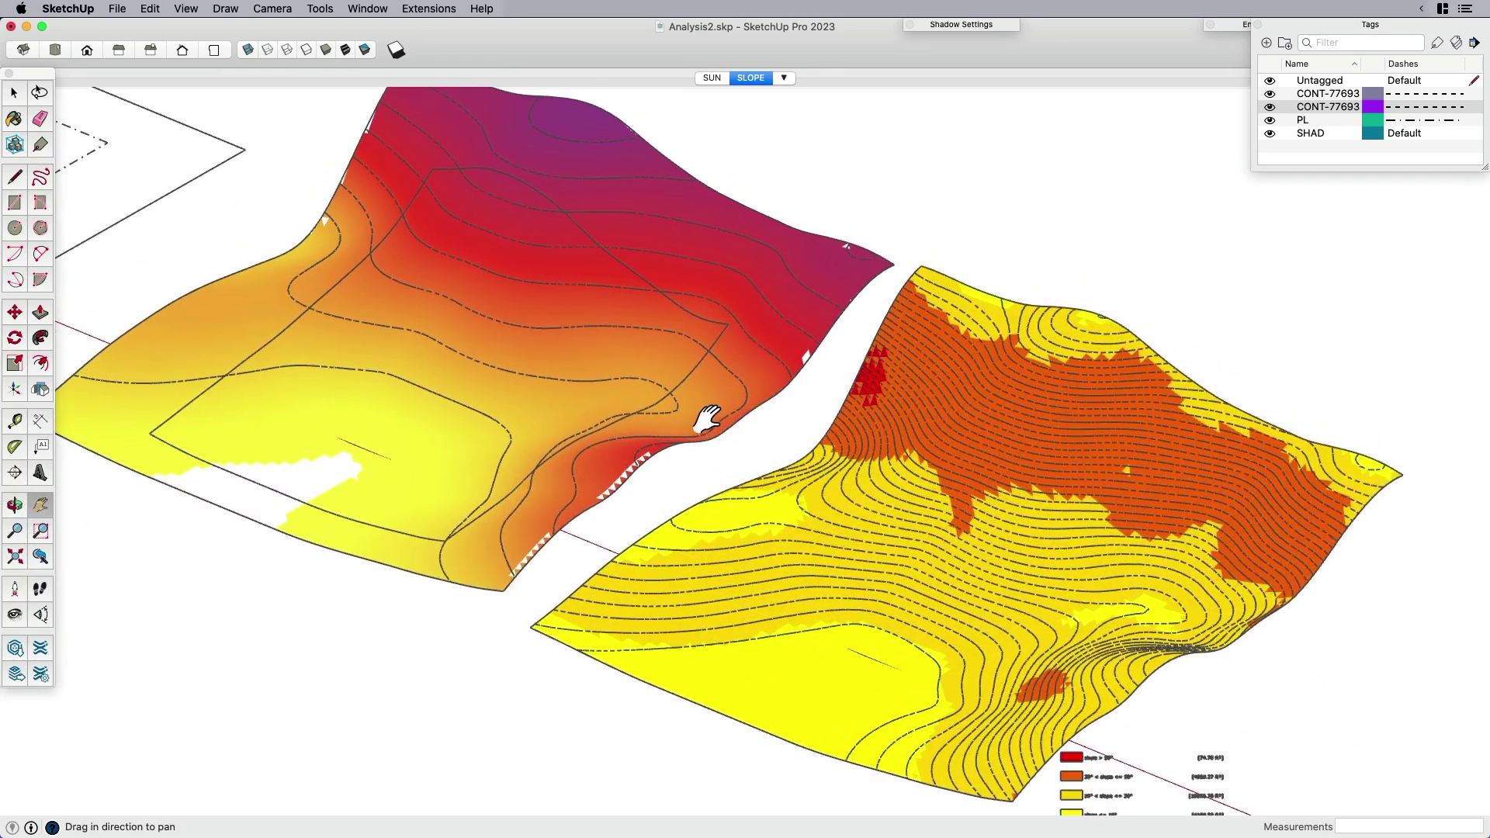